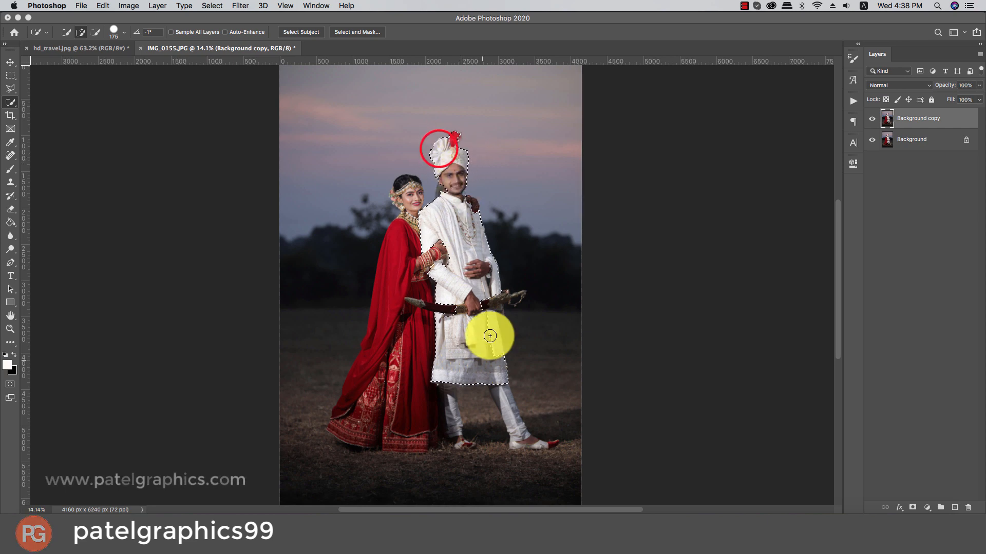
Step: Extend the quick selection over the bride's dress, face and hair and the groom's front trouser leg
{"action": "mouse_move", "coordinate": [490, 335]}
{"action": "left_mouse_down"}
{"action": "mouse_move", "coordinate": [399, 289]}
{"action": "mouse_move", "coordinate": [388, 321]}
{"action": "left_mouse_up"}
{"action": "key", "text": "bracketleft"}
{"action": "key", "text": "bracketleft"}
{"action": "left_click_drag", "start_coordinate": [405, 185], "coordinate": [412, 205]}
{"action": "mouse_move", "coordinate": [380, 391]}
{"action": "left_mouse_down"}
{"action": "mouse_move", "coordinate": [409, 435]}
{"action": "mouse_move", "coordinate": [448, 403]}
{"action": "left_mouse_up"}
{"action": "left_click_drag", "start_coordinate": [502, 391], "coordinate": [508, 407]}
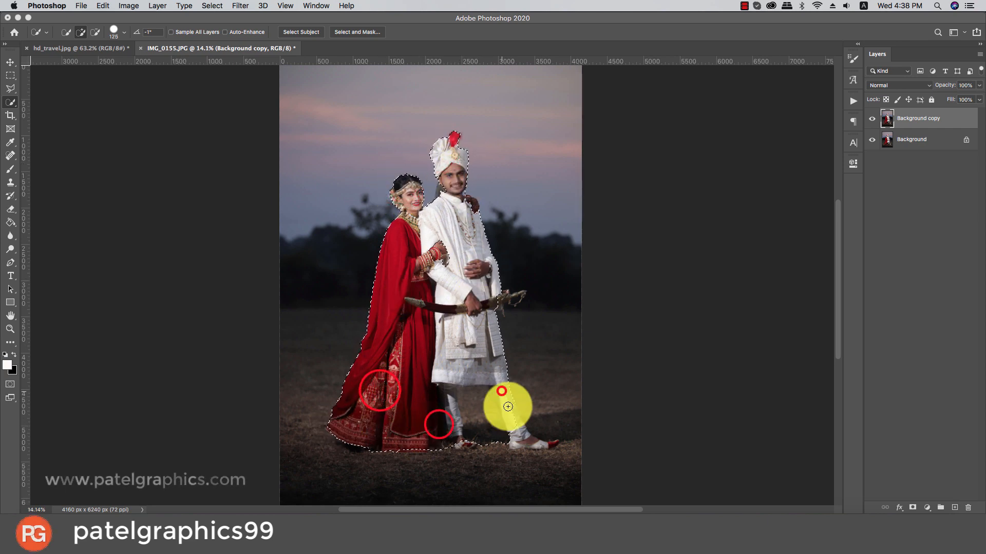
Step: Add the groom's shoes to the selection and exclude the gap between his legs using a 90 px brush
{"action": "key", "text": "bracketleft"}
{"action": "key", "text": "bracketleft"}
{"action": "left_click", "coordinate": [544, 446]}
{"action": "left_click", "coordinate": [460, 447]}
{"action": "left_click", "coordinate": [465, 399]}
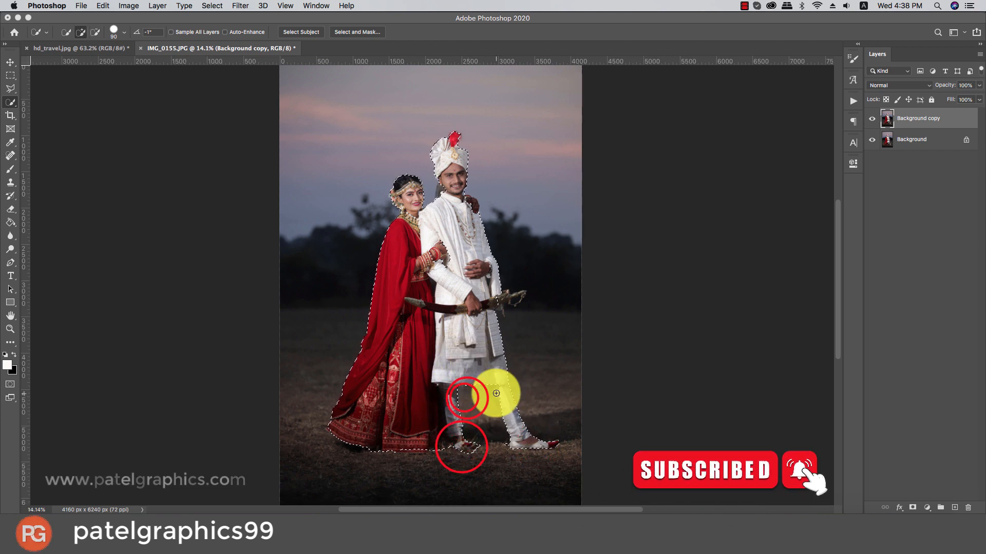
{"action": "left_click", "coordinate": [494, 386]}
Step: Add the sword's ornate hilt to the selection with a 30 px Quick Selection brush
{"action": "scroll", "coordinate": [446, 444], "scroll_direction": "up", "scroll_amount": 5}
{"action": "key", "text": "bracketleft"}
{"action": "key", "text": "bracketleft"}
{"action": "key", "text": "bracketleft"}
{"action": "key", "text": "bracketleft"}
{"action": "key", "text": "bracketleft"}
{"action": "key", "text": "bracketleft"}
{"action": "left_click", "coordinate": [524, 234]}
{"action": "left_click", "coordinate": [558, 211]}
{"action": "left_click", "coordinate": [573, 207]}
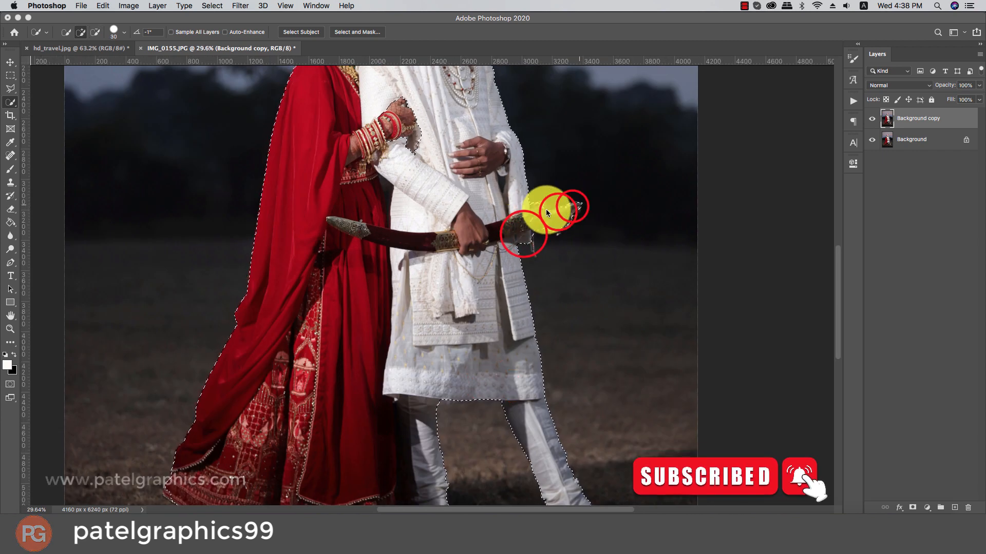
{"action": "left_click", "coordinate": [543, 204]}
Step: Add the hand on the groom's shoulder and refine the selection around his neck and turban with a 60 px brush
{"action": "scroll", "coordinate": [534, 204], "scroll_direction": "up", "scroll_amount": 5}
{"action": "key", "text": "bracketright"}
{"action": "key", "text": "bracketright"}
{"action": "key", "text": "bracketright"}
{"action": "left_click_drag", "start_coordinate": [455, 182], "coordinate": [473, 194]}
{"action": "left_click", "coordinate": [399, 151]}
{"action": "left_click", "coordinate": [396, 136]}
{"action": "left_click", "coordinate": [402, 145]}
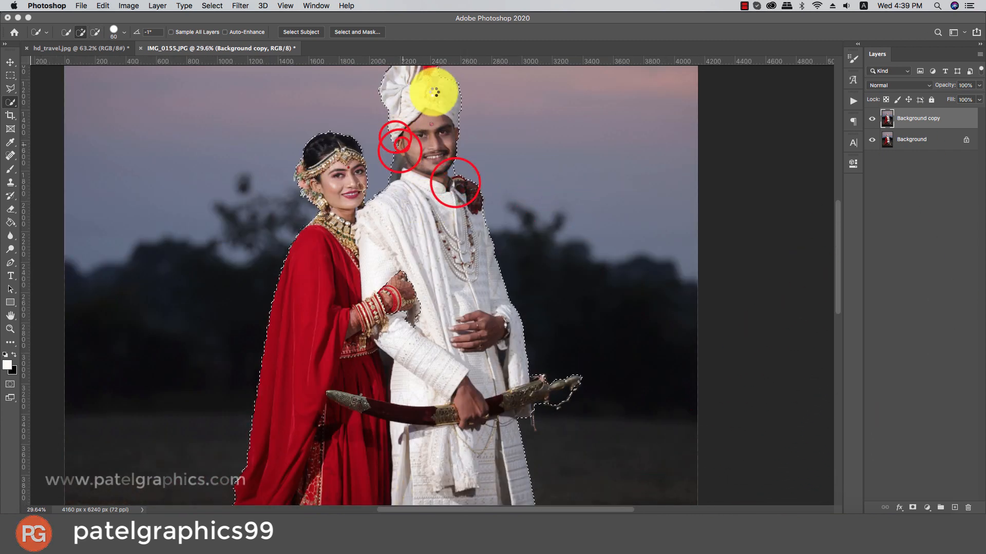
{"action": "scroll", "coordinate": [435, 93], "scroll_direction": "up", "scroll_amount": 5}
{"action": "left_click", "coordinate": [453, 120]}
{"action": "left_click", "coordinate": [444, 106]}
Step: Refine the selection along the bride's cheek, forehead and the flowers in her hair
{"action": "scroll", "coordinate": [360, 215], "scroll_direction": "down", "scroll_amount": 1}
{"action": "left_click", "coordinate": [361, 216]}
{"action": "scroll", "coordinate": [362, 215], "scroll_direction": "up", "scroll_amount": 5}
{"action": "left_click", "coordinate": [363, 214]}
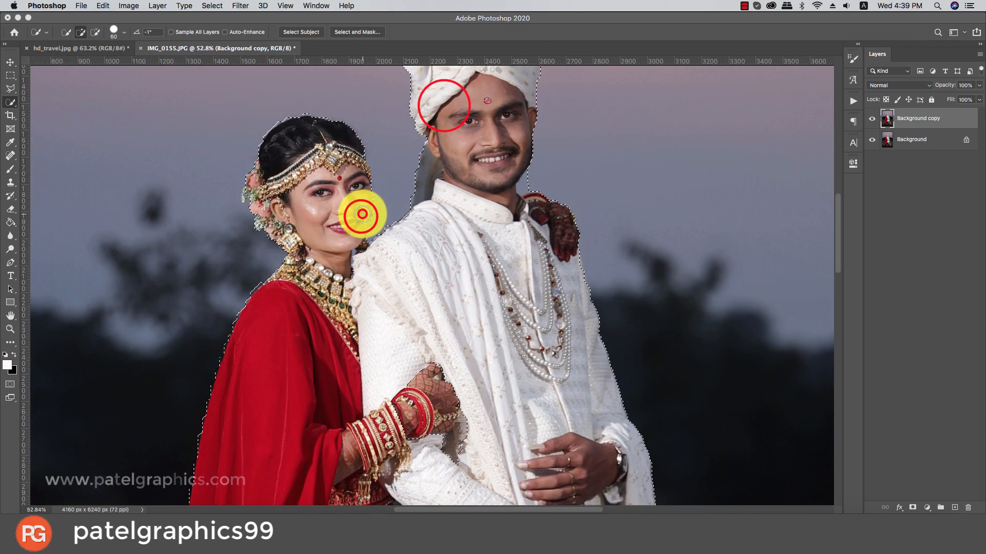
{"action": "left_click", "coordinate": [362, 162]}
{"action": "left_click", "coordinate": [267, 216]}
Step: Subtract the strip of background beside the groom's jaw and neck from the selection with a 25 px brush
{"action": "key", "text": "bracketleft"}
{"action": "key", "text": "bracketleft"}
{"action": "key", "text": "bracketleft"}
{"action": "key", "text": "bracketleft"}
{"action": "key", "text": "bracketleft"}
{"action": "key", "text": "bracketleft"}
{"action": "left_click", "coordinate": [528, 184], "text": "alt"}
{"action": "left_click", "coordinate": [520, 188], "text": "alt"}
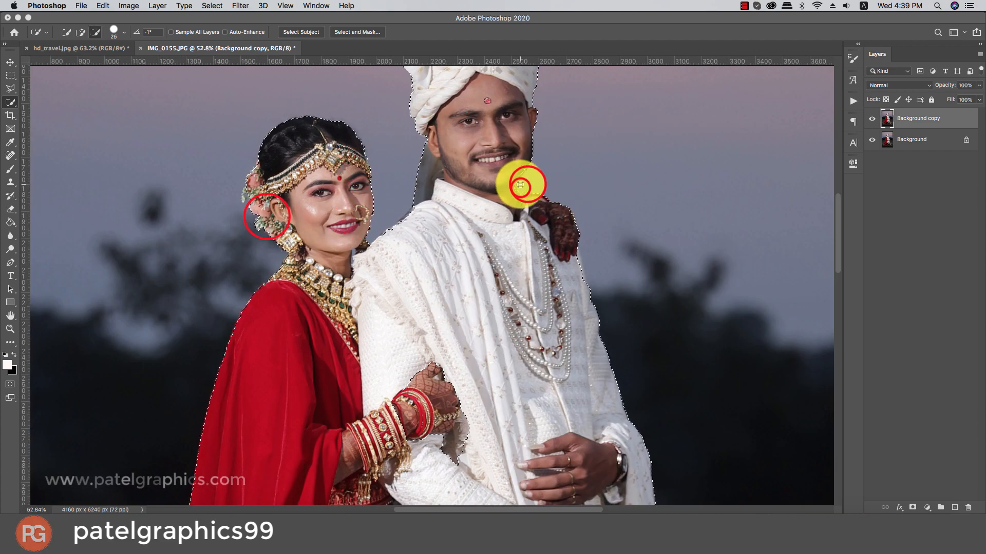
Step: Refine the selection along the hem of the bride's skirt and subtract the ground at its outer corner
{"action": "scroll", "coordinate": [571, 226], "scroll_direction": "down", "scroll_amount": 8}
{"action": "scroll", "coordinate": [572, 225], "scroll_direction": "up", "scroll_amount": 2}
{"action": "left_click", "coordinate": [573, 226]}
{"action": "scroll", "coordinate": [423, 282], "scroll_direction": "down", "scroll_amount": 5}
{"action": "scroll", "coordinate": [422, 469], "scroll_direction": "up", "scroll_amount": 7}
{"action": "left_click", "coordinate": [421, 469]}
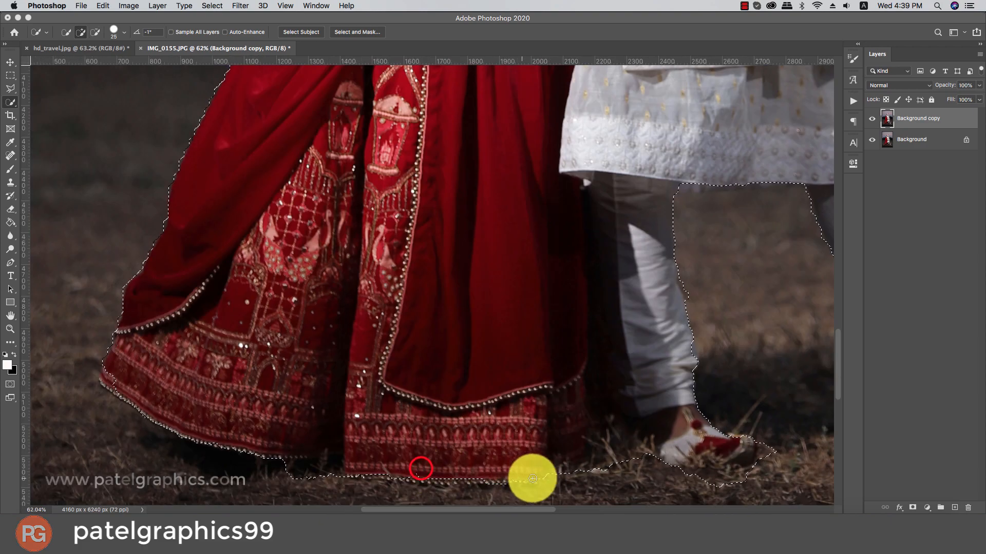
{"action": "scroll", "coordinate": [486, 465], "scroll_direction": "down", "scroll_amount": 5}
{"action": "left_click", "coordinate": [510, 480]}
{"action": "scroll", "coordinate": [332, 431], "scroll_direction": "up", "scroll_amount": 2}
{"action": "left_click", "coordinate": [329, 422]}
{"action": "left_click", "coordinate": [329, 436], "text": "alt"}
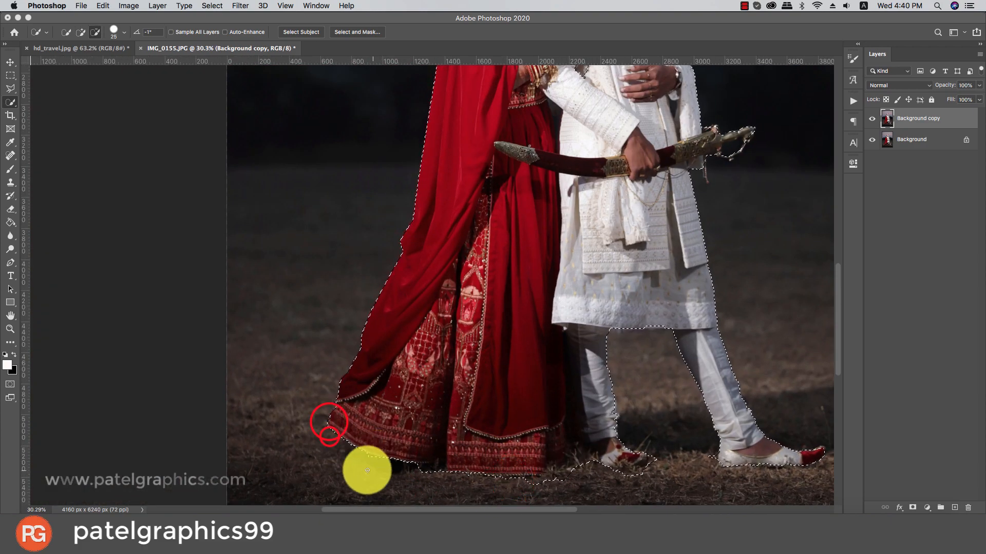
Step: Refine the selection around the groom's feet and subtract the background beside his front trouser leg
{"action": "scroll", "coordinate": [668, 365], "scroll_direction": "down", "scroll_amount": 3}
{"action": "scroll", "coordinate": [801, 430], "scroll_direction": "up", "scroll_amount": 6}
{"action": "left_click", "coordinate": [743, 383]}
{"action": "left_click", "coordinate": [677, 409]}
{"action": "left_click", "coordinate": [565, 408], "text": "alt"}
{"action": "left_click", "coordinate": [556, 393], "text": "alt"}
{"action": "scroll", "coordinate": [462, 334], "scroll_direction": "down", "scroll_amount": 5}
{"action": "scroll", "coordinate": [403, 247], "scroll_direction": "up", "scroll_amount": 3}
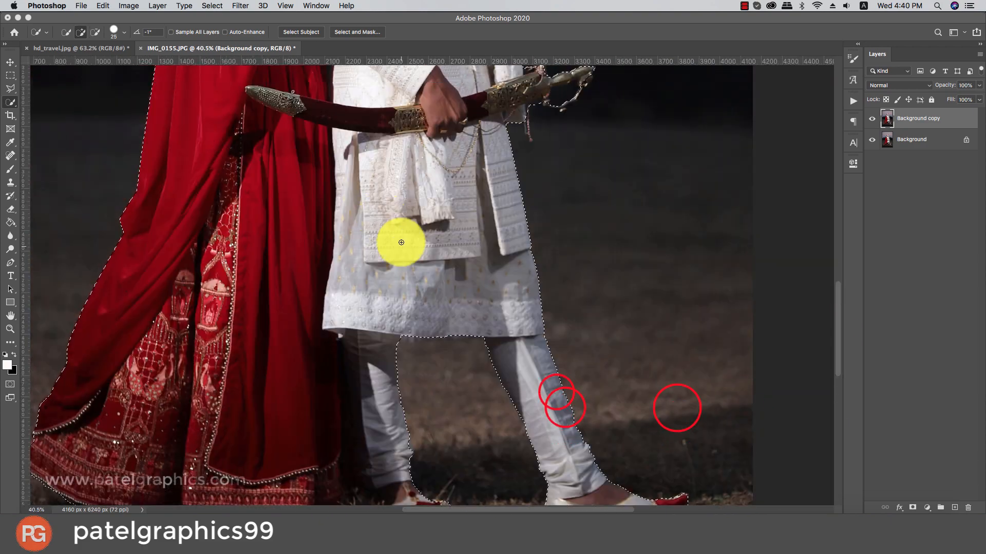
{"action": "scroll", "coordinate": [401, 242], "scroll_direction": "up", "scroll_amount": 10}
{"action": "scroll", "coordinate": [354, 216], "scroll_direction": "up", "scroll_amount": 2}
{"action": "left_click", "coordinate": [335, 181]}
{"action": "scroll", "coordinate": [302, 209], "scroll_direction": "up", "scroll_amount": 3}
{"action": "scroll", "coordinate": [444, 306], "scroll_direction": "down", "scroll_amount": 8}
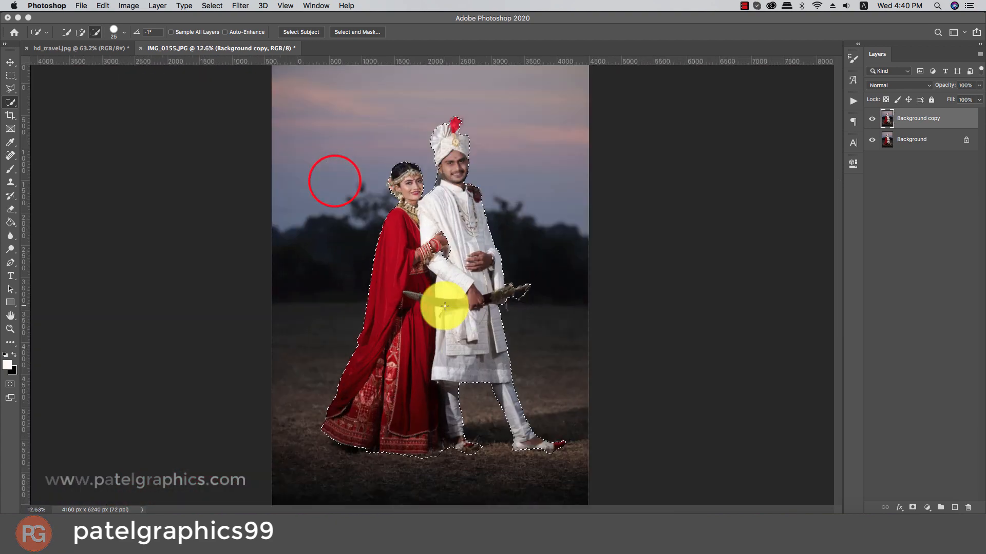
Step: Refine the couple's selection in Select and Mask with radius 1 px, smooth 2, feather 0.4 px and contrast 1%
{"action": "scroll", "coordinate": [442, 133], "scroll_direction": "up", "scroll_amount": 6}
{"action": "left_click", "coordinate": [358, 32]}
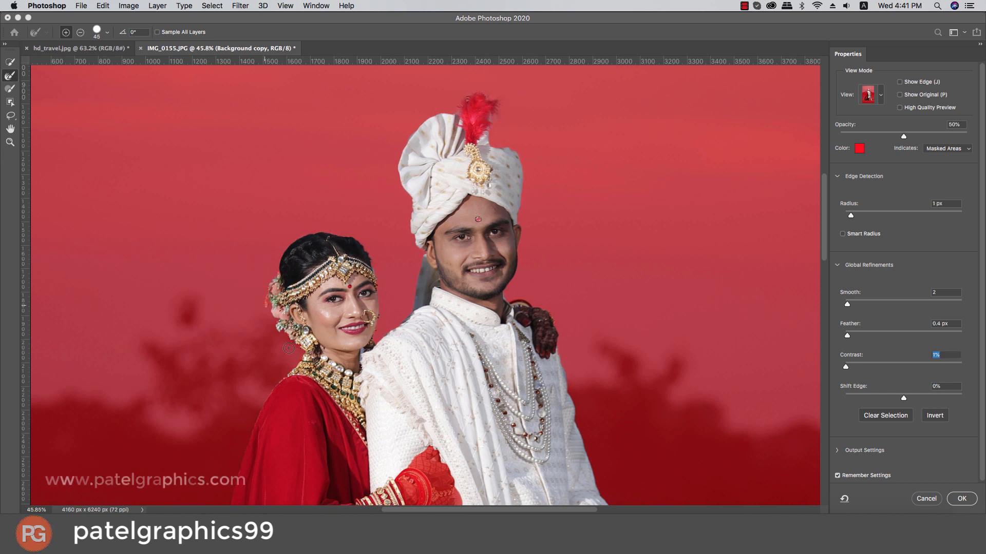
{"action": "scroll", "coordinate": [290, 345], "scroll_direction": "down", "scroll_amount": 10}
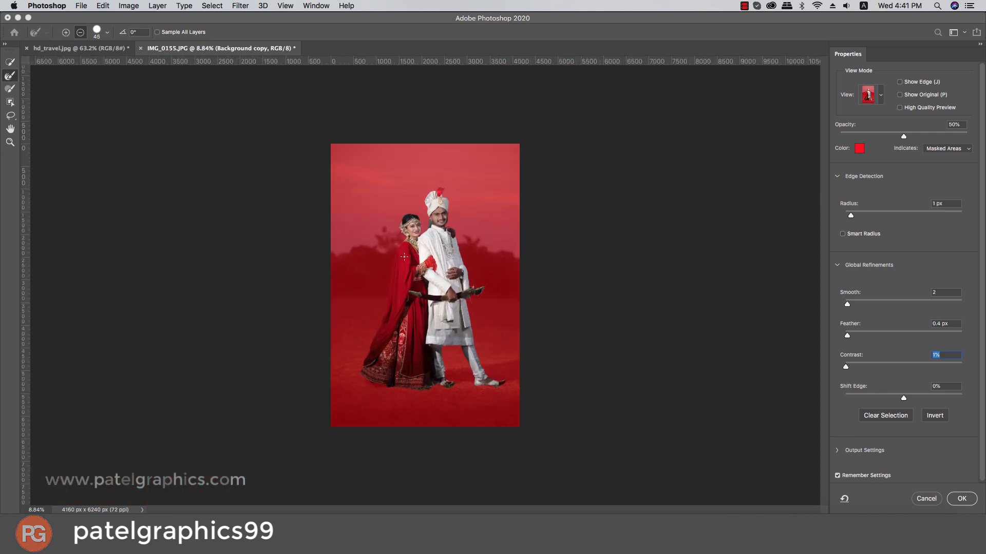
{"action": "left_click", "coordinate": [962, 498]}
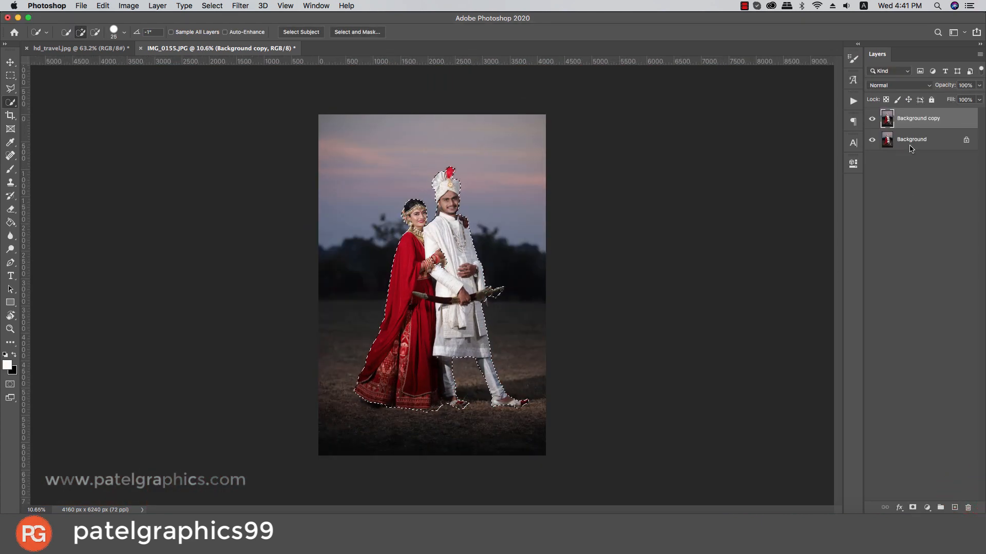
Step: Mask the Background copy layer with the couple's selection and hide the original Background layer
{"action": "left_click", "coordinate": [911, 509]}
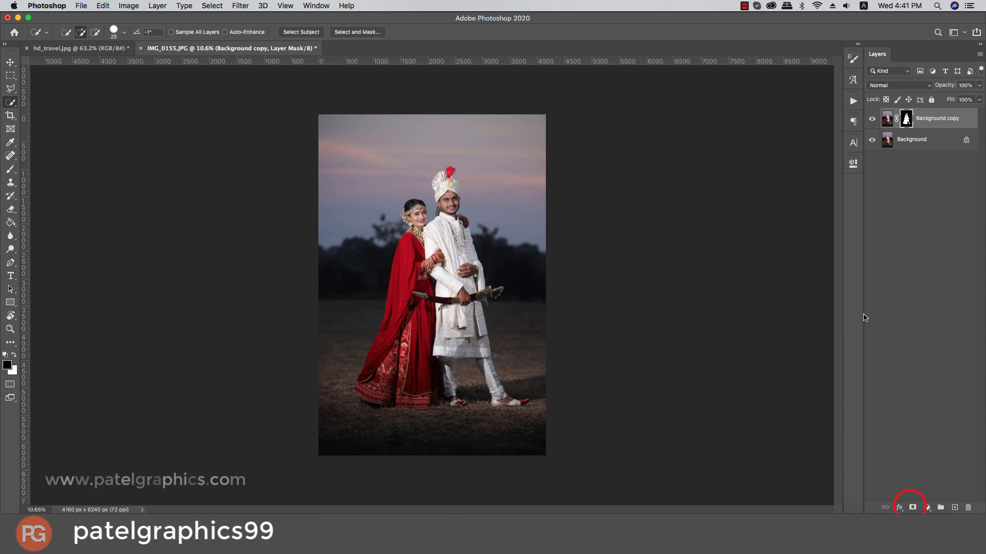
{"action": "left_click", "coordinate": [873, 143]}
{"action": "left_click", "coordinate": [872, 143]}
{"action": "left_click", "coordinate": [870, 144]}
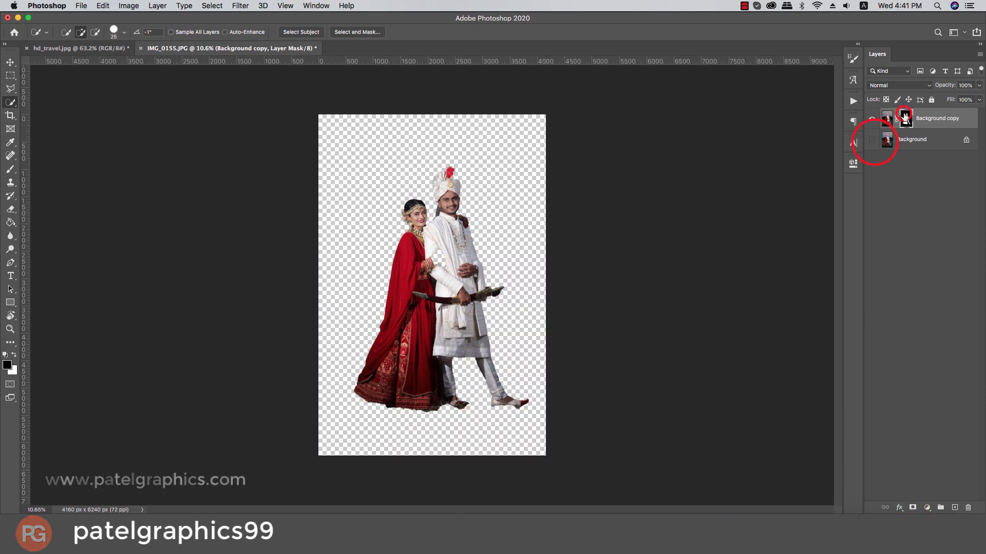
Step: Paint white on the layer mask with the Brush tool to restore the bride's hand on the groom's arm
{"action": "key", "text": "b"}
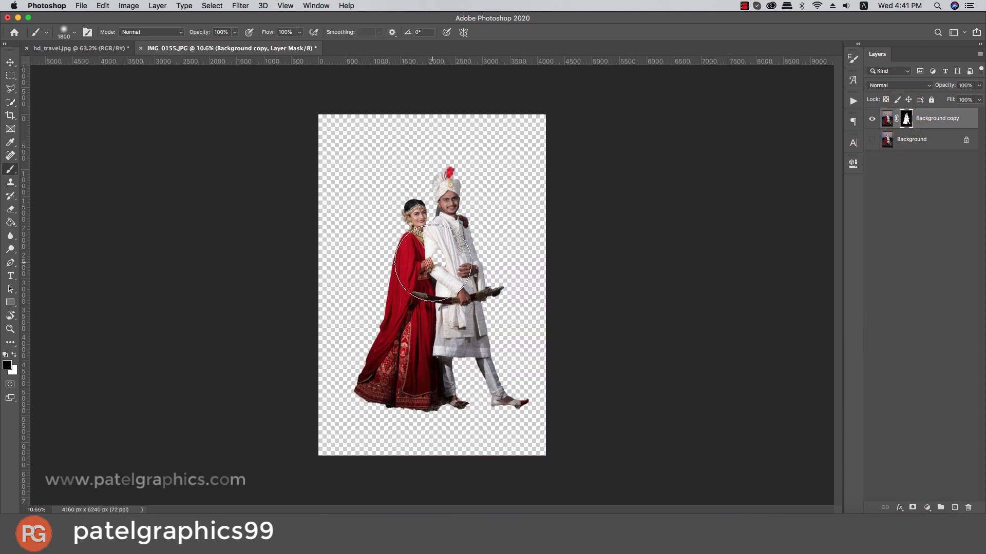
{"action": "scroll", "coordinate": [439, 256], "scroll_direction": "up", "scroll_amount": 2}
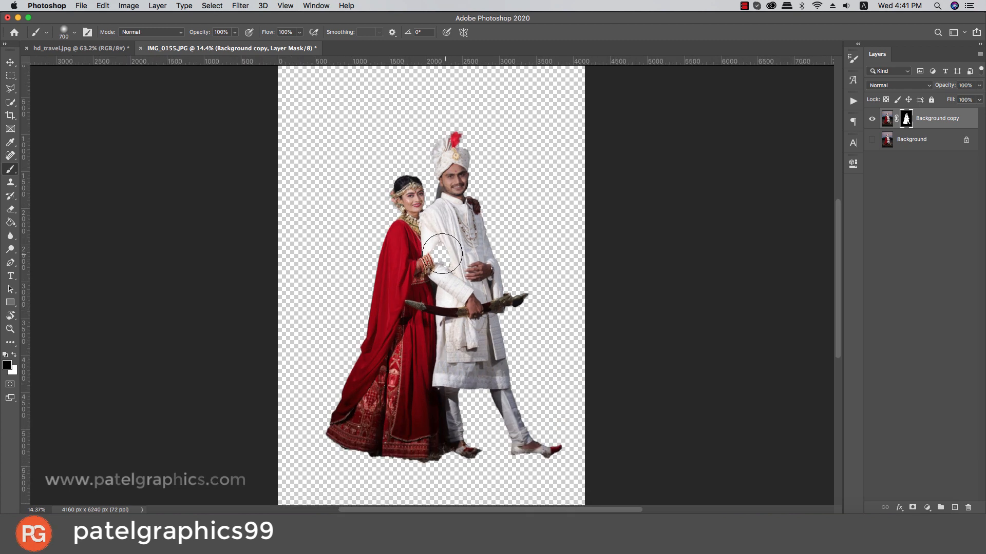
{"action": "key", "text": "super+z"}
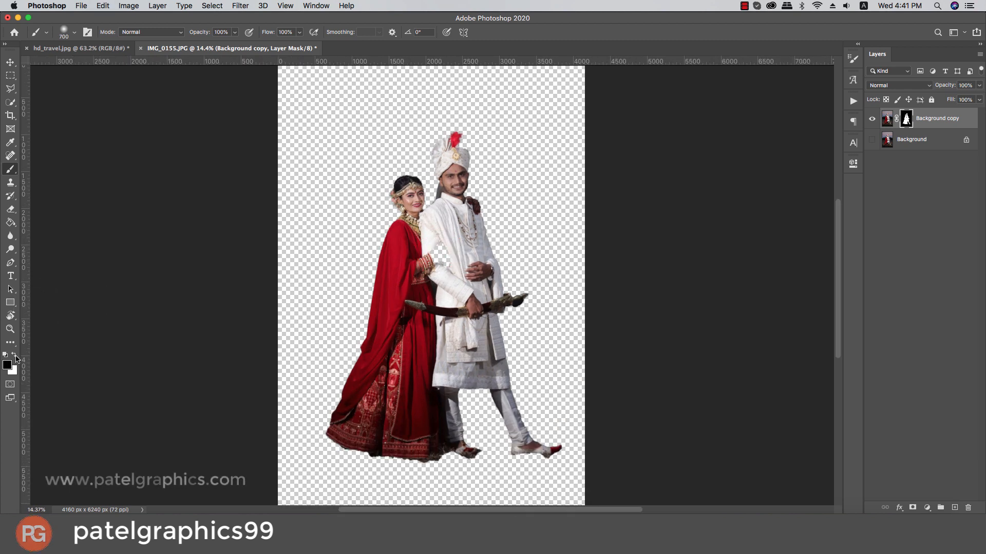
{"action": "mouse_move", "coordinate": [450, 260]}
{"action": "left_mouse_down"}
{"action": "mouse_move", "coordinate": [442, 246]}
{"action": "mouse_move", "coordinate": [440, 257]}
{"action": "left_mouse_up"}
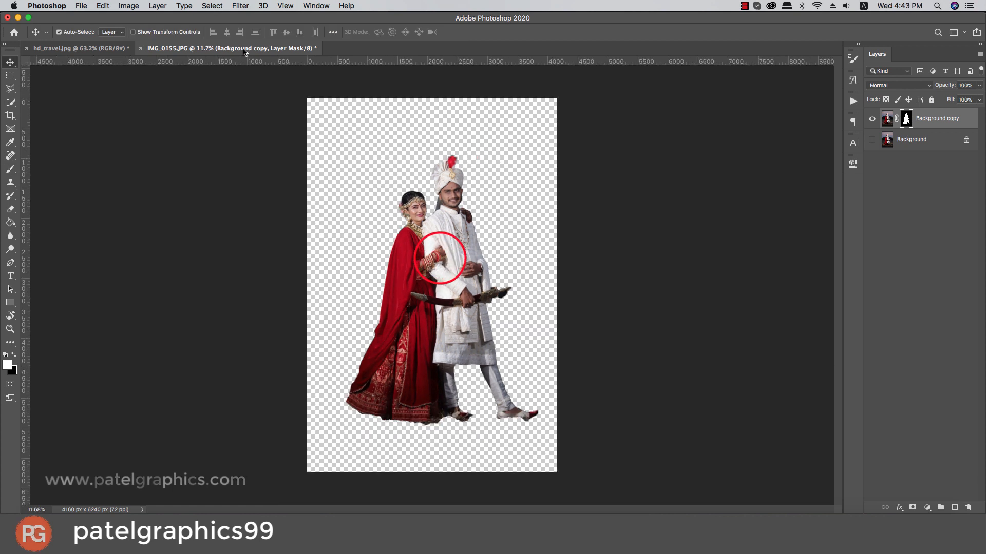
Step: Switch to hd_travel.jpg and resample the image to a resolution of 300 pixels/inch
{"action": "left_click", "coordinate": [57, 49]}
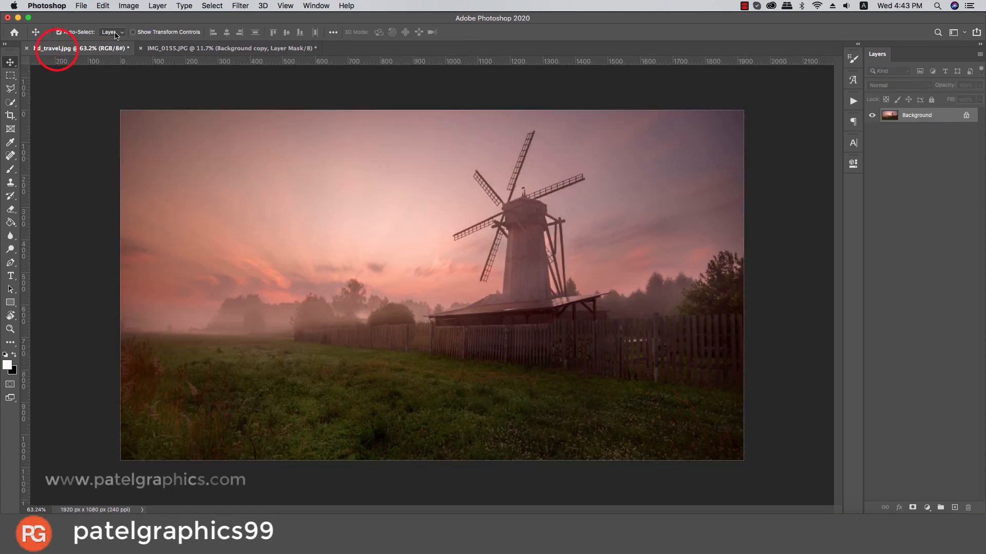
{"action": "left_click", "coordinate": [123, 7]}
{"action": "left_click", "coordinate": [138, 90]}
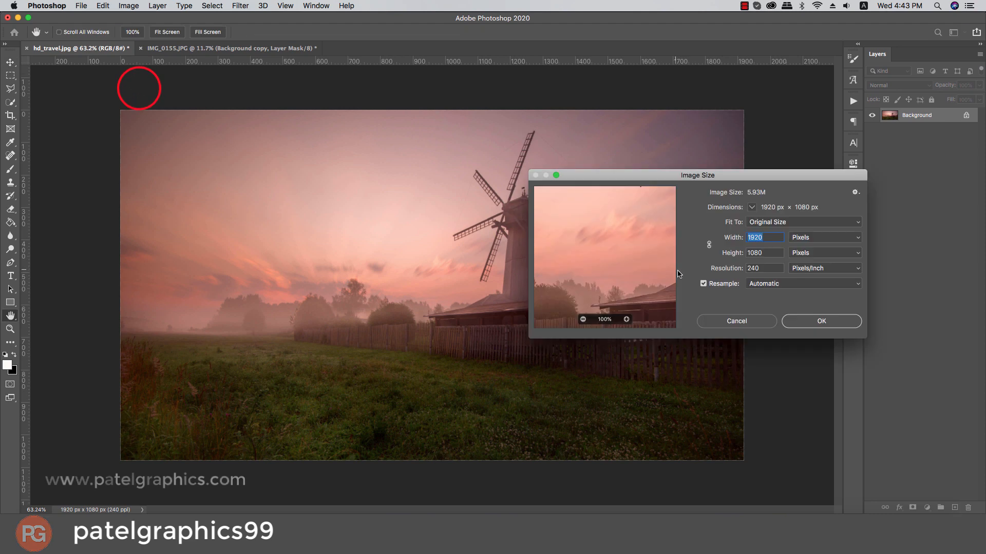
{"action": "left_click", "coordinate": [764, 268]}
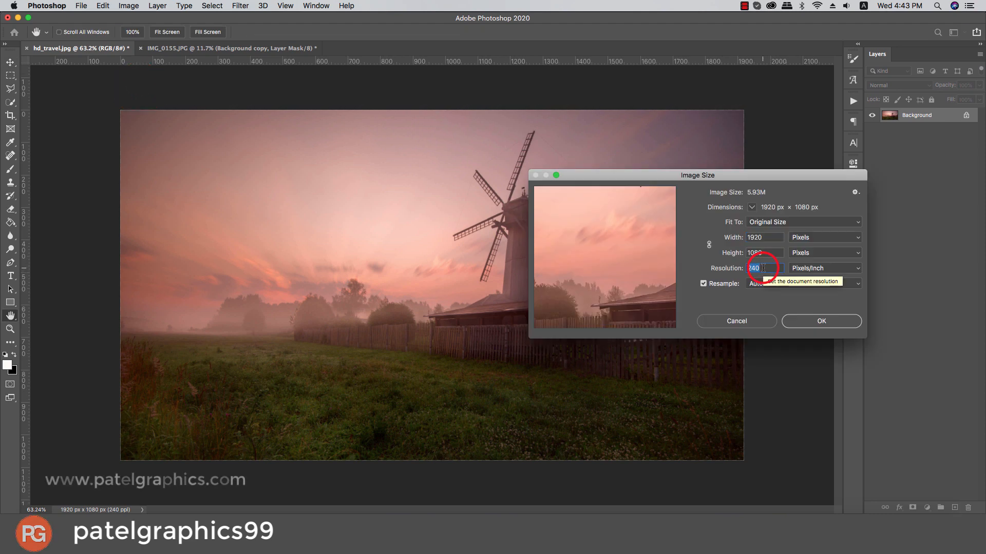
{"action": "type", "text": "300"}
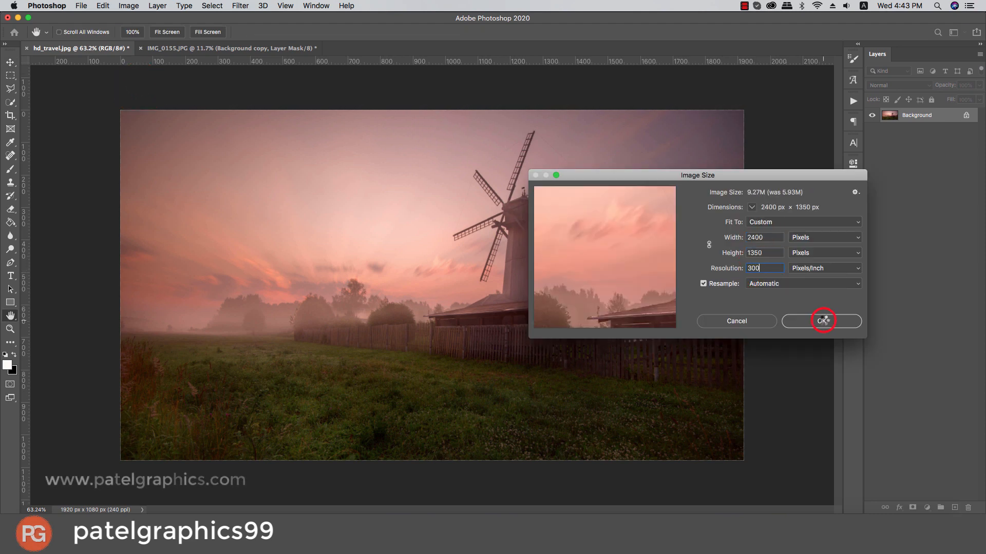
{"action": "left_click", "coordinate": [820, 320]}
{"action": "key", "text": "v"}
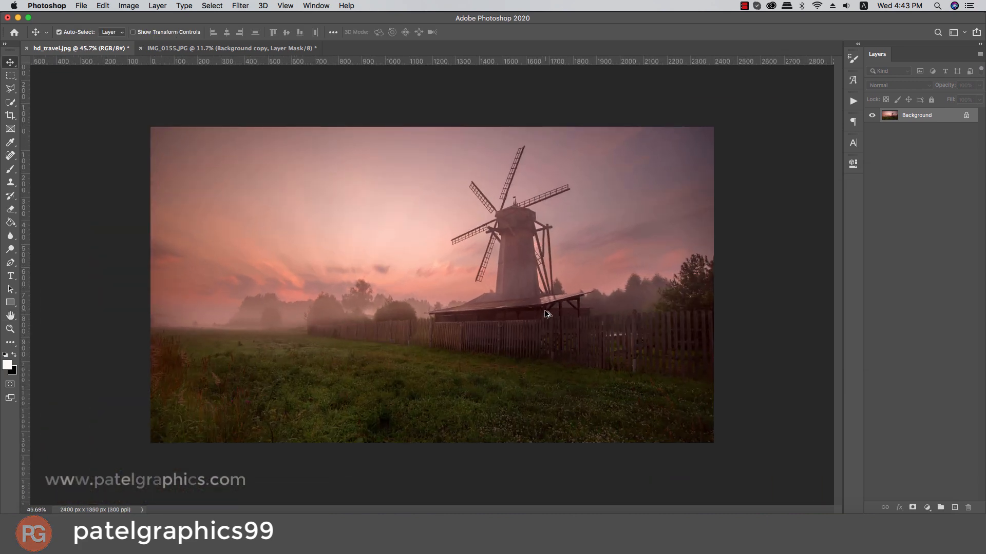
Step: Copy a duplicate of the windmill layer into IMG_0155.JPG and place it below the masked couple layer
{"action": "key", "text": "super+j"}
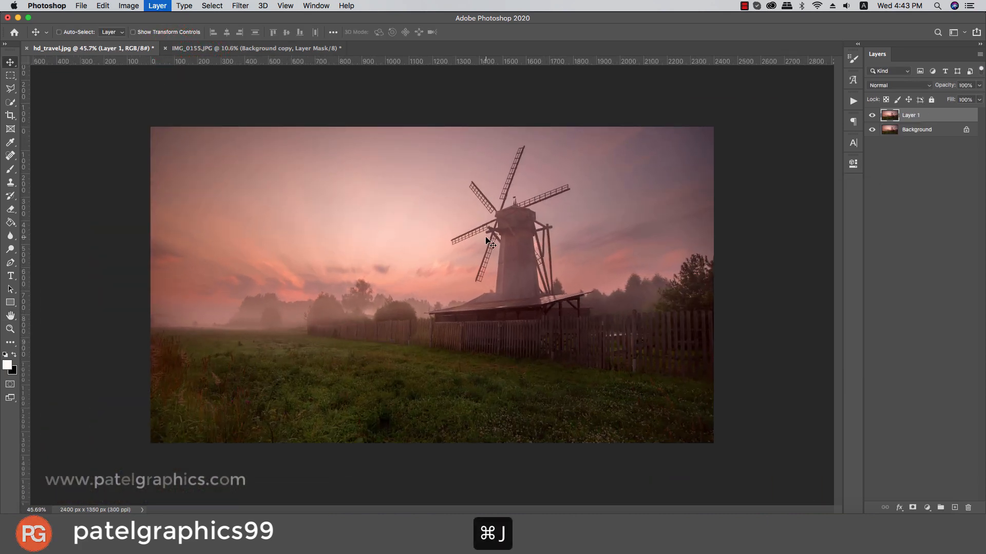
{"action": "key", "text": "super+c"}
{"action": "left_click", "coordinate": [189, 50]}
{"action": "key", "text": "super+v"}
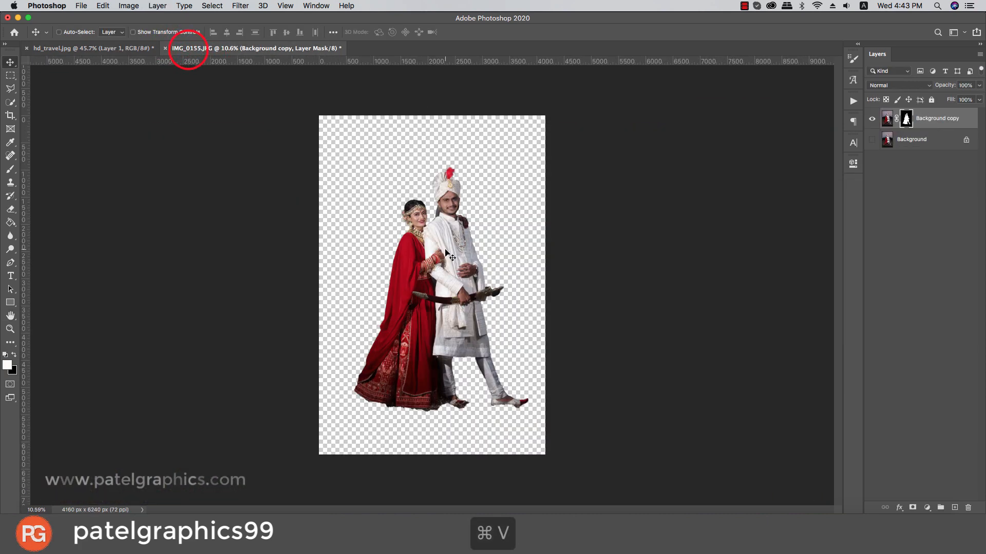
{"action": "left_click_drag", "start_coordinate": [907, 117], "coordinate": [912, 143]}
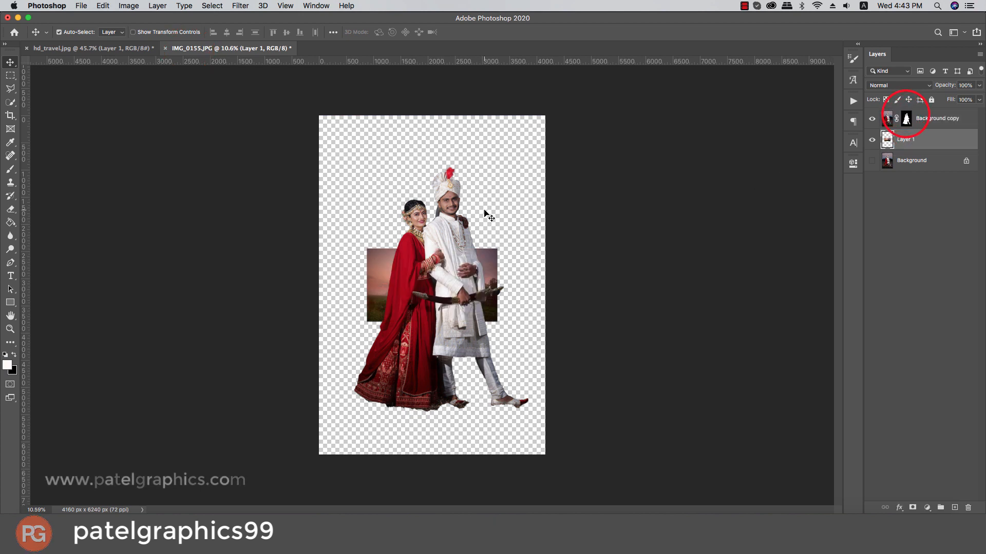
Step: Show the original Background layer and place a horizontal guide along its horizon
{"action": "key", "text": "super+t"}
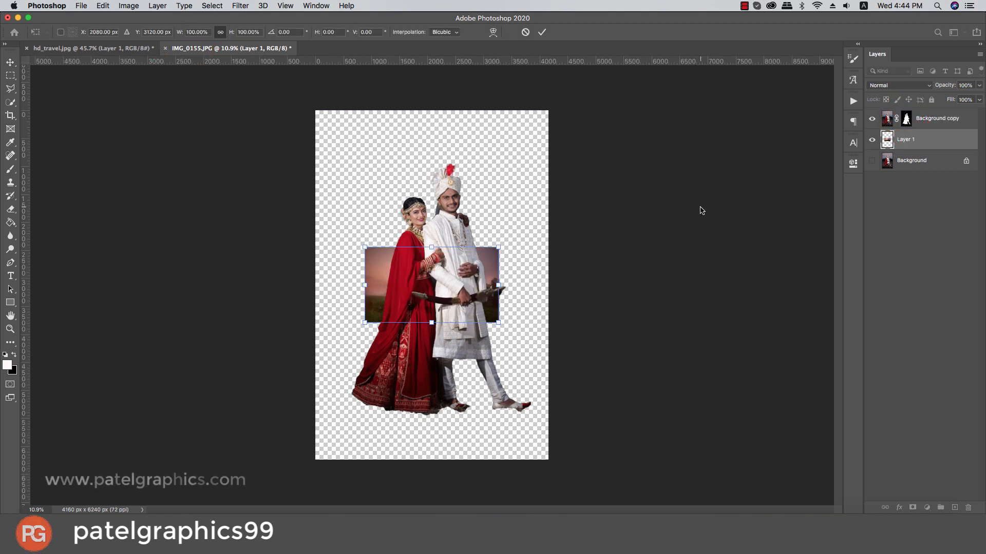
{"action": "key", "text": "Escape"}
{"action": "left_click", "coordinate": [871, 161]}
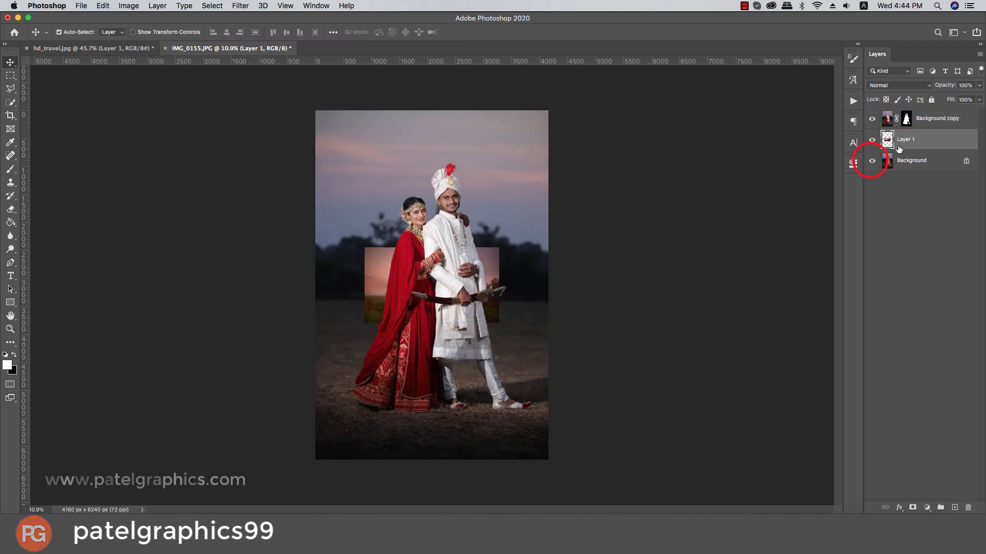
{"action": "left_click_drag", "start_coordinate": [419, 62], "coordinate": [436, 301]}
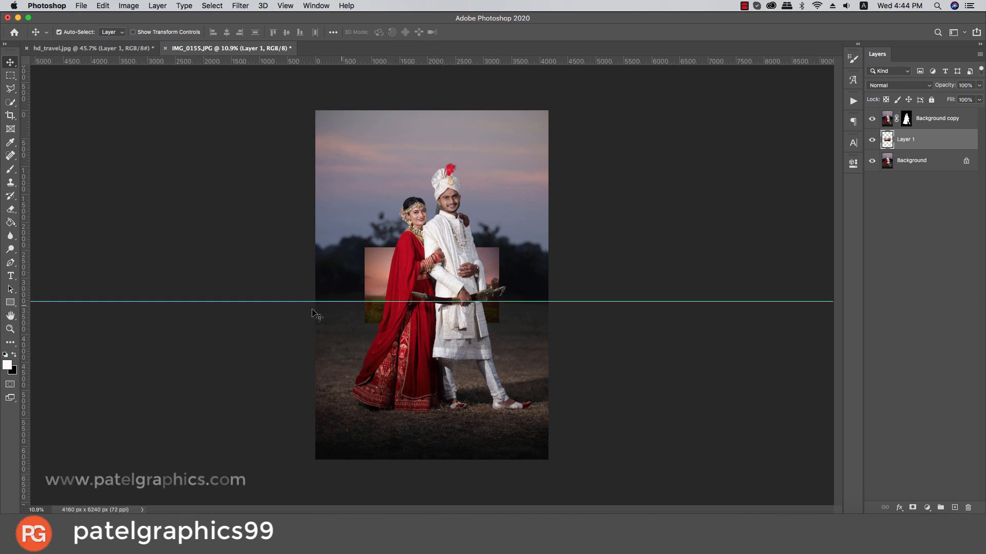
Step: Scale up and position the windmill layer to span the canvas width, with its horizon near the guide
{"action": "key", "text": "super+t"}
{"action": "scroll", "coordinate": [432, 285], "scroll_direction": "down", "scroll_amount": 3}
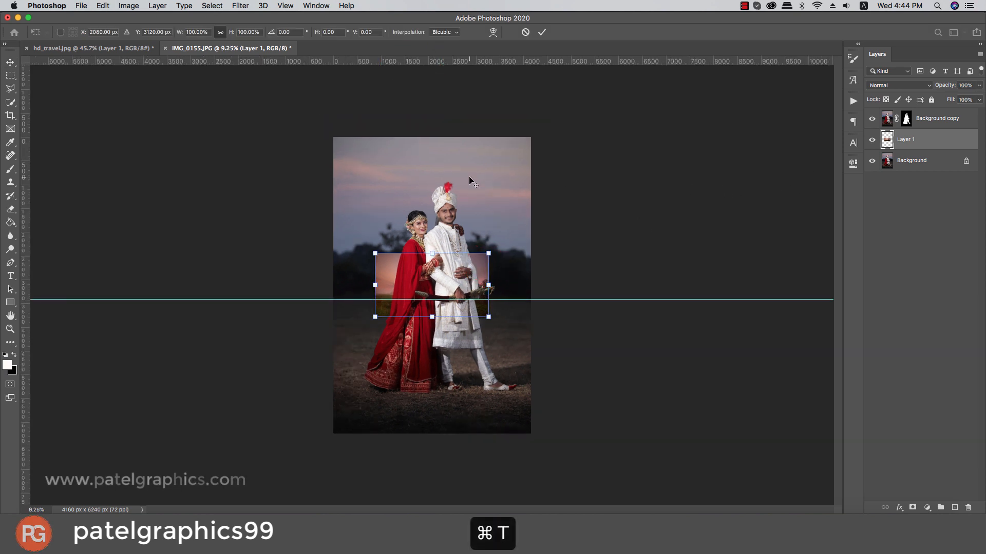
{"action": "mouse_move", "coordinate": [472, 262]}
{"action": "left_mouse_down"}
{"action": "mouse_move", "coordinate": [610, 185]}
{"action": "mouse_move", "coordinate": [474, 245]}
{"action": "left_mouse_up"}
{"action": "left_click_drag", "start_coordinate": [599, 183], "coordinate": [610, 179]}
{"action": "left_click_drag", "start_coordinate": [506, 233], "coordinate": [507, 226]}
{"action": "key", "text": "Return"}
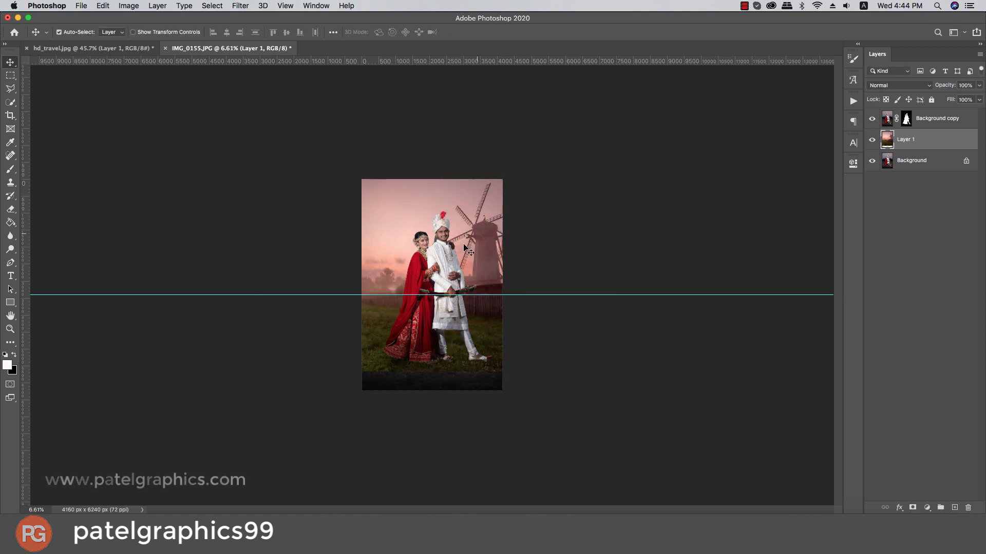
Step: Nudge the windmill layer upward in large increments to fine-tune its horizon against the guide
{"action": "scroll", "coordinate": [434, 317], "scroll_direction": "up", "scroll_amount": 3}
{"action": "left_click", "coordinate": [458, 394]}
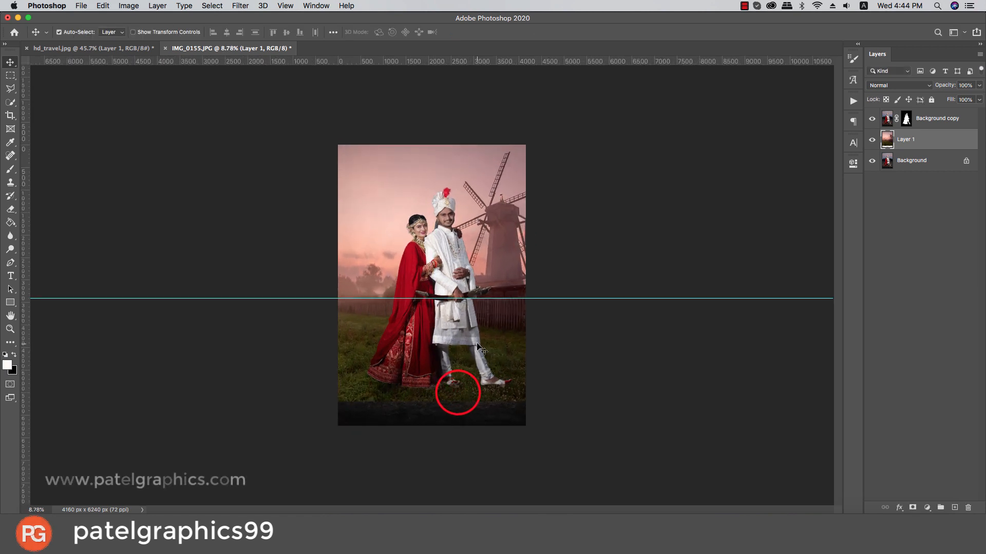
{"action": "key", "text": "shift+Up"}
{"action": "key", "text": "shift+Up"}
{"action": "key", "text": "shift+Up"}
{"action": "key", "text": "shift+Up"}
{"action": "key", "text": "shift+Up"}
{"action": "key", "text": "shift+Up"}
{"action": "key", "text": "shift+Up"}
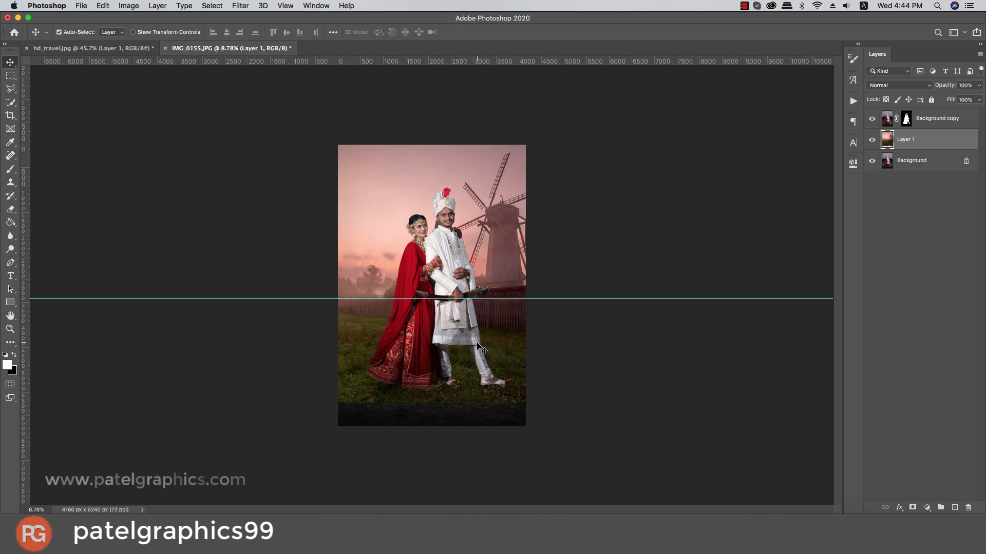
{"action": "key", "text": "shift+Up"}
{"action": "key", "text": "shift+Up"}
{"action": "key", "text": "shift+Up"}
{"action": "key", "text": "shift+Up"}
{"action": "key", "text": "shift+Up"}
{"action": "key", "text": "shift+Up"}
{"action": "key", "text": "shift+Up"}
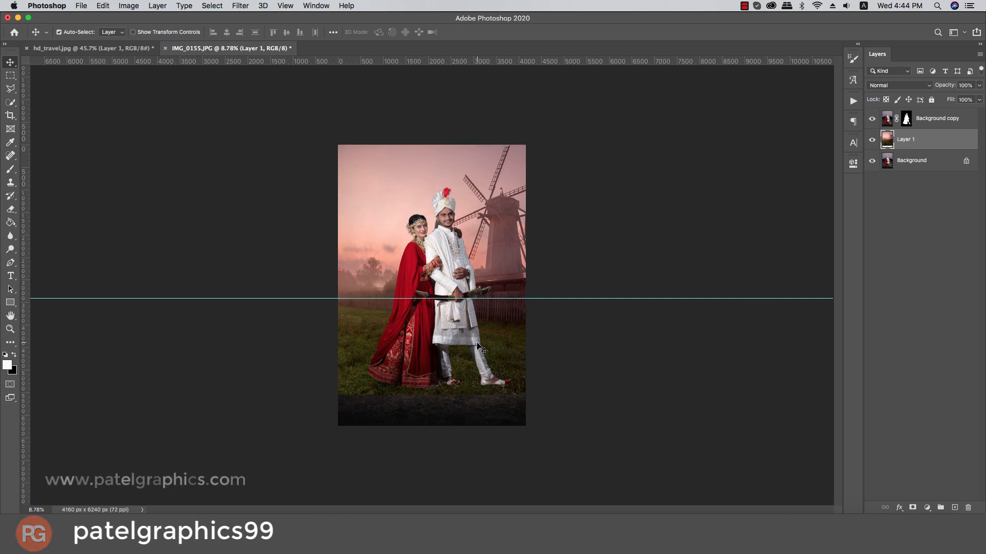
Step: Fine-tune the windmill layer's vertical position, nudging it up and back down until its horizon sits on the guide
{"action": "key", "text": "shift+Up"}
{"action": "key", "text": "shift+Up"}
{"action": "key", "text": "shift+Up"}
{"action": "key", "text": "shift+Up"}
{"action": "key", "text": "shift+Up"}
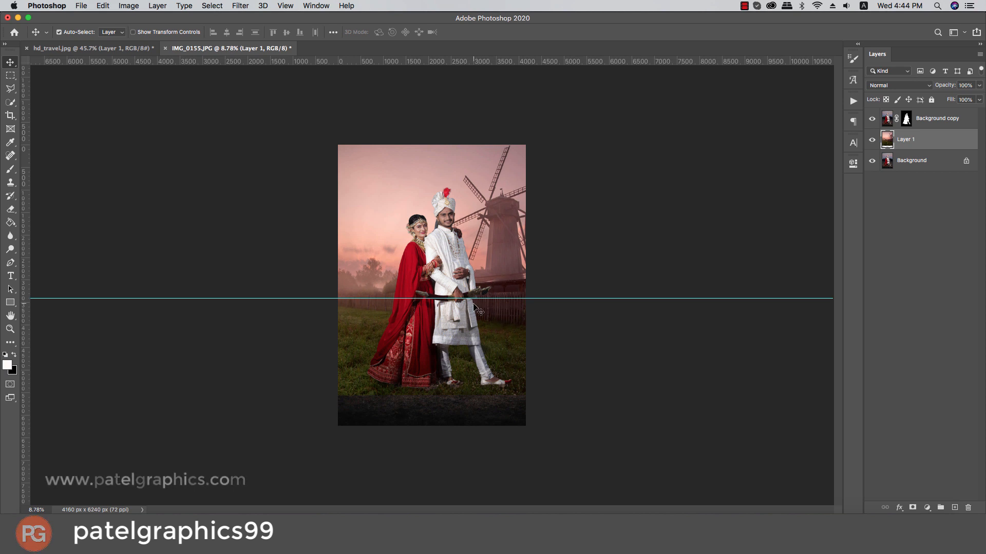
{"action": "key", "text": "shift+Down"}
{"action": "key", "text": "shift+Down"}
{"action": "key", "text": "shift+Down"}
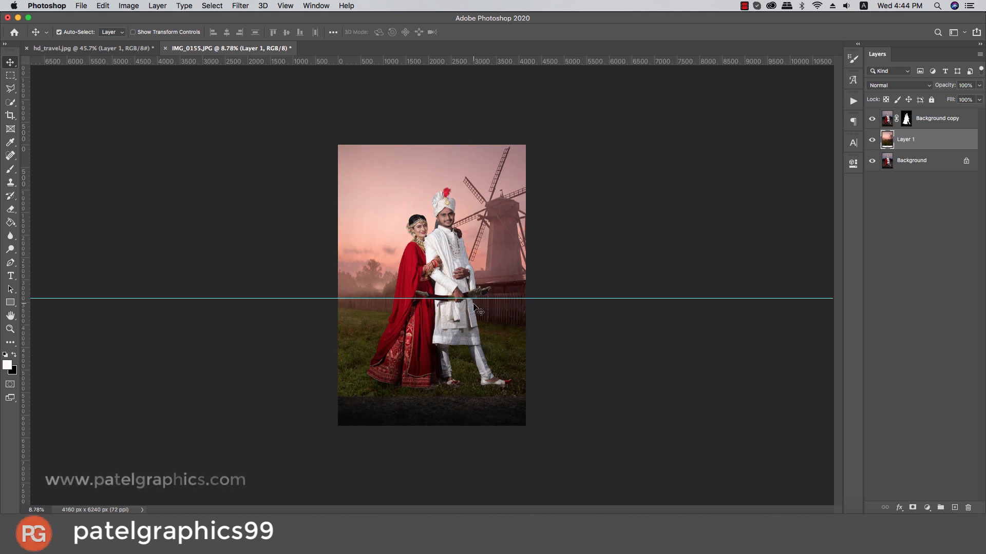
Step: Extend the canvas outward on both sides with the Crop tool to about 10490 x 6556 px, revealing the full windmill landscape
{"action": "left_click", "coordinate": [10, 114]}
{"action": "left_click_drag", "start_coordinate": [337, 146], "coordinate": [266, 140]}
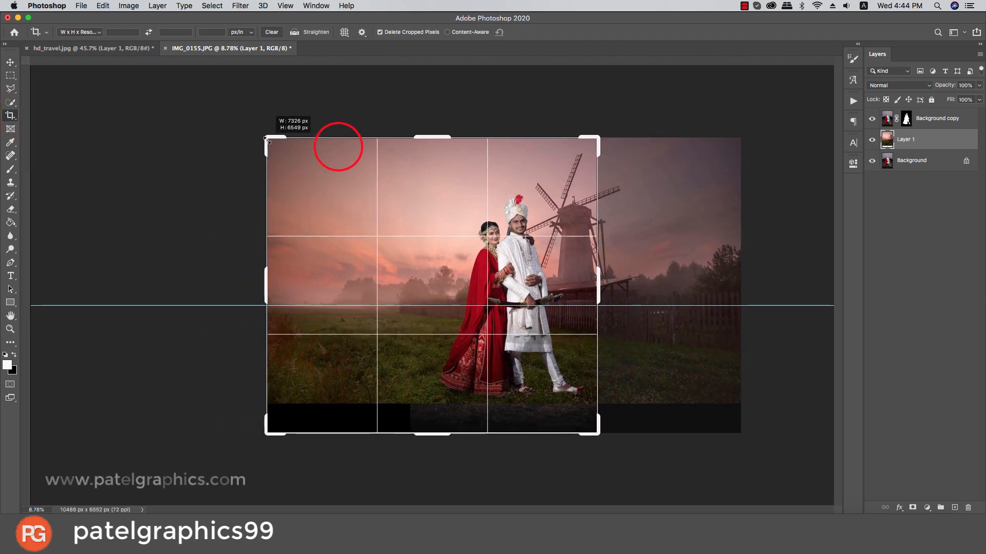
{"action": "left_click_drag", "start_coordinate": [596, 140], "coordinate": [670, 139]}
{"action": "key", "text": "Return"}
{"action": "key", "text": "v"}
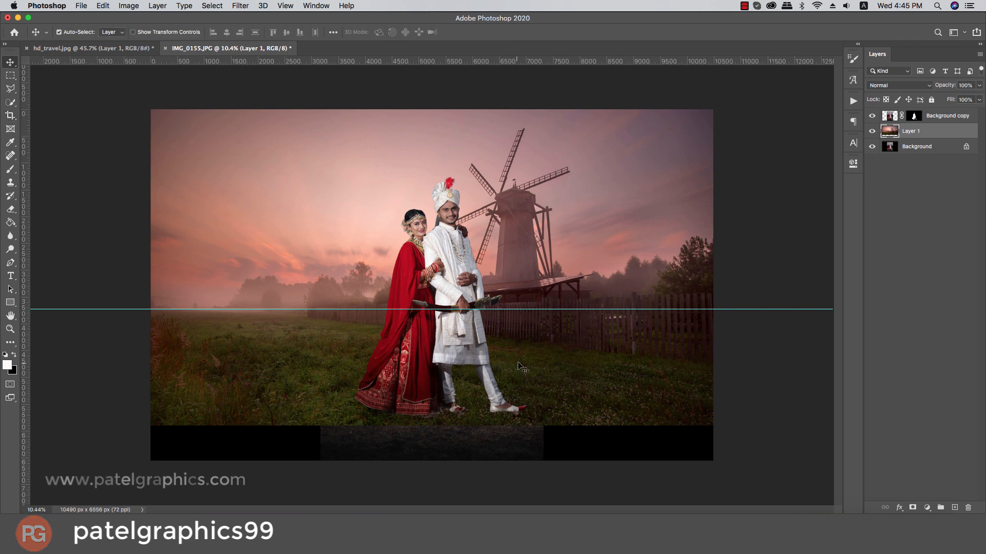
{"action": "left_click_drag", "start_coordinate": [520, 359], "coordinate": [520, 358]}
{"action": "left_click_drag", "start_coordinate": [520, 358], "coordinate": [520, 351]}
{"action": "key", "text": "super+z"}
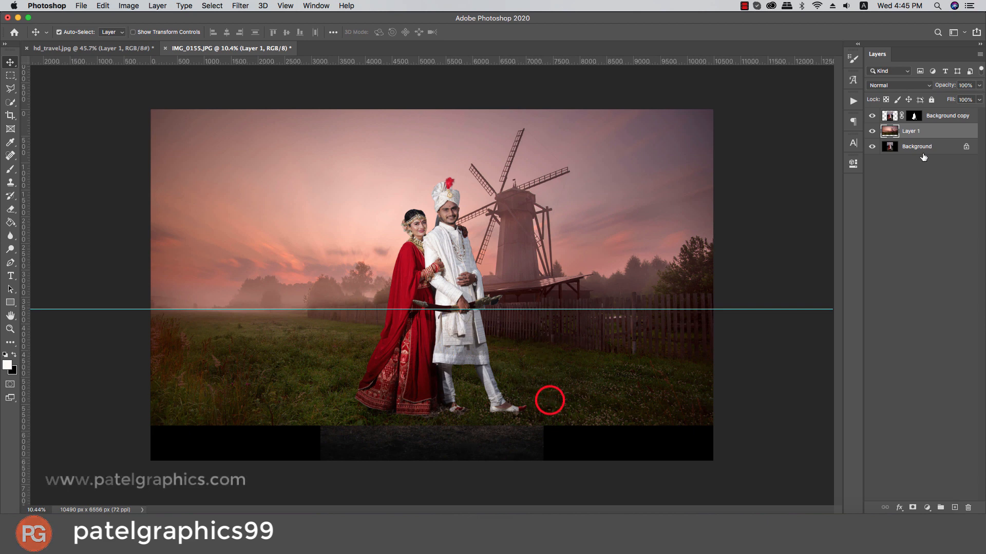
Step: Duplicate the windmill layer and move the lower copy down so its grass fills the black strip along the canvas bottom
{"action": "key", "text": "super+j"}
{"action": "left_click", "coordinate": [911, 146]}
{"action": "key", "text": "super+t"}
{"action": "left_click_drag", "start_coordinate": [524, 362], "coordinate": [529, 393]}
{"action": "key", "text": "Return"}
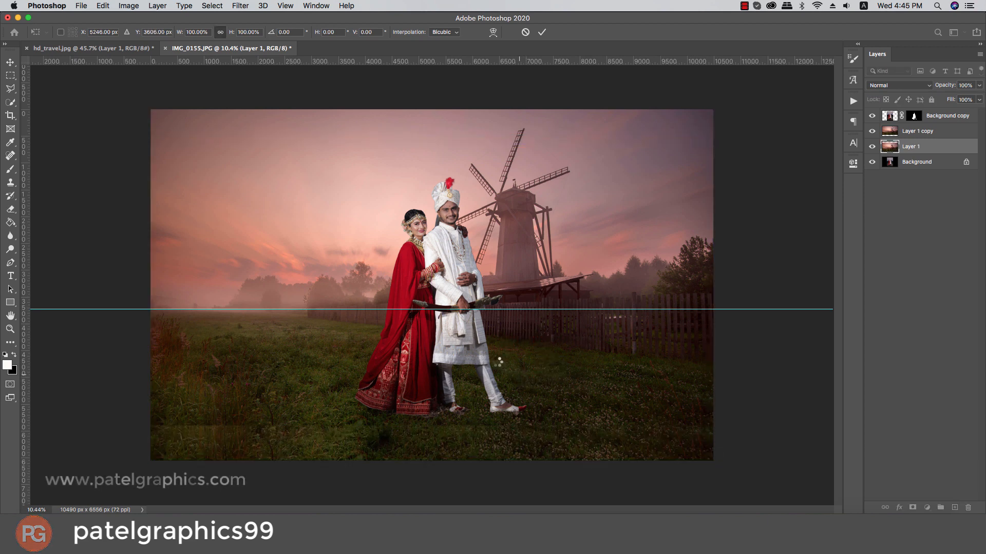
Step: Add a layer mask to Layer 1 copy and paint black with a soft 400 px brush on the grass below the bride
{"action": "left_click", "coordinate": [295, 410]}
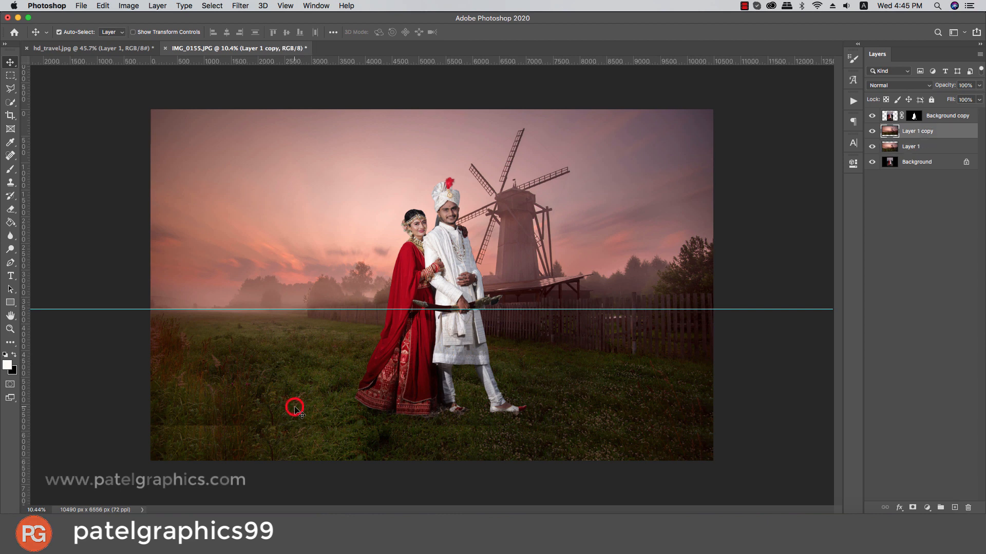
{"action": "left_click", "coordinate": [912, 507]}
{"action": "key", "text": "b"}
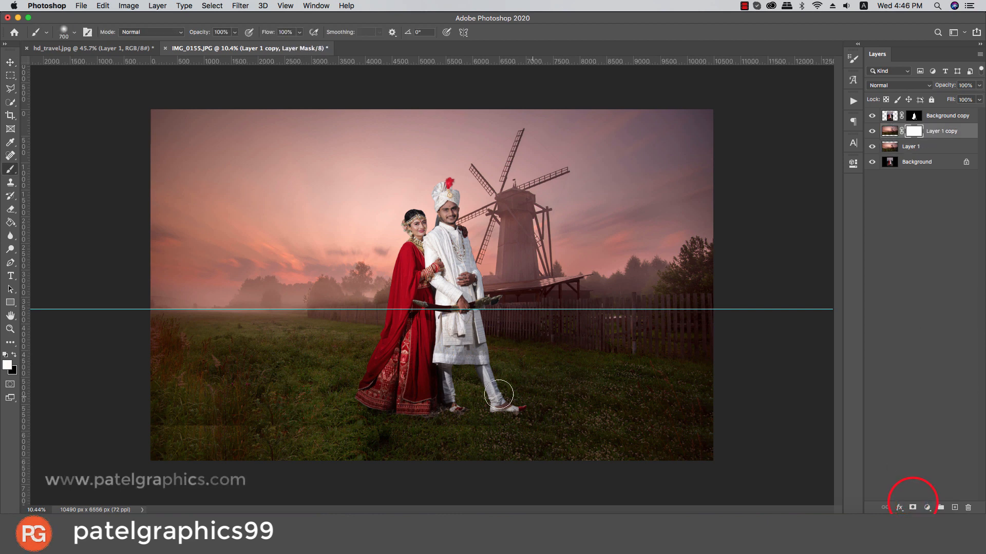
{"action": "key", "text": "bracketleft"}
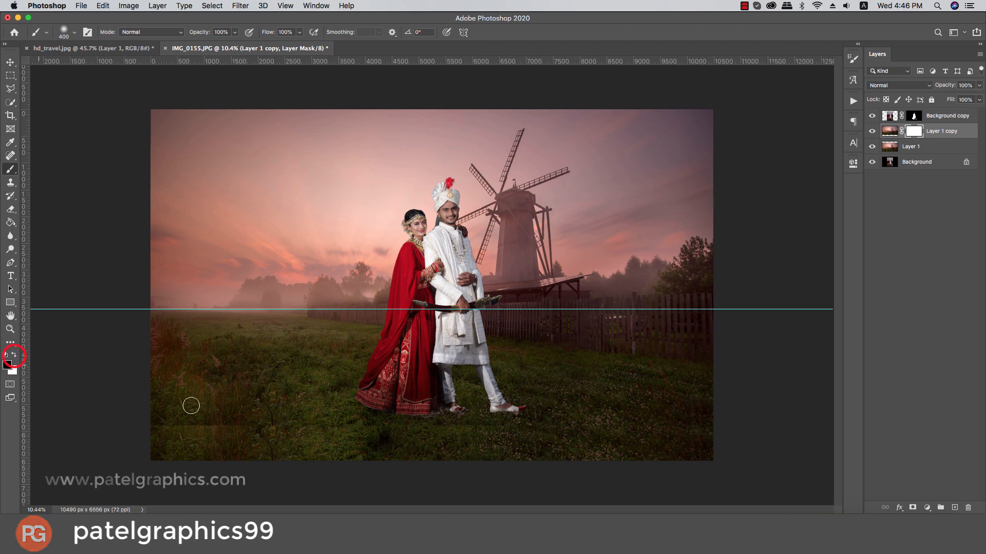
{"action": "left_click", "coordinate": [381, 434]}
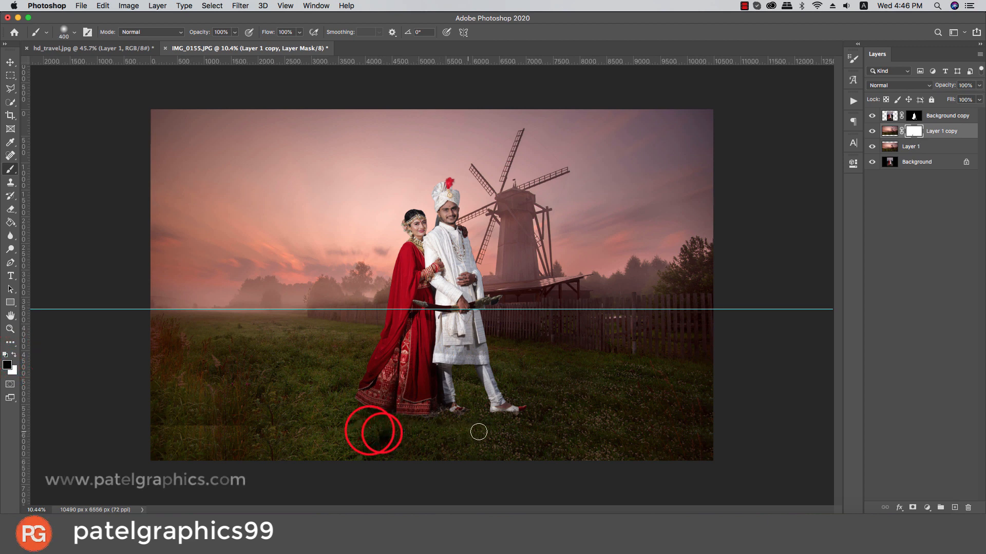
{"action": "key", "text": "bracketright"}
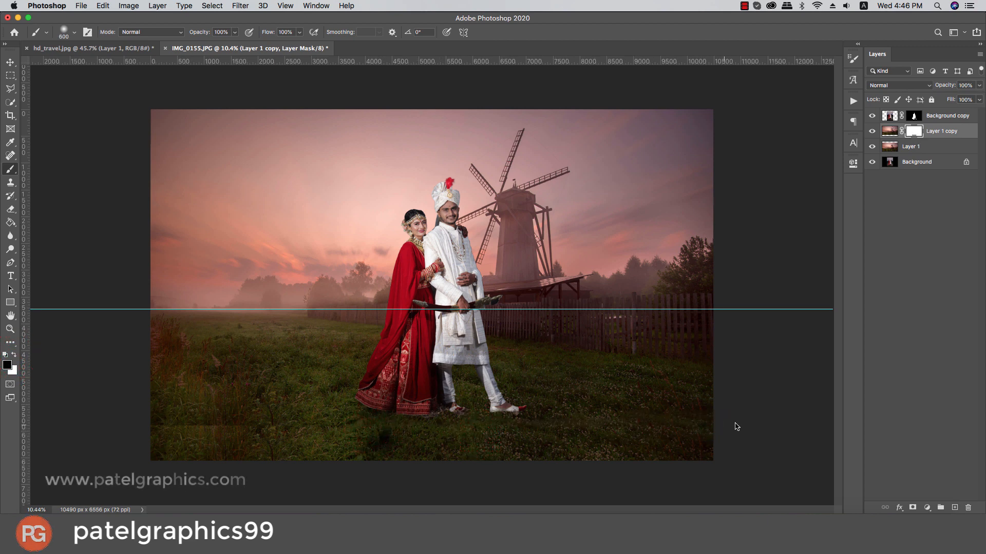
Step: Blend the grass seam beside the bride by painting on the Layer 1 copy mask with a soft 600 to 1100 px brush
{"action": "left_click", "coordinate": [309, 414]}
{"action": "left_click", "coordinate": [334, 430]}
{"action": "left_click", "coordinate": [304, 425]}
{"action": "left_click", "coordinate": [337, 430]}
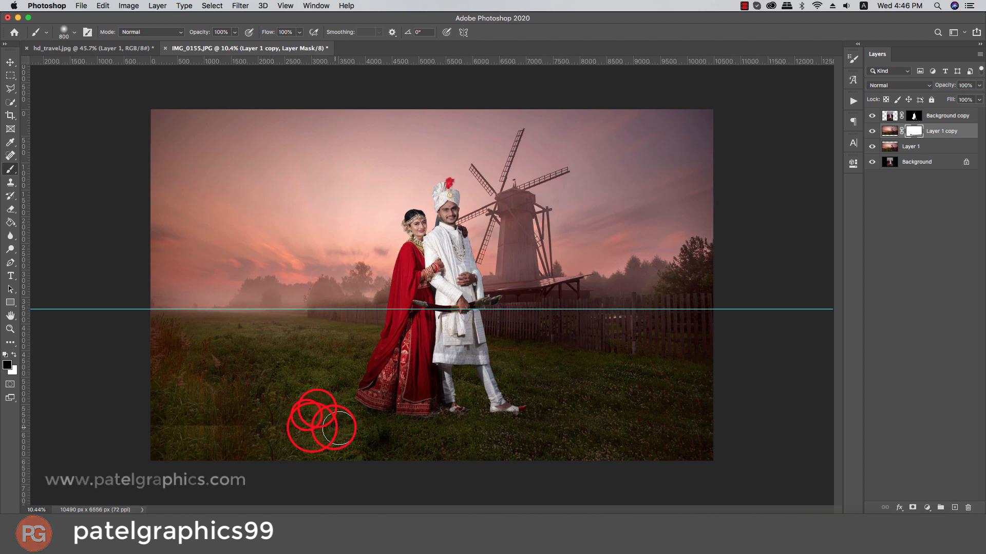
{"action": "left_click", "coordinate": [311, 409]}
{"action": "left_click", "coordinate": [343, 429]}
{"action": "left_click_drag", "start_coordinate": [343, 443], "coordinate": [405, 446]}
{"action": "mouse_move", "coordinate": [239, 431]}
{"action": "left_mouse_down"}
{"action": "mouse_move", "coordinate": [171, 421]}
{"action": "mouse_move", "coordinate": [128, 433]}
{"action": "mouse_move", "coordinate": [196, 458]}
{"action": "left_mouse_up"}
{"action": "key", "text": "bracketright"}
{"action": "key", "text": "bracketright"}
{"action": "key", "text": "bracketright"}
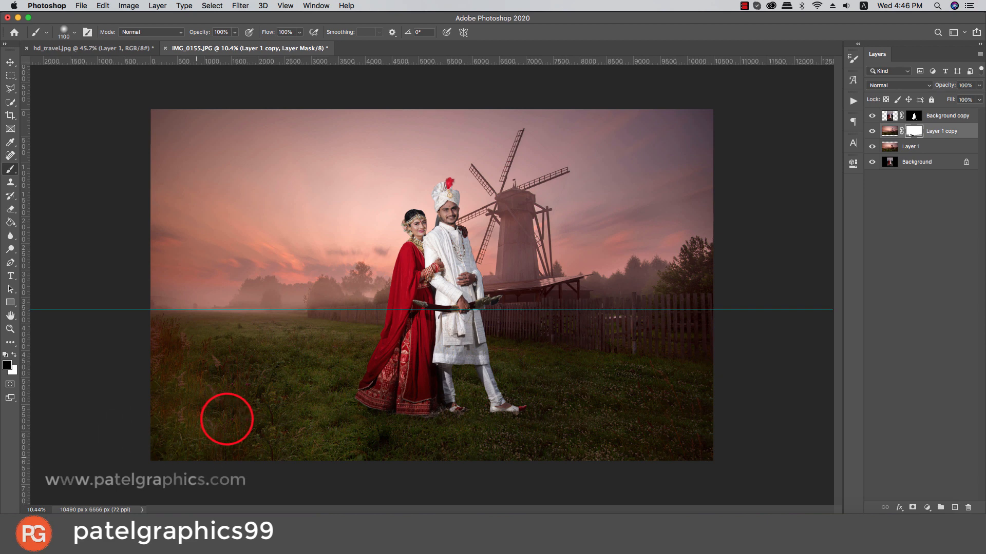
{"action": "left_click", "coordinate": [213, 403]}
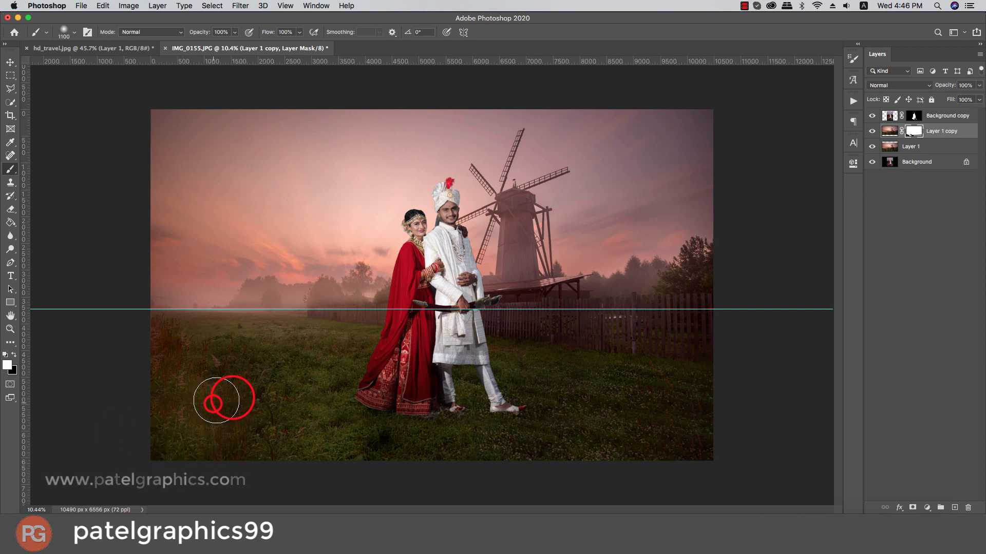
Step: Paint black on the Layer 1 copy mask over the grass near the lower-left corner, and check the blend at different magnifications
{"action": "key", "text": "x"}
{"action": "left_click", "coordinate": [203, 444]}
{"action": "left_click", "coordinate": [231, 446]}
{"action": "left_click", "coordinate": [235, 446]}
{"action": "scroll", "coordinate": [194, 456], "scroll_direction": "down", "scroll_amount": 5}
{"action": "scroll", "coordinate": [198, 451], "scroll_direction": "up", "scroll_amount": 5}
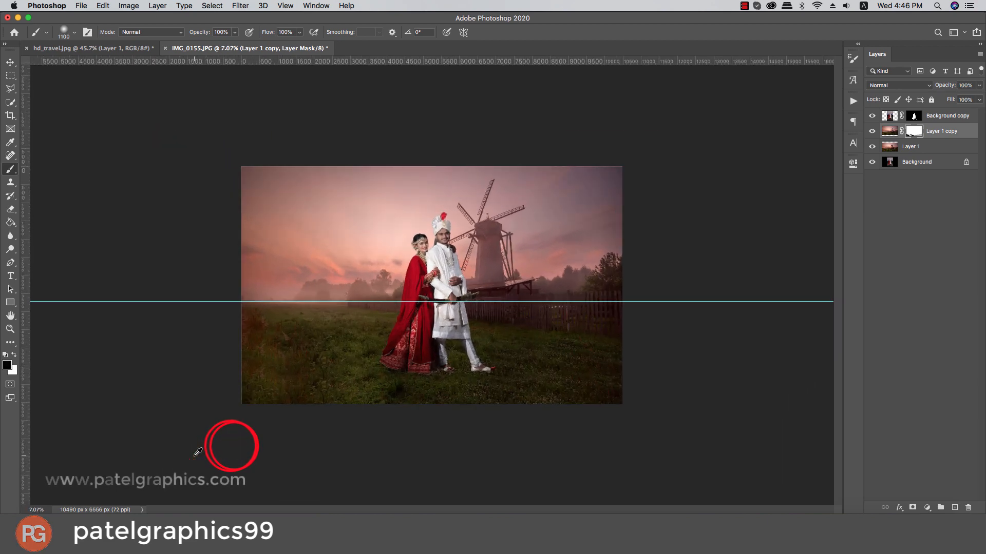
{"action": "scroll", "coordinate": [198, 450], "scroll_direction": "down", "scroll_amount": 1}
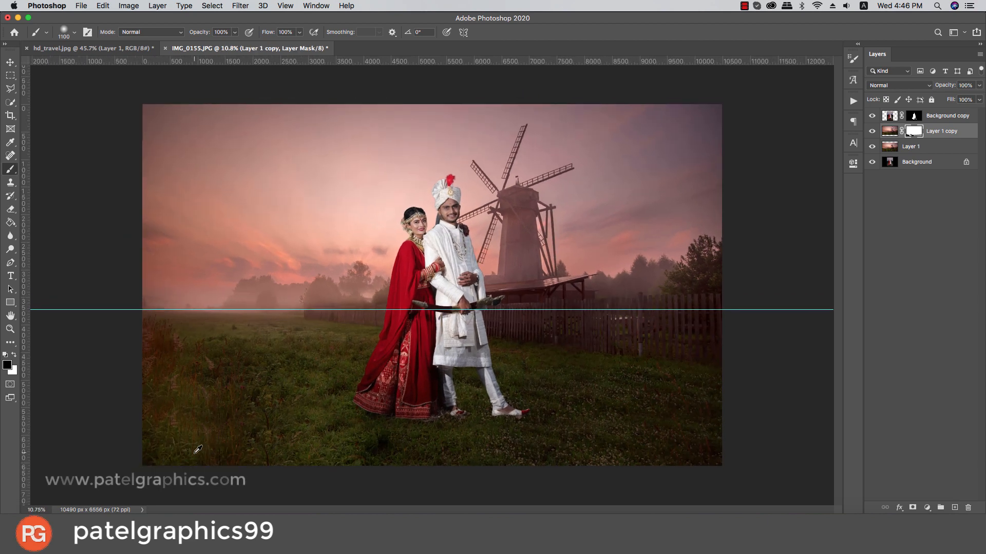
{"action": "scroll", "coordinate": [198, 450], "scroll_direction": "down", "scroll_amount": 3}
{"action": "scroll", "coordinate": [198, 450], "scroll_direction": "up", "scroll_amount": 2}
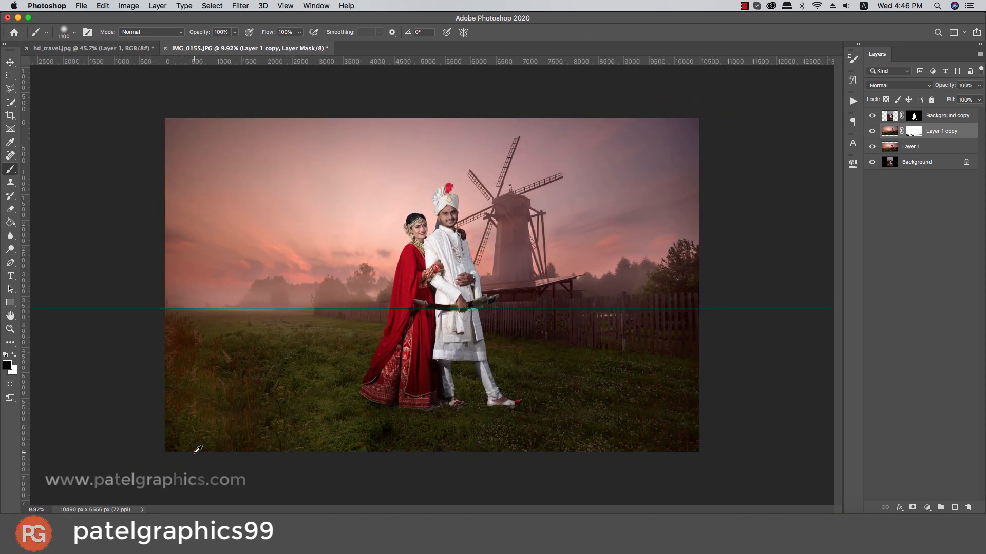
{"action": "left_click", "coordinate": [10, 117]}
{"action": "left_click_drag", "start_coordinate": [429, 452], "coordinate": [429, 440]}
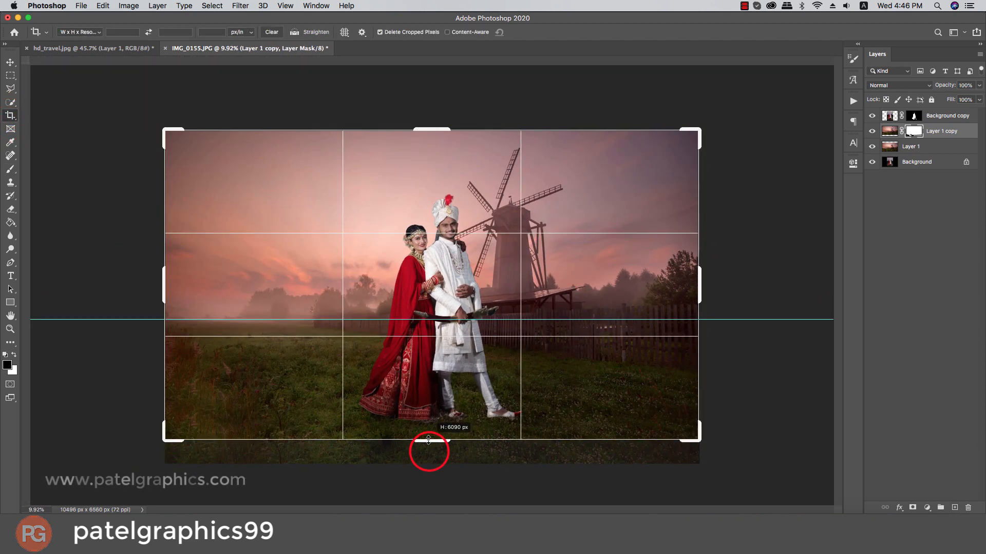
{"action": "key", "text": "super+z"}
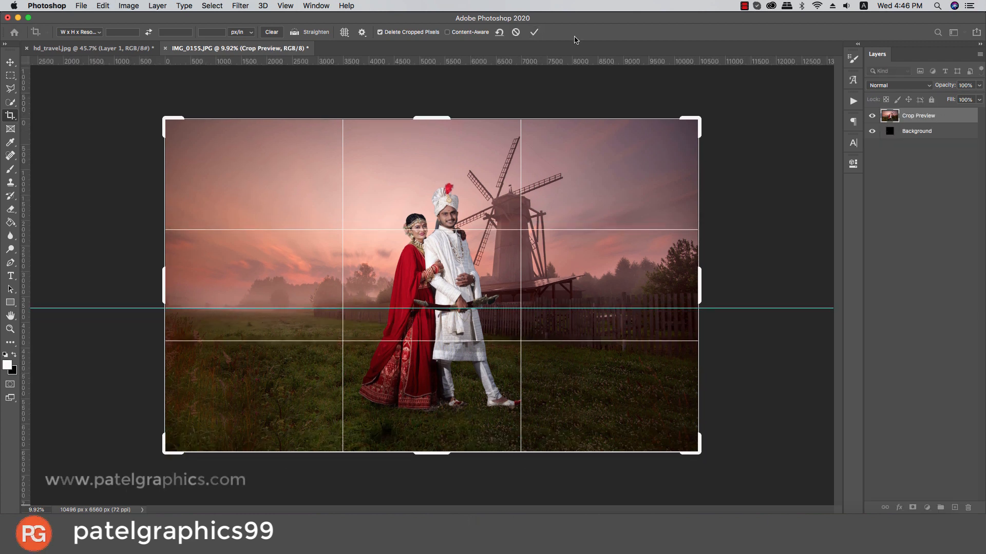
{"action": "left_click", "coordinate": [516, 32]}
Step: Hide Layer 1 and crop the bottom of the canvas to a height of about 5994 px, just below the couple's feet
{"action": "left_click", "coordinate": [872, 147]}
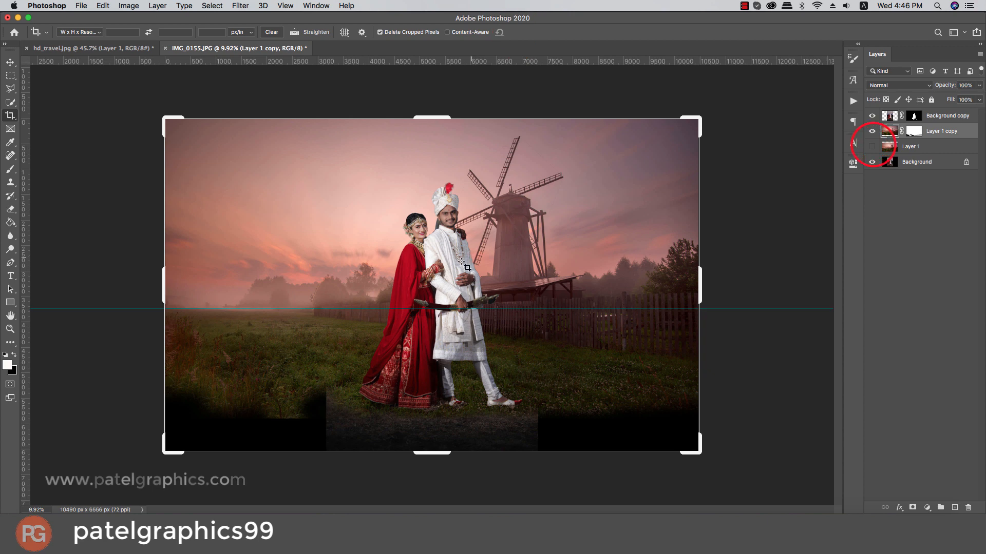
{"action": "left_click_drag", "start_coordinate": [431, 454], "coordinate": [426, 439]}
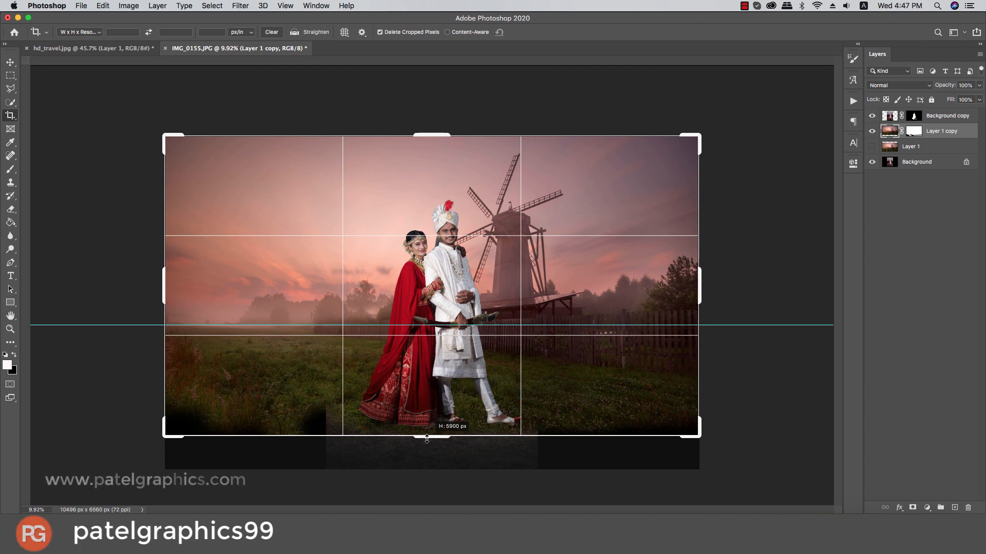
{"action": "left_click_drag", "start_coordinate": [427, 439], "coordinate": [427, 440]}
{"action": "left_click", "coordinate": [536, 33]}
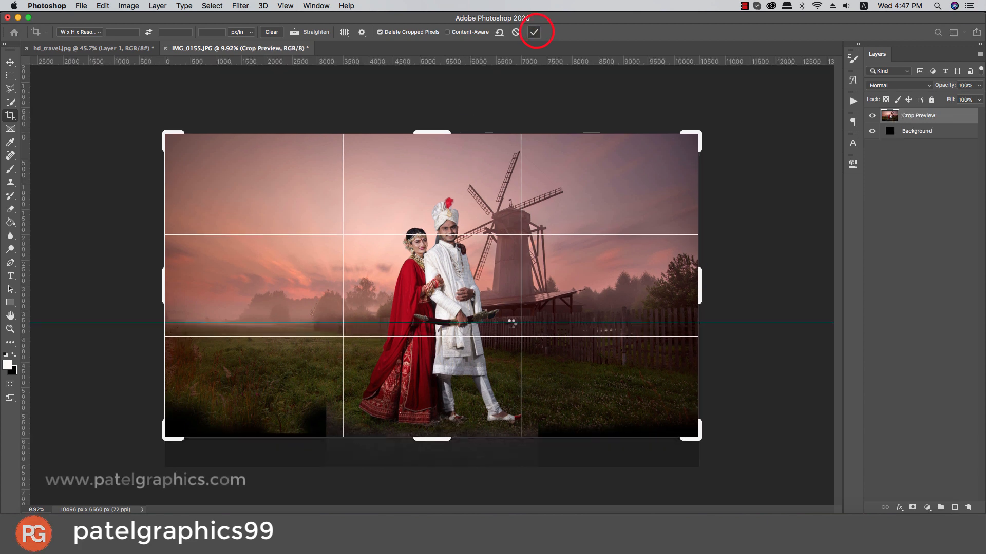
Step: Paint white across the bottom of the Layer 1 copy mask to restore the hidden grass
{"action": "scroll", "coordinate": [413, 378], "scroll_direction": "up", "scroll_amount": 2}
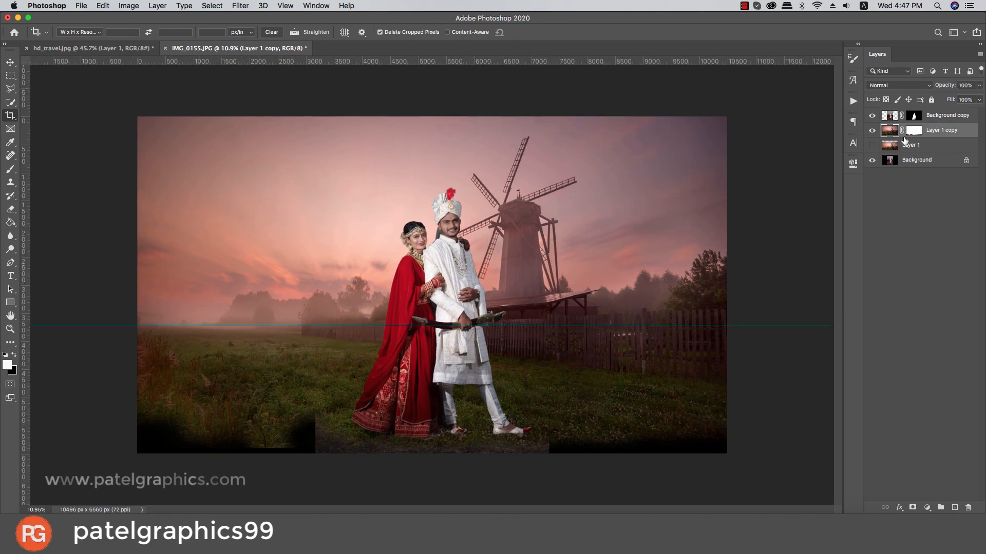
{"action": "left_click", "coordinate": [911, 130]}
{"action": "key", "text": "b"}
{"action": "mouse_move", "coordinate": [559, 445]}
{"action": "left_mouse_down"}
{"action": "mouse_move", "coordinate": [620, 445]}
{"action": "mouse_move", "coordinate": [185, 447]}
{"action": "mouse_move", "coordinate": [147, 436]}
{"action": "left_mouse_up"}
{"action": "key", "text": "x"}
Step: Stretch Layer 1 copy vertically to cover the bottom black strip and extend past the canvas top, and remove the horizon guide
{"action": "key", "text": "v"}
{"action": "left_click", "coordinate": [528, 344]}
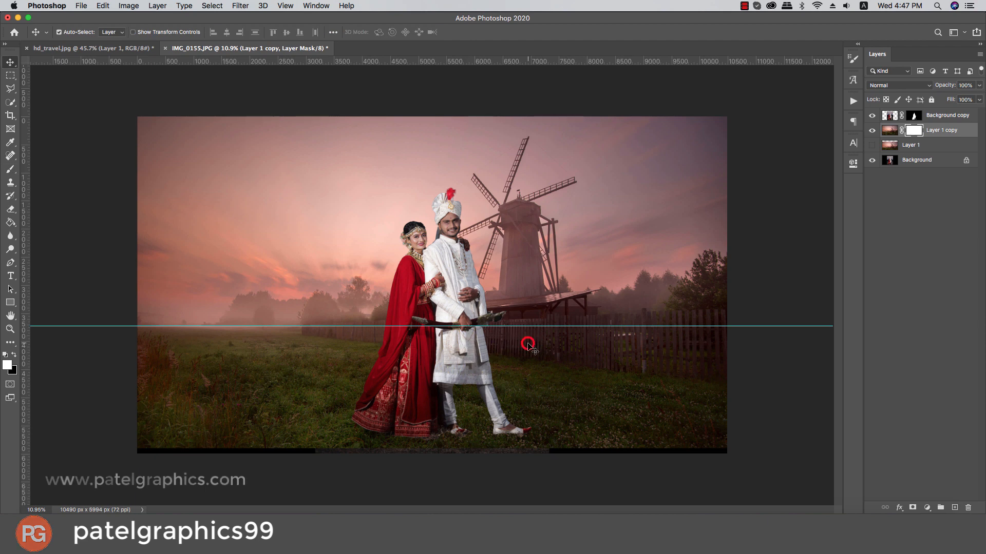
{"action": "key", "text": "super+t"}
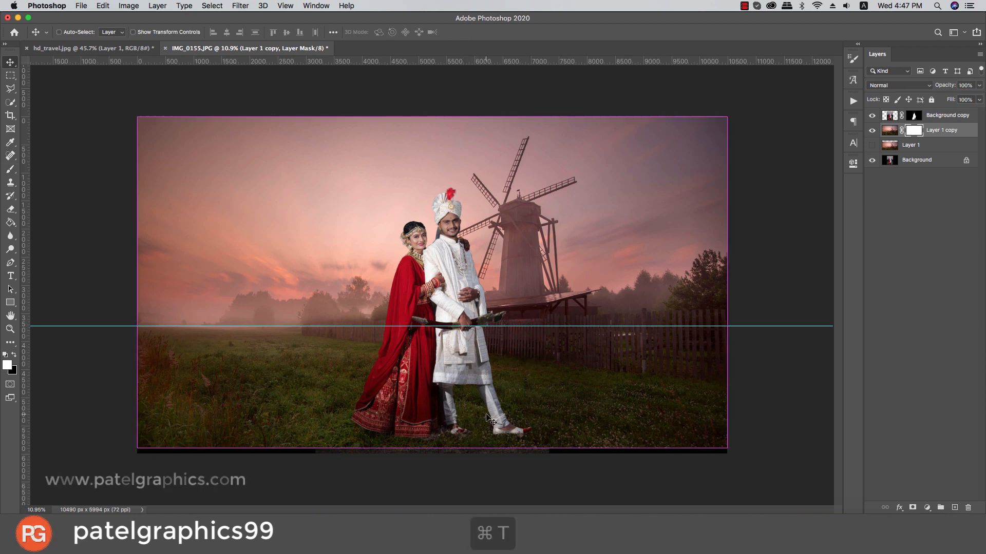
{"action": "left_click_drag", "start_coordinate": [433, 448], "coordinate": [432, 454]}
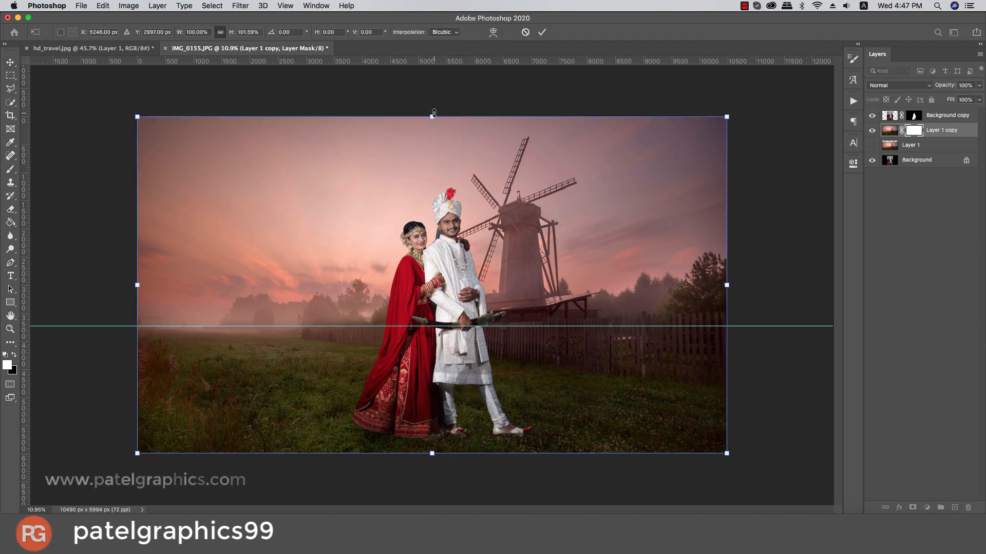
{"action": "left_click_drag", "start_coordinate": [434, 113], "coordinate": [433, 95]}
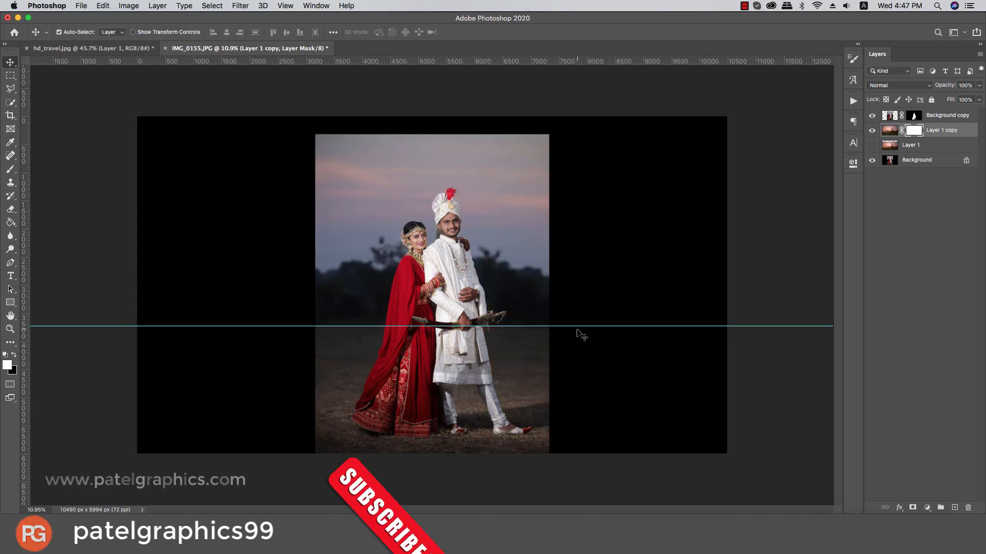
{"action": "left_click", "coordinate": [871, 132]}
{"action": "left_click", "coordinate": [871, 131]}
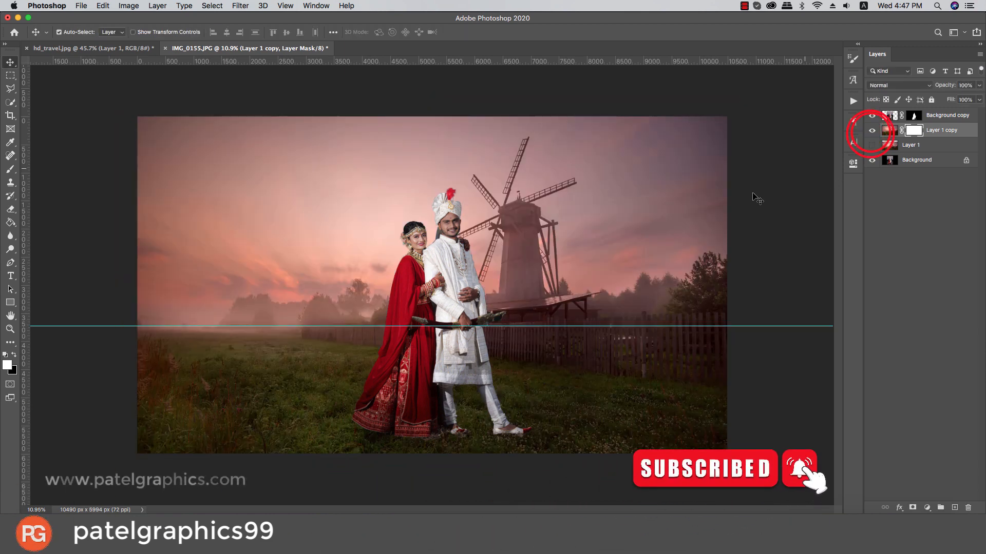
{"action": "left_click_drag", "start_coordinate": [515, 326], "coordinate": [539, 58]}
Step: Paint white on the couple's layer mask with a soft 800 px brush to restore the hem of the bride's dress
{"action": "left_click", "coordinate": [914, 116]}
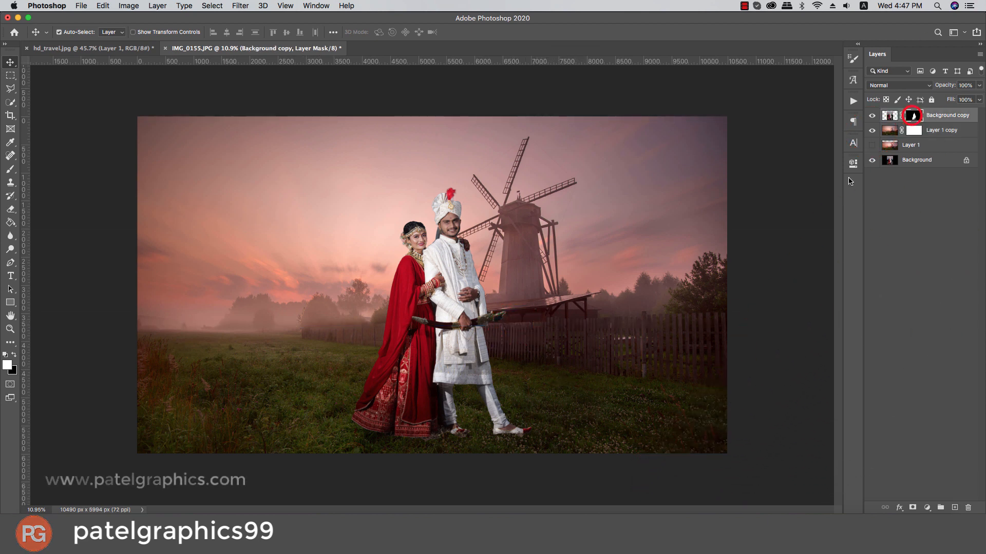
{"action": "key", "text": "b"}
{"action": "left_click", "coordinate": [454, 427]}
{"action": "key", "text": "super+z"}
{"action": "key", "text": "bracketleft"}
{"action": "key", "text": "bracketleft"}
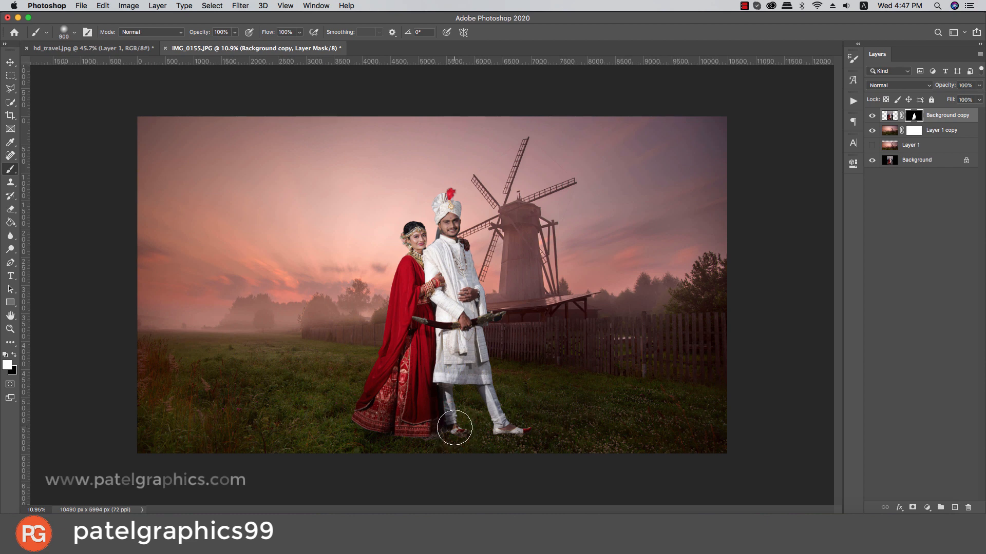
{"action": "key", "text": "bracketright"}
{"action": "key", "text": "bracketright"}
{"action": "key", "text": "bracketright"}
{"action": "key", "text": "bracketright"}
{"action": "left_click", "coordinate": [421, 425]}
{"action": "left_click", "coordinate": [387, 423]}
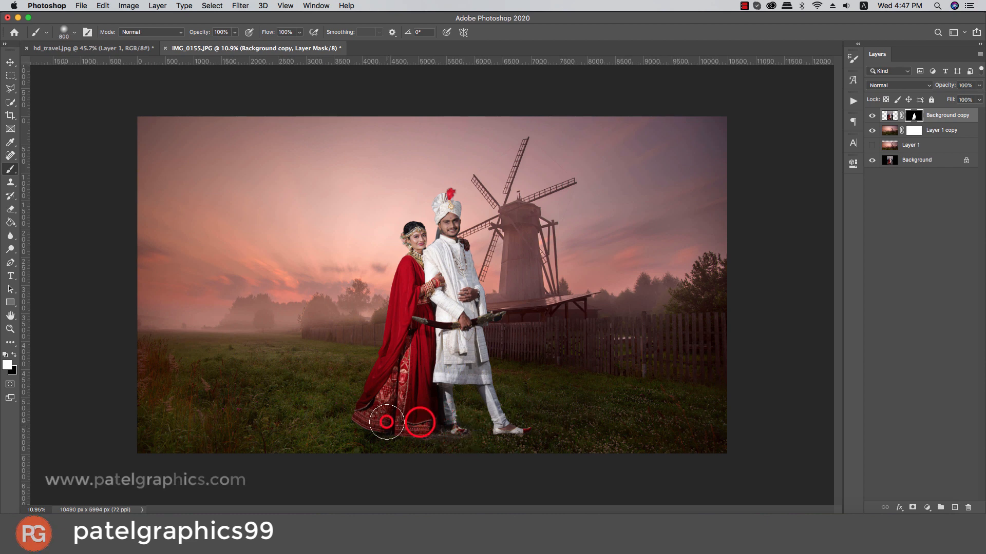
{"action": "left_click", "coordinate": [376, 417]}
Step: Paint white on the couple's mask around the groom's front shoe with a 300 px brush, and undo the last stroke
{"action": "key", "text": "bracketleft"}
{"action": "key", "text": "bracketleft"}
{"action": "key", "text": "bracketleft"}
{"action": "key", "text": "bracketleft"}
{"action": "key", "text": "bracketleft"}
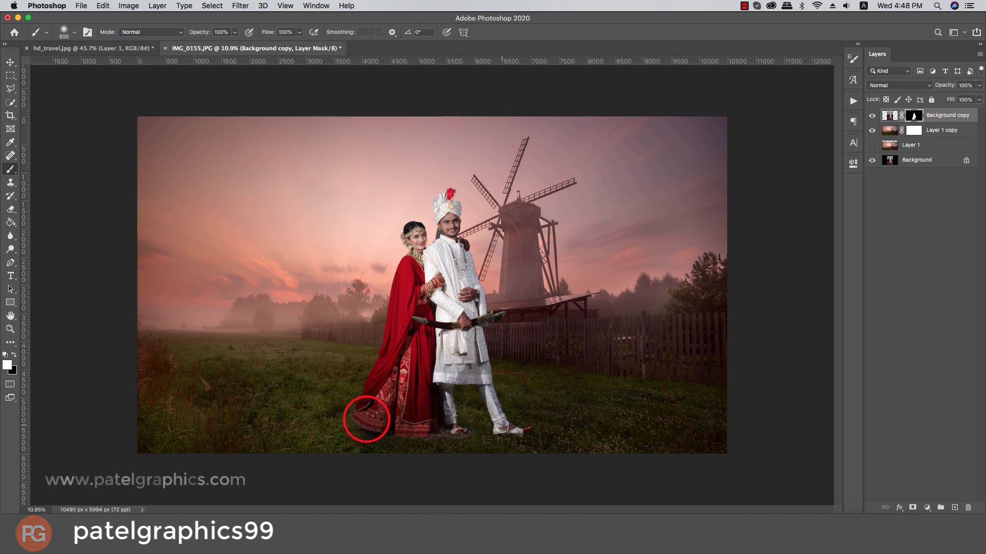
{"action": "left_click", "coordinate": [499, 428]}
{"action": "left_click", "coordinate": [491, 429]}
{"action": "left_click", "coordinate": [507, 429]}
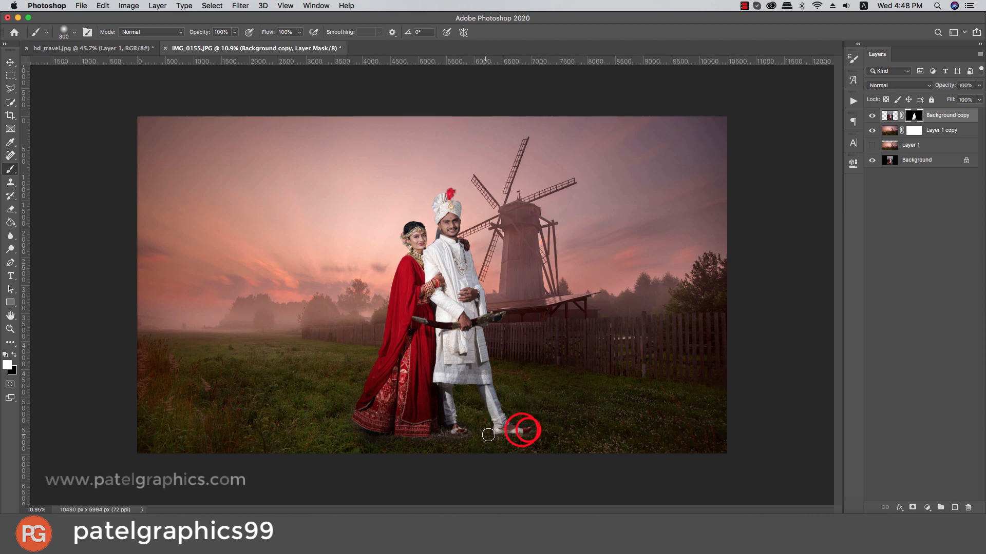
{"action": "key", "text": "super+z"}
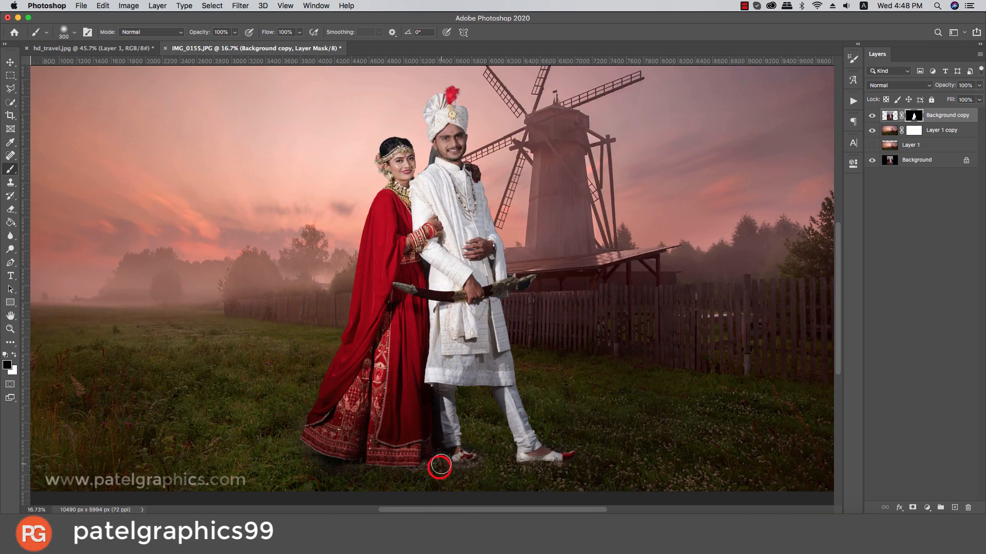
Step: Paint black on the couple's mask around the groom's shoes, switching to a 300 px grass-shaped brush for the front shoe
{"action": "mouse_move", "coordinate": [438, 470]}
{"action": "left_mouse_down"}
{"action": "mouse_move", "coordinate": [460, 480]}
{"action": "mouse_move", "coordinate": [488, 468]}
{"action": "mouse_move", "coordinate": [464, 467]}
{"action": "left_mouse_up"}
{"action": "right_click", "coordinate": [463, 467]}
{"action": "left_click", "coordinate": [568, 414]}
{"action": "left_click", "coordinate": [283, 465]}
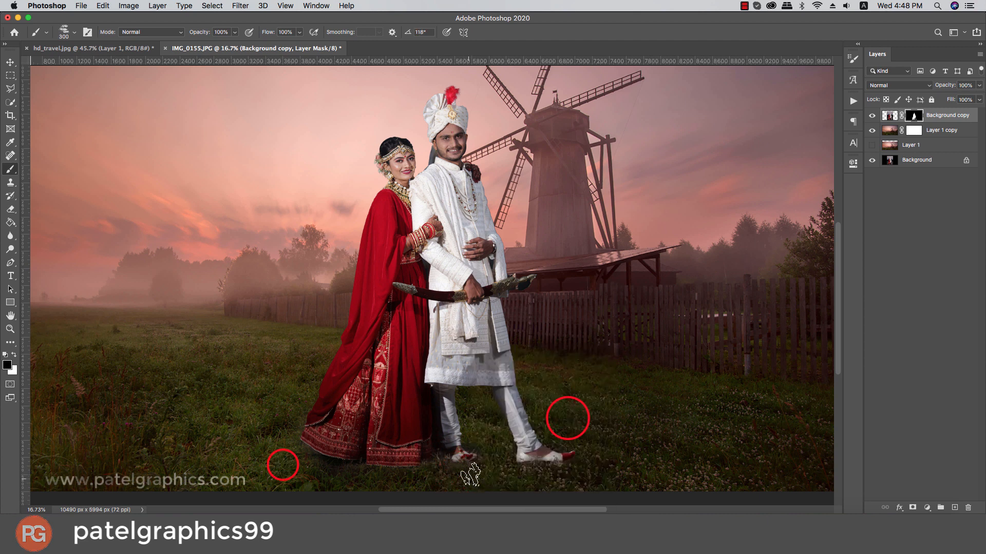
{"action": "left_click", "coordinate": [479, 465]}
{"action": "left_click", "coordinate": [553, 471]}
{"action": "left_click", "coordinate": [536, 472]}
{"action": "left_click", "coordinate": [527, 473]}
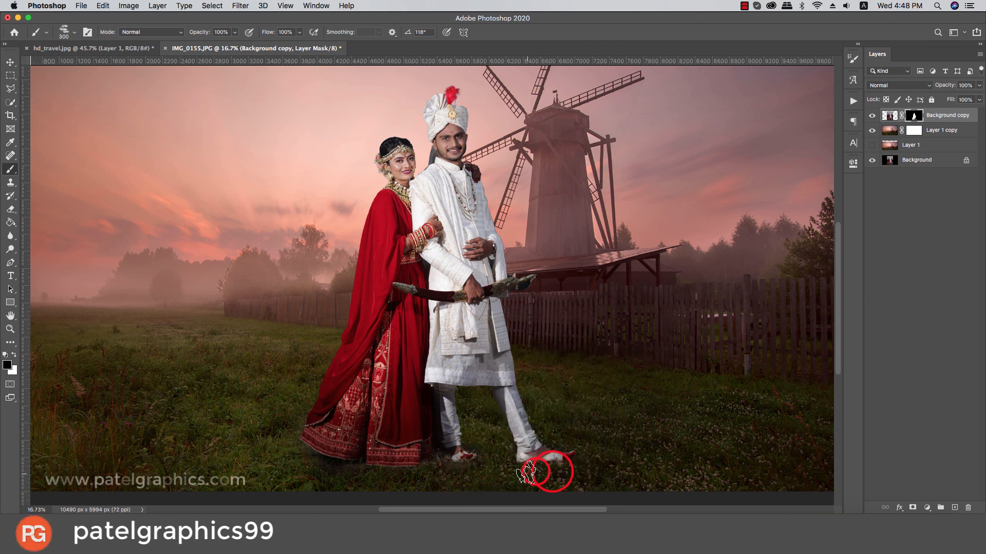
{"action": "left_click", "coordinate": [520, 473]}
{"action": "left_click", "coordinate": [511, 471]}
{"action": "left_click", "coordinate": [509, 468]}
{"action": "left_click", "coordinate": [567, 470]}
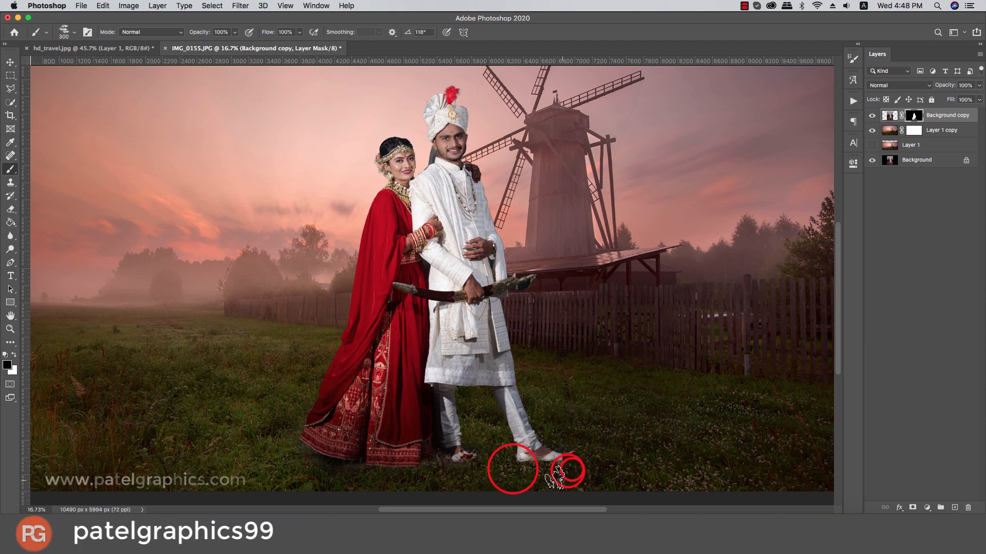
Step: Stamp the grass brush in black on the couple's mask around the groom's back shoe and the adjoining dress hem
{"action": "left_click", "coordinate": [414, 477]}
{"action": "left_click", "coordinate": [425, 473]}
{"action": "left_click", "coordinate": [443, 468]}
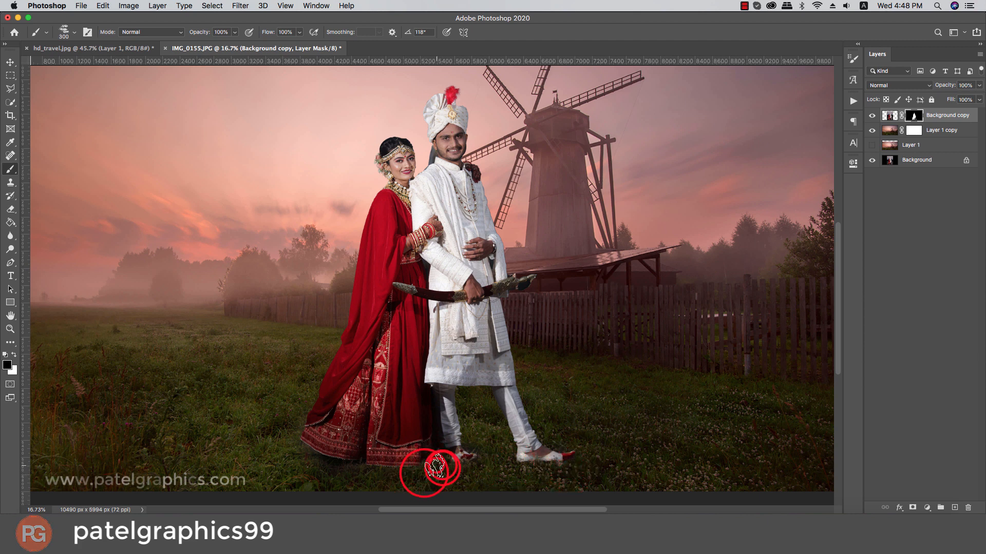
{"action": "left_click", "coordinate": [436, 466]}
{"action": "left_click", "coordinate": [468, 470]}
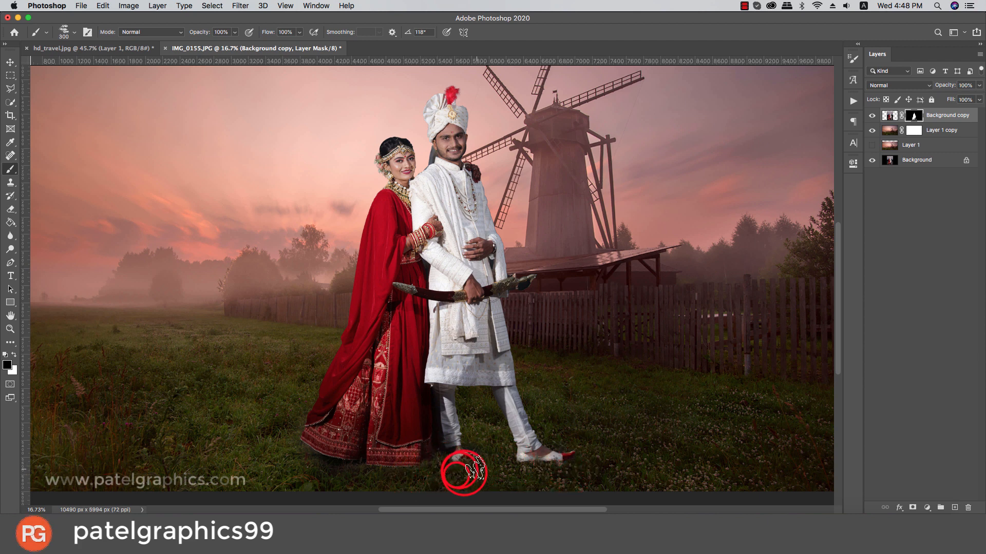
Step: Stamp the grass brush in black on the couple's mask along the lower edge of the bride's dress
{"action": "left_click", "coordinate": [357, 475]}
{"action": "left_click", "coordinate": [333, 471]}
{"action": "left_click", "coordinate": [360, 470]}
{"action": "left_click", "coordinate": [364, 475]}
{"action": "left_click", "coordinate": [373, 477]}
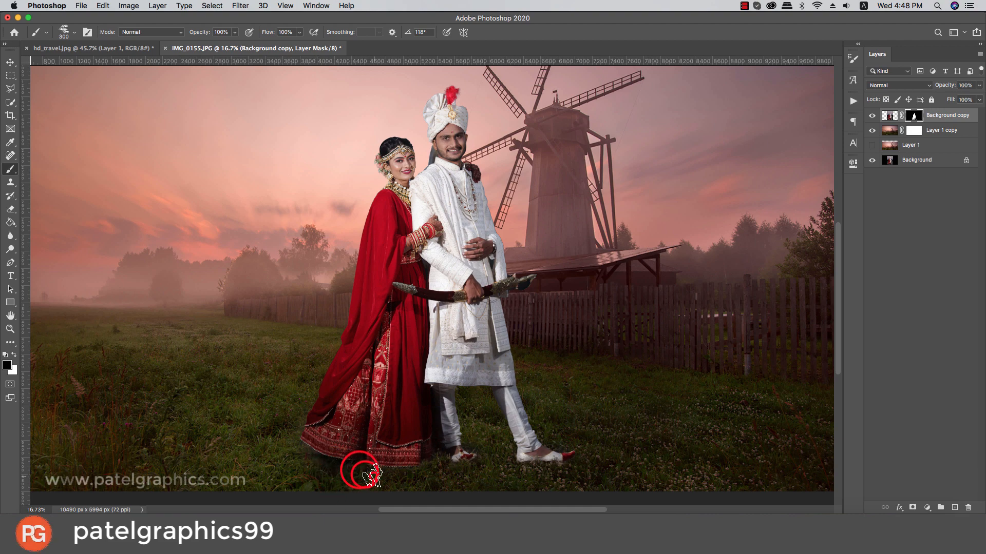
{"action": "left_click", "coordinate": [383, 478]}
{"action": "left_click", "coordinate": [391, 478]}
{"action": "left_click", "coordinate": [398, 479]}
Step: Add a new layer above Layer 1 copy and choose a soft round brush flattened into a thin horizontal ellipse
{"action": "scroll", "coordinate": [421, 484], "scroll_direction": "down", "scroll_amount": 6}
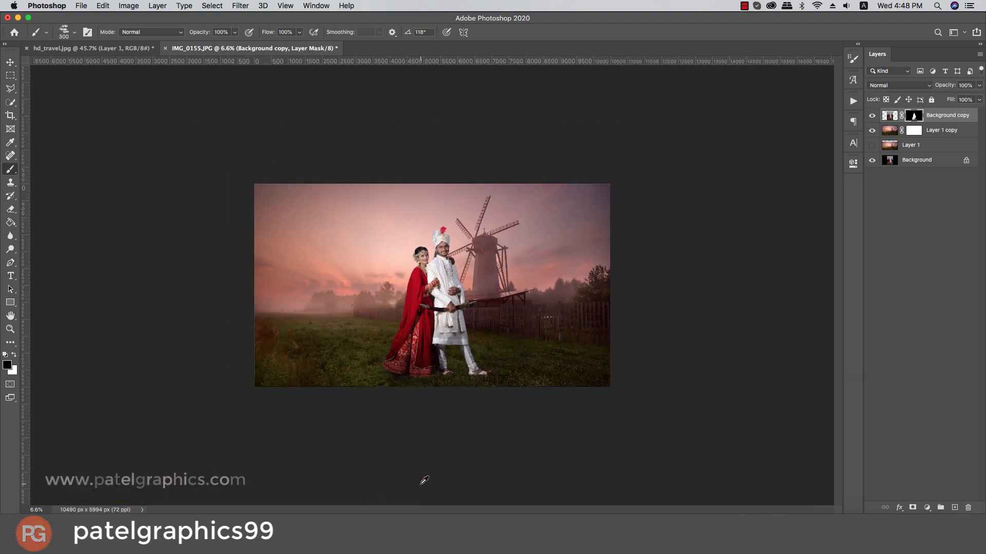
{"action": "scroll", "coordinate": [421, 484], "scroll_direction": "up", "scroll_amount": 3}
{"action": "scroll", "coordinate": [424, 481], "scroll_direction": "up", "scroll_amount": 1}
{"action": "key", "text": "v"}
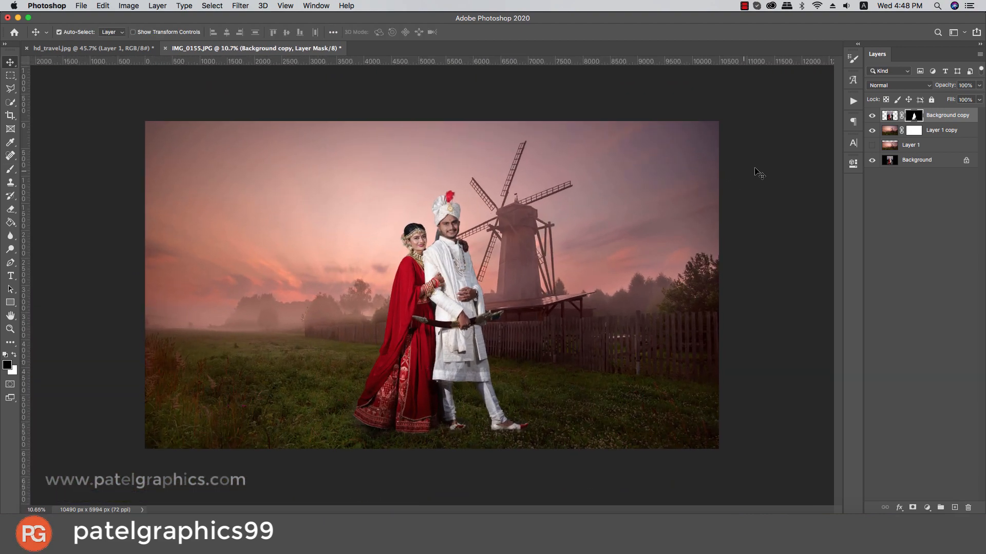
{"action": "left_click", "coordinate": [935, 131]}
{"action": "left_click", "coordinate": [954, 506]}
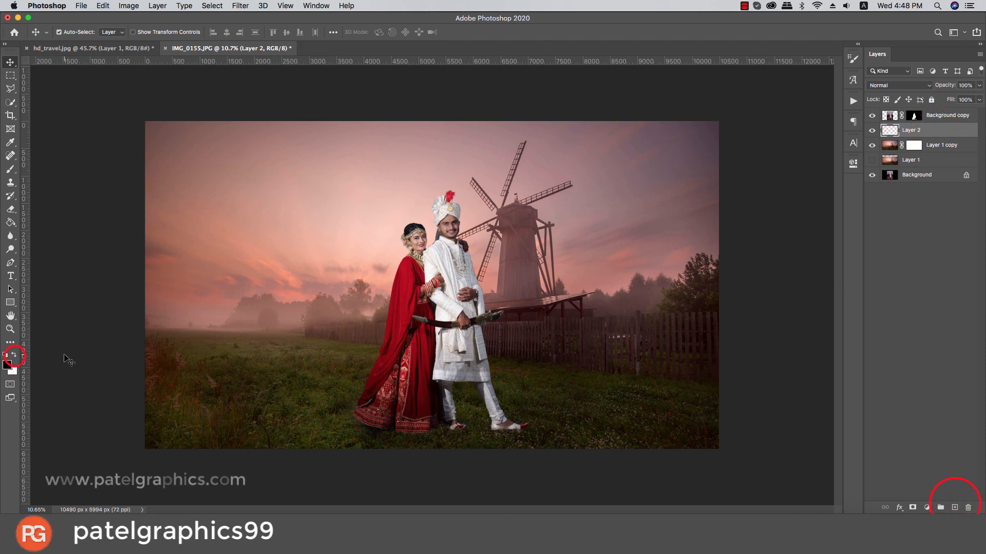
{"action": "key", "text": "b"}
{"action": "right_click", "coordinate": [306, 273]}
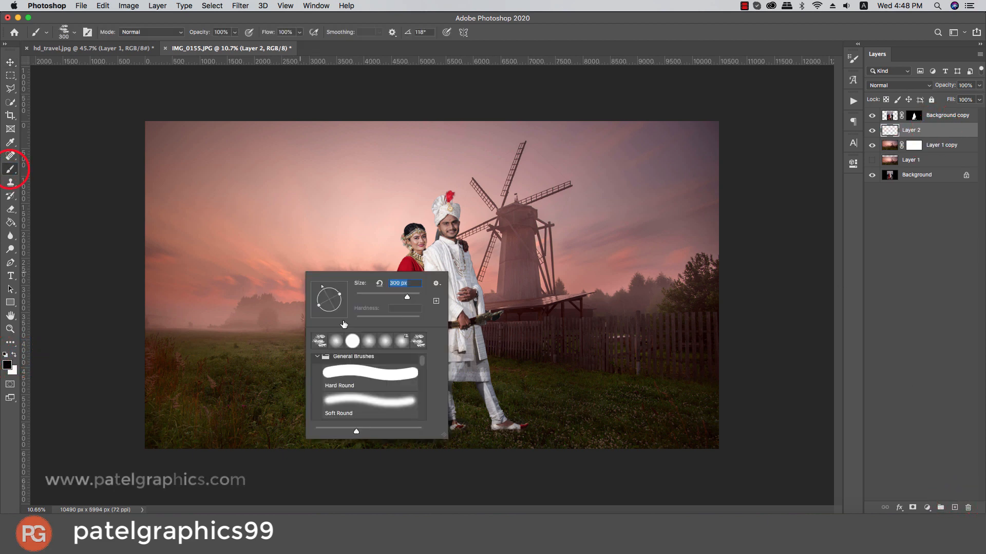
{"action": "left_click", "coordinate": [319, 340]}
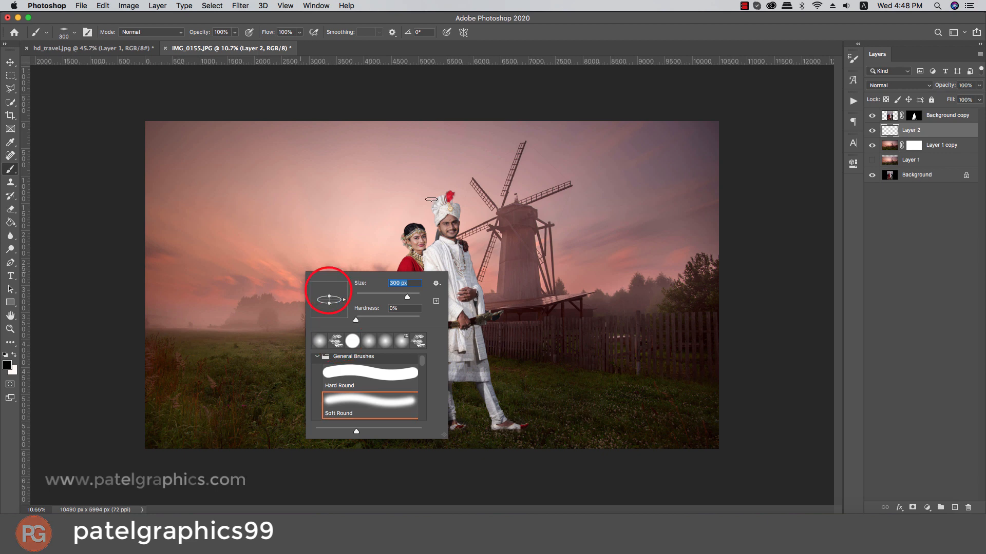
{"action": "left_click", "coordinate": [558, 45]}
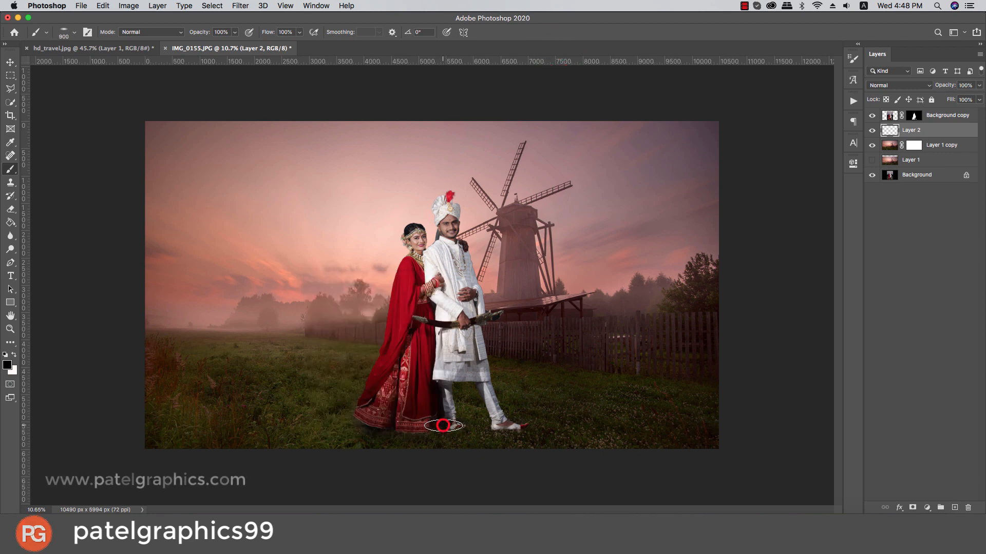
Step: Paint black contact shadows under the shoes and dress hem with the 800 px brush, and set Layer 2's opacity to 65%
{"action": "key", "text": "bracketright"}
{"action": "key", "text": "bracketright"}
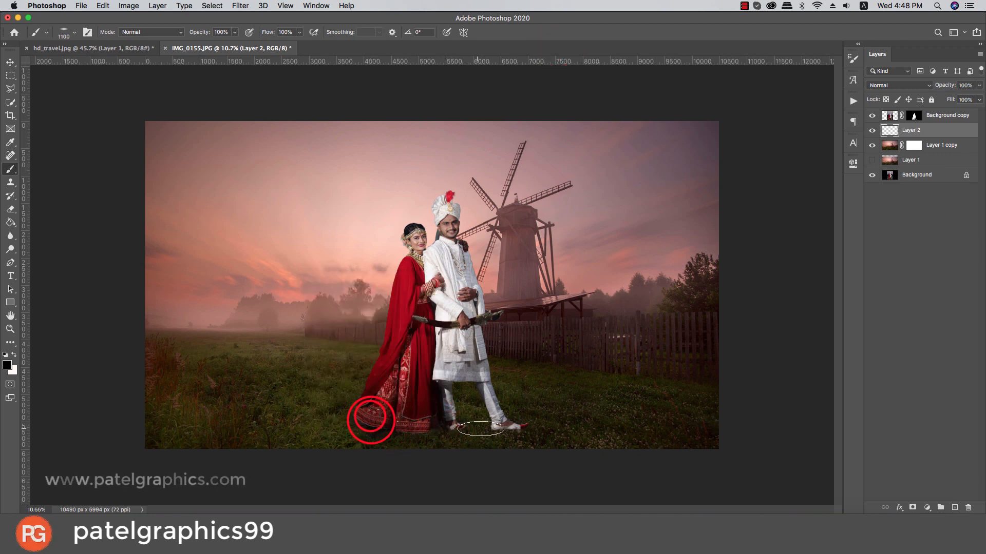
{"action": "key", "text": "bracketleft"}
{"action": "key", "text": "bracketleft"}
{"action": "key", "text": "bracketleft"}
{"action": "left_click", "coordinate": [504, 427]}
{"action": "left_click", "coordinate": [451, 424]}
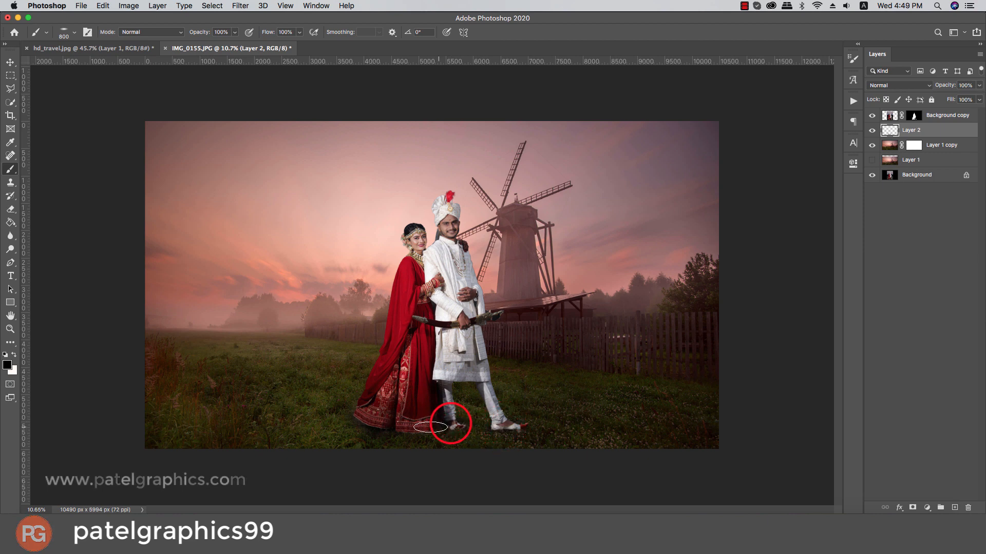
{"action": "left_click", "coordinate": [414, 426]}
{"action": "left_click", "coordinate": [979, 86]}
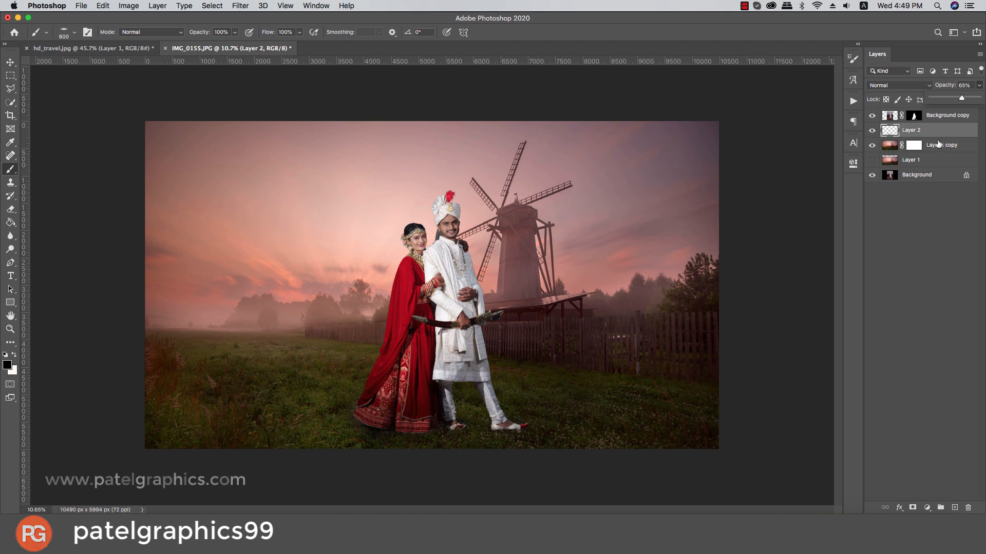
Step: Add a new layer above Layer 2 and set the foreground colour to the misty pink #b27968, based on the horizon haze
{"action": "left_click", "coordinate": [941, 130]}
{"action": "left_click", "coordinate": [954, 506]}
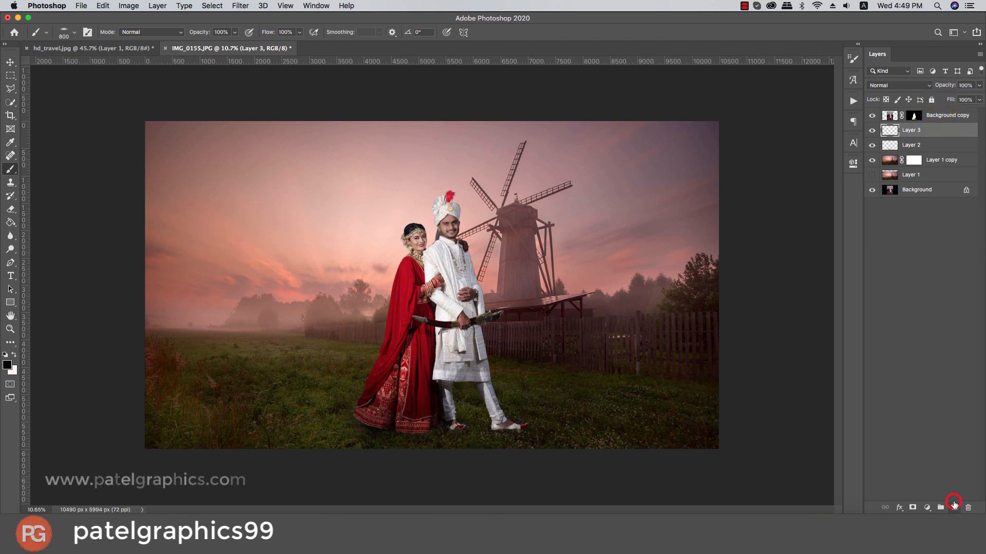
{"action": "left_click", "coordinate": [8, 365]}
{"action": "left_click", "coordinate": [294, 324]}
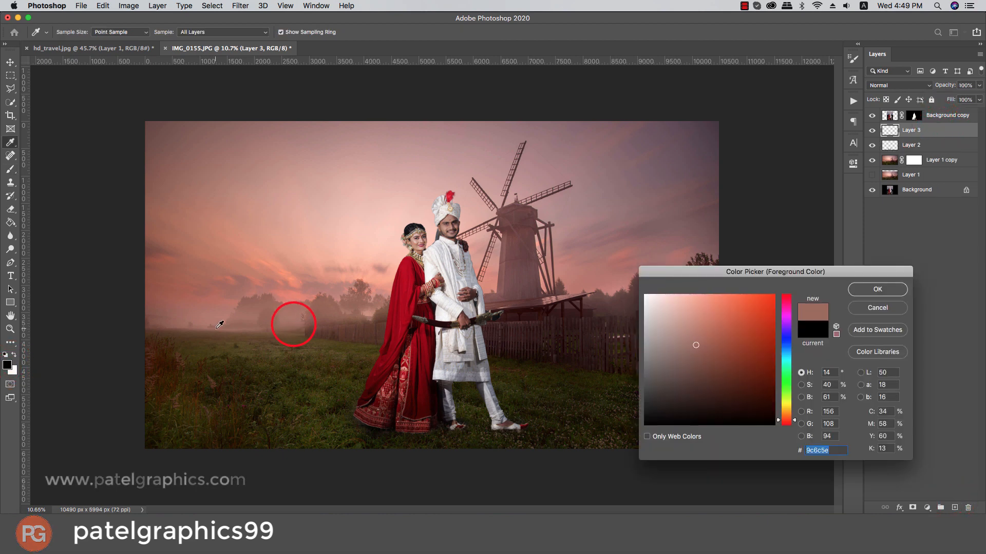
{"action": "left_click", "coordinate": [216, 328]}
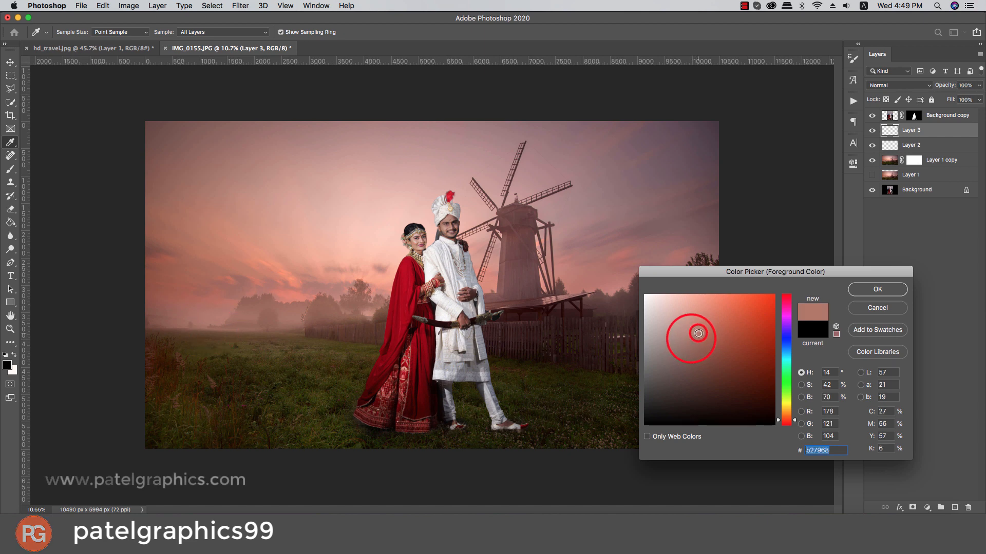
{"action": "left_click", "coordinate": [868, 289]}
Step: Paint pink haze along the horizon beside the bride with a round soft 2100 px brush, and reduce Layer 3's opacity to 35%
{"action": "key", "text": "b"}
{"action": "right_click", "coordinate": [449, 300]}
{"action": "left_click", "coordinate": [483, 367]}
{"action": "left_click", "coordinate": [602, 35]}
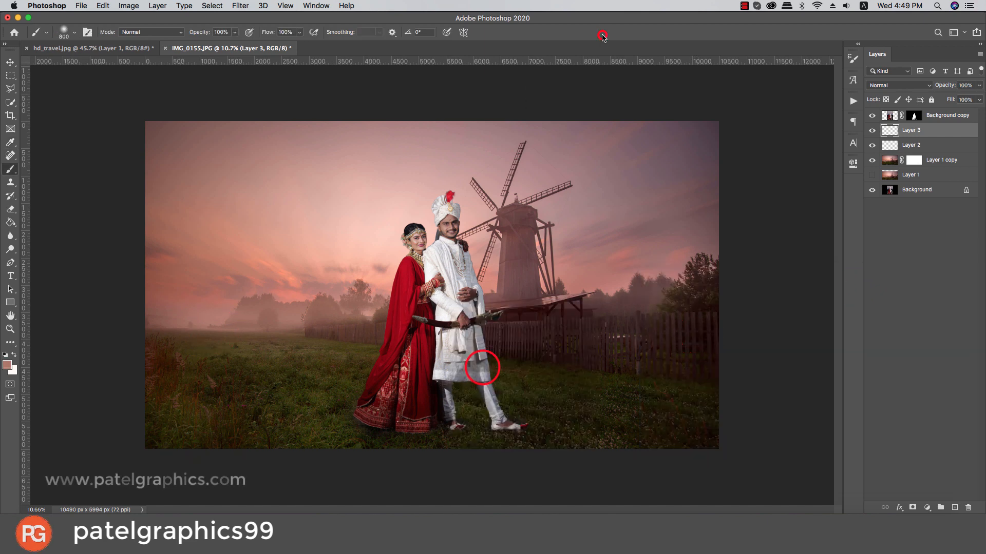
{"action": "key", "text": "bracketright"}
{"action": "key", "text": "bracketright"}
{"action": "key", "text": "bracketright"}
{"action": "key", "text": "bracketright"}
{"action": "key", "text": "bracketright"}
{"action": "mouse_move", "coordinate": [406, 313]}
{"action": "left_mouse_down"}
{"action": "mouse_move", "coordinate": [323, 326]}
{"action": "mouse_move", "coordinate": [156, 317]}
{"action": "mouse_move", "coordinate": [114, 330]}
{"action": "left_mouse_up"}
{"action": "left_click", "coordinate": [979, 85]}
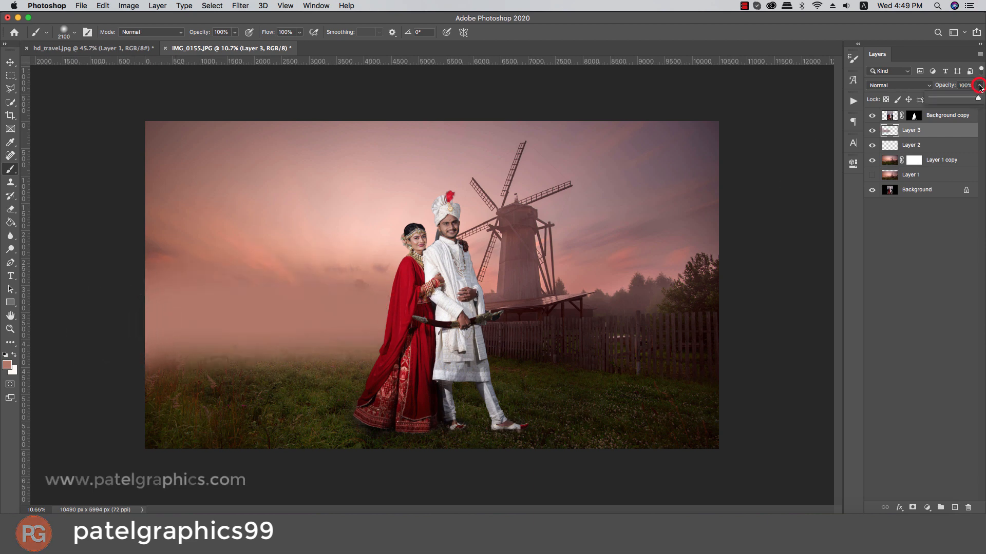
{"action": "left_click_drag", "start_coordinate": [966, 97], "coordinate": [900, 102]}
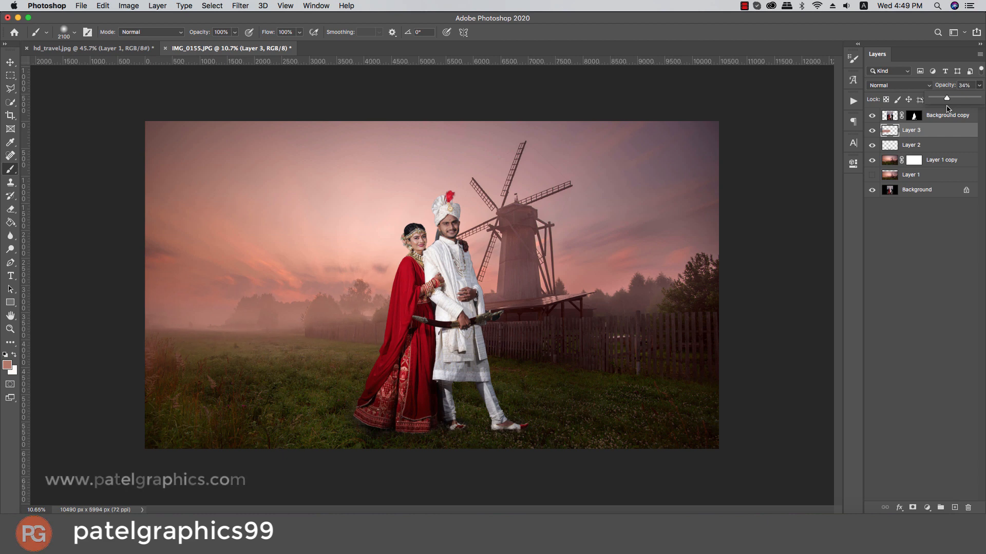
Step: Try painting haze over the fence below the windmill in pink #ae7975 with a 2200 px brush, and undo the stroke
{"action": "left_click", "coordinate": [15, 355]}
{"action": "left_click", "coordinate": [8, 365]}
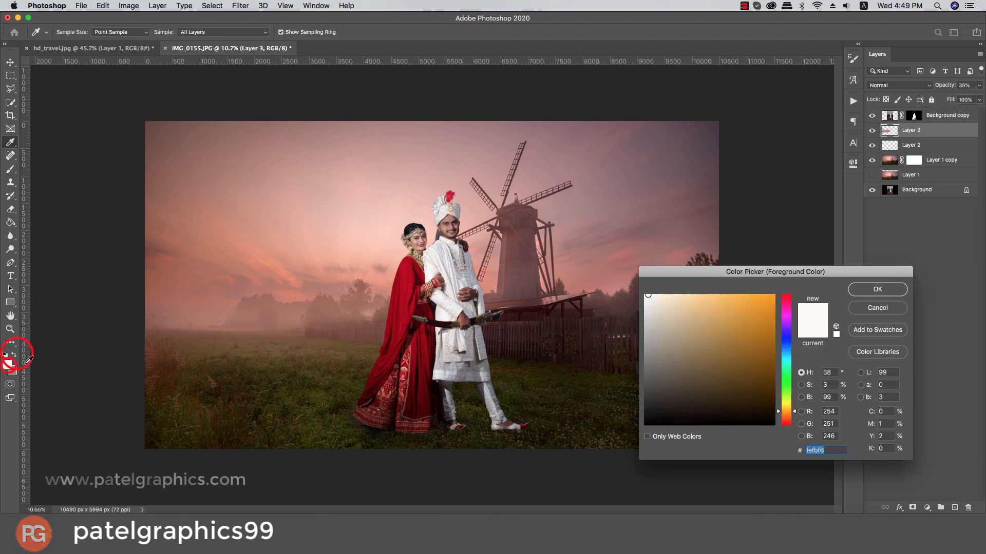
{"action": "left_click", "coordinate": [561, 298]}
{"action": "left_click", "coordinate": [891, 291]}
{"action": "key", "text": "b"}
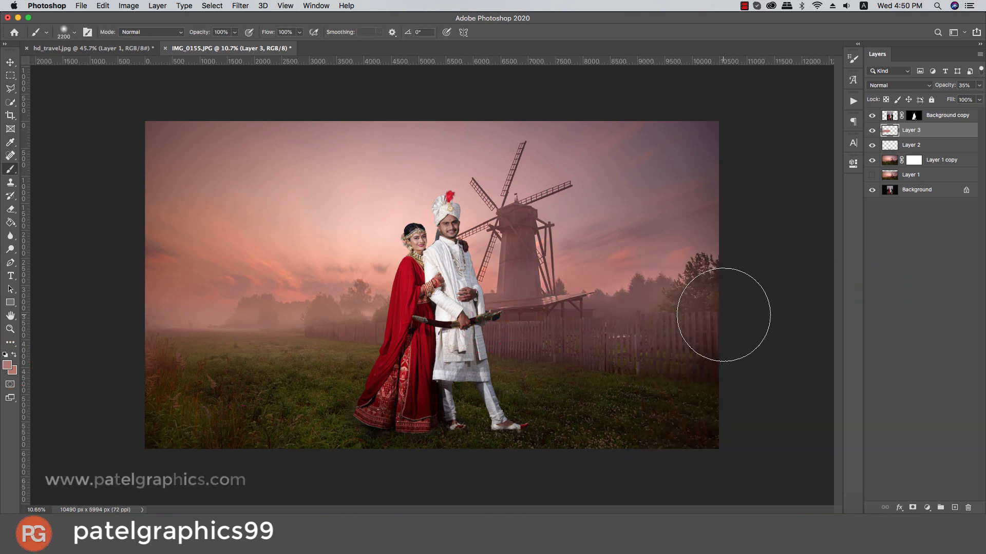
{"action": "key", "text": "super+z"}
Step: Sample a dark brown from the grass near the fence and paint it over the fence below the windmill at 2200 px
{"action": "left_click", "coordinate": [7, 365]}
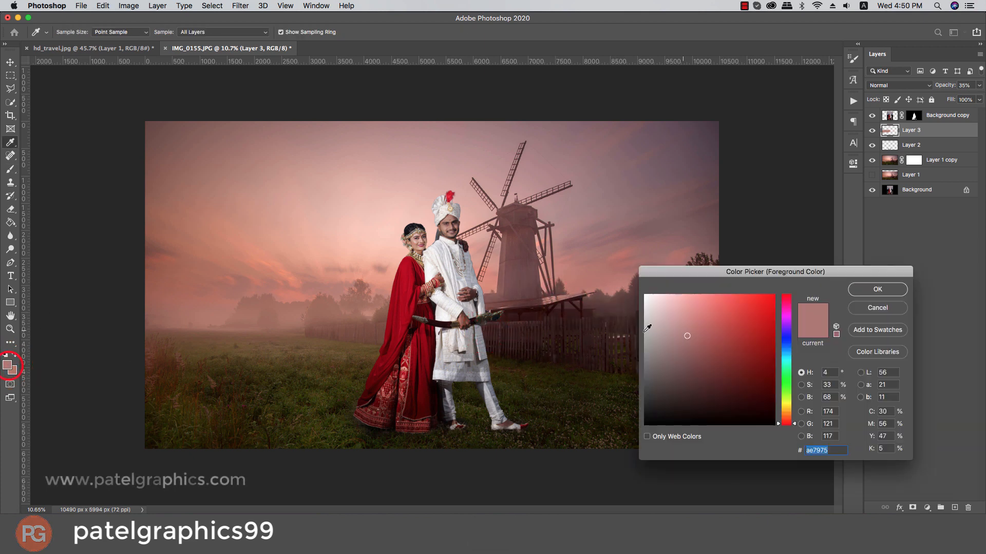
{"action": "left_click", "coordinate": [608, 352]}
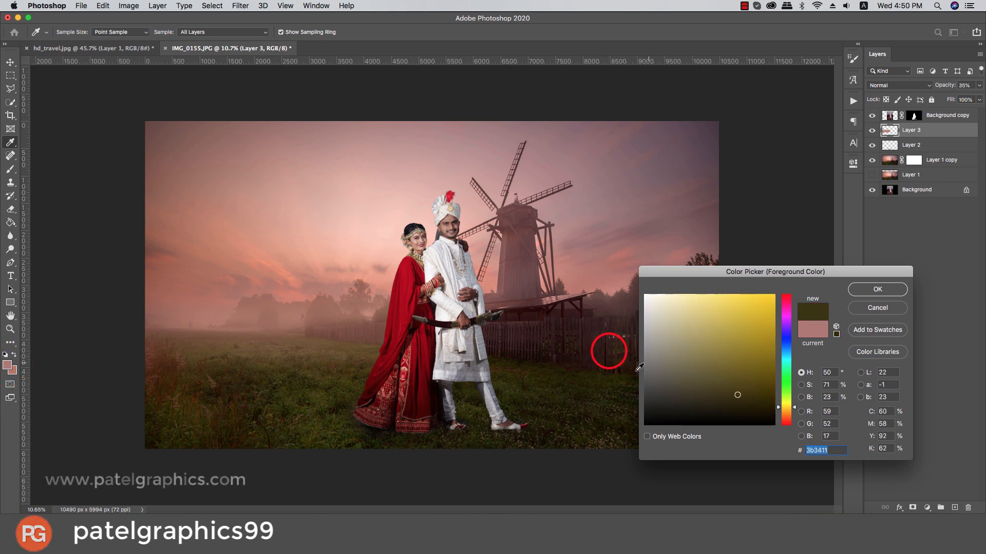
{"action": "left_click", "coordinate": [565, 366]}
{"action": "left_click", "coordinate": [892, 292]}
{"action": "left_click", "coordinate": [497, 337]}
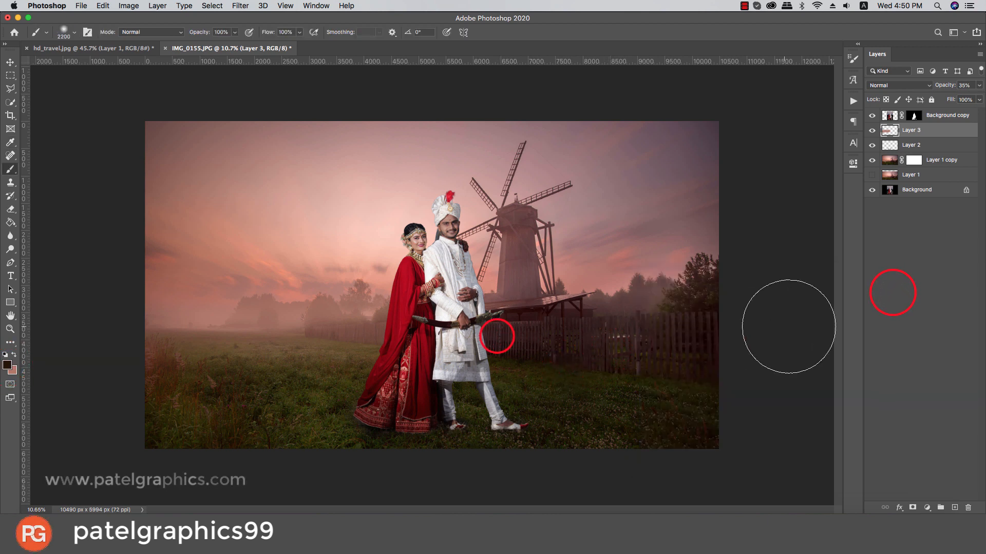
{"action": "left_click", "coordinate": [737, 343]}
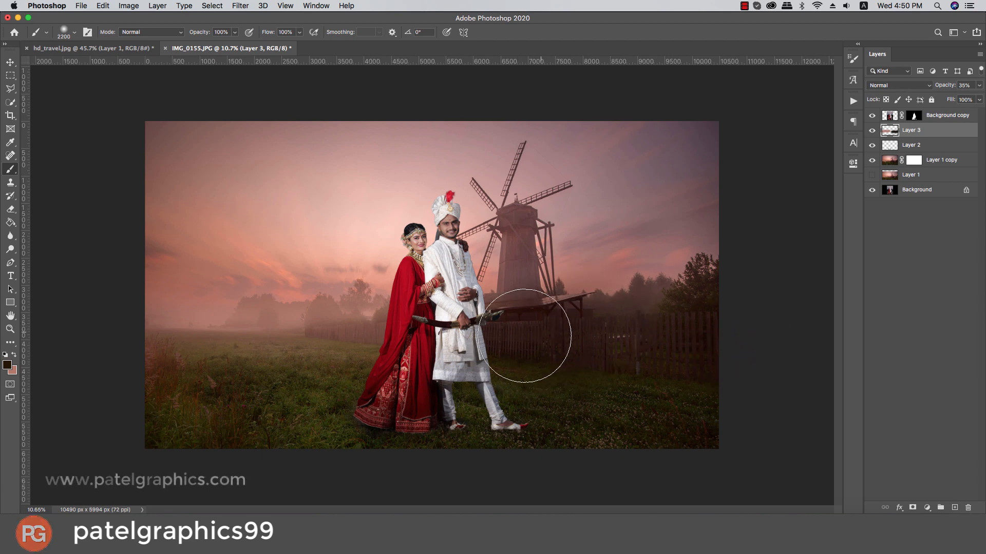
{"action": "left_click", "coordinate": [494, 334]}
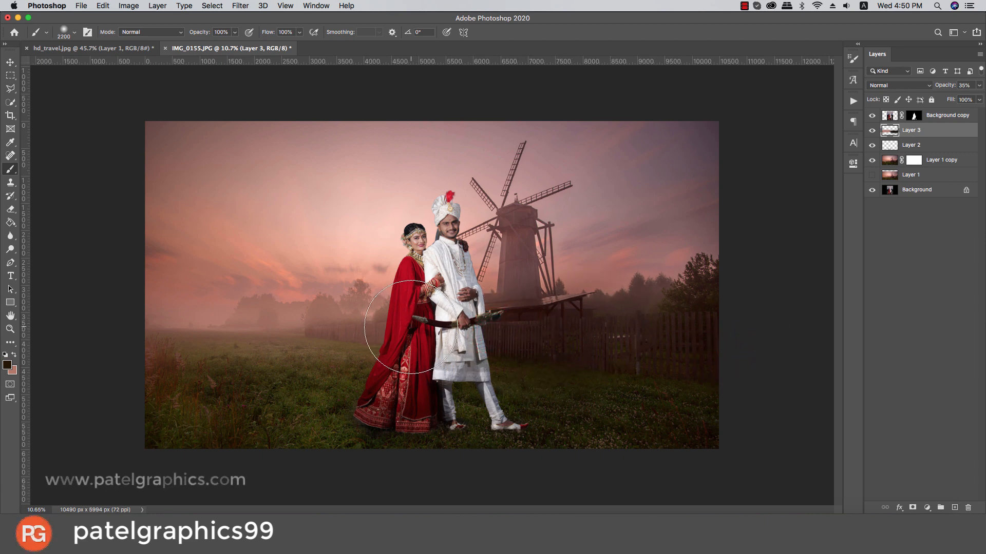
Step: Try extending the dark brown tone behind the couple toward the fence, and undo the stroke
{"action": "scroll", "coordinate": [400, 326], "scroll_direction": "down", "scroll_amount": 1}
{"action": "mouse_move", "coordinate": [415, 319]}
{"action": "left_mouse_down"}
{"action": "mouse_move", "coordinate": [734, 287]}
{"action": "mouse_move", "coordinate": [593, 317]}
{"action": "mouse_move", "coordinate": [630, 314]}
{"action": "left_mouse_up"}
{"action": "key", "text": "super+z"}
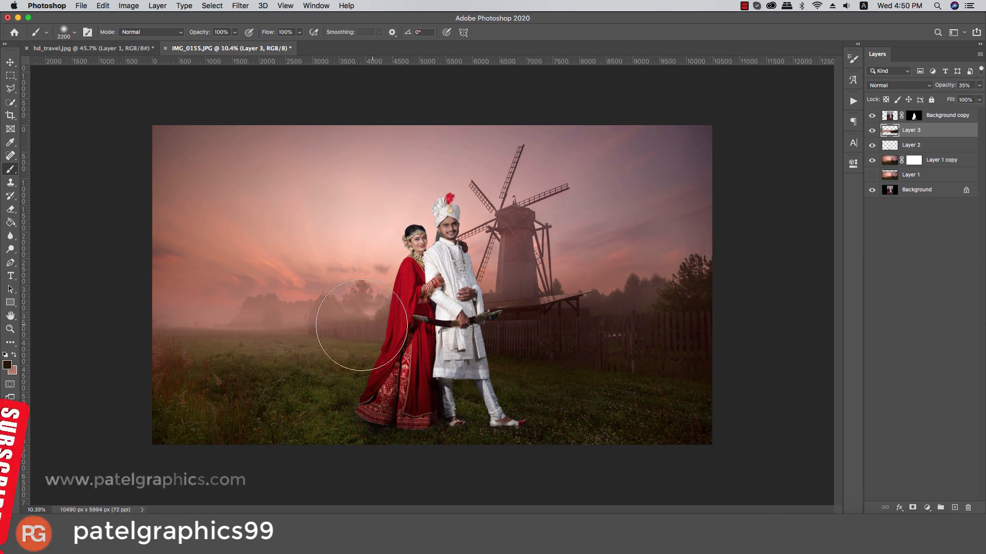
Step: Dab the pink haze colour behind the bride on Layer 3 and restore dark brown as the foreground colour
{"action": "left_click", "coordinate": [13, 354]}
{"action": "left_click", "coordinate": [406, 293]}
{"action": "left_click", "coordinate": [14, 354]}
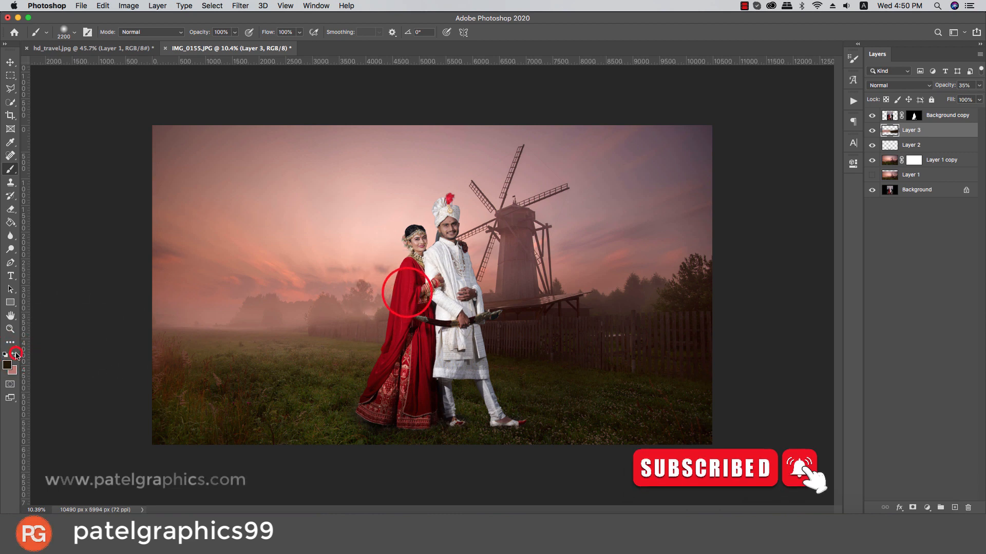
Step: Set the foreground colour to a very pale pink, lightened from a sky sample beside the bride's head
{"action": "left_click", "coordinate": [7, 365]}
{"action": "left_click", "coordinate": [396, 248]}
{"action": "left_click", "coordinate": [688, 297]}
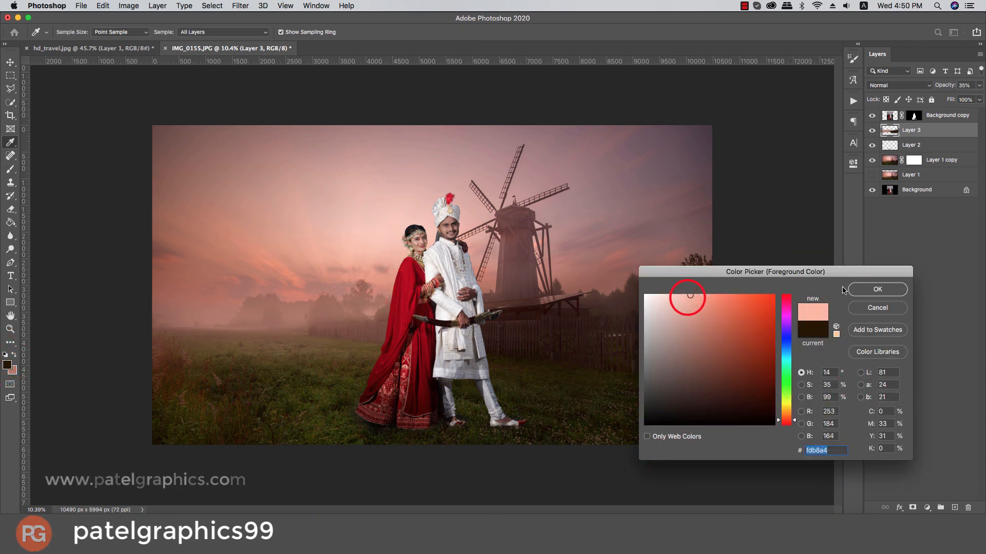
{"action": "left_click_drag", "start_coordinate": [667, 300], "coordinate": [661, 295]}
{"action": "left_click", "coordinate": [880, 290]}
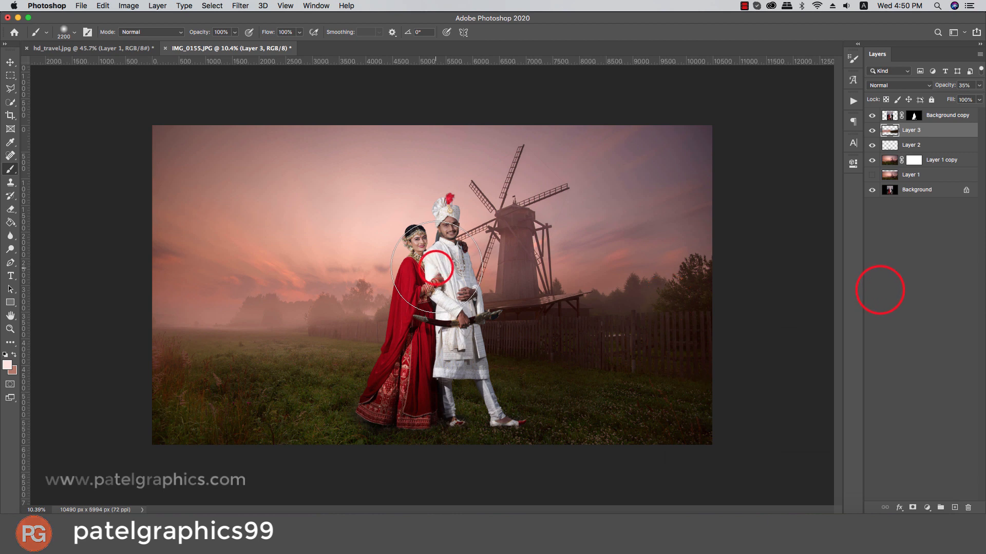
Step: On a new layer above Layer 3, dab a pale pink glow behind the couple and scale it down slightly
{"action": "key", "text": "super+t"}
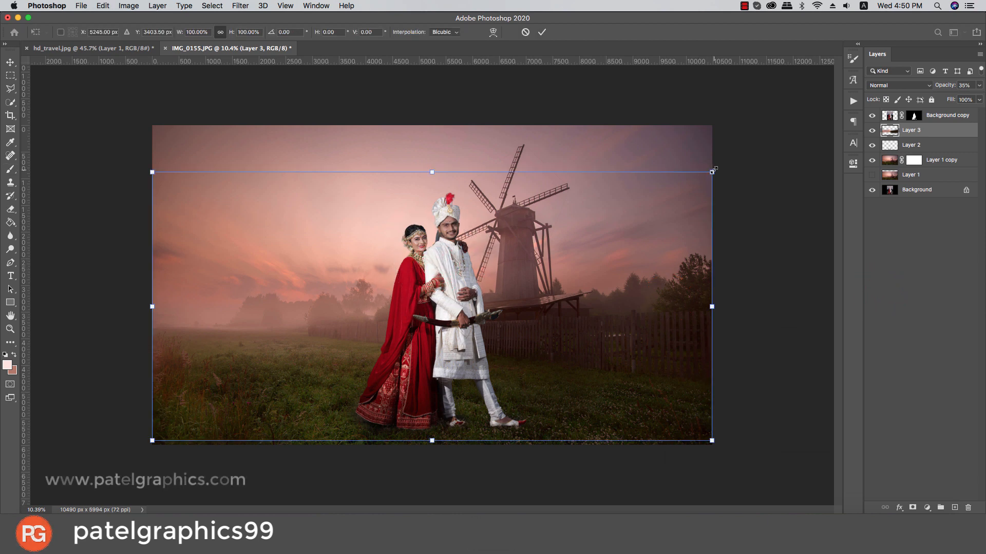
{"action": "key", "text": "Escape"}
{"action": "left_click", "coordinate": [954, 507]}
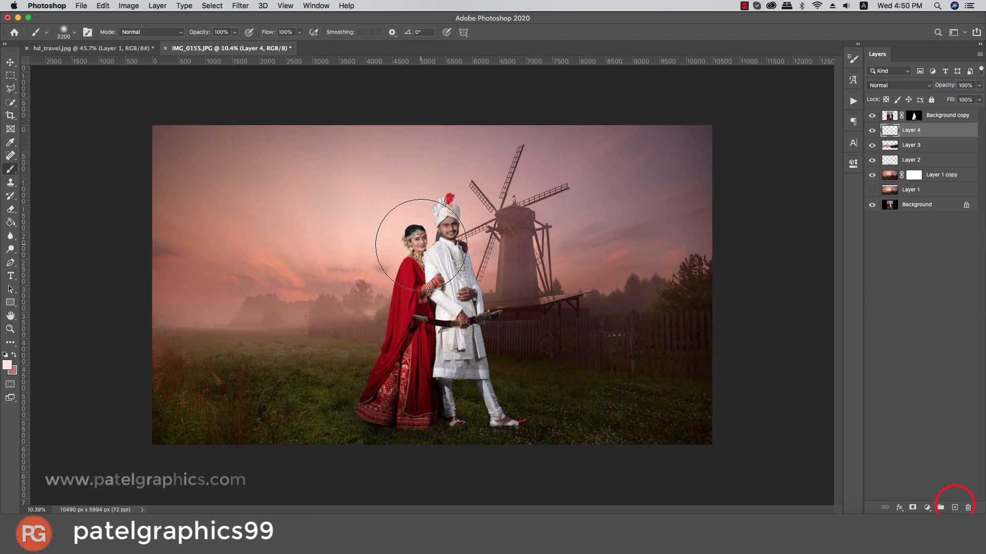
{"action": "key", "text": "super+t"}
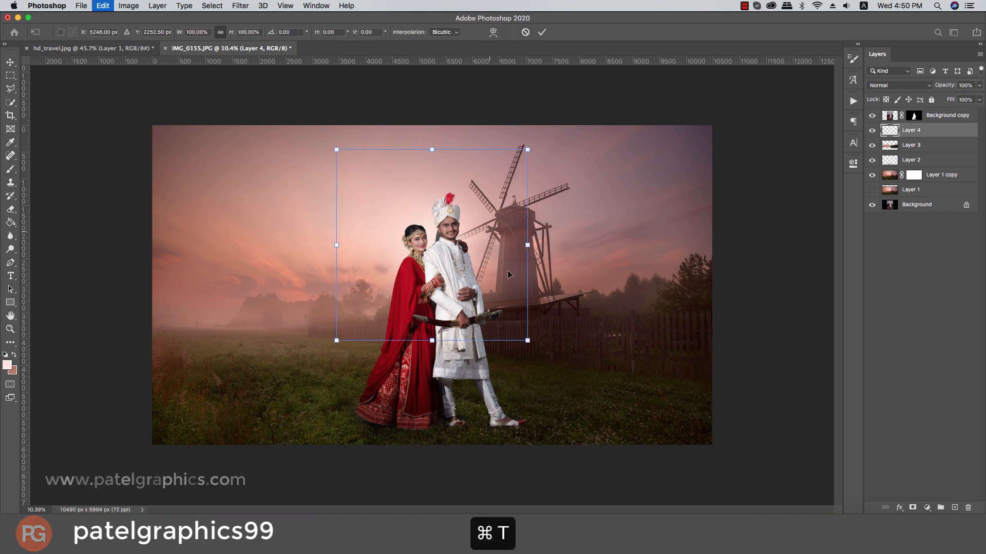
{"action": "mouse_move", "coordinate": [525, 339]}
{"action": "left_mouse_down"}
{"action": "mouse_move", "coordinate": [506, 308]}
{"action": "mouse_move", "coordinate": [520, 332]}
{"action": "mouse_move", "coordinate": [514, 314]}
{"action": "mouse_move", "coordinate": [516, 323]}
{"action": "left_mouse_up"}
{"action": "key", "text": "Return"}
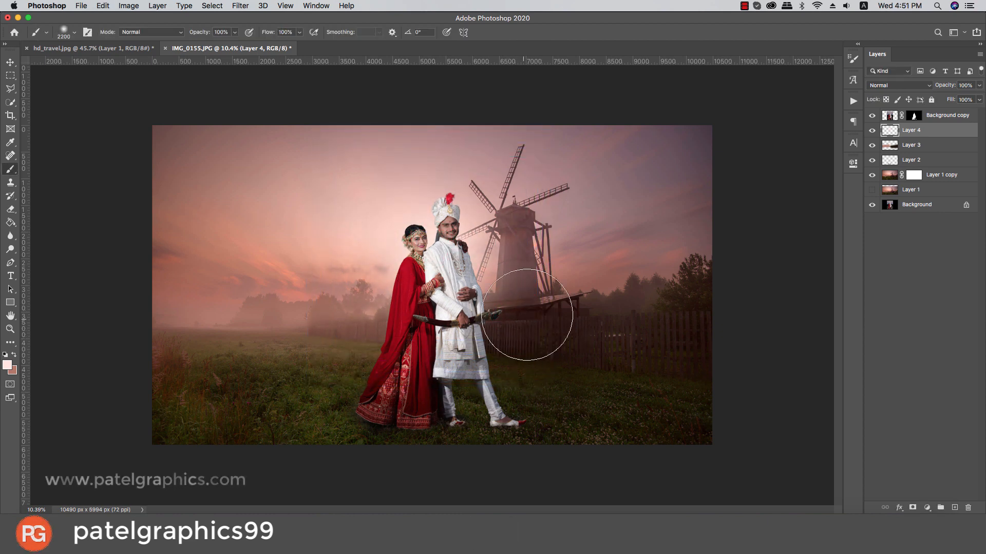
Step: Duplicate the Layer 1 copy landscape and start a Tilt-Shift blur on the duplicate
{"action": "left_click", "coordinate": [932, 175]}
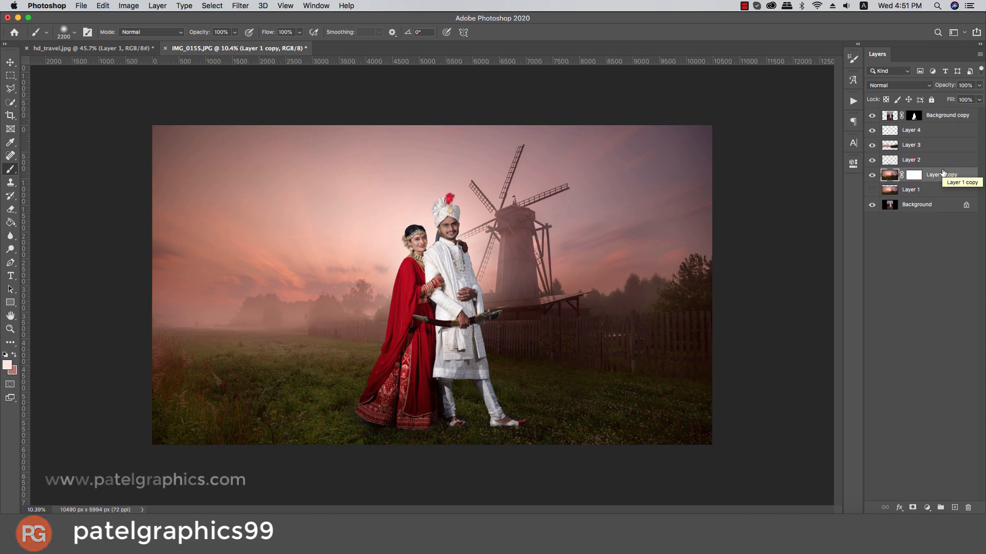
{"action": "key", "text": "super+j"}
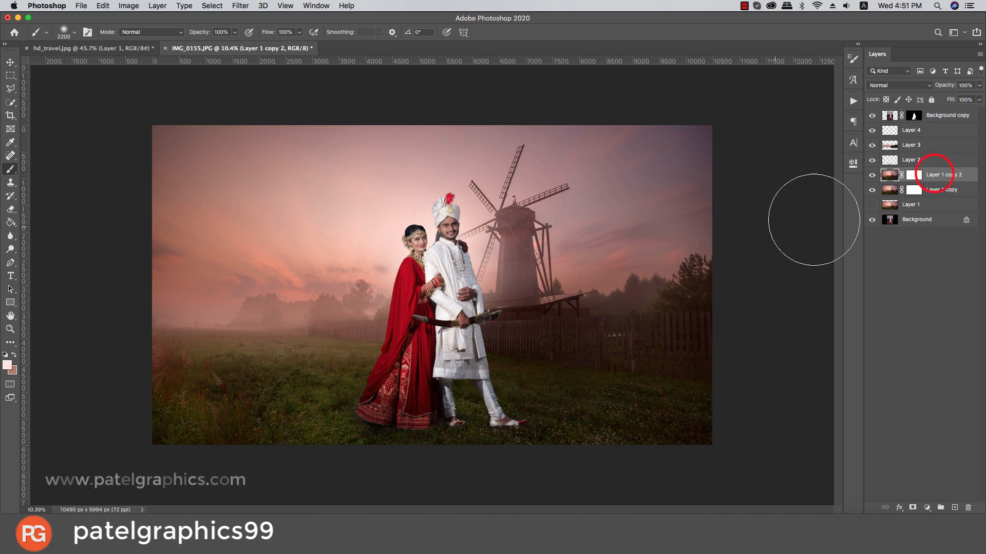
{"action": "left_click", "coordinate": [233, 7]}
{"action": "mouse_move", "coordinate": [239, 137]}
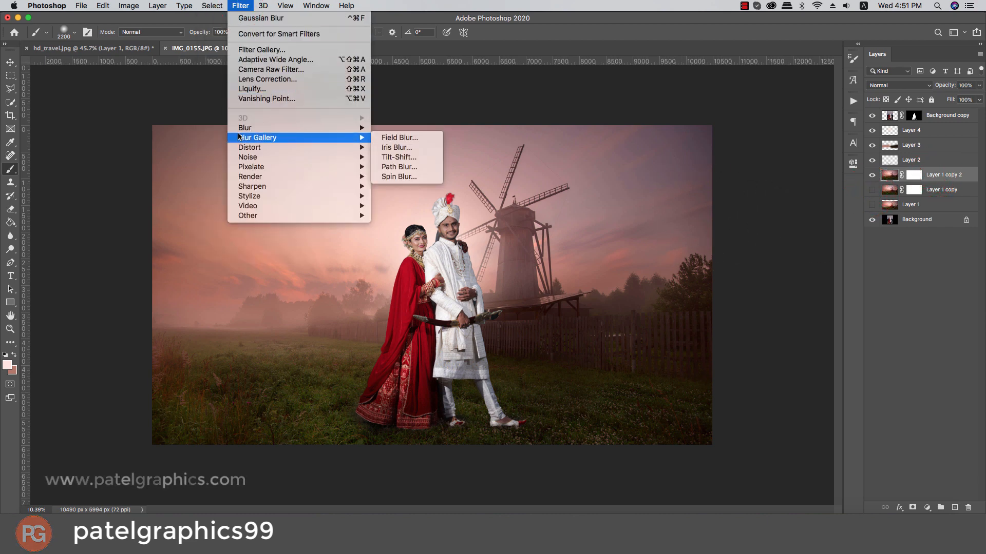
{"action": "left_click", "coordinate": [396, 157]}
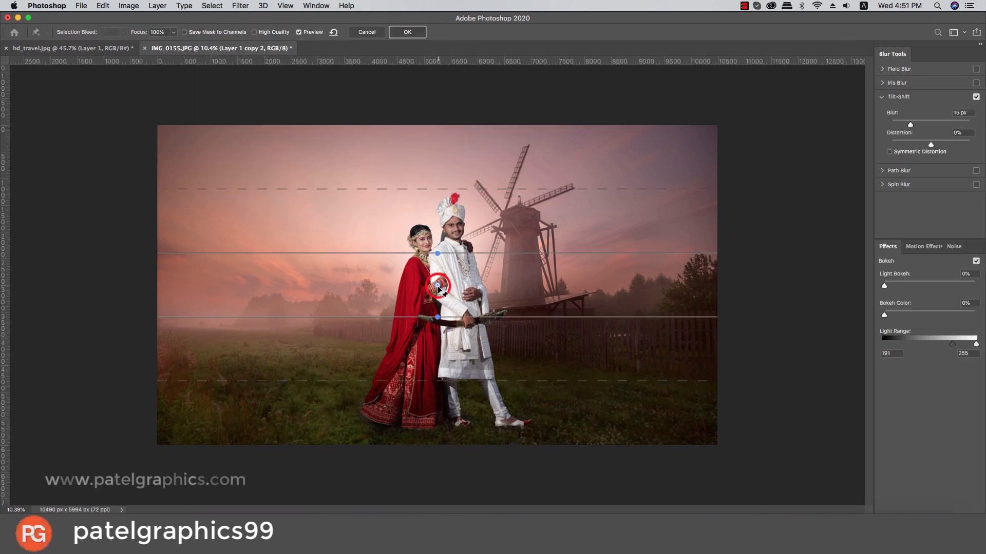
Step: Shift the focus band below the couple's feet, tilt it about -2.9°, set the blur to 32 px and widen the upper transition
{"action": "left_click_drag", "start_coordinate": [437, 286], "coordinate": [431, 421]}
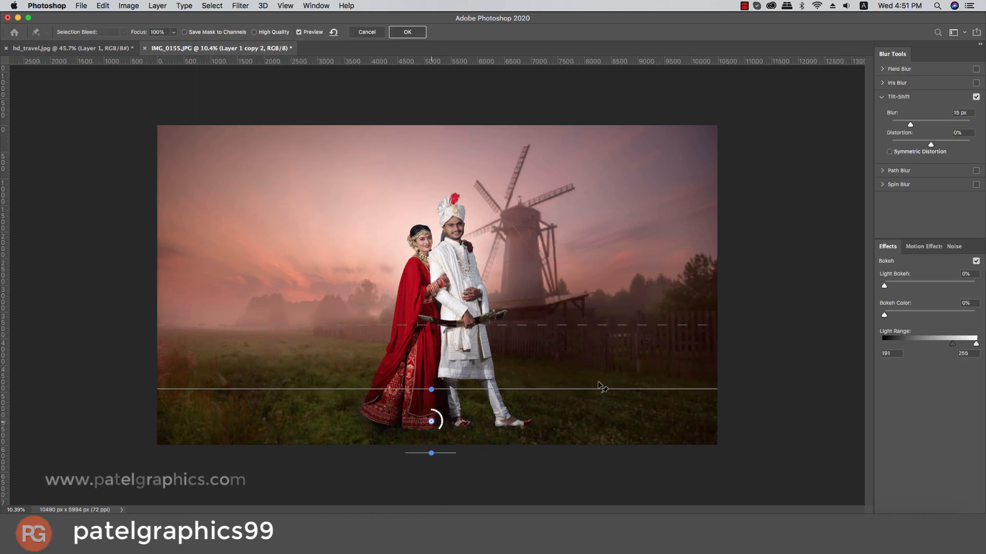
{"action": "left_click_drag", "start_coordinate": [429, 385], "coordinate": [440, 370]}
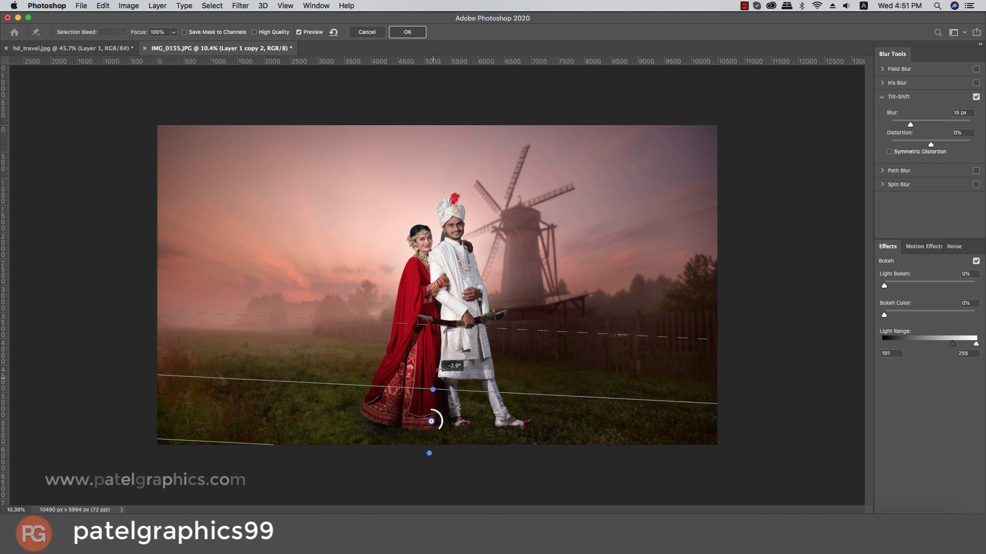
{"action": "left_click", "coordinate": [923, 123]}
{"action": "mouse_move", "coordinate": [923, 123]}
{"action": "left_mouse_down"}
{"action": "mouse_move", "coordinate": [891, 125]}
{"action": "mouse_move", "coordinate": [927, 125]}
{"action": "left_mouse_up"}
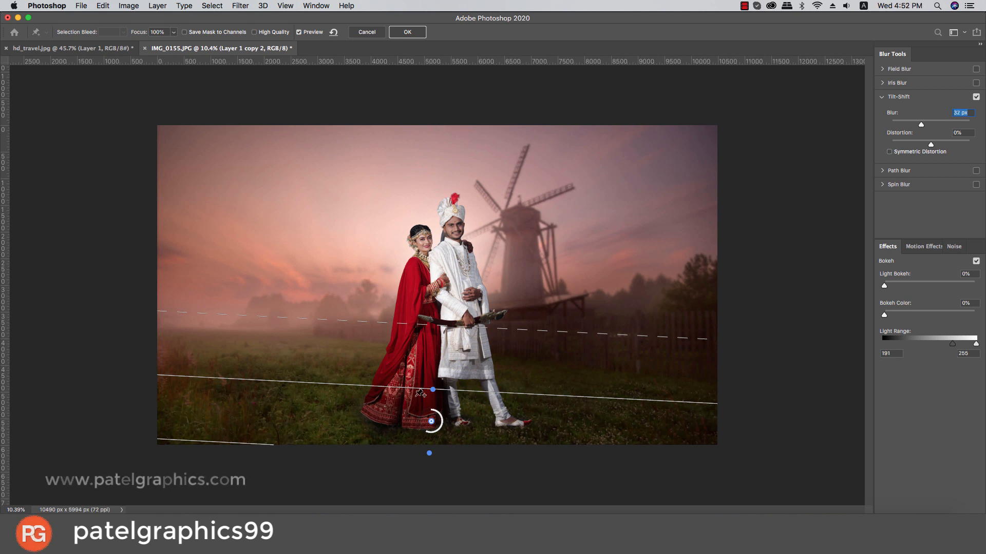
{"action": "left_click_drag", "start_coordinate": [431, 421], "coordinate": [427, 450]}
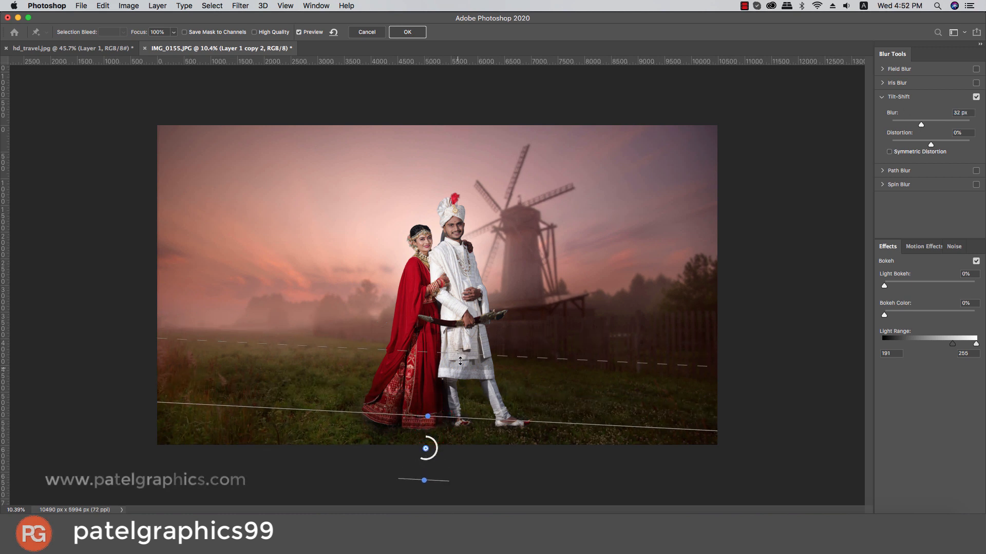
{"action": "left_click_drag", "start_coordinate": [462, 354], "coordinate": [462, 308]}
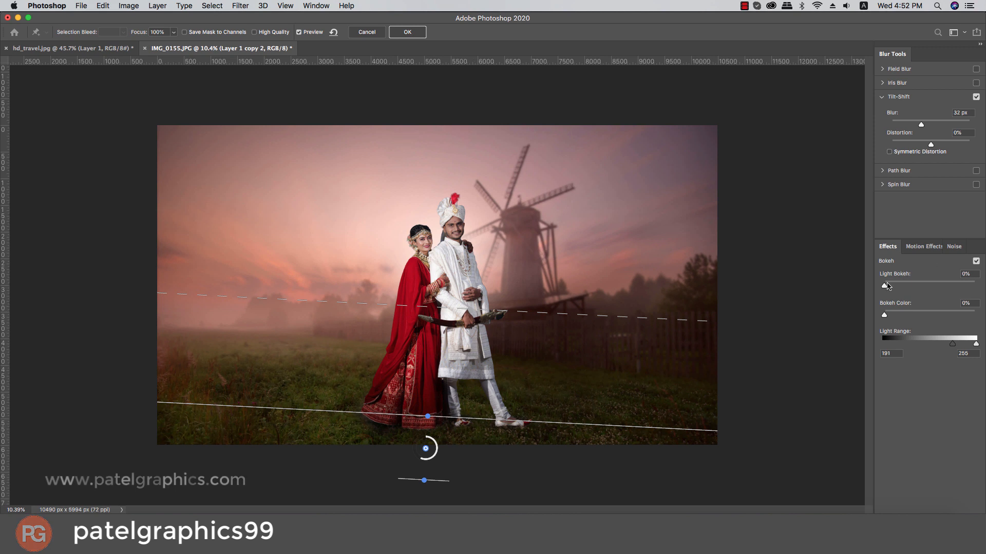
Step: Set Light Bokeh to 21% with a light range of 165 to 255, and apply the Tilt-Shift blur
{"action": "mouse_move", "coordinate": [896, 291]}
{"action": "left_mouse_down"}
{"action": "mouse_move", "coordinate": [913, 287]}
{"action": "mouse_move", "coordinate": [902, 286]}
{"action": "left_mouse_up"}
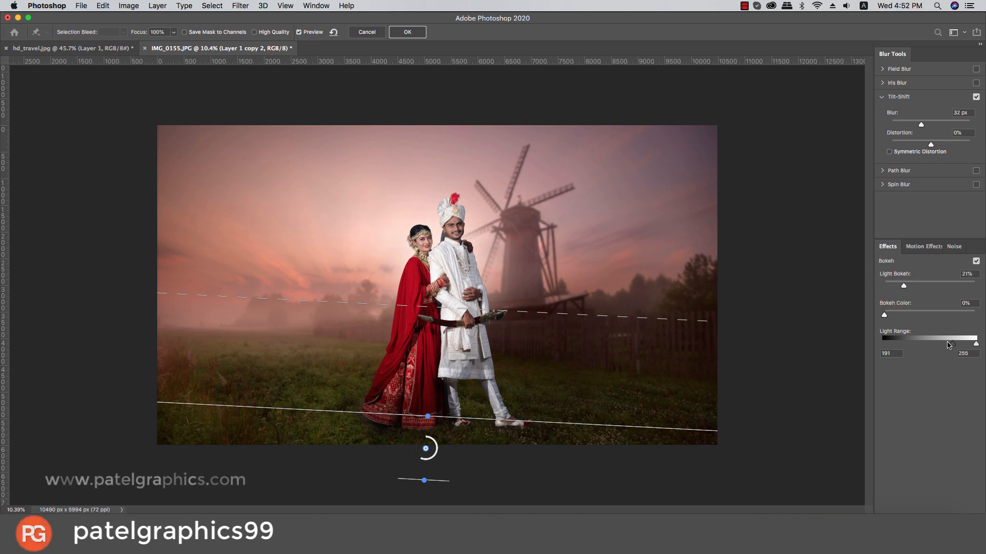
{"action": "left_click", "coordinate": [948, 343]}
{"action": "left_click_drag", "start_coordinate": [941, 343], "coordinate": [943, 343]}
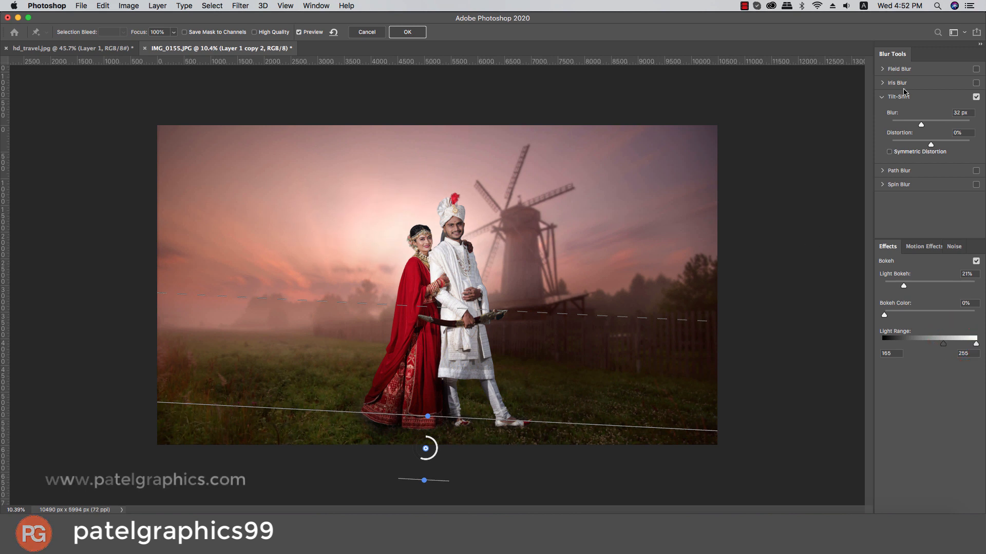
{"action": "left_click", "coordinate": [405, 32]}
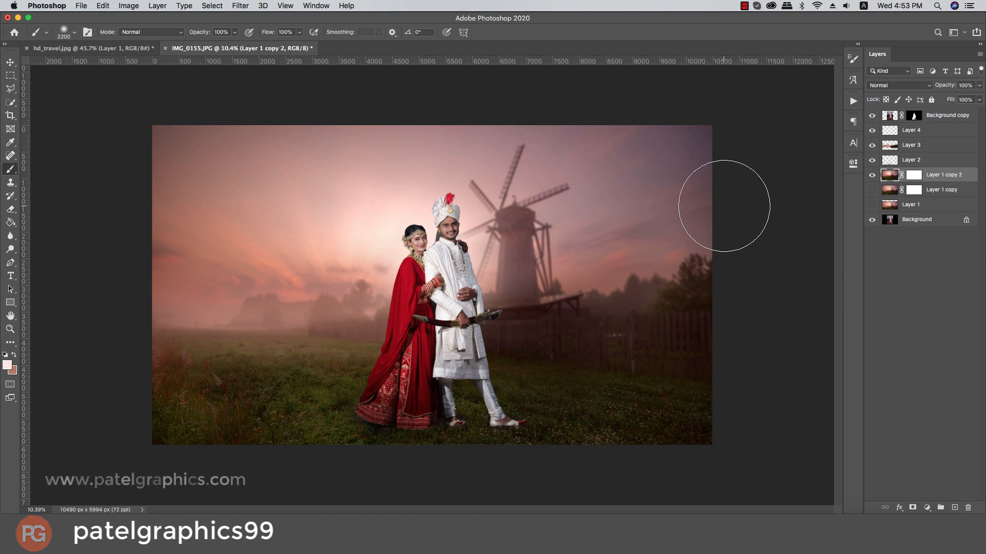
Step: Show Layer 1 copy again and compare the landscape with and without the blurred Layer 1 copy 2
{"action": "key", "text": "v"}
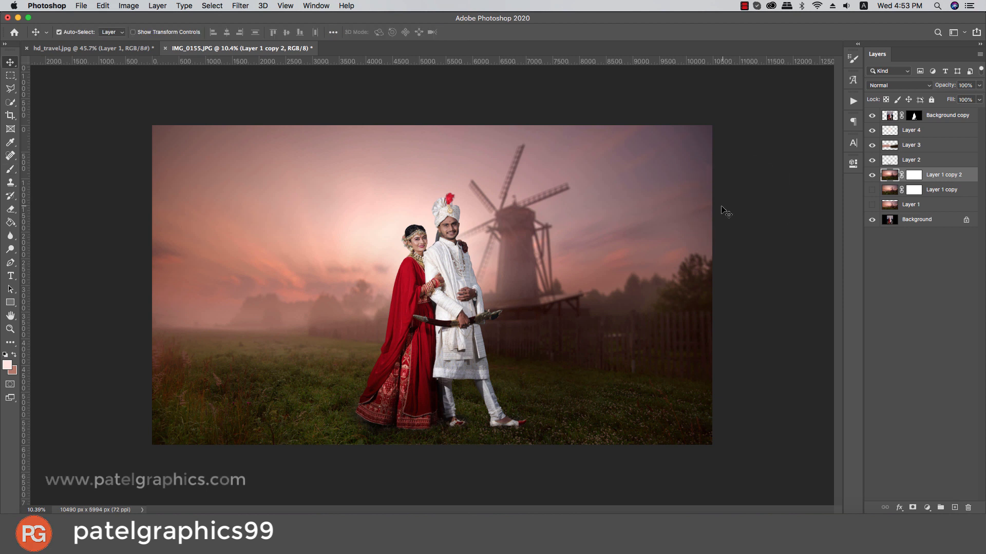
{"action": "left_click", "coordinate": [871, 176]}
{"action": "left_click", "coordinate": [871, 175]}
{"action": "left_click", "coordinate": [872, 189]}
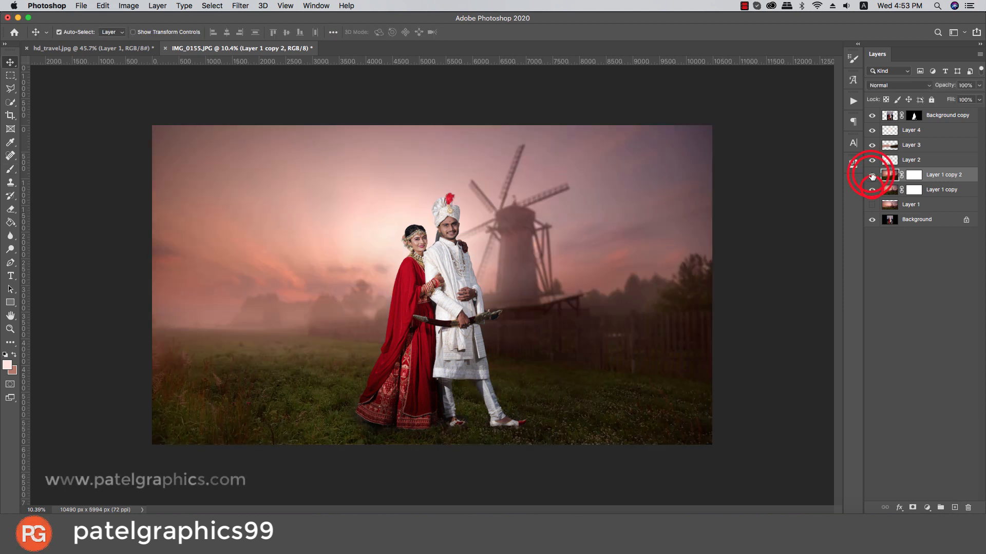
{"action": "left_click", "coordinate": [872, 175]}
{"action": "left_click", "coordinate": [871, 175]}
{"action": "left_click", "coordinate": [872, 175]}
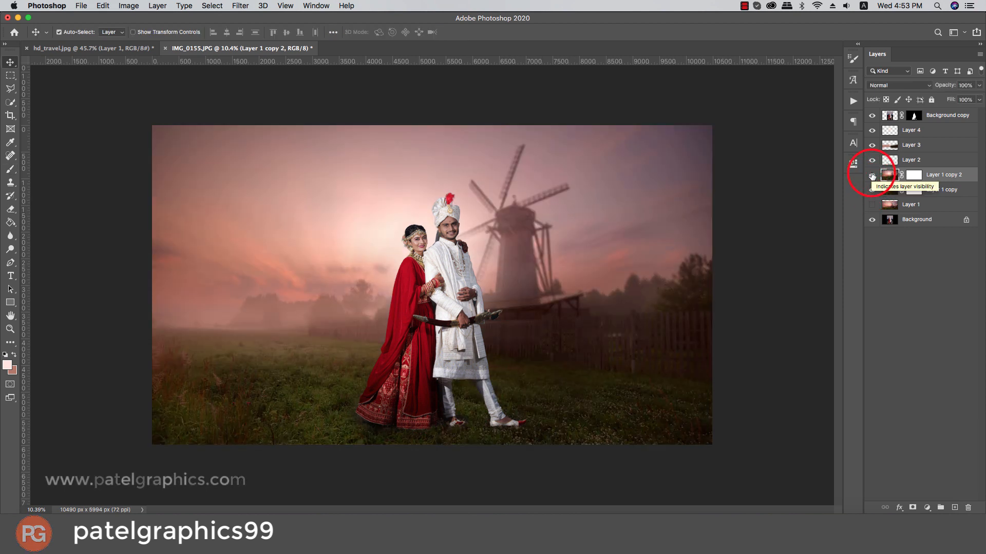
Step: Duplicate Layer 1 copy 2 and move the duplicate above the masked couple layer
{"action": "left_click", "coordinate": [944, 176]}
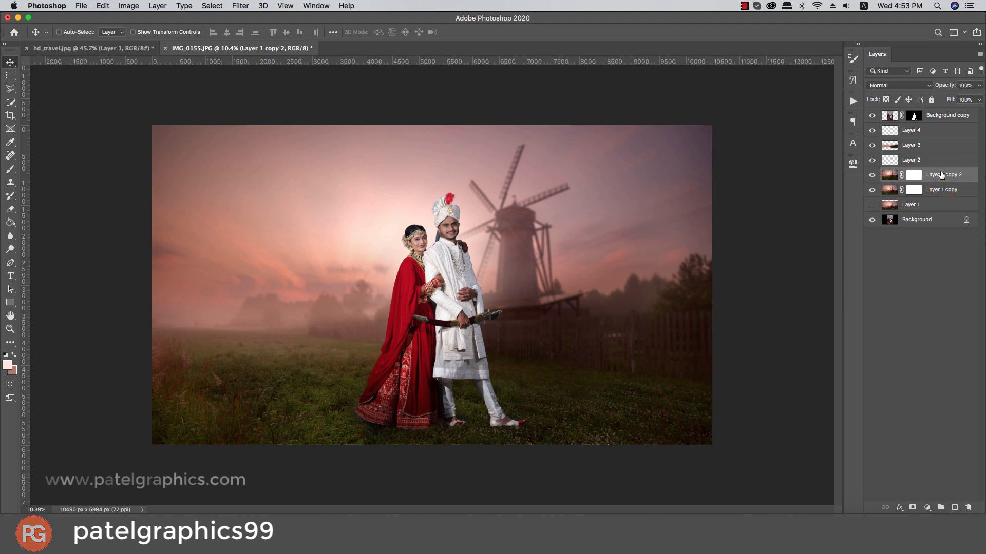
{"action": "key", "text": "super+j"}
{"action": "left_click_drag", "start_coordinate": [941, 175], "coordinate": [932, 116]}
Step: Apply a Gaussian Blur with a radius of 835.4 pixels to the topmost landscape copy and remove its layer mask
{"action": "left_click", "coordinate": [241, 6]}
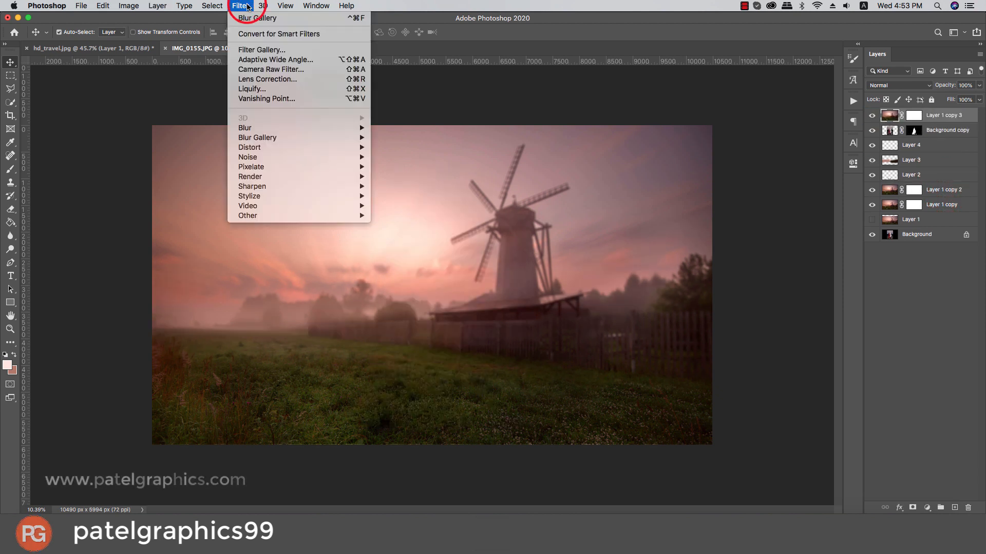
{"action": "mouse_move", "coordinate": [252, 129]}
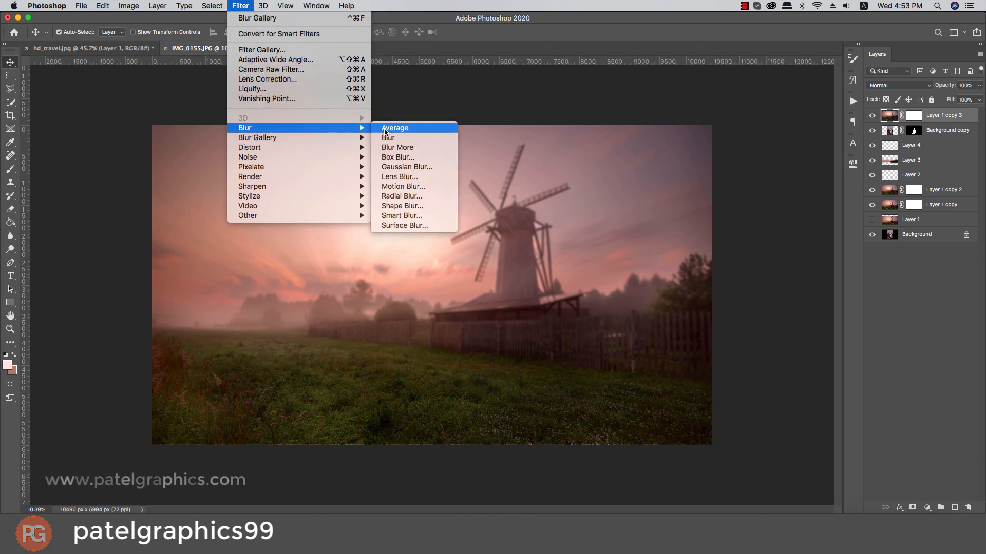
{"action": "left_click", "coordinate": [411, 167]}
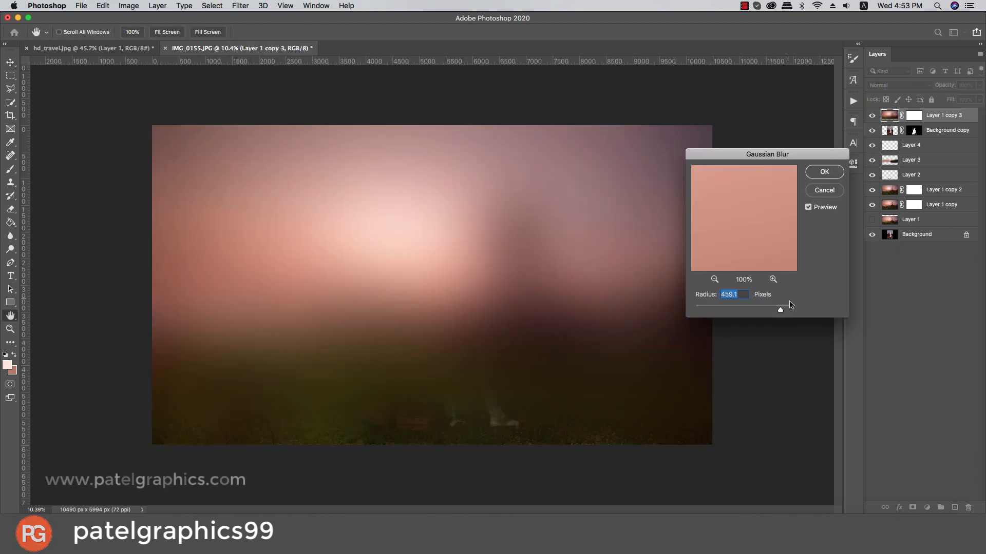
{"action": "left_click_drag", "start_coordinate": [785, 310], "coordinate": [790, 310]}
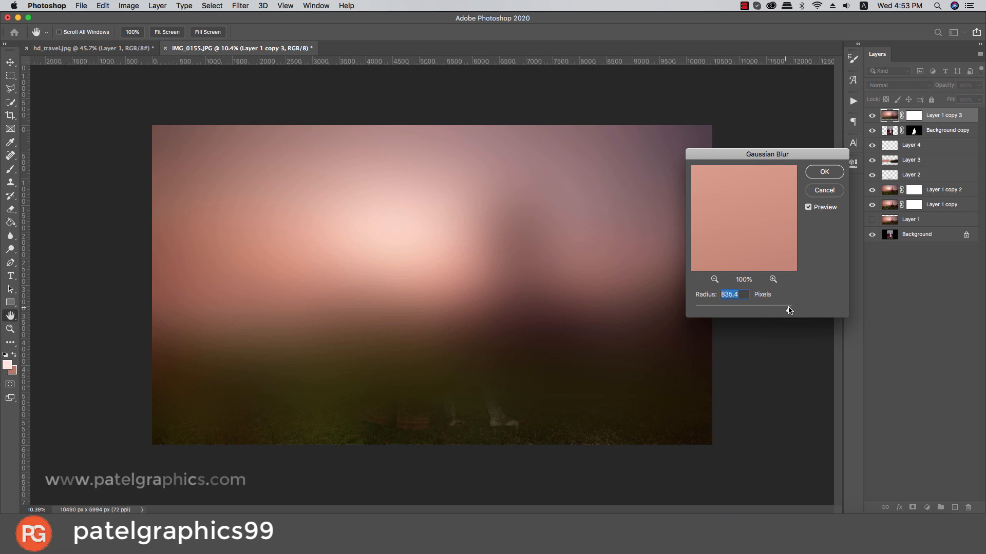
{"action": "left_click", "coordinate": [821, 175]}
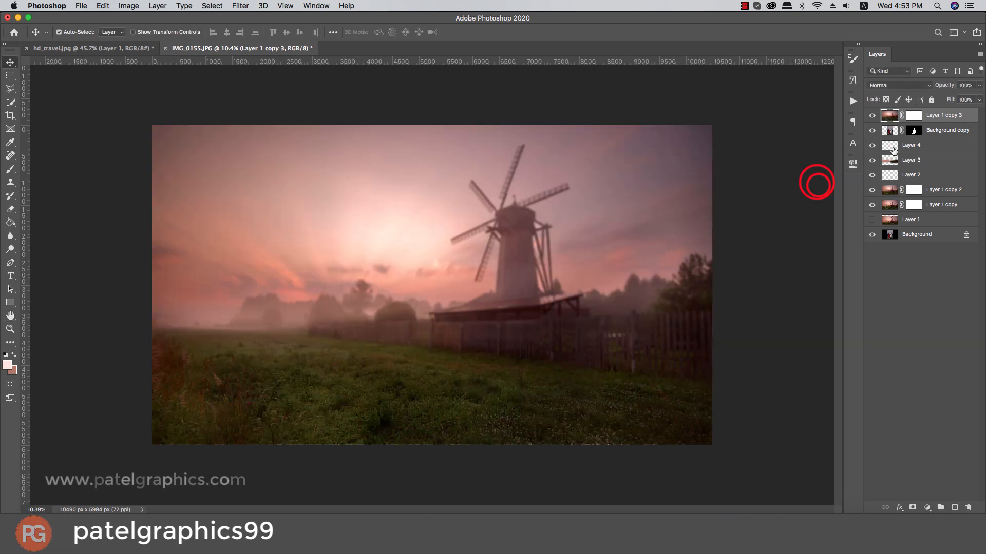
{"action": "key", "text": "v"}
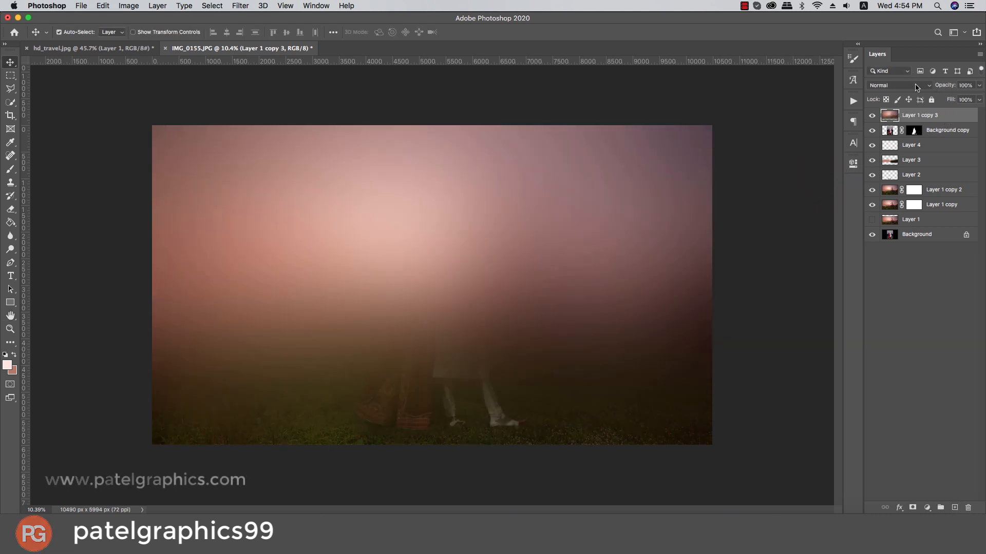
Step: Move the heavily blurred landscape copy directly below Layer 2 and reduce its opacity to 26%
{"action": "left_click_drag", "start_coordinate": [931, 115], "coordinate": [936, 178]}
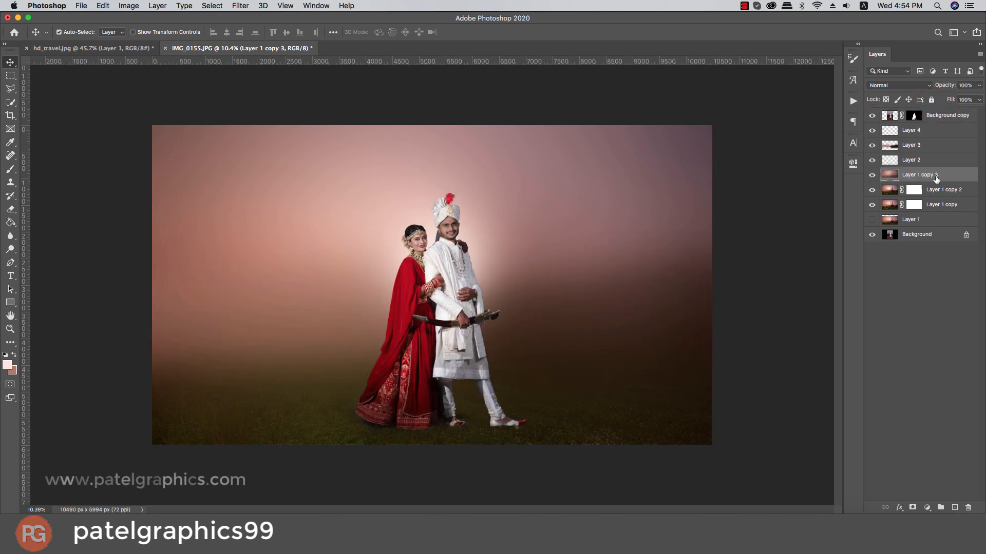
{"action": "left_click", "coordinate": [980, 86]}
{"action": "mouse_move", "coordinate": [977, 98]}
{"action": "left_mouse_down"}
{"action": "mouse_move", "coordinate": [906, 100]}
{"action": "mouse_move", "coordinate": [985, 101]}
{"action": "left_mouse_up"}
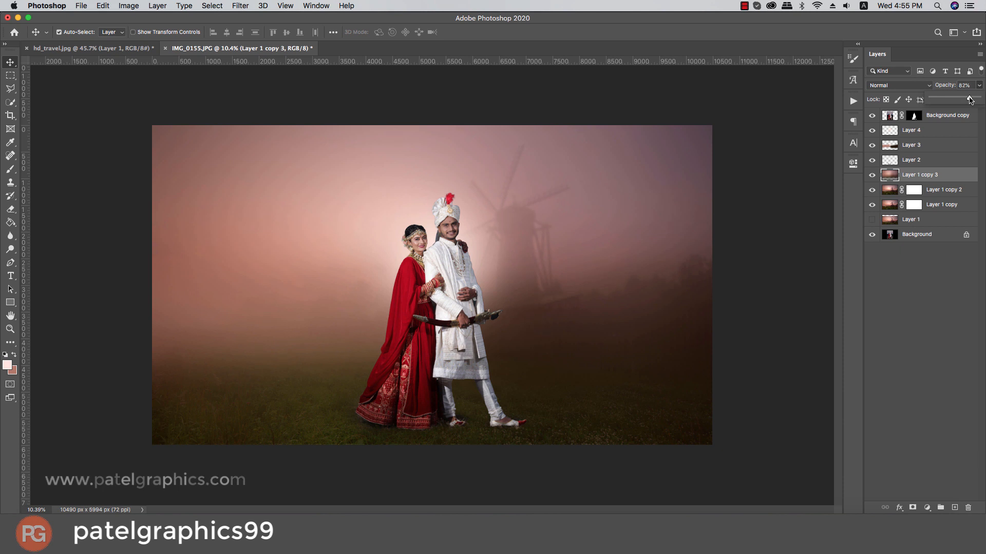
{"action": "left_click_drag", "start_coordinate": [964, 100], "coordinate": [941, 111]}
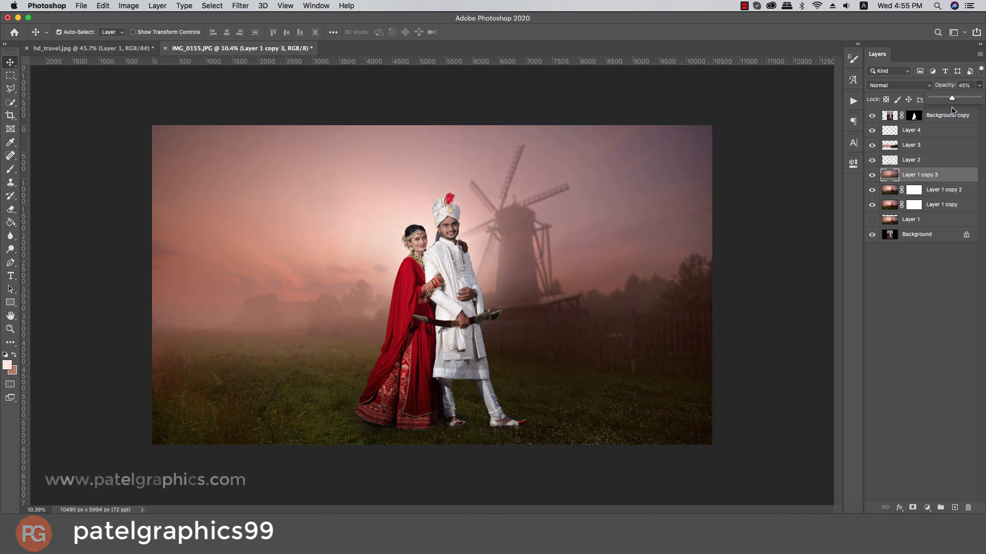
{"action": "left_click_drag", "start_coordinate": [955, 112], "coordinate": [917, 117]}
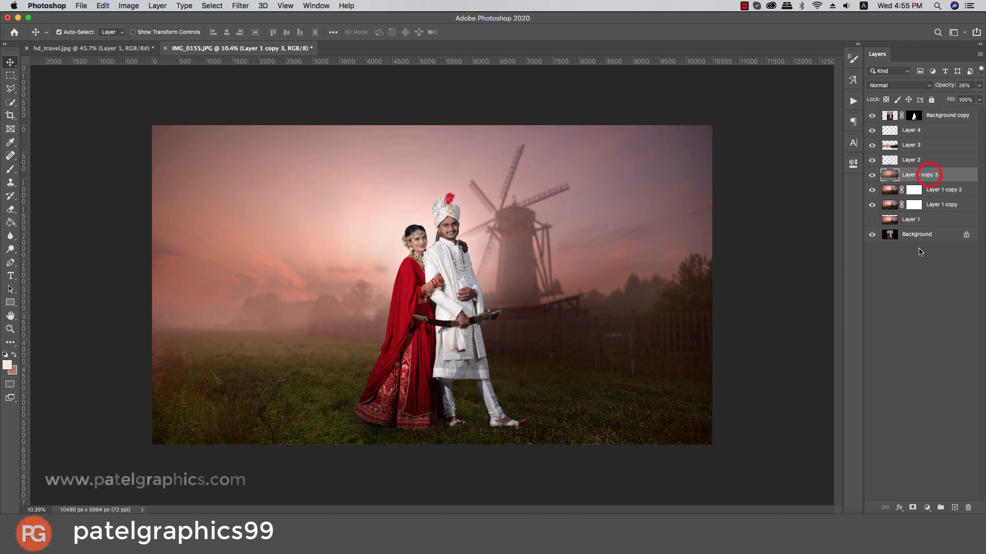
Step: Add a layer mask to Layer 1 copy 3 and paint black at 2800 px across the foreground grass to clear the haze
{"action": "left_click", "coordinate": [913, 508]}
{"action": "left_click", "coordinate": [8, 368]}
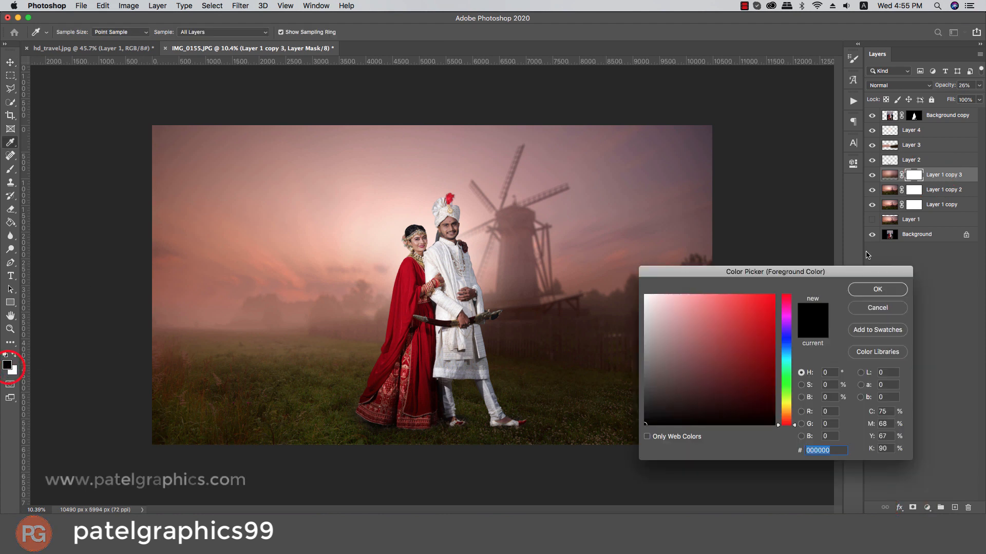
{"action": "left_click", "coordinate": [878, 312]}
{"action": "key", "text": "b"}
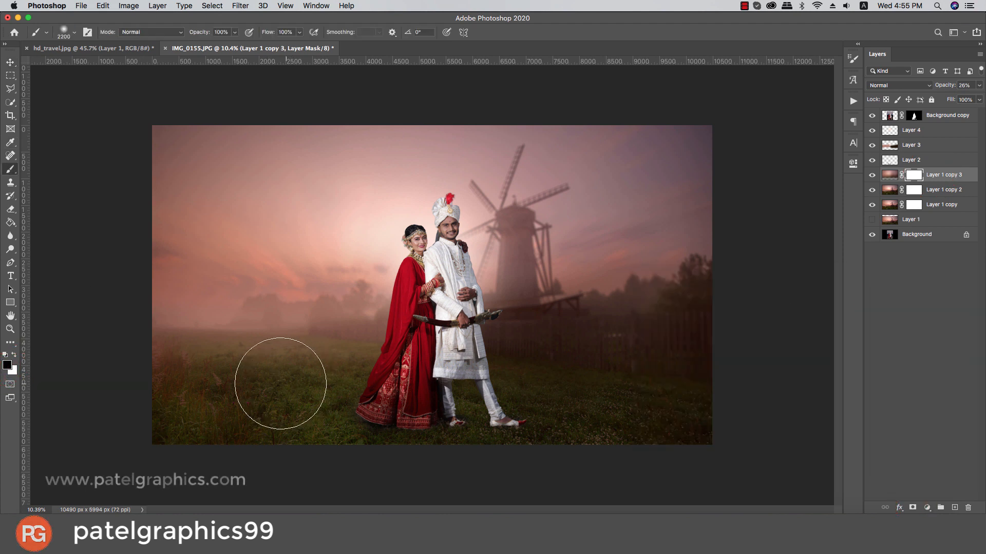
{"action": "mouse_move", "coordinate": [360, 434]}
{"action": "left_mouse_down"}
{"action": "mouse_move", "coordinate": [476, 424]}
{"action": "mouse_move", "coordinate": [134, 409]}
{"action": "left_mouse_up"}
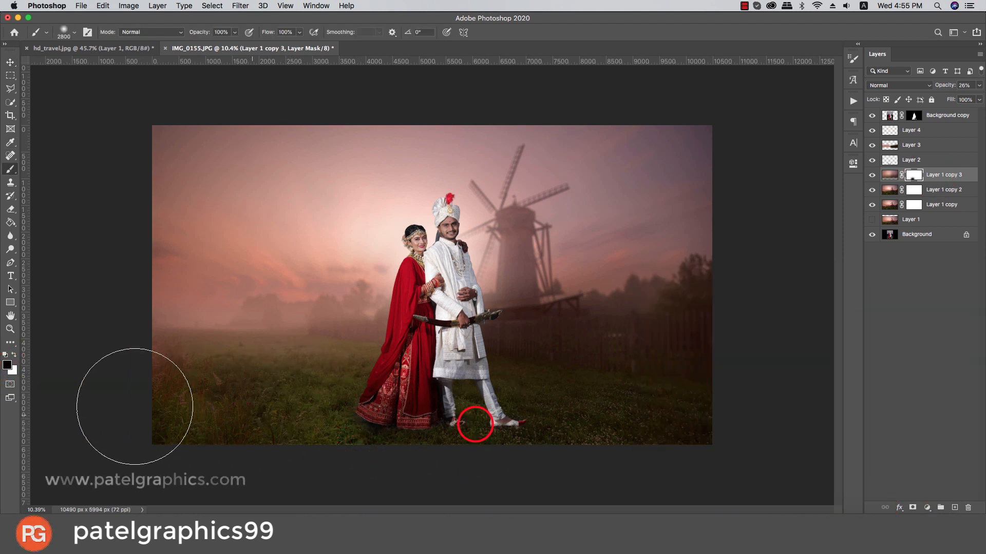
{"action": "left_click_drag", "start_coordinate": [421, 426], "coordinate": [741, 451]}
{"action": "mouse_move", "coordinate": [681, 450]}
{"action": "left_mouse_down"}
{"action": "mouse_move", "coordinate": [106, 455]}
{"action": "mouse_move", "coordinate": [150, 445]}
{"action": "mouse_move", "coordinate": [110, 420]}
{"action": "left_mouse_up"}
{"action": "left_click_drag", "start_coordinate": [156, 413], "coordinate": [238, 396]}
{"action": "scroll", "coordinate": [225, 375], "scroll_direction": "down", "scroll_amount": 1}
{"action": "scroll", "coordinate": [433, 286], "scroll_direction": "up", "scroll_amount": 1}
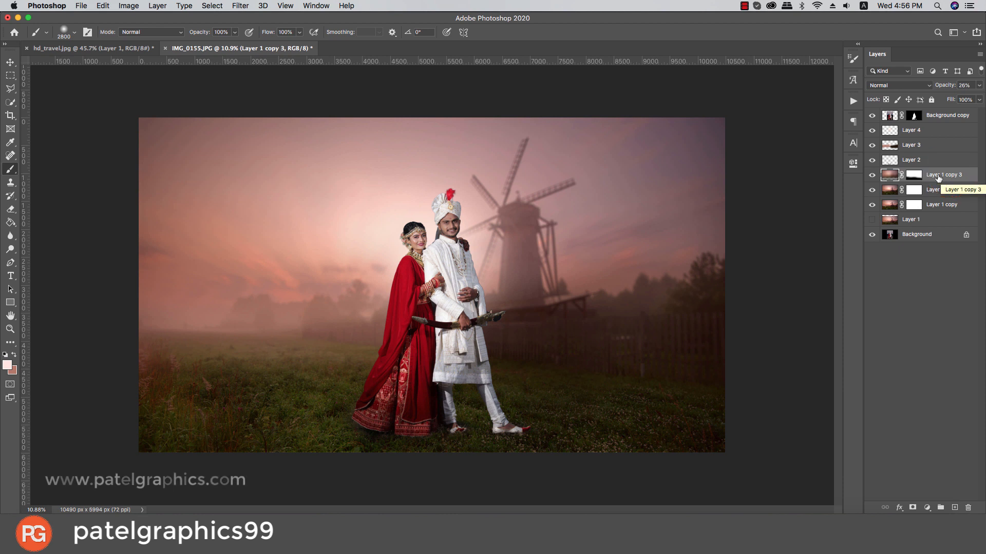
Step: Duplicate Layer 1 copy 3, move the duplicate above the couple layer and target its mask
{"action": "key", "text": "super+j"}
{"action": "left_click_drag", "start_coordinate": [942, 178], "coordinate": [922, 125]}
{"action": "left_click", "coordinate": [914, 115]}
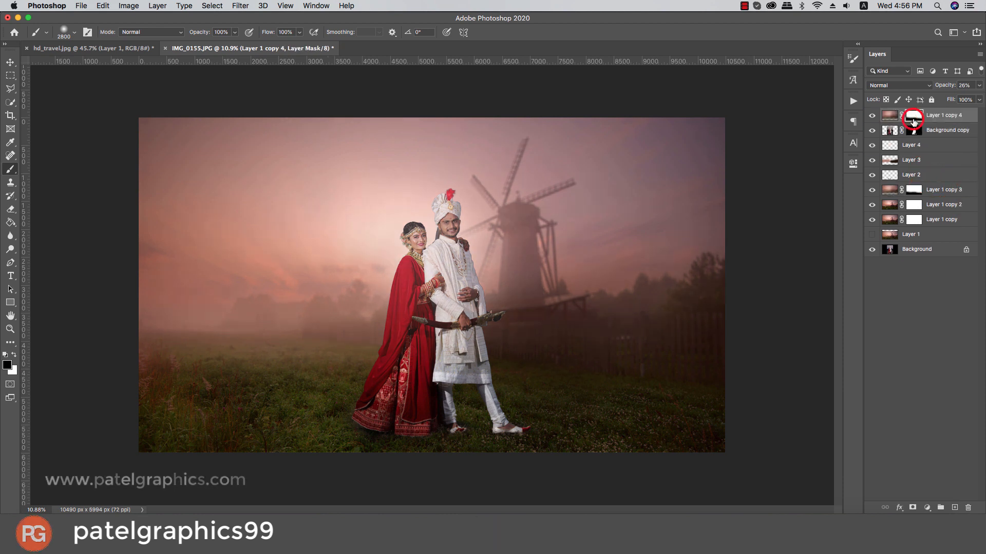
Step: Delete the hazy Layer 1 copy 4 above the couple layer
{"action": "left_click", "coordinate": [433, 409]}
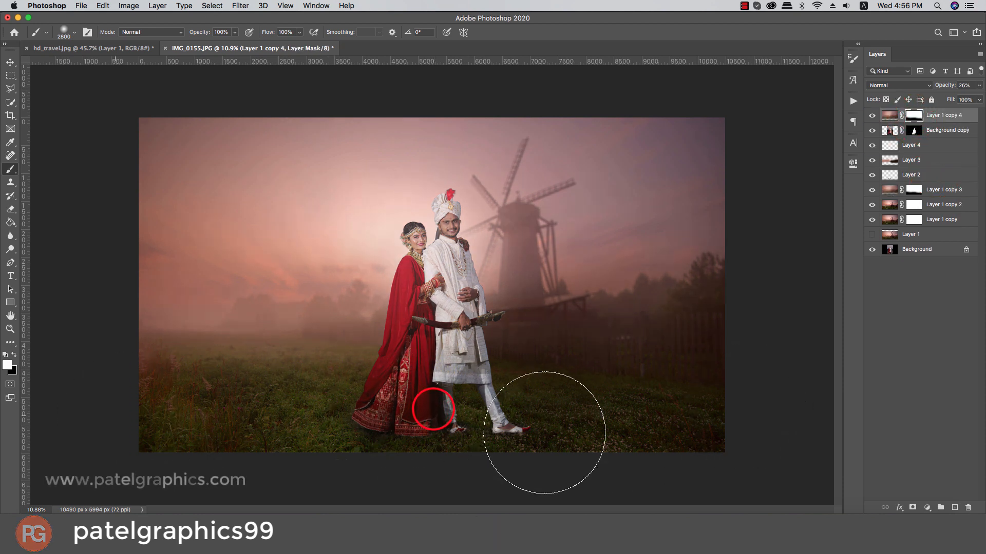
{"action": "key", "text": "BackSpace"}
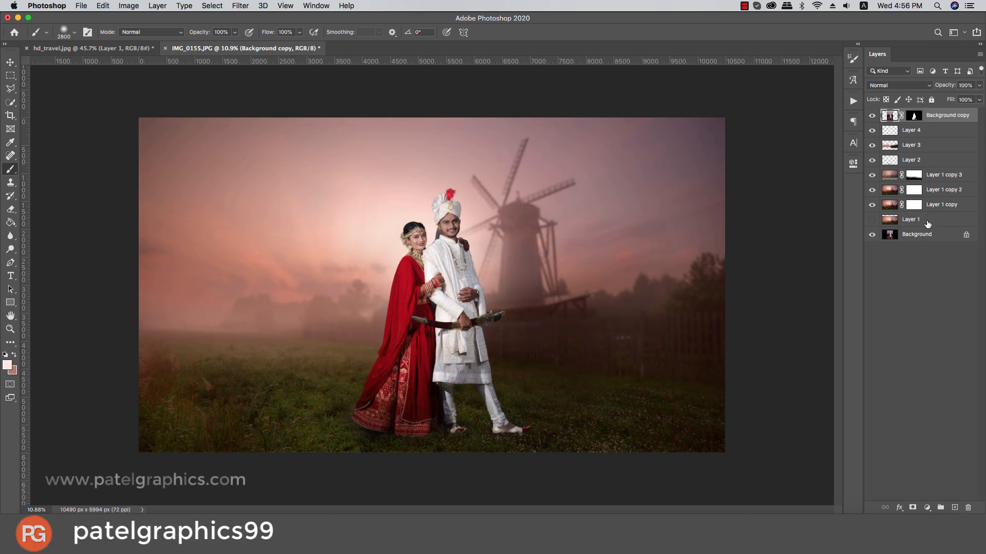
Step: Duplicate Layer 1 copy, move the duplicate to the top of the stack and clip it to the couple layer
{"action": "left_click", "coordinate": [883, 204]}
{"action": "key", "text": "super+j"}
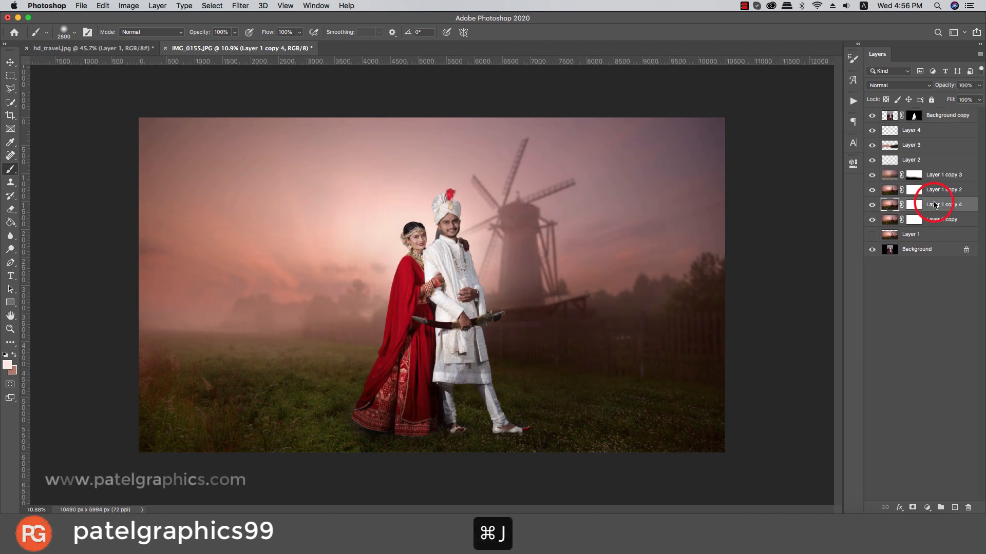
{"action": "left_click_drag", "start_coordinate": [932, 203], "coordinate": [922, 115]}
{"action": "right_click", "coordinate": [923, 115]}
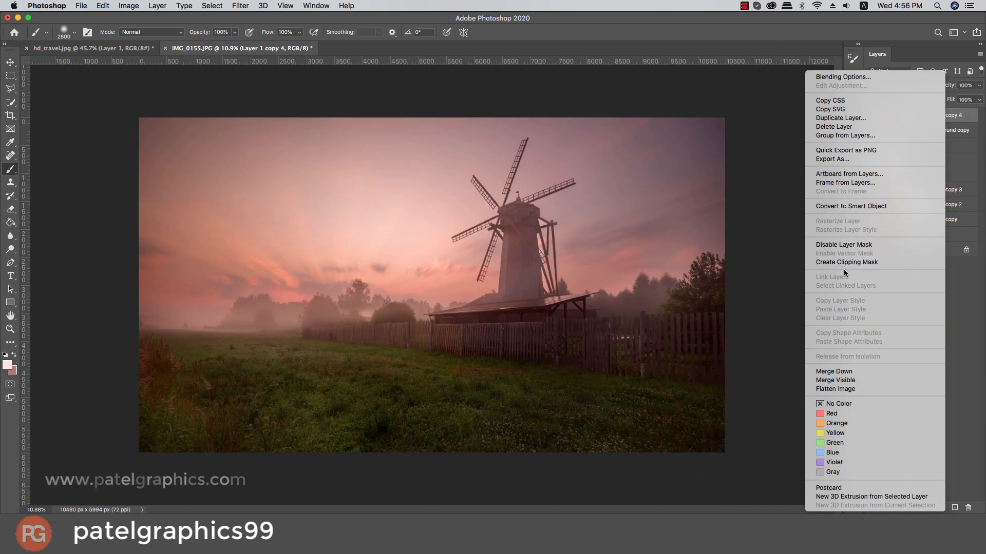
{"action": "left_click", "coordinate": [838, 246]}
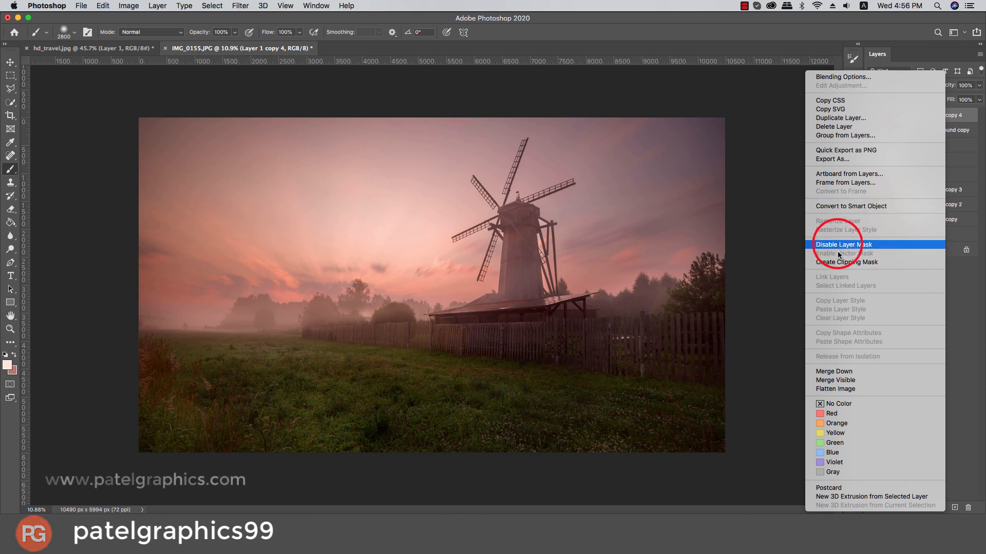
{"action": "left_click", "coordinate": [840, 262]}
Step: Apply a Gaussian Blur with a radius of 835.4 pixels to the clipped landscape copy
{"action": "key", "text": "v"}
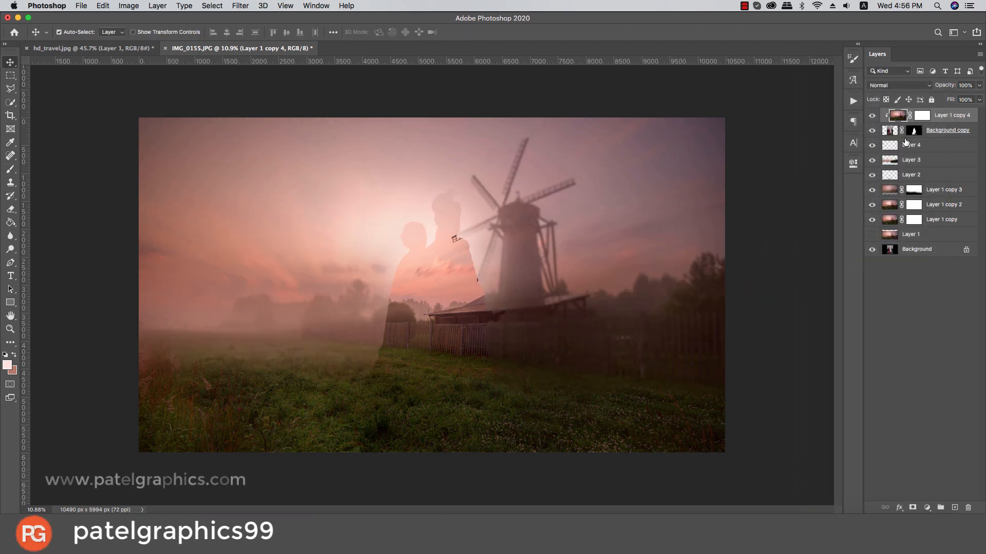
{"action": "left_click", "coordinate": [239, 6]}
{"action": "mouse_move", "coordinate": [333, 128]}
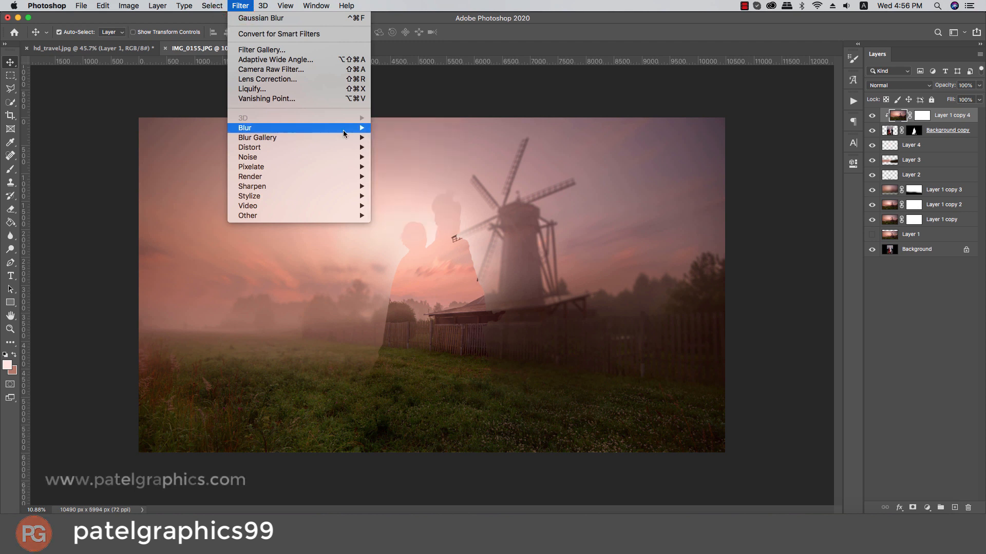
{"action": "left_click", "coordinate": [401, 167]}
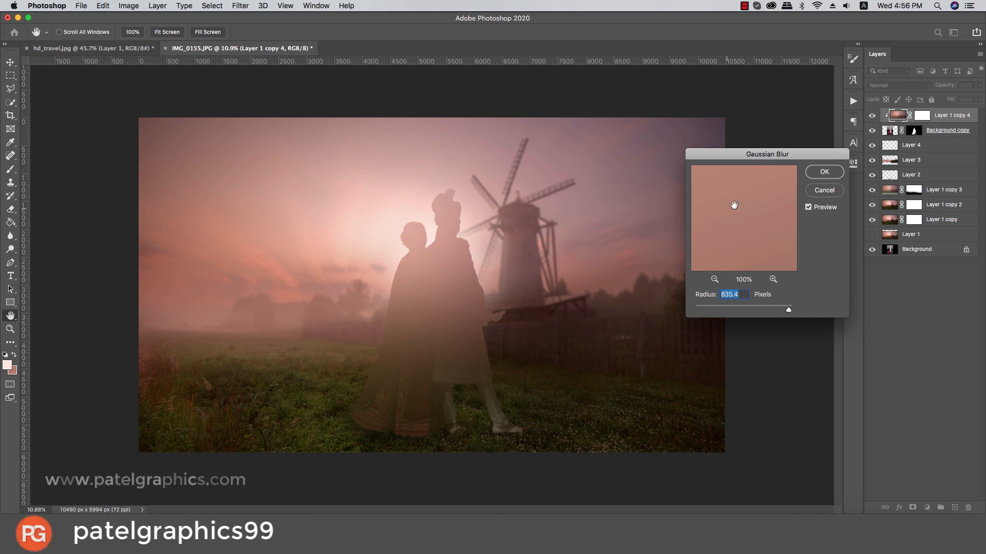
{"action": "left_click", "coordinate": [811, 171]}
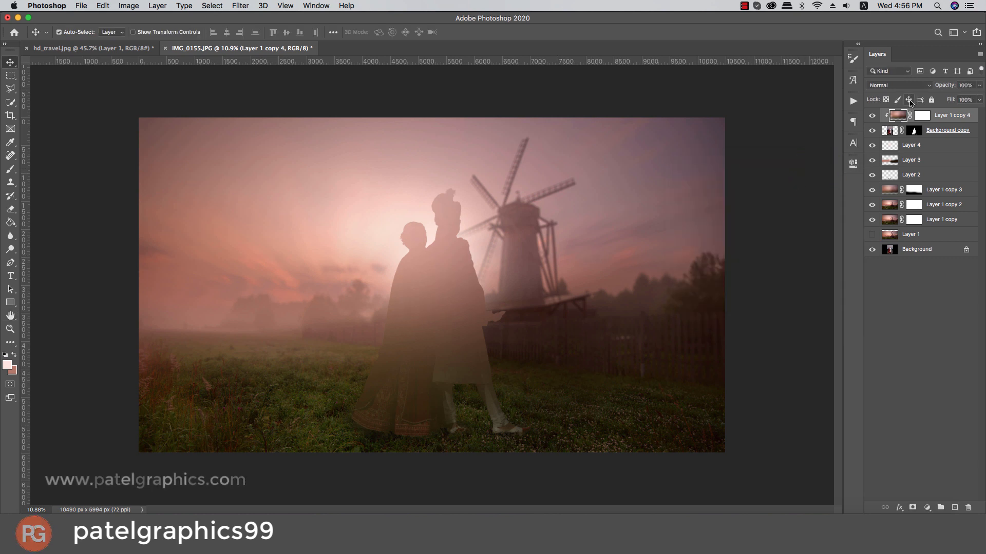
Step: Set the blurred clipped copy's blend mode to Overlay and its opacity to 41%
{"action": "left_click", "coordinate": [899, 85]}
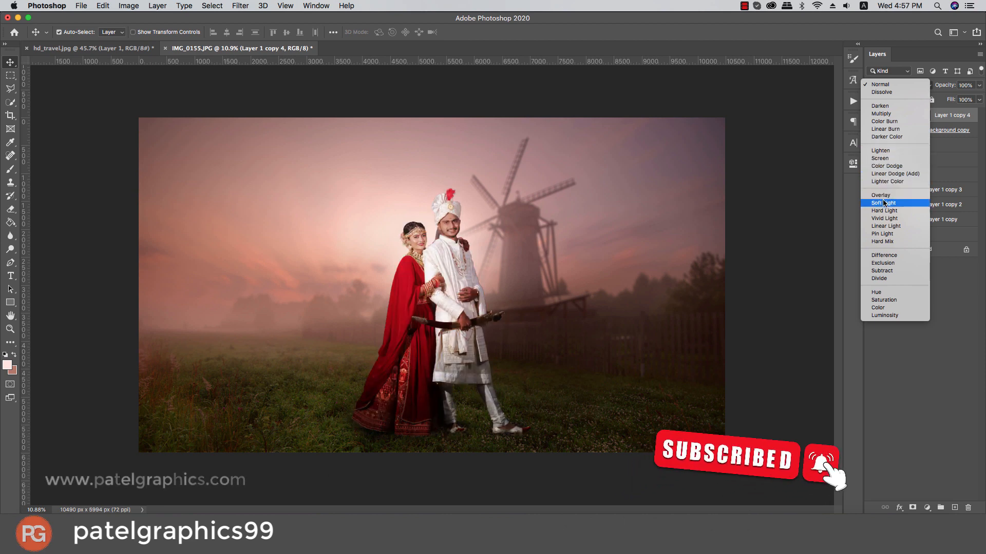
{"action": "left_click", "coordinate": [881, 195]}
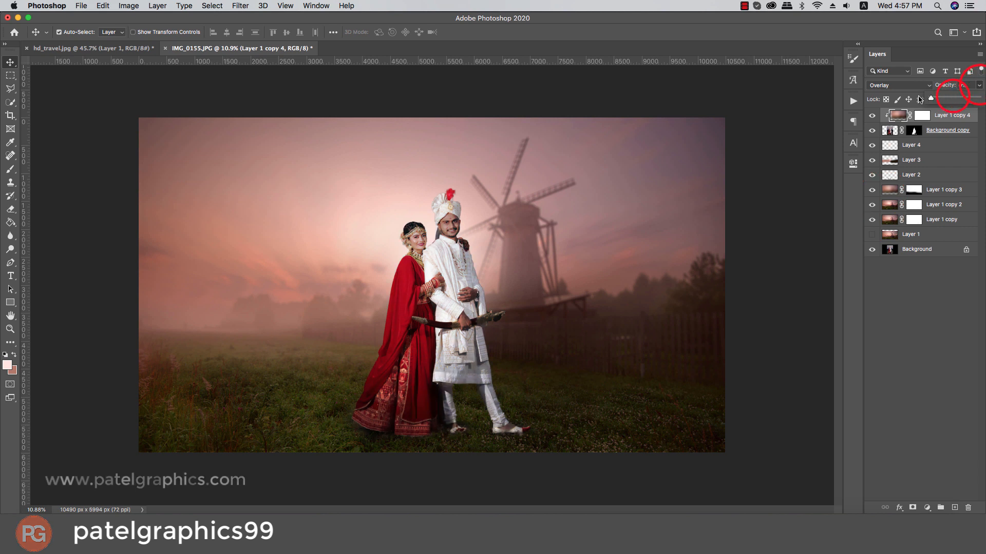
{"action": "left_click_drag", "start_coordinate": [933, 100], "coordinate": [950, 101]}
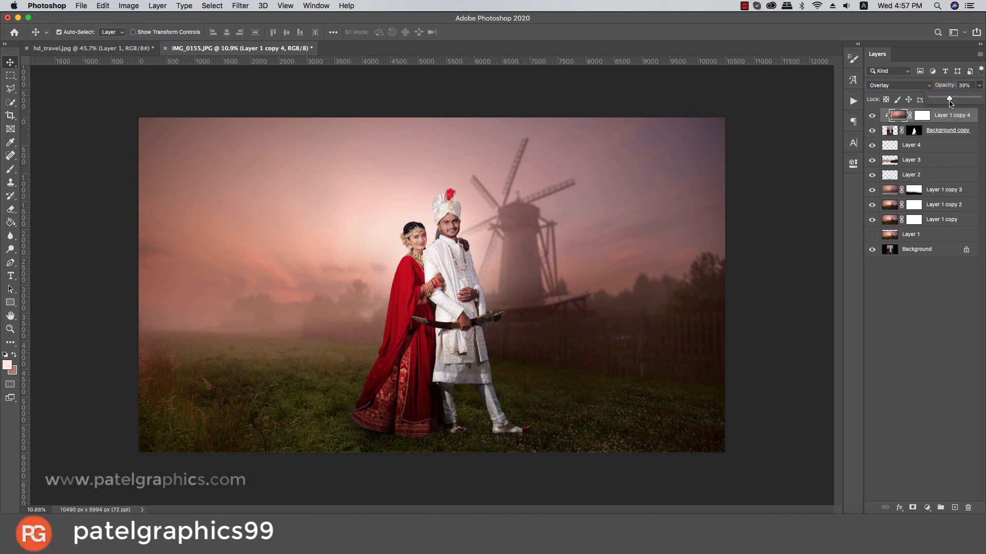
Step: Toggle the clipped overlay layer's visibility to compare the couple with and without its tint
{"action": "left_click", "coordinate": [873, 118]}
{"action": "left_click", "coordinate": [873, 118]}
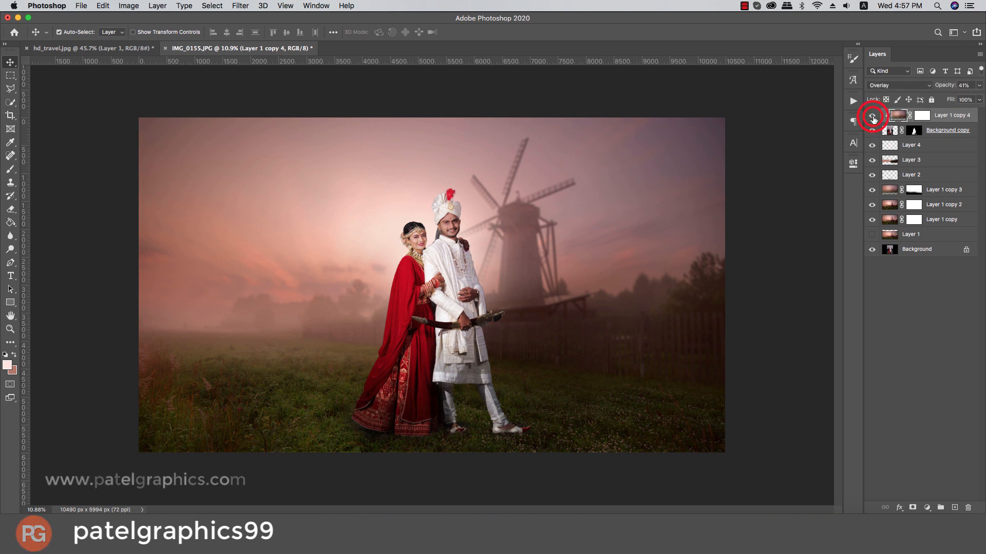
{"action": "left_click", "coordinate": [873, 119]}
{"action": "left_click", "coordinate": [873, 119]}
{"action": "left_click", "coordinate": [873, 118]}
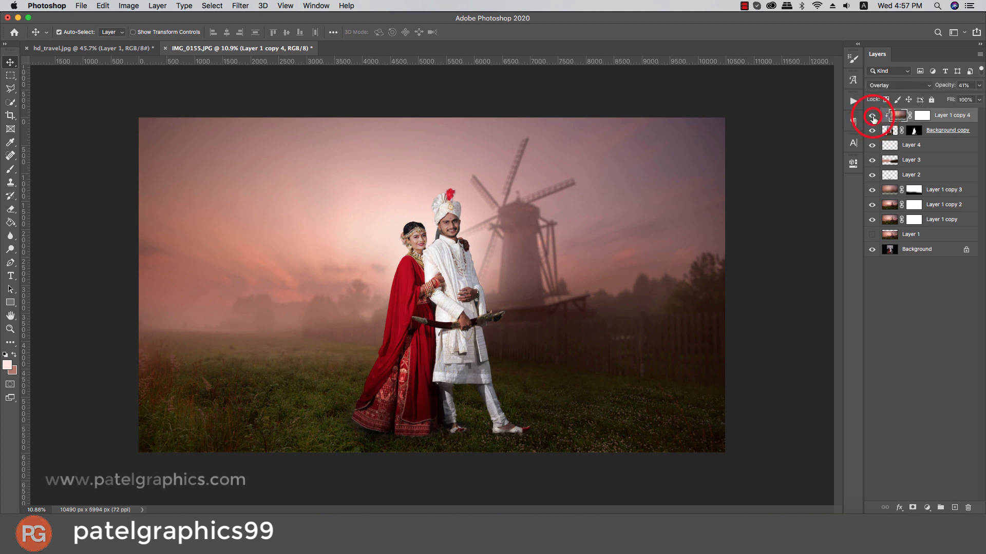
{"action": "left_click", "coordinate": [873, 118]}
{"action": "left_click", "coordinate": [873, 118]}
{"action": "left_click", "coordinate": [873, 118]}
{"action": "left_click", "coordinate": [873, 118]}
{"action": "left_click", "coordinate": [873, 118]}
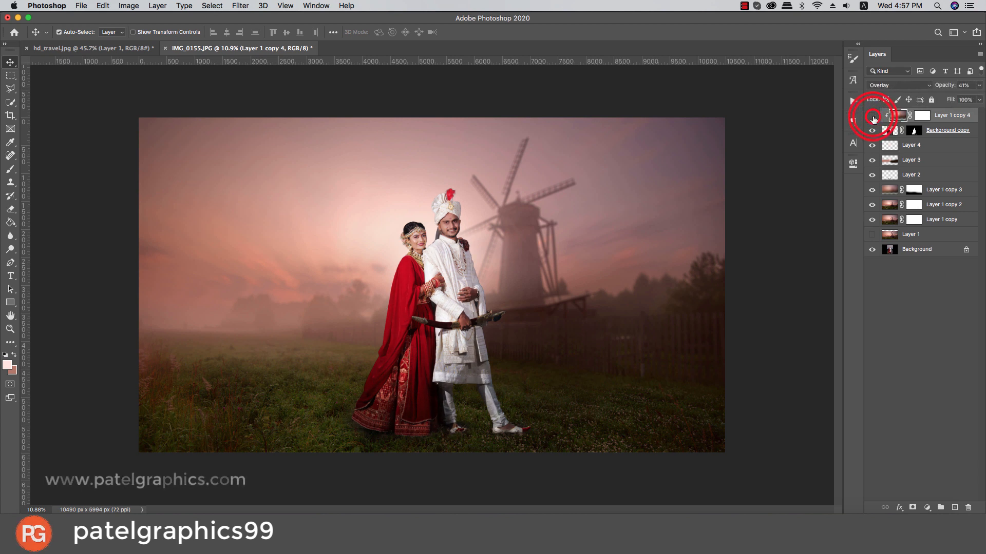
{"action": "left_click", "coordinate": [872, 118]}
{"action": "left_click", "coordinate": [873, 118]}
{"action": "left_click", "coordinate": [872, 118]}
{"action": "left_click", "coordinate": [873, 118]}
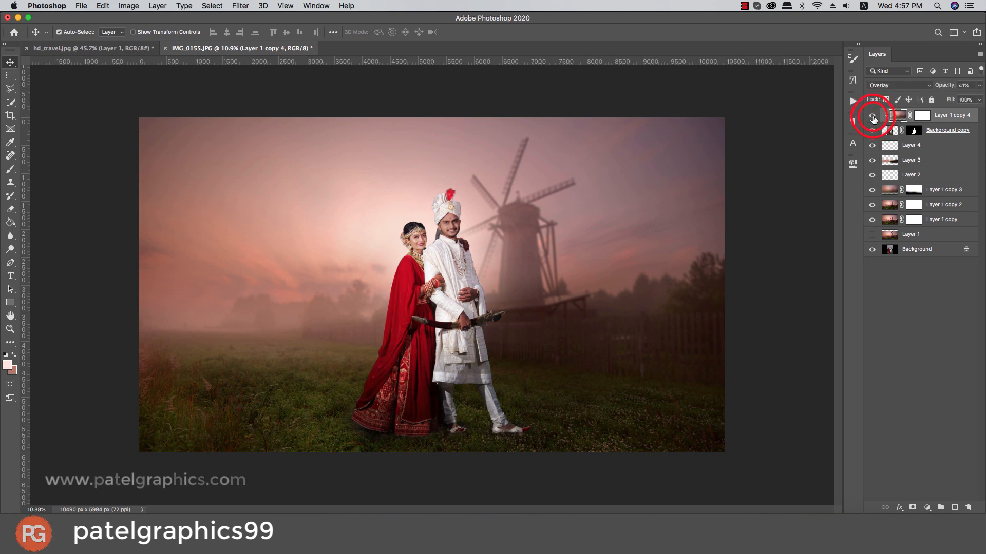
{"action": "left_click", "coordinate": [873, 118]}
{"action": "left_click", "coordinate": [872, 118]}
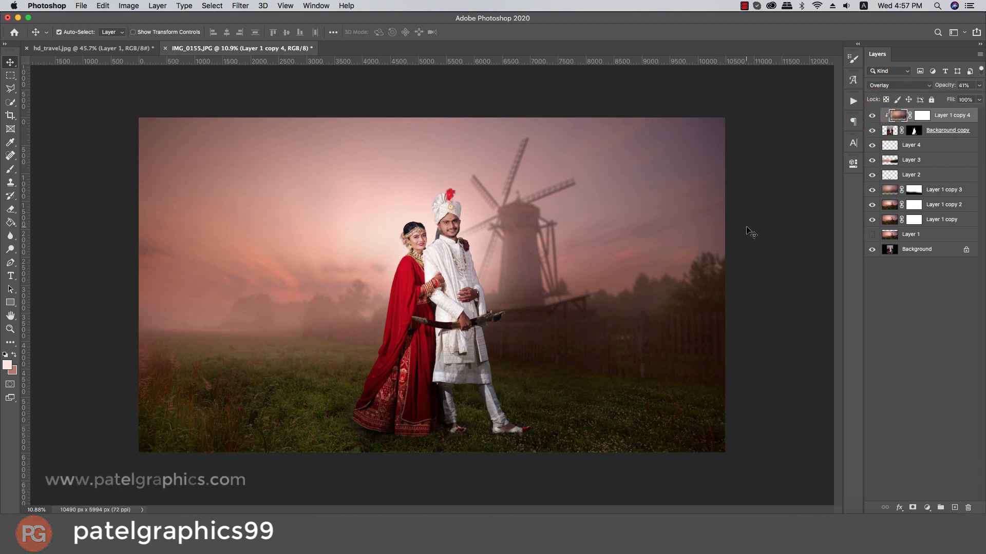
Step: Add a new layer clipped directly above the couple layer and keep the pale pink foreground colour ffe6de
{"action": "left_click", "coordinate": [945, 130]}
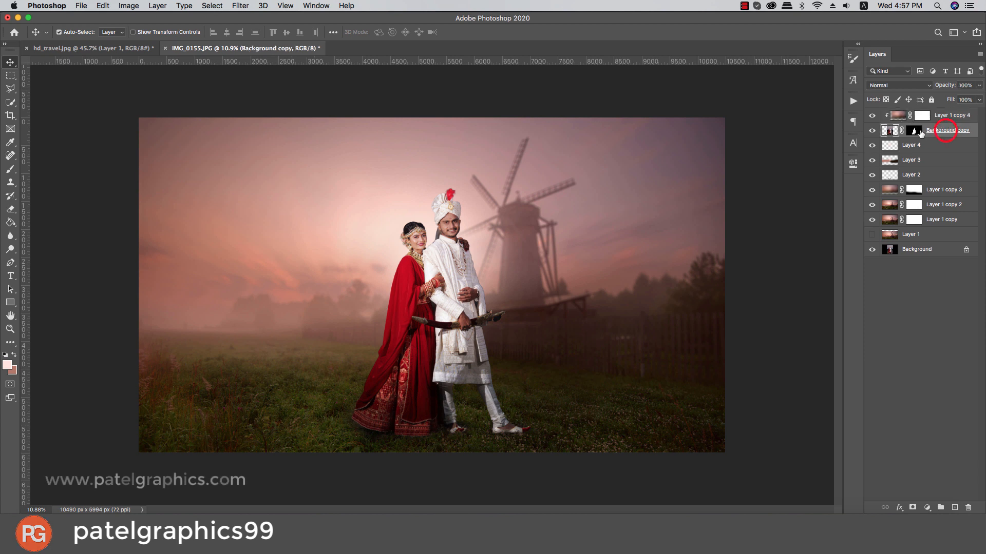
{"action": "left_click", "coordinate": [955, 507]}
{"action": "left_click", "coordinate": [7, 365]}
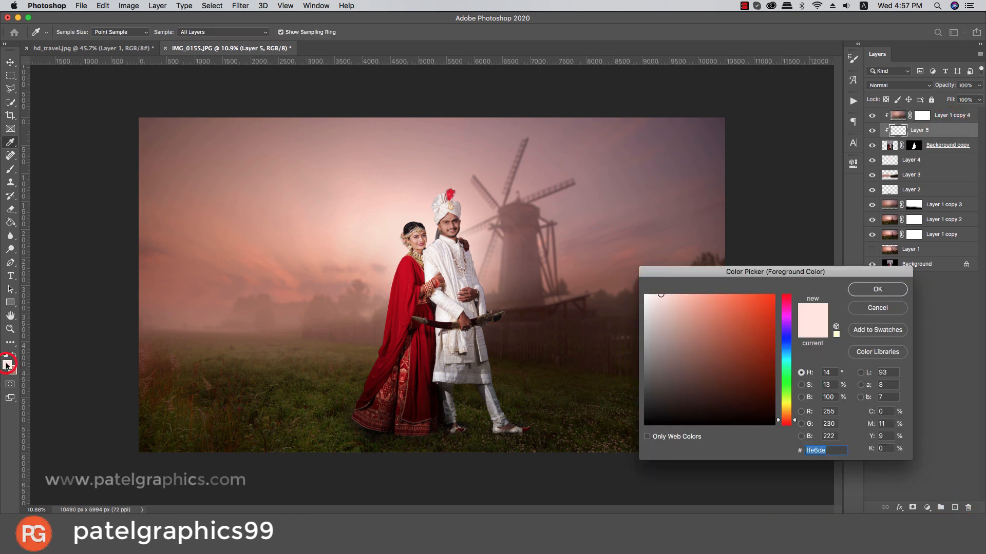
{"action": "left_click", "coordinate": [877, 289]}
Step: Paint a soft pale pink glow along the bride's outer edge with the Brush tool reduced to about 1900 px
{"action": "key", "text": "b"}
{"action": "scroll", "coordinate": [370, 227], "scroll_direction": "up", "scroll_amount": 1}
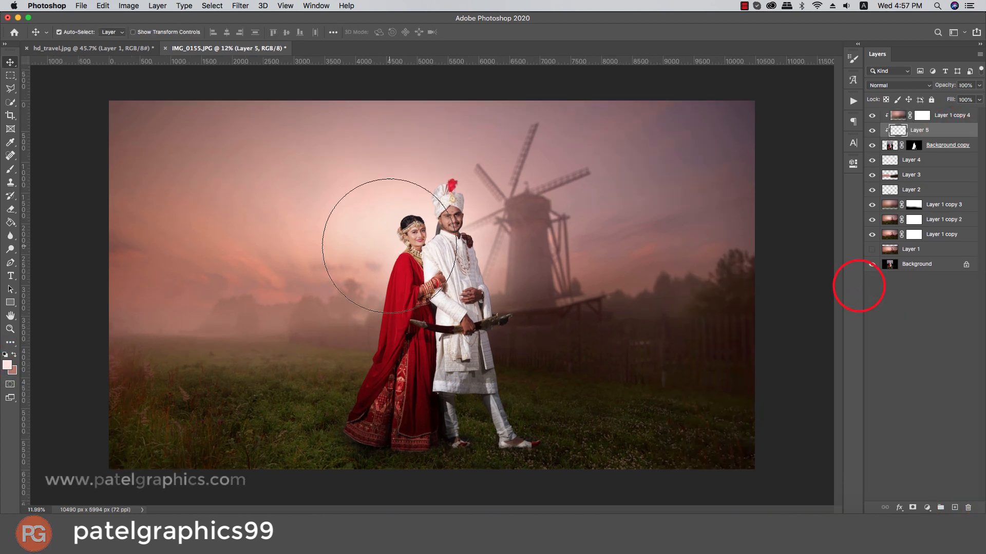
{"action": "key", "text": "bracketleft"}
{"action": "key", "text": "bracketleft"}
{"action": "key", "text": "bracketleft"}
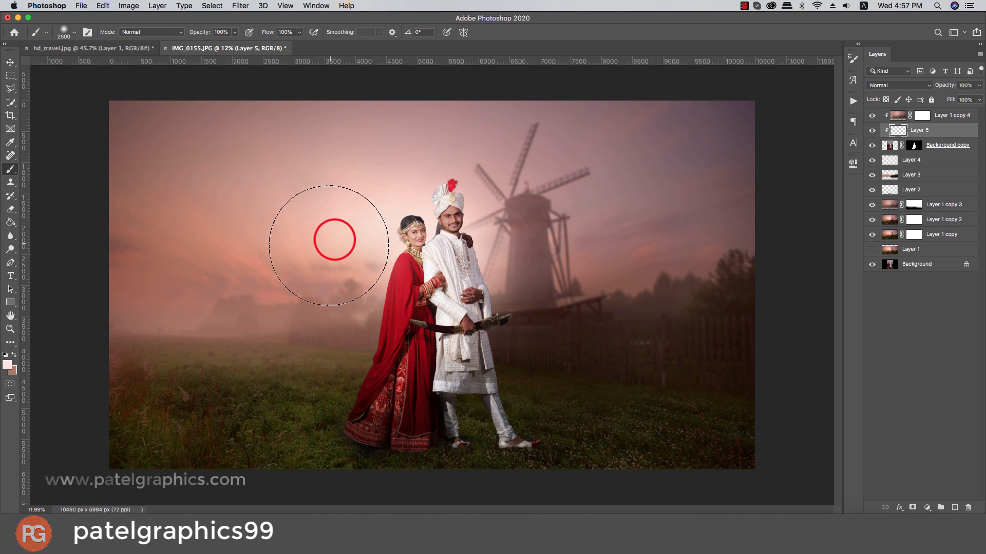
{"action": "key", "text": "bracketleft"}
{"action": "key", "text": "bracketleft"}
{"action": "key", "text": "bracketleft"}
{"action": "key", "text": "bracketleft"}
{"action": "key", "text": "bracketleft"}
{"action": "left_click", "coordinate": [330, 279]}
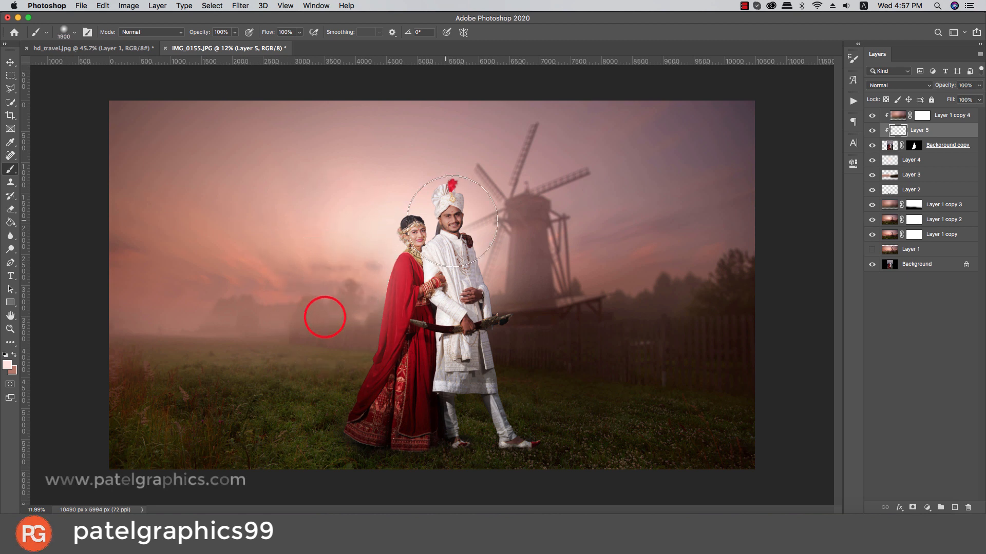
Step: Dab the pale pink glow along the groom's outer shoulder and arm with the brush reduced to about 1500 px
{"action": "key", "text": "bracketleft"}
{"action": "key", "text": "bracketleft"}
{"action": "key", "text": "bracketleft"}
{"action": "key", "text": "bracketleft"}
{"action": "key", "text": "bracketleft"}
{"action": "left_click", "coordinate": [512, 241]}
{"action": "left_click", "coordinate": [529, 267]}
{"action": "key", "text": "bracketleft"}
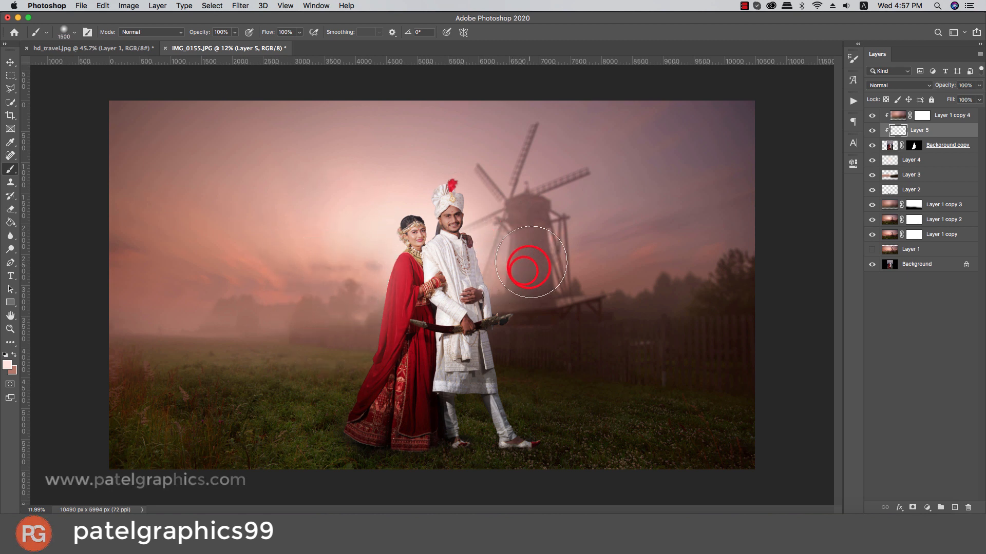
{"action": "left_click", "coordinate": [506, 215]}
{"action": "left_click", "coordinate": [503, 169]}
Step: Dab the glow around the turban and the bride's head at 1300 and 1200 px, undoing the excess dabs
{"action": "key", "text": "bracketleft"}
{"action": "key", "text": "bracketleft"}
{"action": "left_click", "coordinate": [456, 150]}
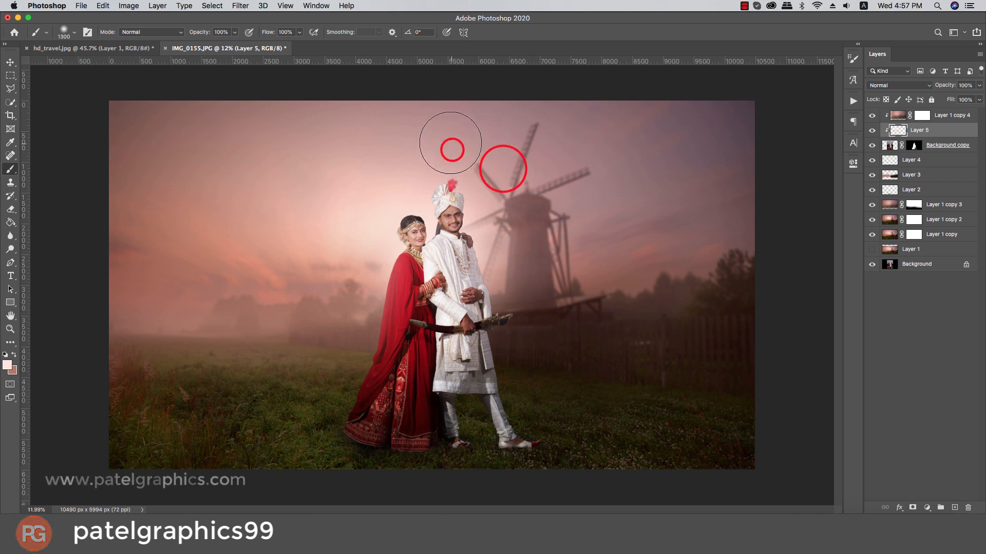
{"action": "key", "text": "super+z"}
{"action": "left_click", "coordinate": [406, 164]}
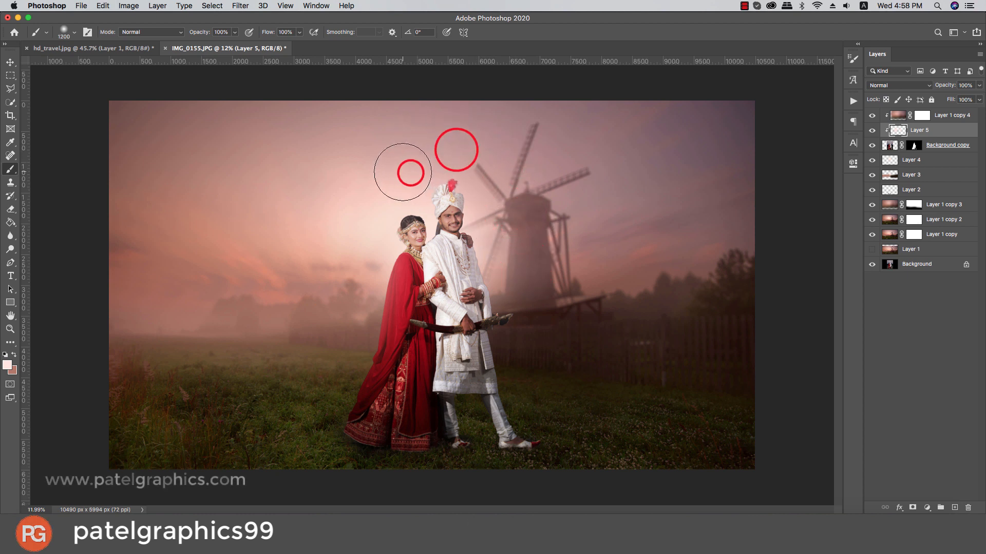
{"action": "left_click", "coordinate": [380, 185]}
{"action": "key", "text": "super+z"}
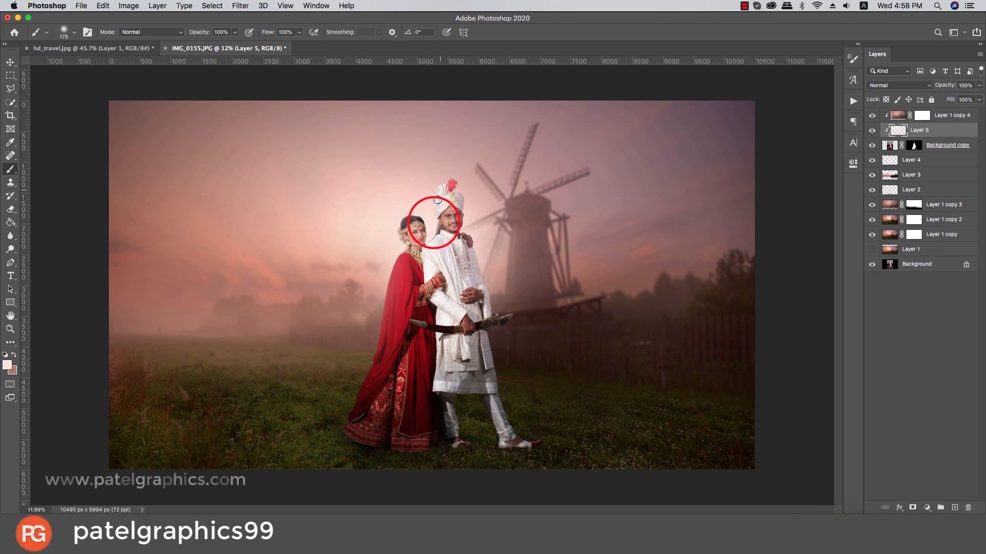
Step: Reduce the opacity of the painted glow on Layer 5 to 59%
{"action": "scroll", "coordinate": [432, 218], "scroll_direction": "up", "scroll_amount": 5}
{"action": "scroll", "coordinate": [433, 211], "scroll_direction": "down", "scroll_amount": 1}
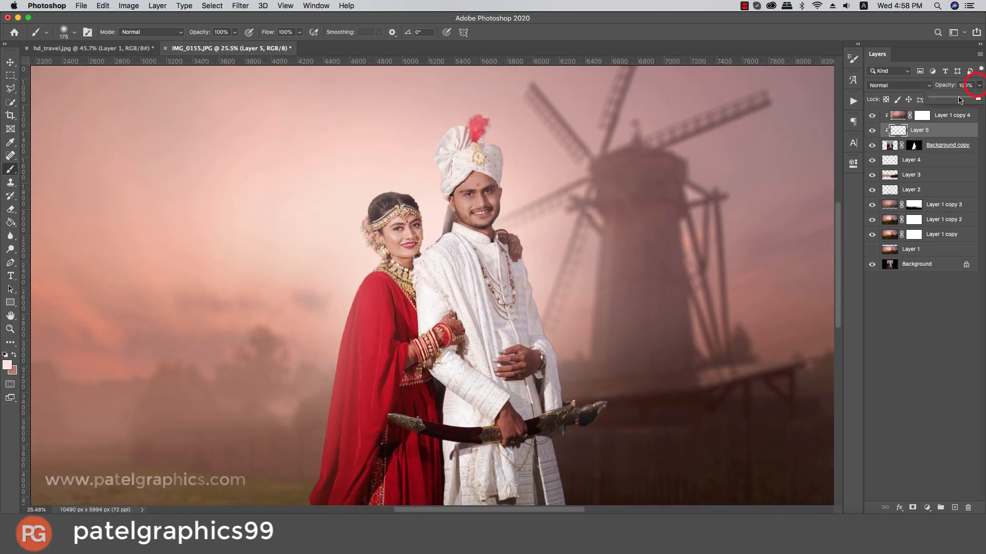
{"action": "mouse_move", "coordinate": [960, 100]}
{"action": "left_mouse_down"}
{"action": "mouse_move", "coordinate": [887, 101]}
{"action": "mouse_move", "coordinate": [958, 107]}
{"action": "left_mouse_up"}
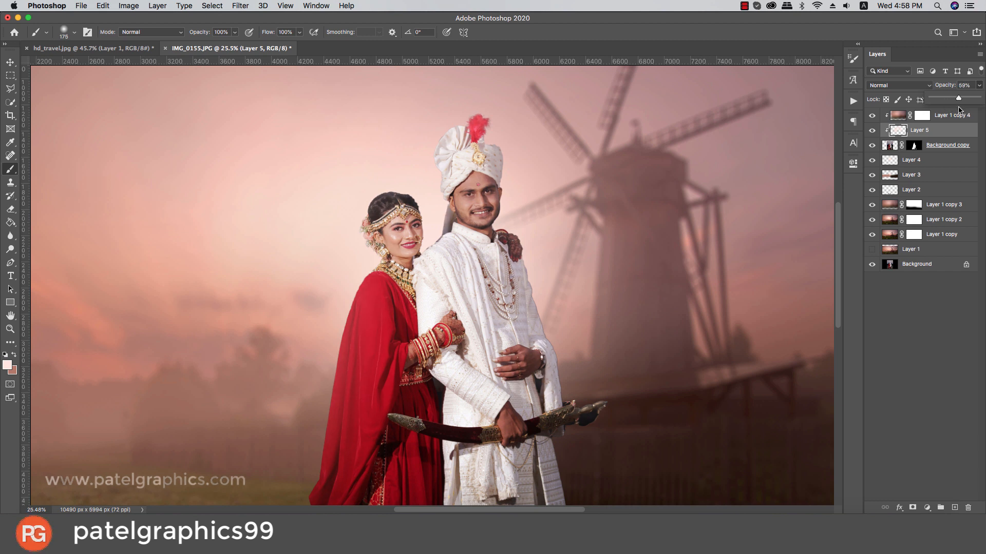
Step: Target the couple layer's mask and paint black at 20 px along the turban's outer edge to clean the cutout
{"action": "left_click", "coordinate": [915, 146]}
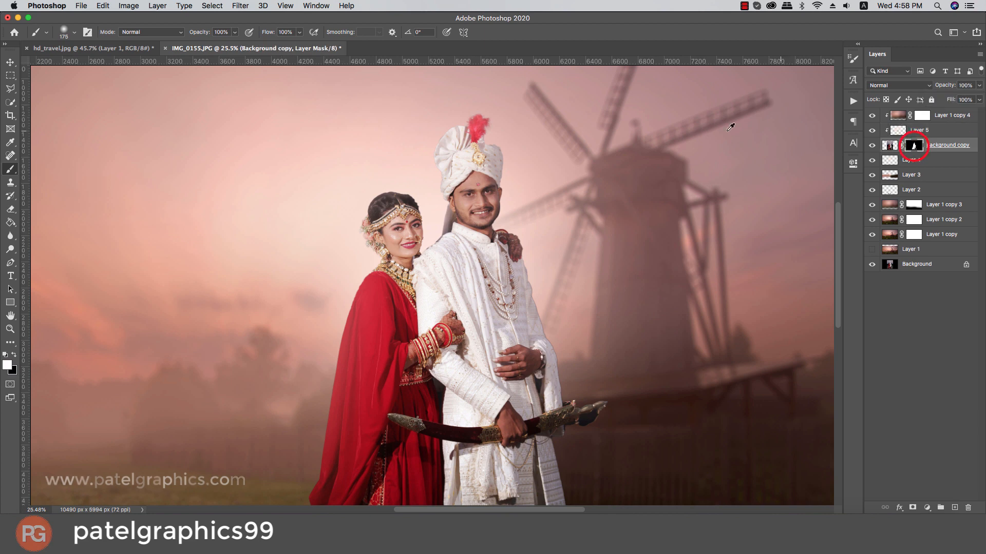
{"action": "scroll", "coordinate": [439, 135], "scroll_direction": "up", "scroll_amount": 4}
{"action": "scroll", "coordinate": [438, 134], "scroll_direction": "up", "scroll_amount": 2}
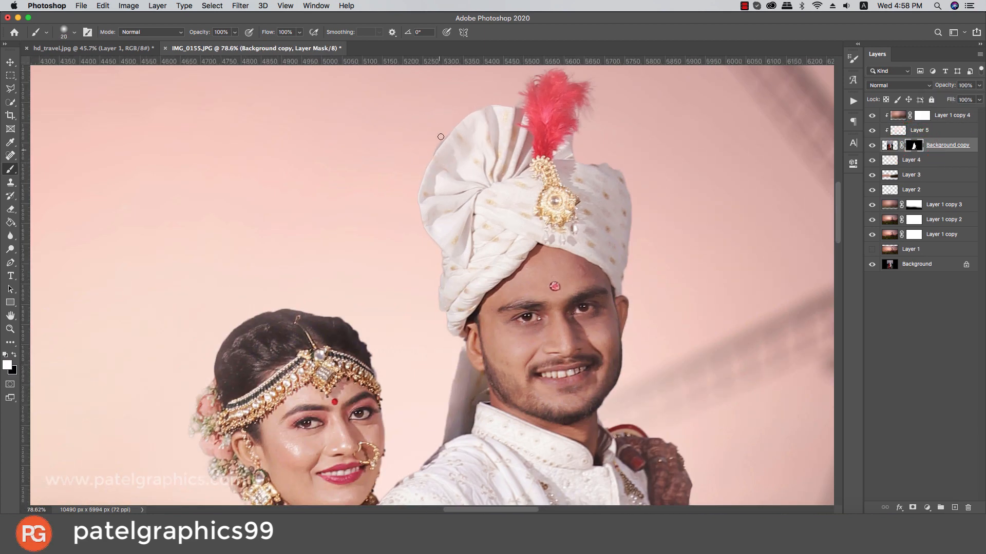
{"action": "key", "text": "super+z"}
{"action": "key", "text": "x"}
{"action": "mouse_move", "coordinate": [450, 128]}
{"action": "left_mouse_down"}
{"action": "mouse_move", "coordinate": [437, 146]}
{"action": "mouse_move", "coordinate": [458, 116]}
{"action": "left_mouse_up"}
Step: Paint black on the couple's mask to hide the leftover dark background inside the sword's hand guard
{"action": "scroll", "coordinate": [501, 100], "scroll_direction": "down", "scroll_amount": 6}
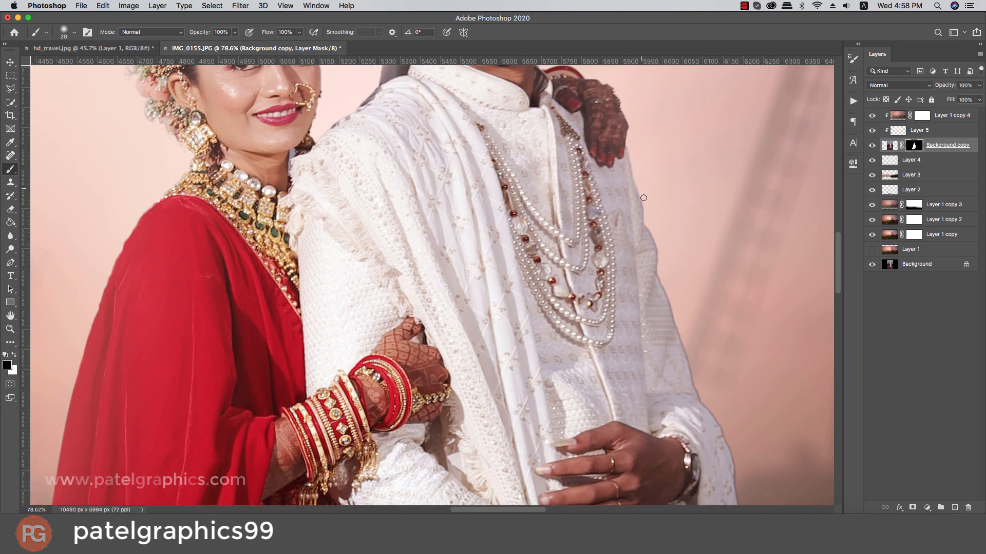
{"action": "scroll", "coordinate": [695, 386], "scroll_direction": "down", "scroll_amount": 6}
{"action": "scroll", "coordinate": [695, 385], "scroll_direction": "right", "scroll_amount": 4}
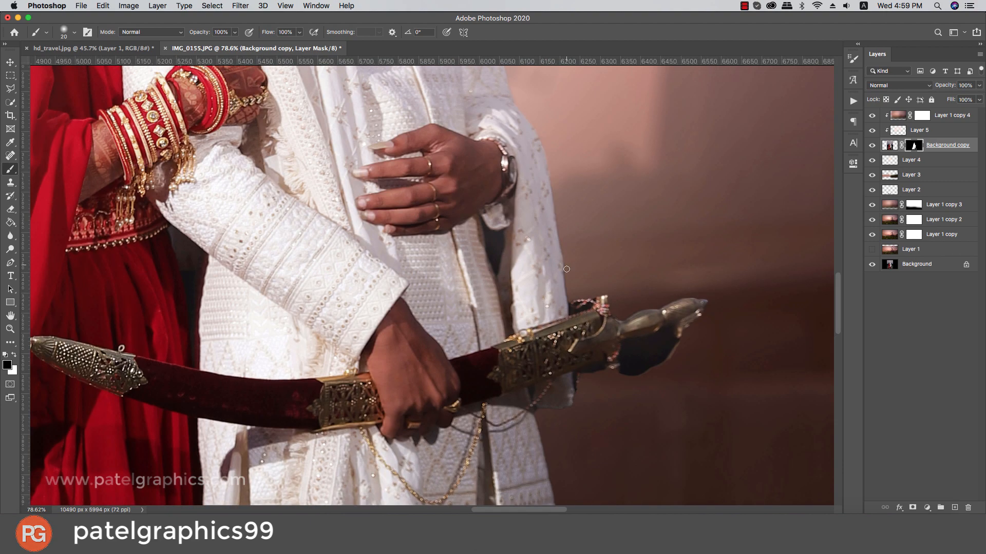
{"action": "left_click_drag", "start_coordinate": [679, 341], "coordinate": [619, 377]}
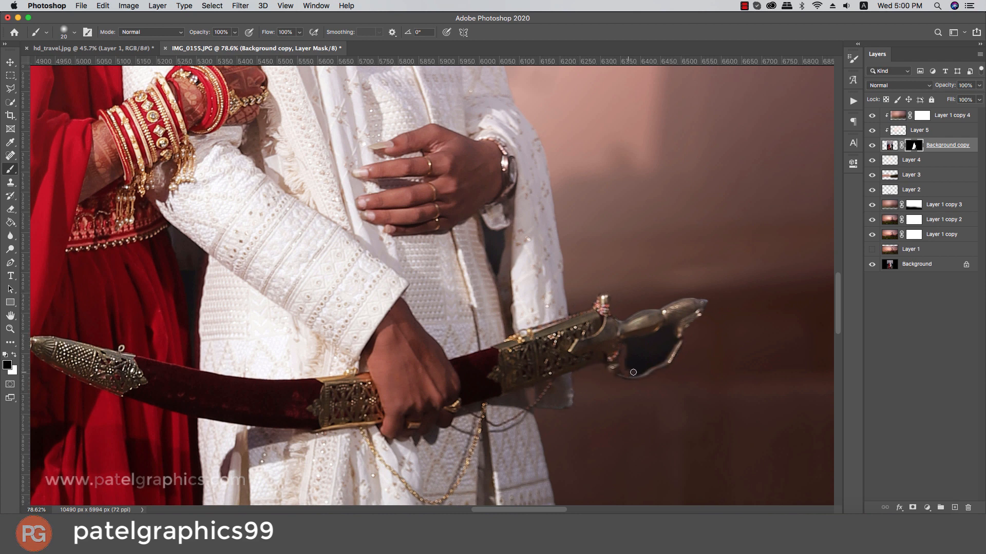
{"action": "scroll", "coordinate": [503, 159], "scroll_direction": "down", "scroll_amount": 2}
{"action": "key", "text": "bracketleft"}
{"action": "key", "text": "bracketleft"}
{"action": "key", "text": "bracketleft"}
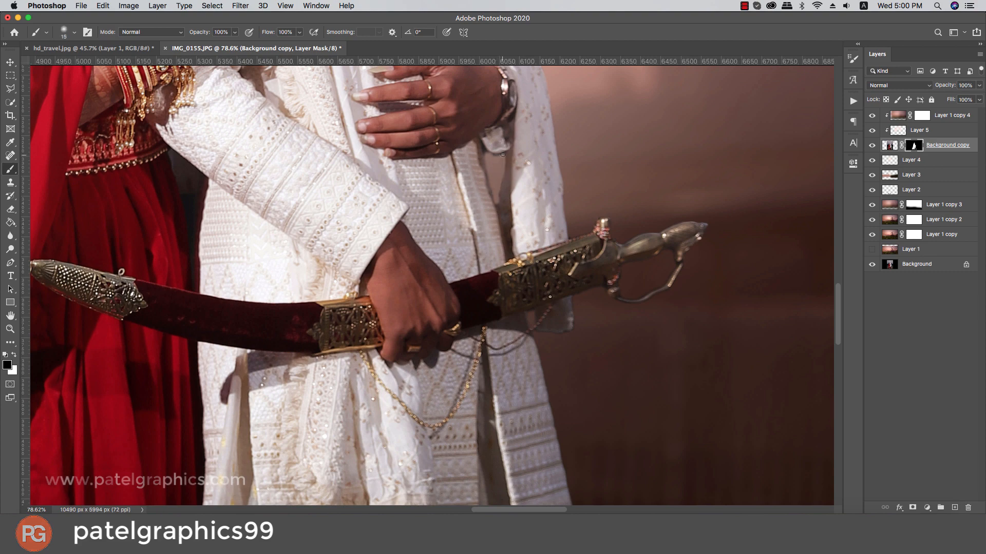
Step: Retouch the couple's mask with black and white around the bride's head and the groom's shoulder at 15 to 20 px, undoing unwanted strokes
{"action": "scroll", "coordinate": [502, 154], "scroll_direction": "up", "scroll_amount": 5}
{"action": "scroll", "coordinate": [544, 241], "scroll_direction": "down", "scroll_amount": 10}
{"action": "mouse_move", "coordinate": [544, 173]}
{"action": "left_mouse_down"}
{"action": "mouse_move", "coordinate": [490, 265]}
{"action": "mouse_move", "coordinate": [555, 242]}
{"action": "mouse_move", "coordinate": [428, 217]}
{"action": "mouse_move", "coordinate": [583, 208]}
{"action": "left_mouse_up"}
{"action": "scroll", "coordinate": [426, 128], "scroll_direction": "up", "scroll_amount": 5}
{"action": "scroll", "coordinate": [586, 205], "scroll_direction": "up", "scroll_amount": 4}
{"action": "key", "text": "x"}
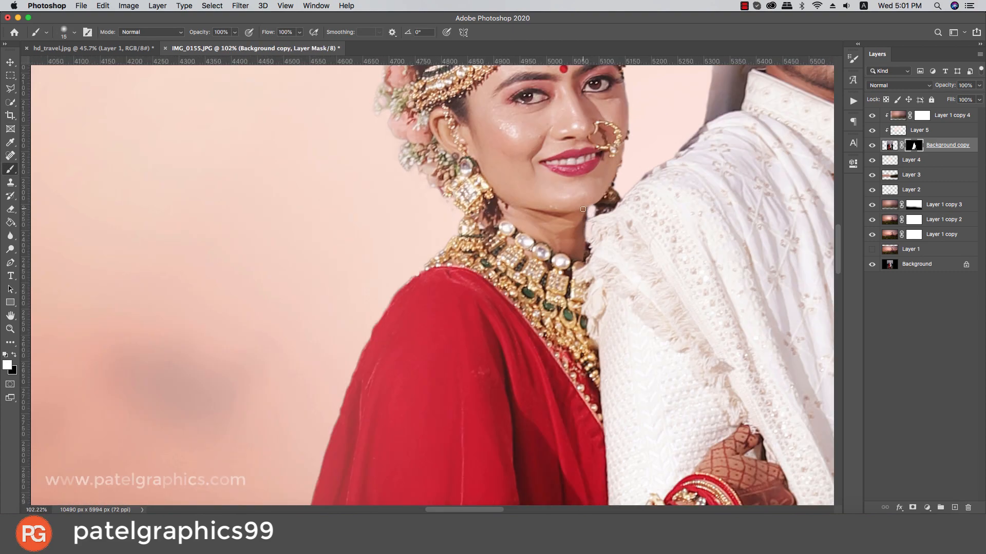
{"action": "scroll", "coordinate": [583, 209], "scroll_direction": "up", "scroll_amount": 3}
{"action": "key", "text": "x"}
{"action": "key", "text": "super+z"}
{"action": "key", "text": "x"}
{"action": "key", "text": "x"}
{"action": "scroll", "coordinate": [617, 166], "scroll_direction": "up", "scroll_amount": 2}
{"action": "key", "text": "x"}
{"action": "key", "text": "super+z"}
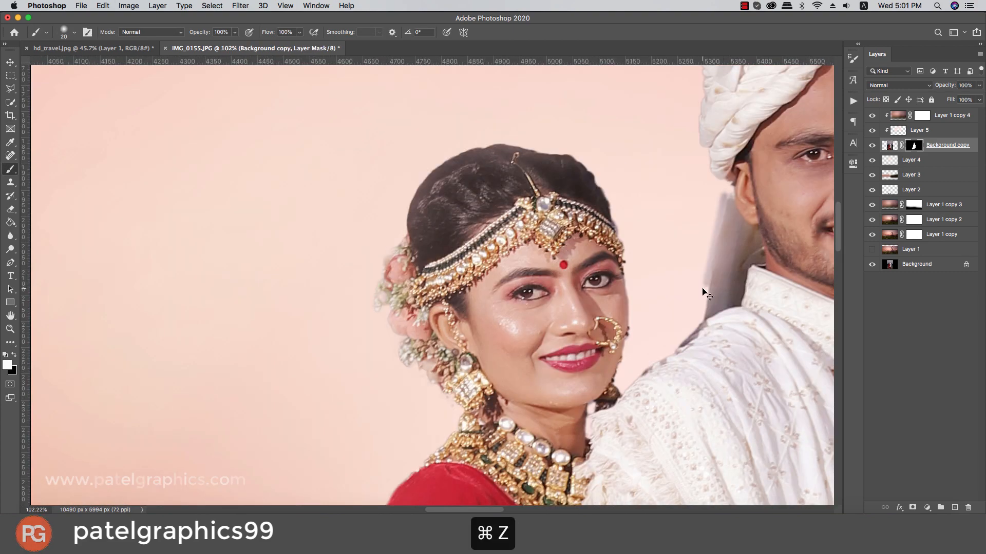
{"action": "key", "text": "x"}
Step: Paint black at 15 px on the couple's mask to clean the bride's red shawl edge and beaded skirt hem
{"action": "scroll", "coordinate": [402, 205], "scroll_direction": "down", "scroll_amount": 6}
{"action": "key", "text": "bracketleft"}
{"action": "key", "text": "bracketleft"}
{"action": "key", "text": "bracketleft"}
{"action": "scroll", "coordinate": [394, 187], "scroll_direction": "down", "scroll_amount": 4}
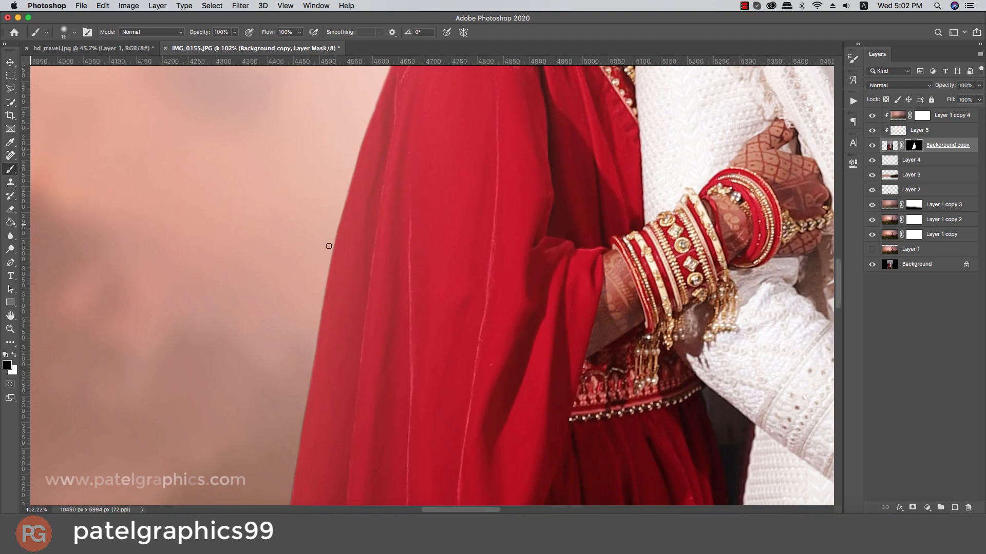
{"action": "scroll", "coordinate": [328, 244], "scroll_direction": "down", "scroll_amount": 6}
{"action": "scroll", "coordinate": [294, 385], "scroll_direction": "down", "scroll_amount": 8}
{"action": "scroll", "coordinate": [400, 239], "scroll_direction": "down", "scroll_amount": 6}
{"action": "scroll", "coordinate": [401, 239], "scroll_direction": "left", "scroll_amount": 3}
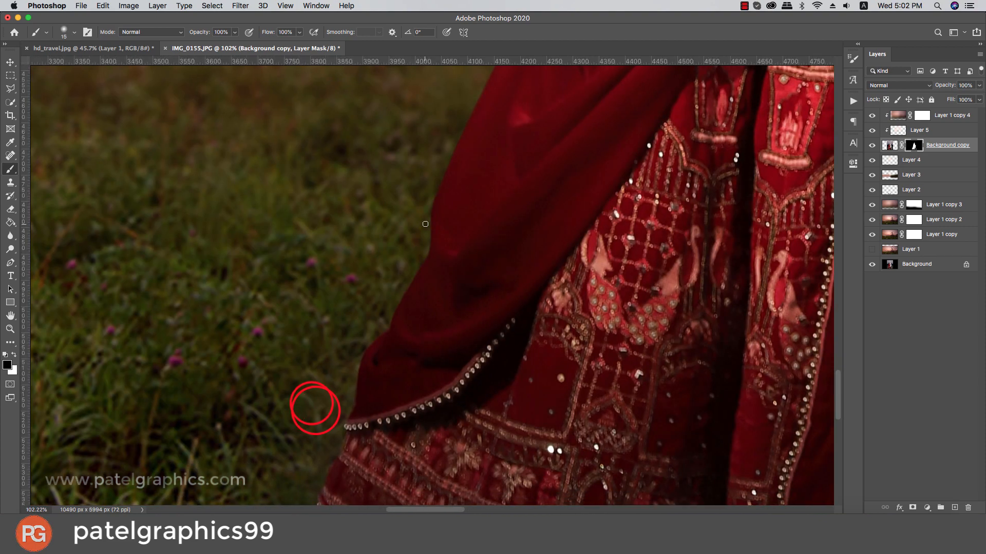
{"action": "scroll", "coordinate": [396, 290], "scroll_direction": "down", "scroll_amount": 10}
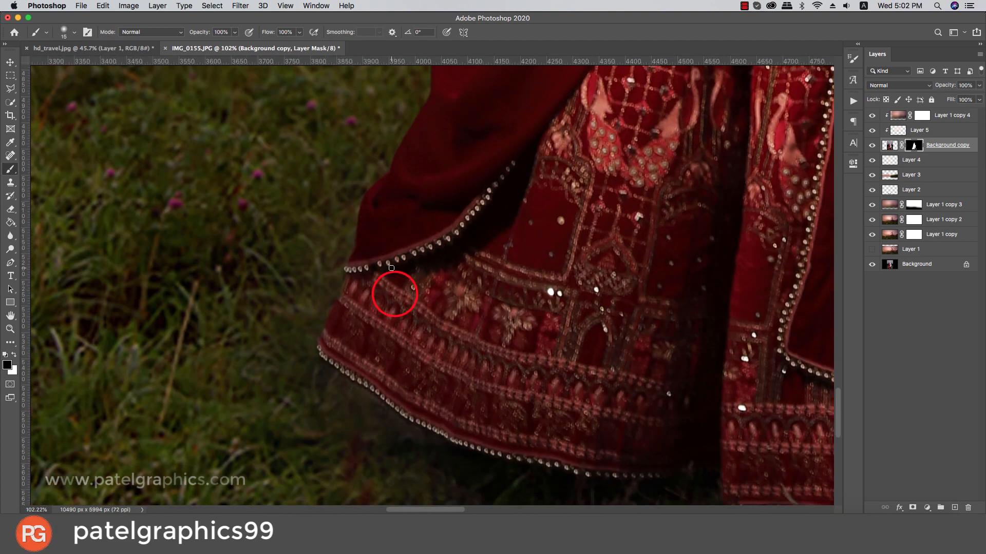
{"action": "scroll", "coordinate": [407, 279], "scroll_direction": "down", "scroll_amount": 15}
{"action": "scroll", "coordinate": [408, 279], "scroll_direction": "up", "scroll_amount": 10}
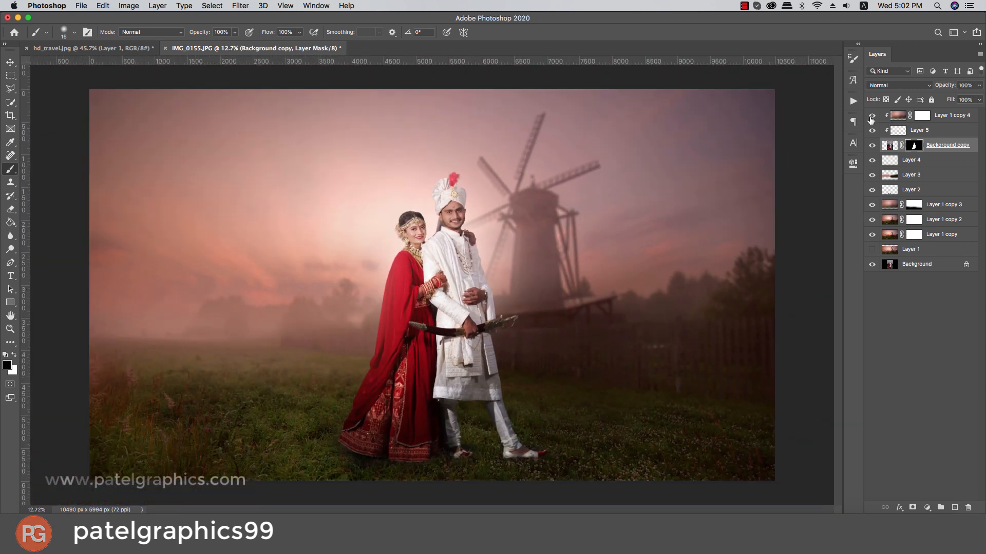
Step: Toggle the visibility of Layer 1 copy 4 and Layer 5 to compare the couple with and without each effect
{"action": "left_click", "coordinate": [871, 116]}
{"action": "left_click", "coordinate": [871, 116]}
{"action": "left_click", "coordinate": [872, 131]}
{"action": "left_click", "coordinate": [871, 131]}
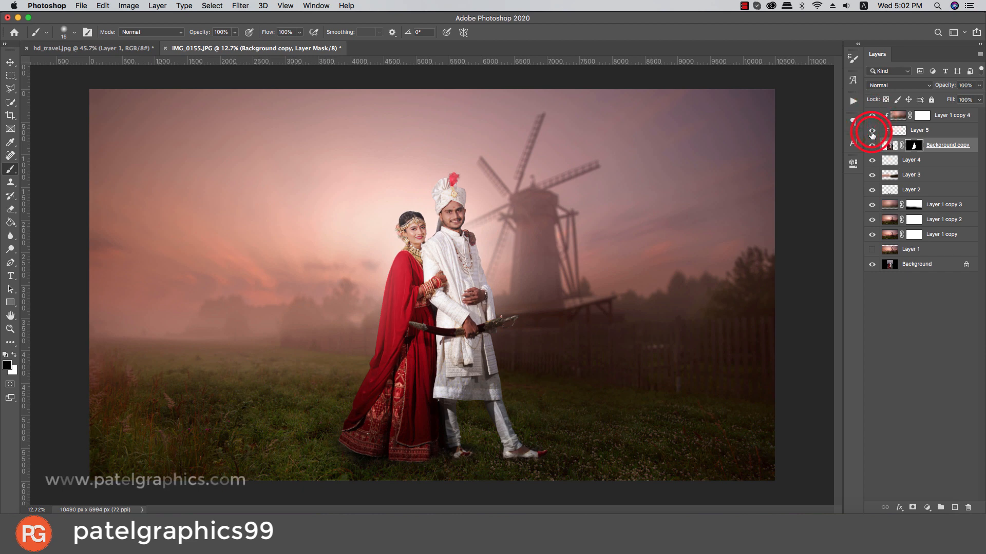
{"action": "left_click", "coordinate": [872, 131]}
{"action": "left_click", "coordinate": [873, 131]}
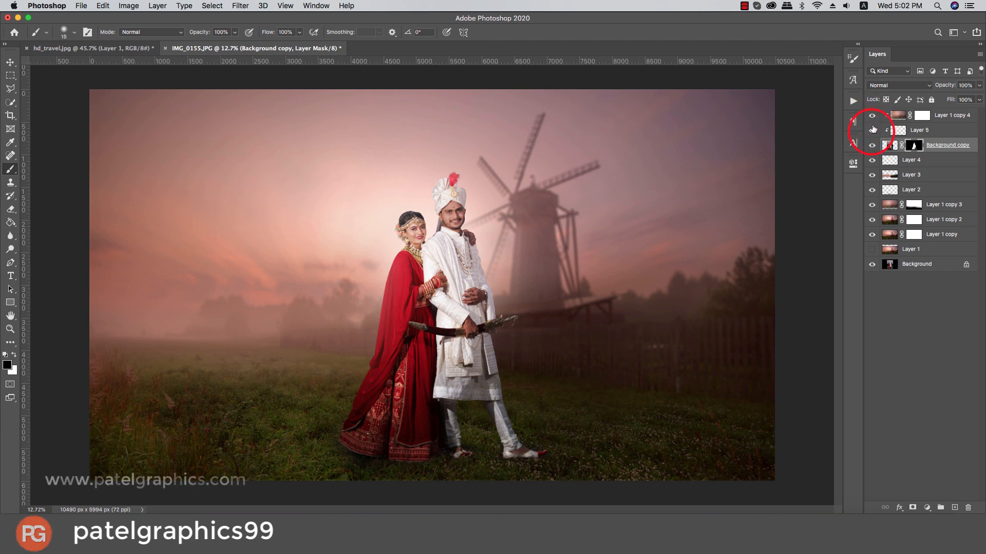
{"action": "scroll", "coordinate": [484, 135], "scroll_direction": "down", "scroll_amount": 1, "text": "alt"}
{"action": "scroll", "coordinate": [475, 146], "scroll_direction": "down", "scroll_amount": 1, "text": "alt"}
{"action": "key", "text": "v"}
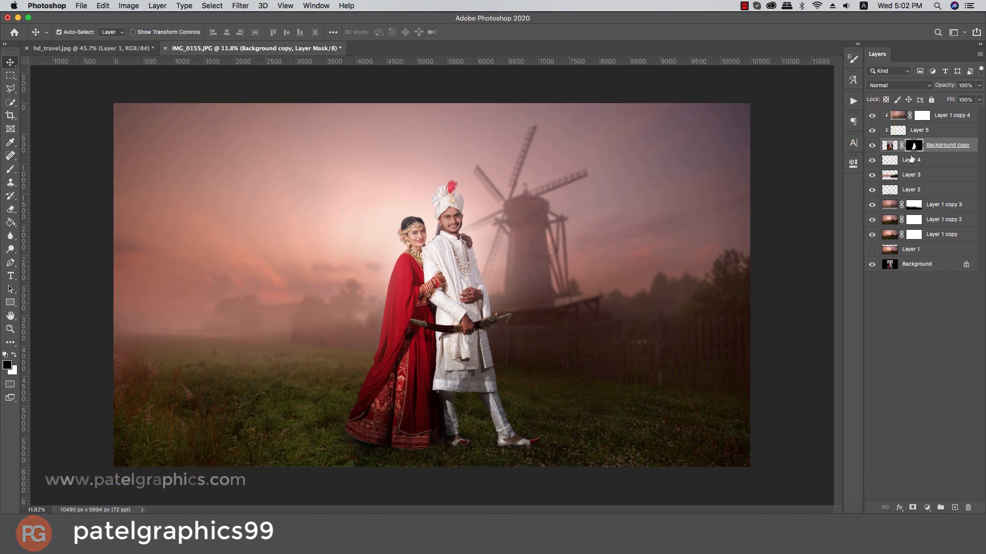
Step: Add a clipped layer directly above the couple layer and choose a dark olive sampled from the grass as the brush color
{"action": "left_click", "coordinate": [954, 507]}
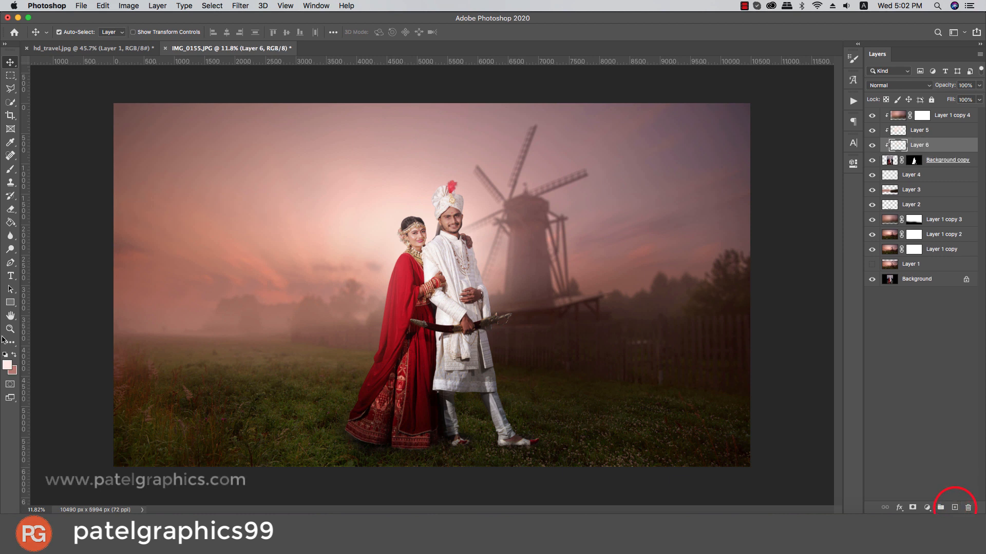
{"action": "left_click", "coordinate": [8, 364]}
{"action": "left_click", "coordinate": [529, 426]}
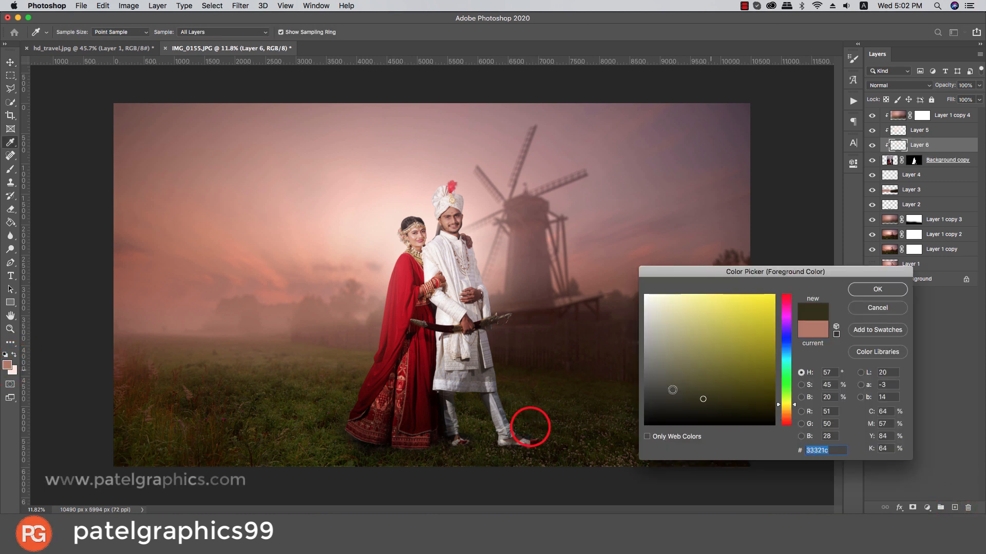
{"action": "left_click", "coordinate": [710, 407]}
{"action": "left_click", "coordinate": [862, 290]}
{"action": "key", "text": "b"}
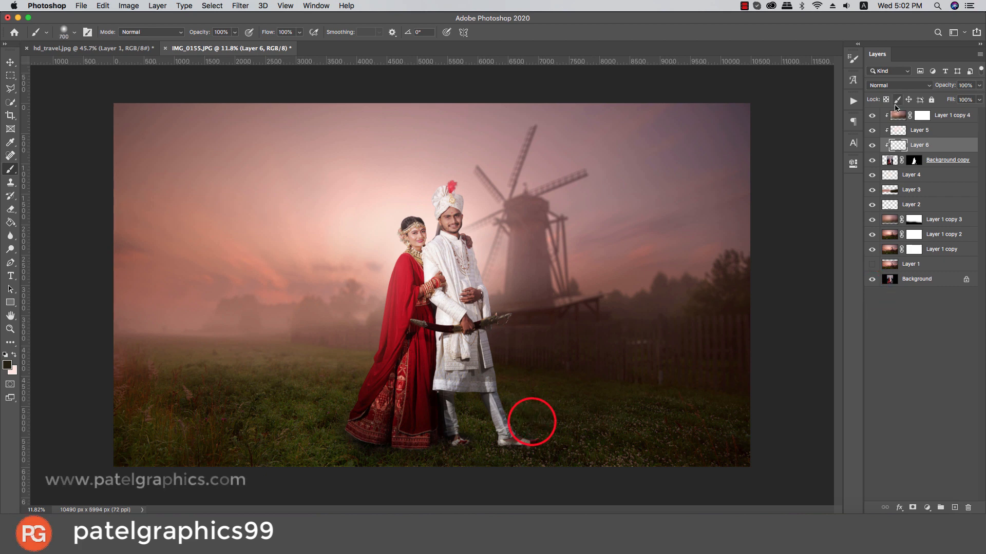
Step: Try the Screen blend mode on the new clipped layer with a dab at the groom's front shoe, and return it to Normal
{"action": "left_click", "coordinate": [894, 85]}
{"action": "left_click", "coordinate": [876, 158]}
{"action": "left_click", "coordinate": [547, 453]}
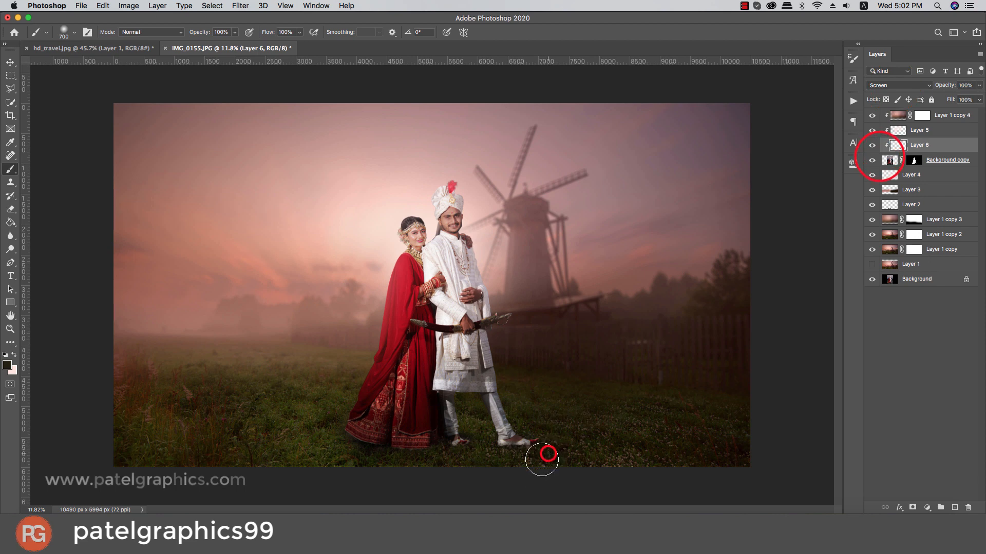
{"action": "key", "text": "bracketleft"}
{"action": "key", "text": "bracketleft"}
{"action": "left_click", "coordinate": [896, 87]}
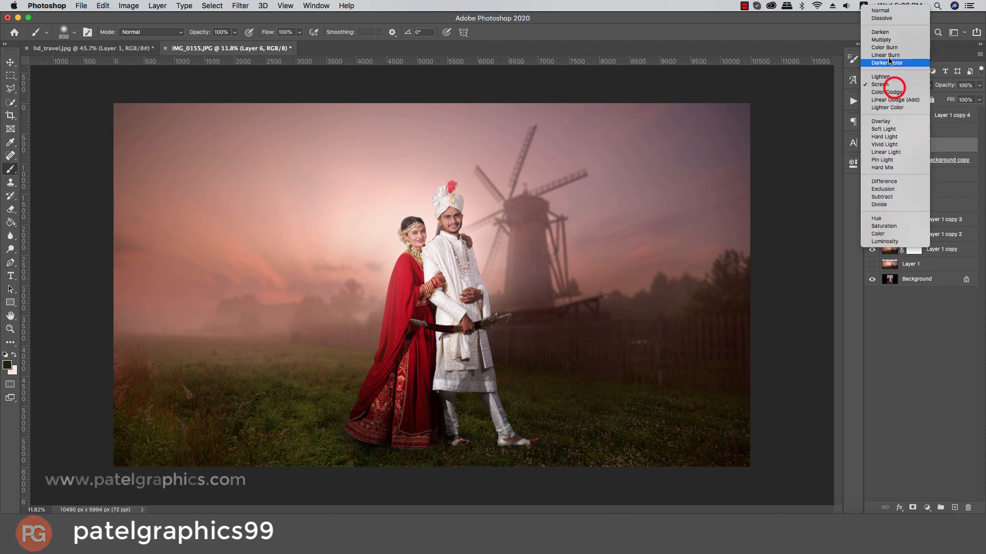
{"action": "left_click", "coordinate": [888, 26]}
Step: Reduce the clipped shading layer's opacity to 49% and dab the dark tone near the bride's skirt hem
{"action": "left_click", "coordinate": [979, 86]}
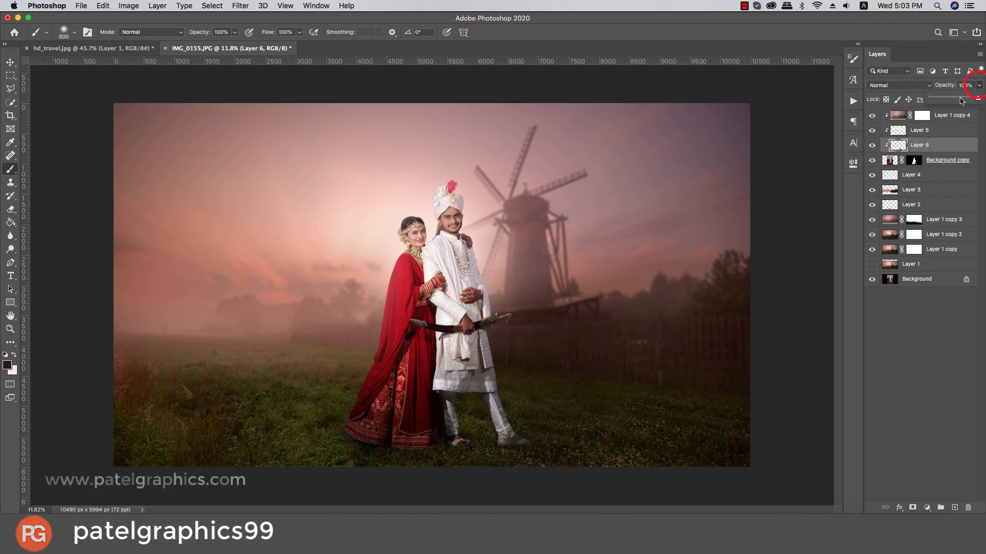
{"action": "key", "text": "bracketleft"}
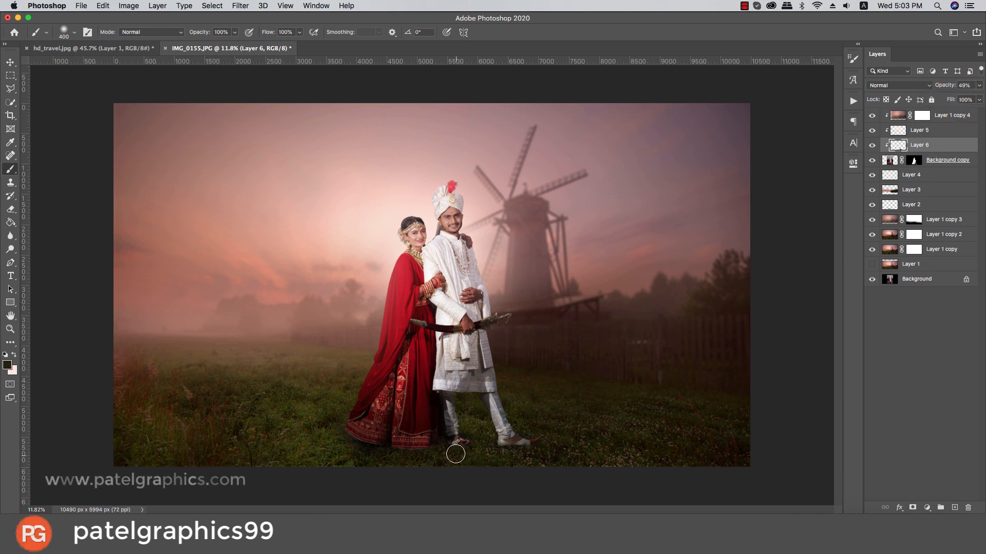
{"action": "key", "text": "bracketright"}
{"action": "key", "text": "bracketright"}
{"action": "key", "text": "bracketright"}
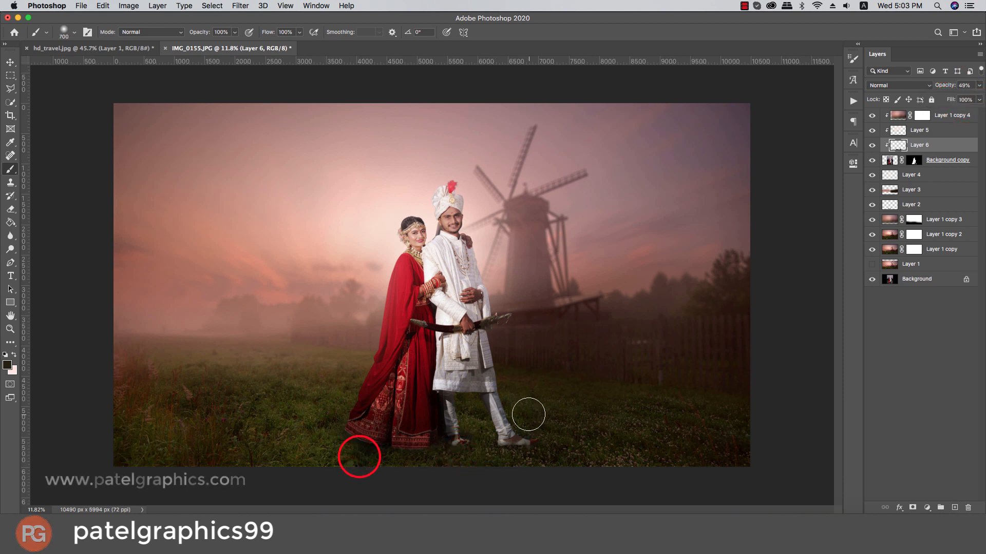
Step: Dab the dark olive at 700 px over the groom's feet and lower legs to blend them into the grass
{"action": "left_click", "coordinate": [478, 429]}
{"action": "left_click", "coordinate": [479, 441]}
{"action": "left_click", "coordinate": [480, 453]}
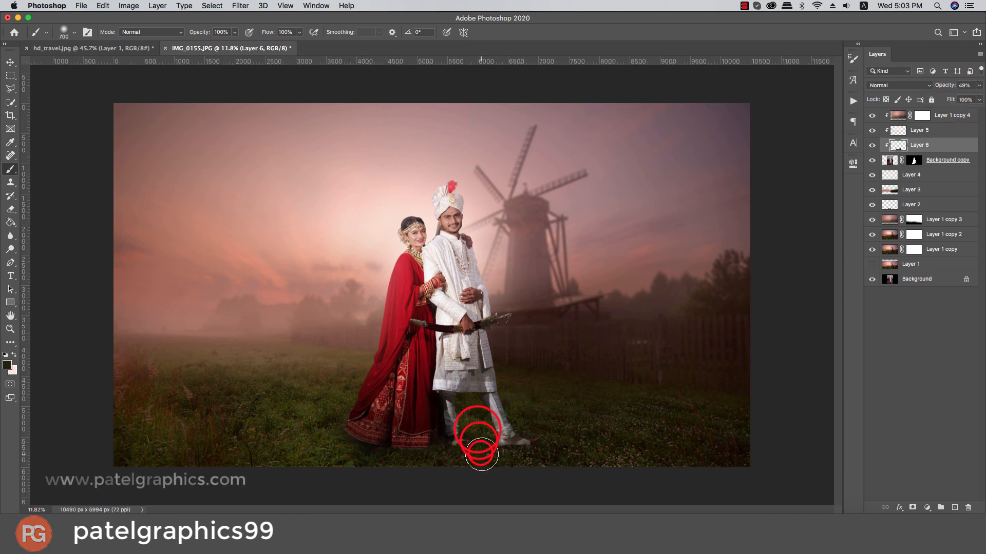
{"action": "left_click", "coordinate": [482, 454]}
{"action": "left_click", "coordinate": [471, 459]}
{"action": "left_click", "coordinate": [543, 464]}
{"action": "scroll", "coordinate": [588, 441], "scroll_direction": "down", "scroll_amount": 3}
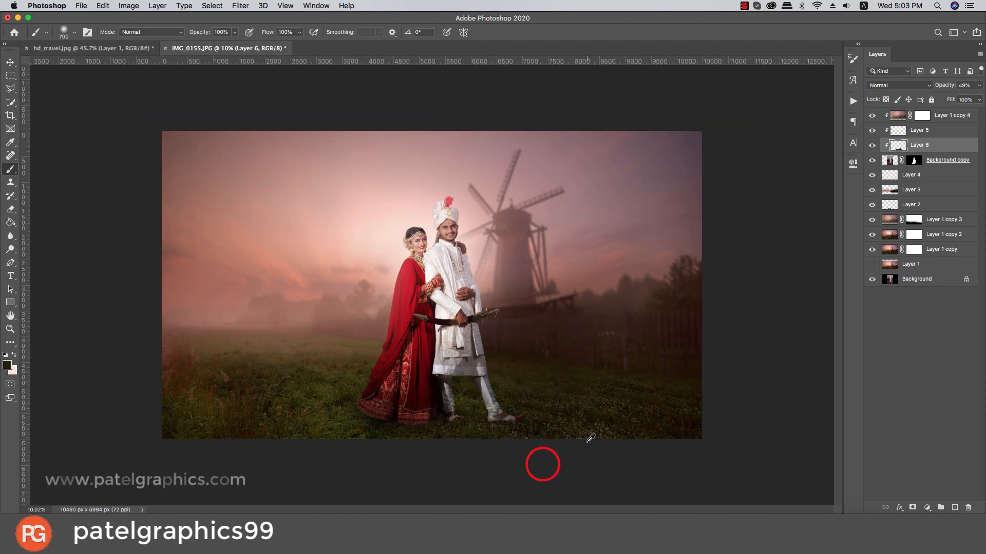
{"action": "scroll", "coordinate": [565, 426], "scroll_direction": "up", "scroll_amount": 2}
{"action": "key", "text": "v"}
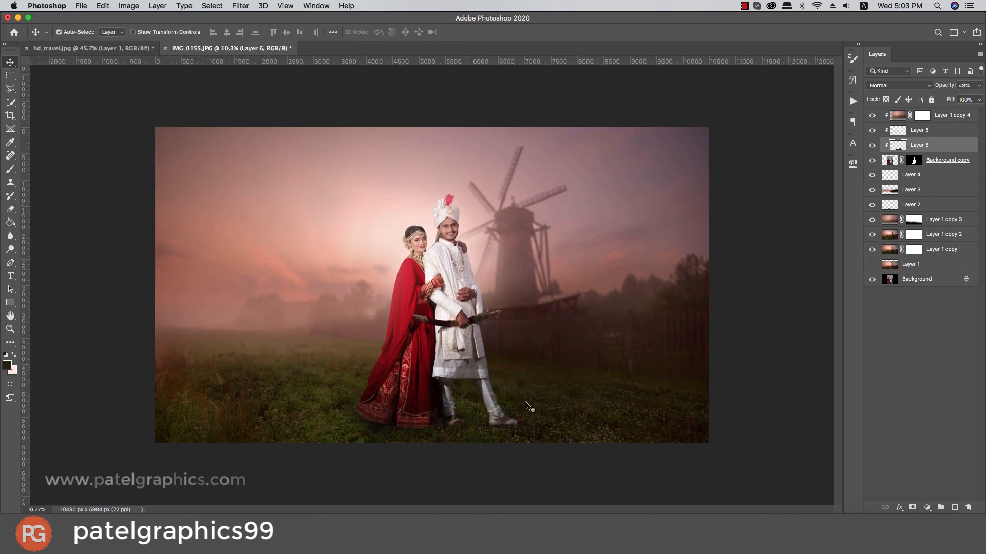
{"action": "scroll", "coordinate": [362, 391], "scroll_direction": "up", "scroll_amount": 1}
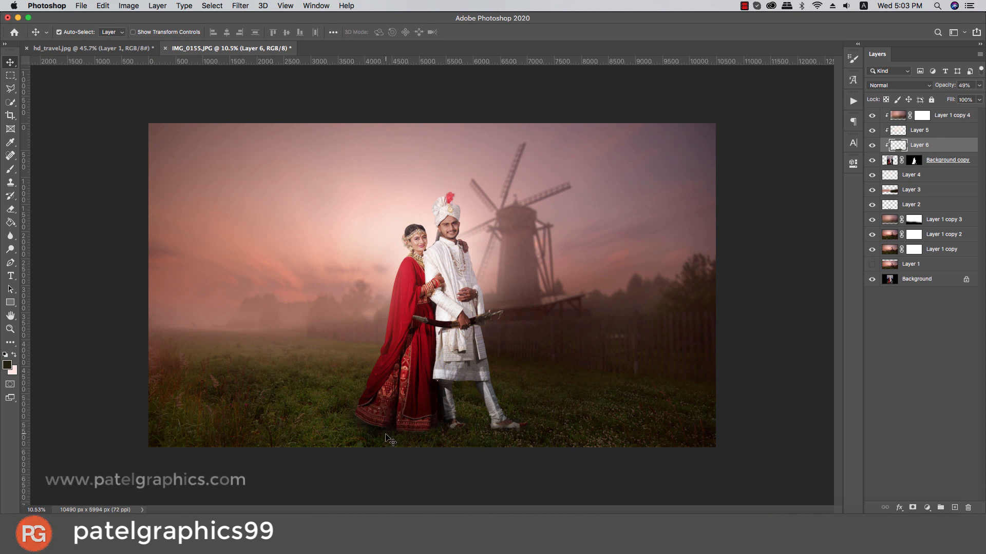
Step: Add a layer above Layer 1 copy 4 and fill it with the merged composite using Apply Image
{"action": "left_click", "coordinate": [963, 115]}
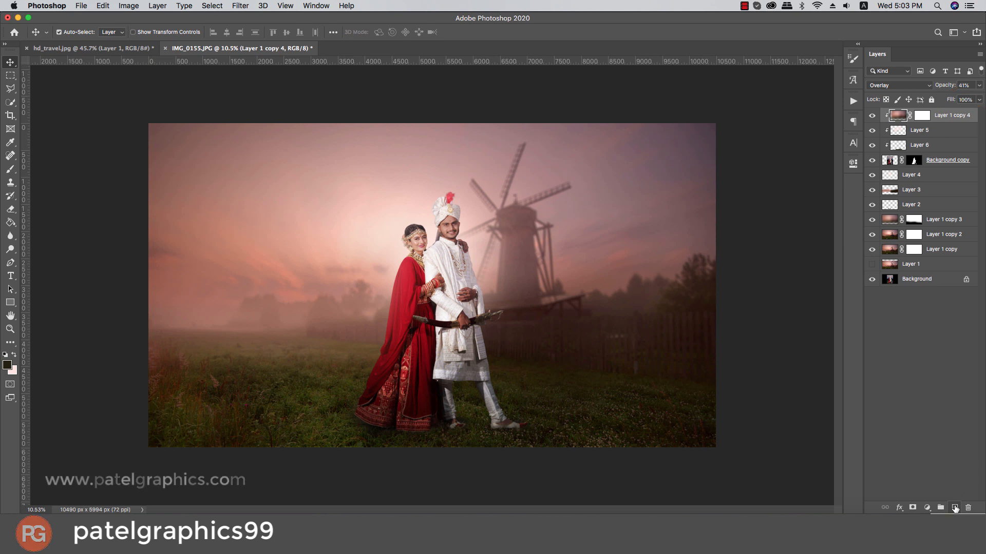
{"action": "left_click", "coordinate": [955, 507]}
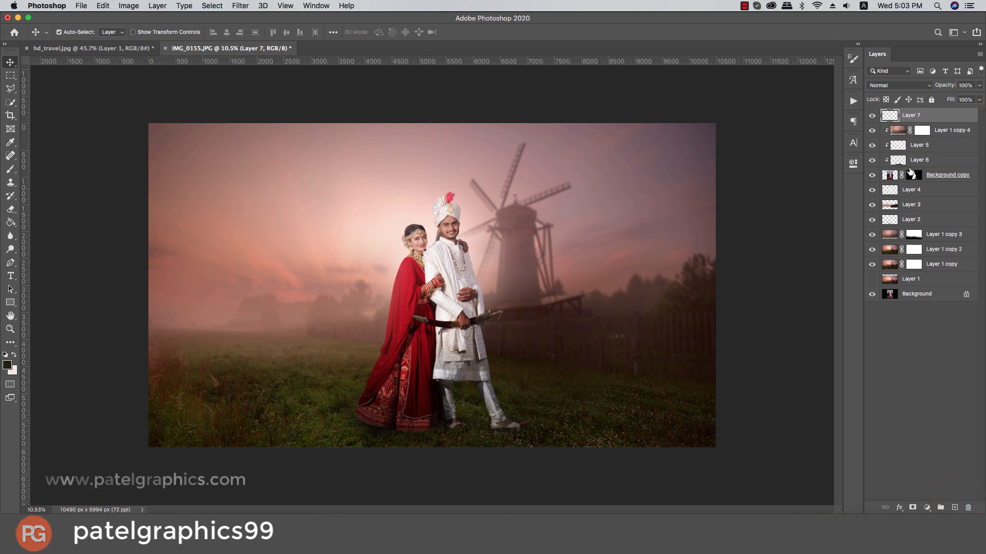
{"action": "left_click", "coordinate": [127, 6]}
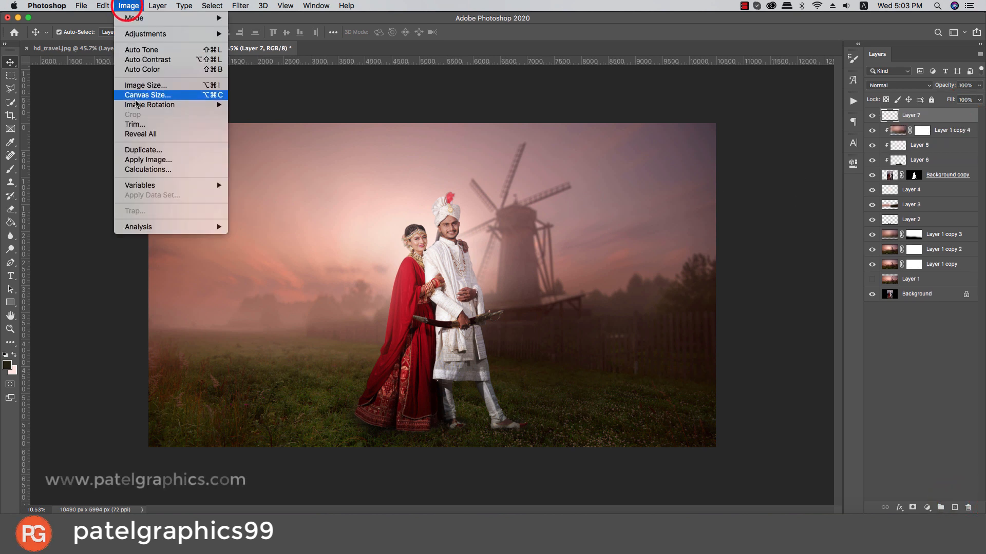
{"action": "left_click", "coordinate": [132, 159]}
{"action": "left_click", "coordinate": [576, 153]}
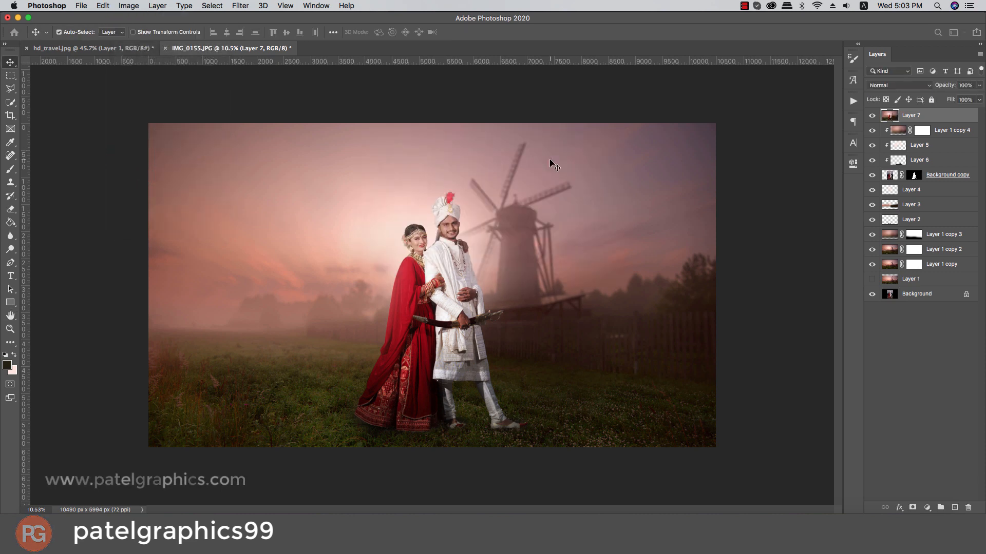
Step: Smooth the skin on the bride's cheek beside the nose with the Mixer Brush at 25 px
{"action": "scroll", "coordinate": [444, 216], "scroll_direction": "up", "scroll_amount": 10}
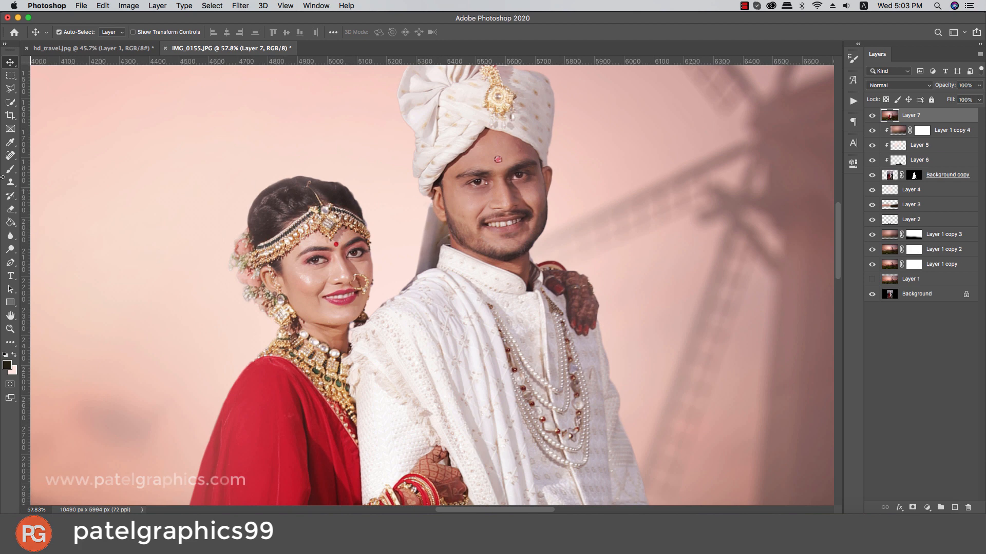
{"action": "right_click", "coordinate": [11, 175]}
{"action": "left_click", "coordinate": [113, 194]}
{"action": "scroll", "coordinate": [44, 194], "scroll_direction": "up", "scroll_amount": 5}
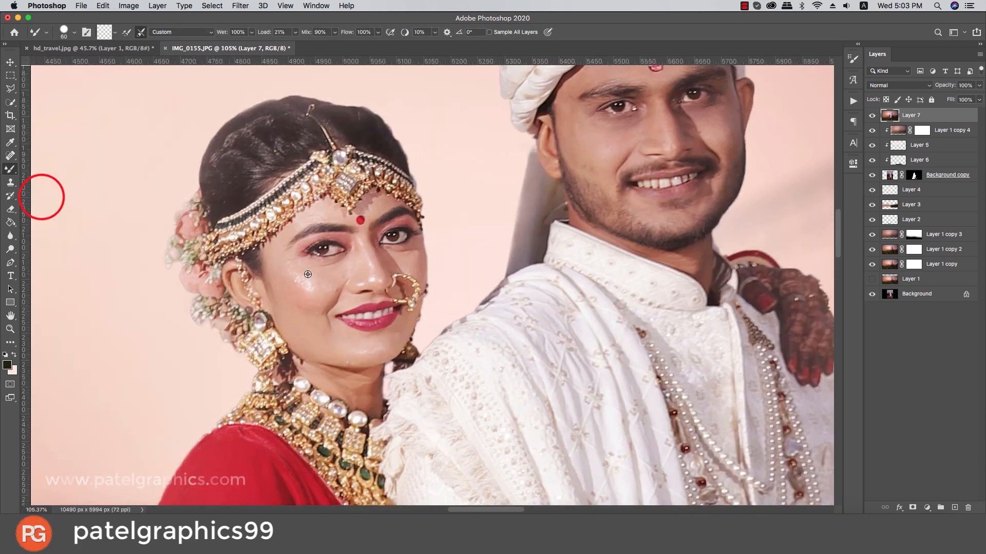
{"action": "scroll", "coordinate": [303, 272], "scroll_direction": "down", "scroll_amount": 1}
{"action": "key", "text": "bracketleft"}
{"action": "key", "text": "bracketleft"}
{"action": "key", "text": "bracketleft"}
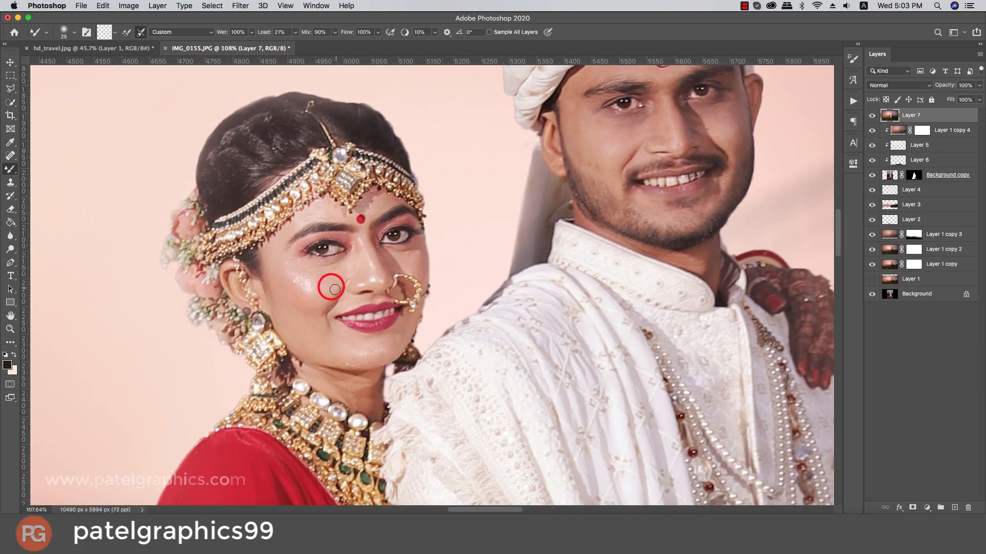
{"action": "mouse_move", "coordinate": [334, 289]}
{"action": "left_mouse_down"}
{"action": "mouse_move", "coordinate": [295, 278]}
{"action": "mouse_move", "coordinate": [306, 284]}
{"action": "mouse_move", "coordinate": [297, 286]}
{"action": "left_mouse_up"}
Step: Blend the bride's cheek, forehead and chin skin with a larger Mixer Brush of about 40 px, undoing an unwanted stroke
{"action": "key", "text": "bracketright"}
{"action": "key", "text": "bracketright"}
{"action": "key", "text": "bracketright"}
{"action": "key", "text": "bracketright"}
{"action": "key", "text": "bracketright"}
{"action": "key", "text": "bracketright"}
{"action": "key", "text": "bracketright"}
{"action": "mouse_move", "coordinate": [314, 282]}
{"action": "left_mouse_down"}
{"action": "mouse_move", "coordinate": [280, 286]}
{"action": "mouse_move", "coordinate": [302, 289]}
{"action": "mouse_move", "coordinate": [303, 299]}
{"action": "mouse_move", "coordinate": [282, 289]}
{"action": "mouse_move", "coordinate": [325, 345]}
{"action": "mouse_move", "coordinate": [354, 363]}
{"action": "left_mouse_up"}
{"action": "key", "text": "super+z"}
{"action": "key", "text": "bracketleft"}
{"action": "key", "text": "bracketleft"}
{"action": "key", "text": "bracketleft"}
{"action": "key", "text": "bracketright"}
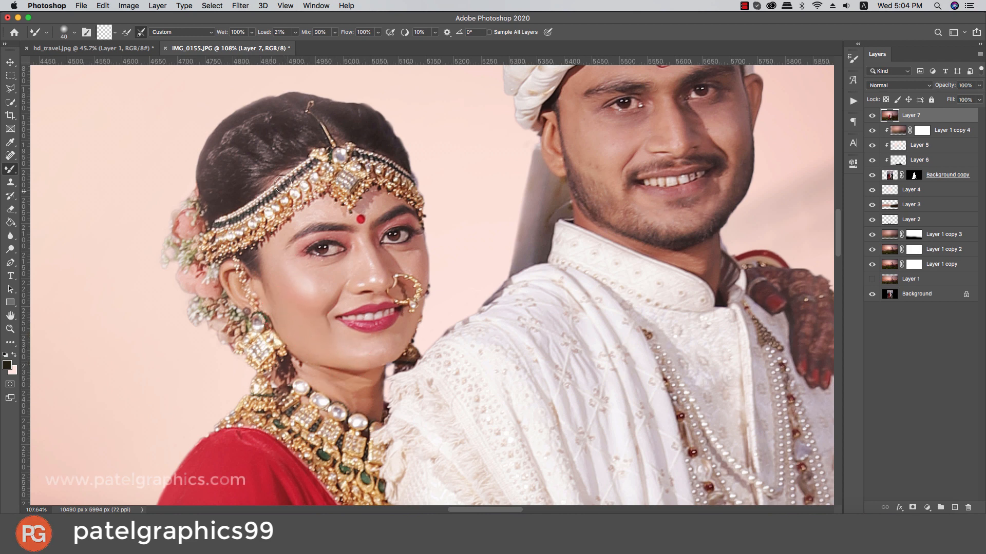
{"action": "mouse_move", "coordinate": [311, 214]}
{"action": "left_mouse_down"}
{"action": "mouse_move", "coordinate": [274, 266]}
{"action": "mouse_move", "coordinate": [322, 272]}
{"action": "mouse_move", "coordinate": [324, 292]}
{"action": "mouse_move", "coordinate": [342, 275]}
{"action": "mouse_move", "coordinate": [317, 319]}
{"action": "mouse_move", "coordinate": [362, 352]}
{"action": "left_mouse_up"}
Step: Smooth the bride's nose and the skin beside her nostril with progressively smaller Mixer Brush sizes, down to 10 px
{"action": "key", "text": "bracketright"}
{"action": "key", "text": "bracketleft"}
{"action": "key", "text": "bracketleft"}
{"action": "key", "text": "bracketleft"}
{"action": "left_click_drag", "start_coordinate": [371, 278], "coordinate": [368, 279]}
{"action": "left_click", "coordinate": [373, 271]}
{"action": "key", "text": "bracketleft"}
{"action": "key", "text": "bracketleft"}
{"action": "mouse_move", "coordinate": [372, 270]}
{"action": "left_mouse_down"}
{"action": "mouse_move", "coordinate": [361, 239]}
{"action": "mouse_move", "coordinate": [368, 272]}
{"action": "left_mouse_up"}
{"action": "key", "text": "bracketright"}
{"action": "key", "text": "bracketleft"}
{"action": "key", "text": "bracketleft"}
{"action": "left_click_drag", "start_coordinate": [358, 287], "coordinate": [361, 285]}
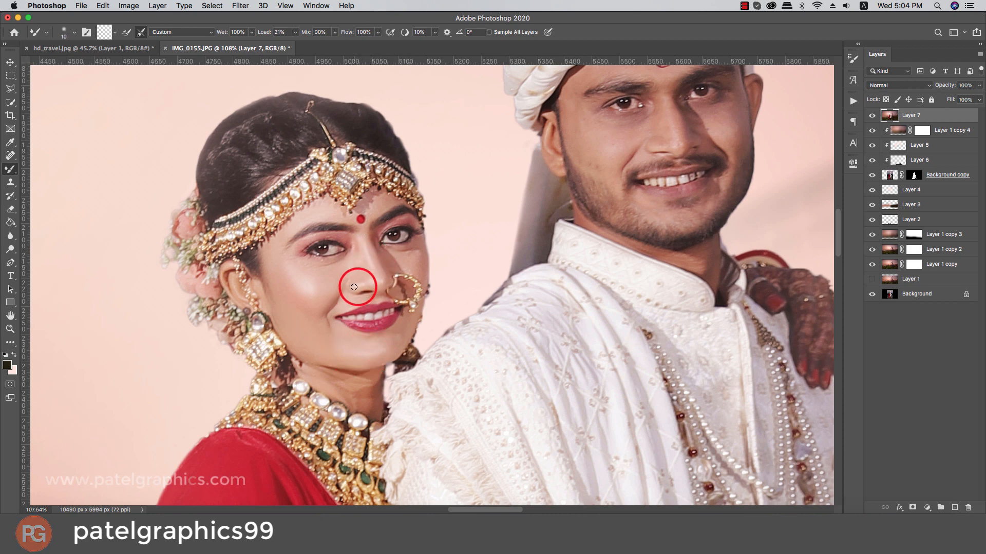
Step: Smooth the side of the bride's nose and the cheek beyond the nose ring, enlarging the Mixer Brush from 20 px
{"action": "key", "text": "bracketright"}
{"action": "key", "text": "bracketright"}
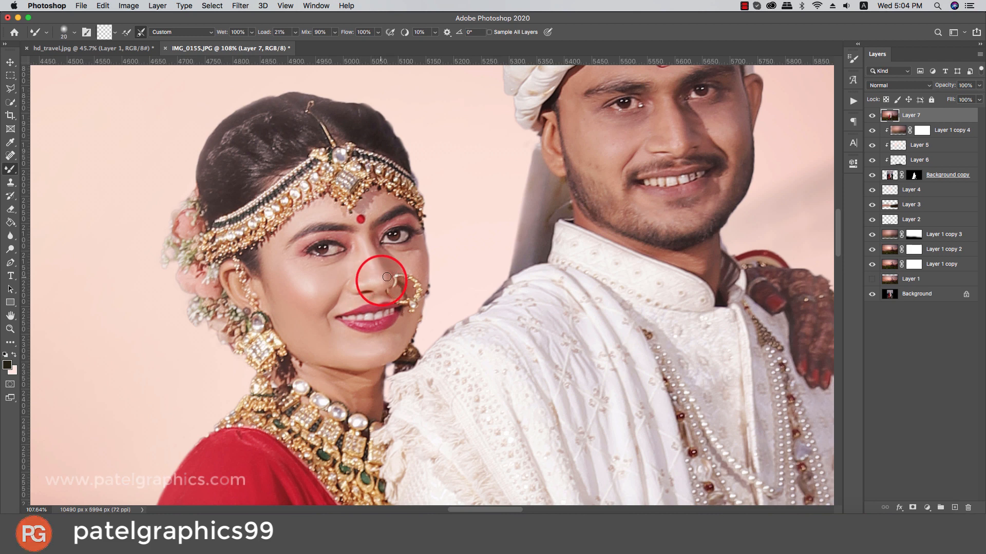
{"action": "key", "text": "bracketright"}
{"action": "left_click_drag", "start_coordinate": [411, 269], "coordinate": [413, 264]}
Step: Set the Mixer Brush's wetness to 21%
{"action": "scroll", "coordinate": [414, 264], "scroll_direction": "down", "scroll_amount": 8}
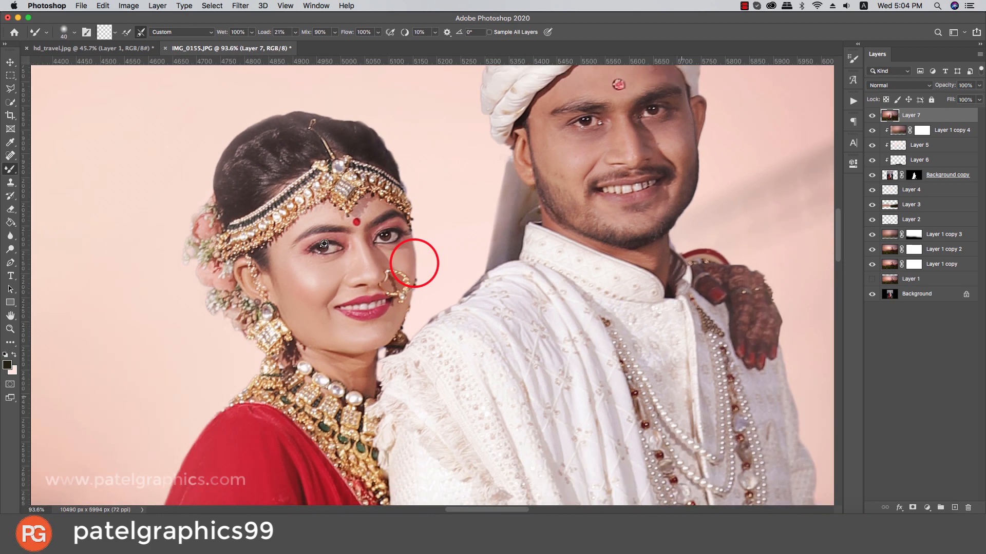
{"action": "scroll", "coordinate": [322, 262], "scroll_direction": "up", "scroll_amount": 5}
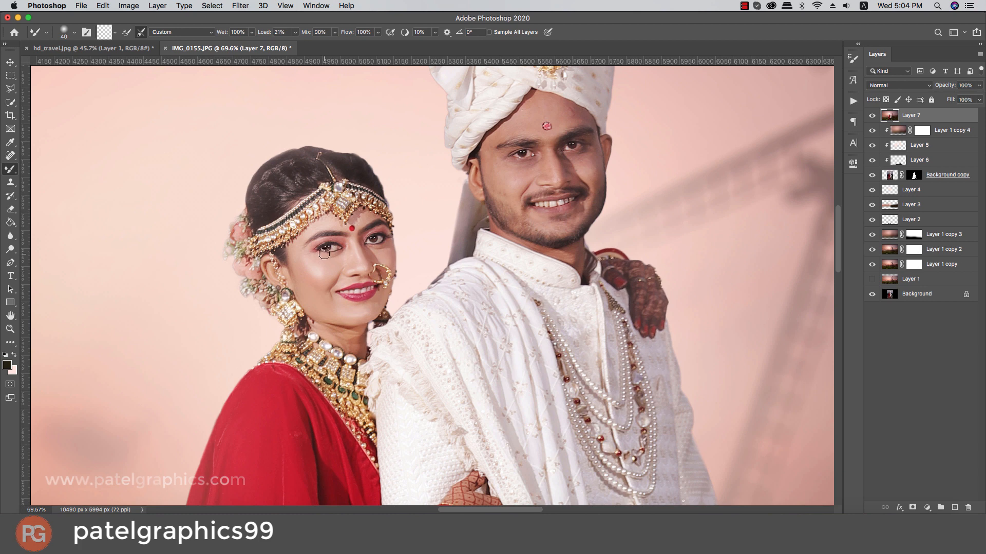
{"action": "key", "text": "bracketright"}
{"action": "key", "text": "bracketright"}
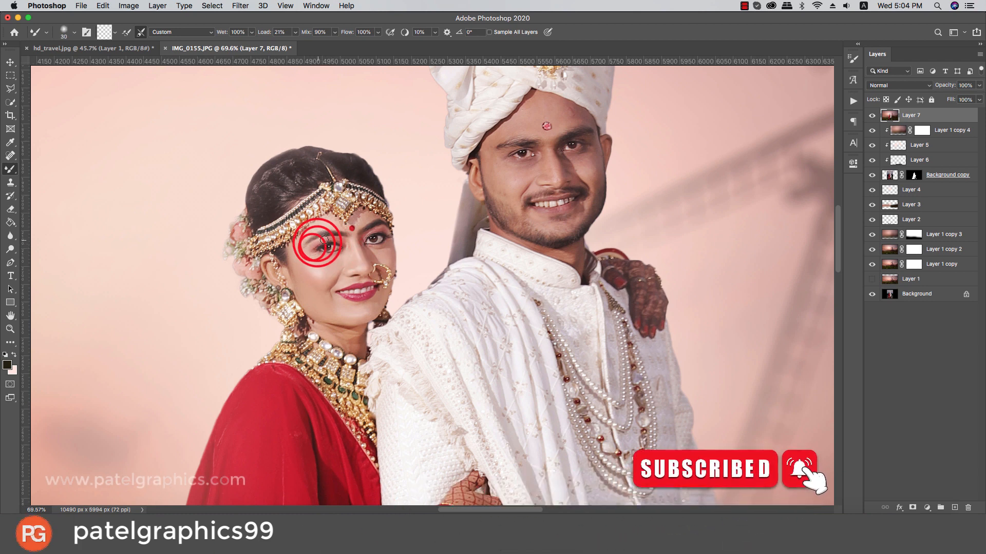
{"action": "left_click", "coordinate": [251, 32]}
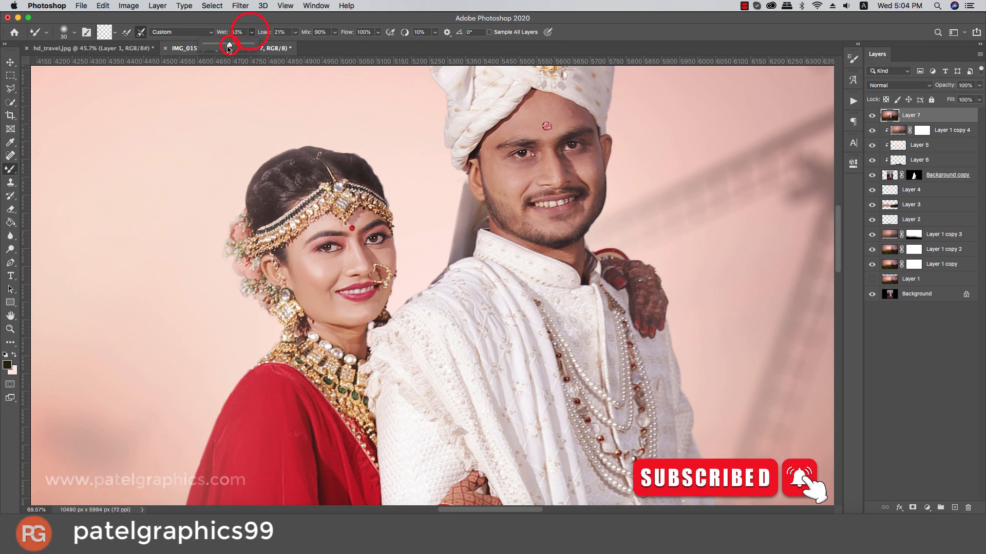
{"action": "left_click_drag", "start_coordinate": [230, 45], "coordinate": [215, 46]}
Step: Blend a small patch of the groom's cheek with the Mixer Brush at 35 px
{"action": "key", "text": "bracketright"}
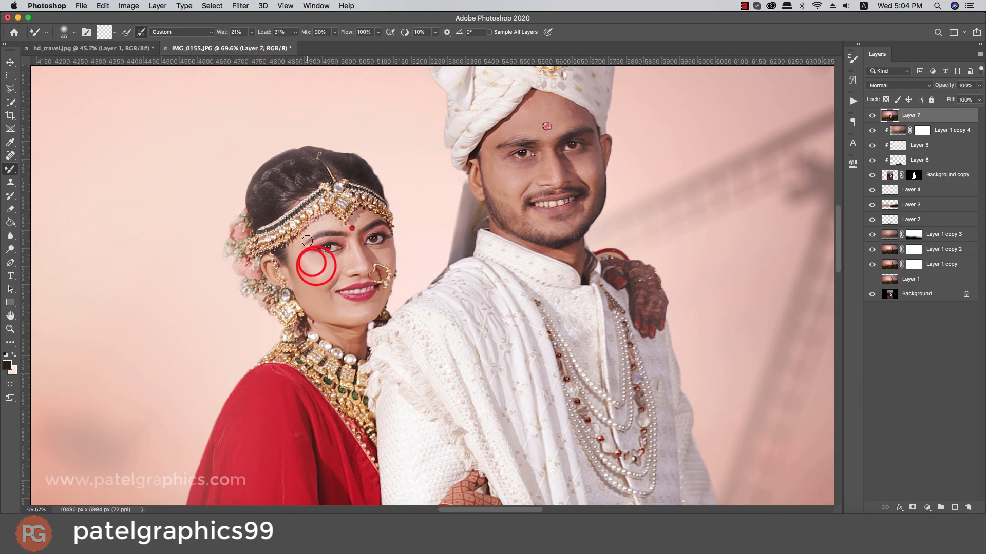
{"action": "key", "text": "bracketleft"}
{"action": "scroll", "coordinate": [307, 241], "scroll_direction": "up", "scroll_amount": 3}
{"action": "left_click_drag", "start_coordinate": [622, 148], "coordinate": [627, 146]}
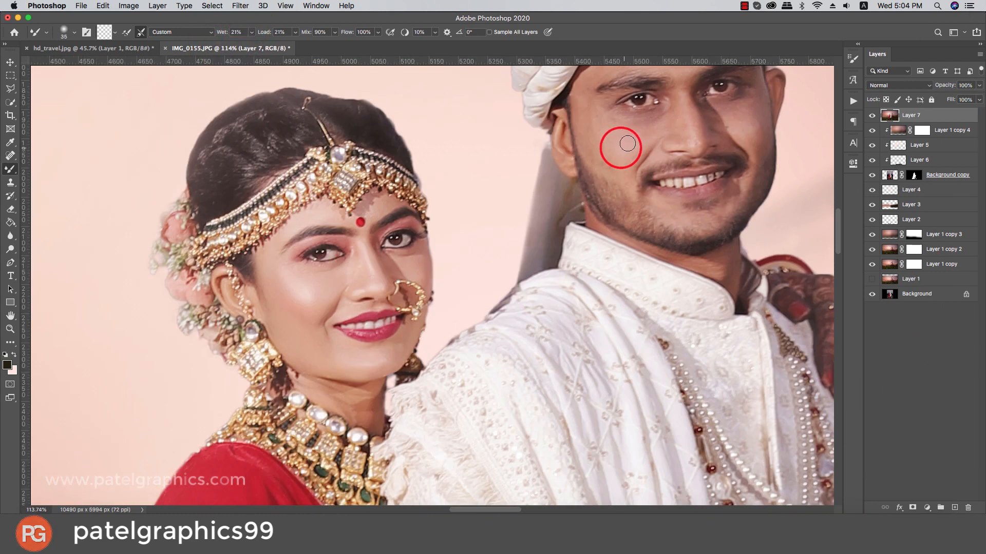
Step: Smooth the skin around the bride's eye on the earring side with the Mixer Brush at 20 px
{"action": "left_click", "coordinate": [353, 263]}
{"action": "key", "text": "bracketleft"}
{"action": "left_click", "coordinate": [294, 253]}
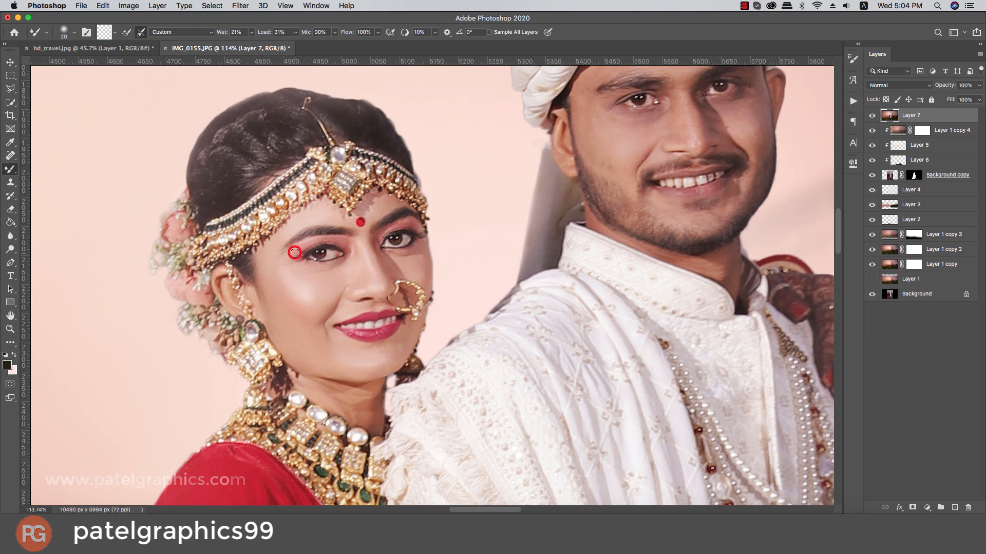
{"action": "left_click_drag", "start_coordinate": [337, 240], "coordinate": [344, 243]}
{"action": "left_click_drag", "start_coordinate": [347, 248], "coordinate": [316, 268]}
{"action": "mouse_move", "coordinate": [310, 269]}
{"action": "left_mouse_down"}
{"action": "mouse_move", "coordinate": [295, 266]}
{"action": "mouse_move", "coordinate": [300, 251]}
{"action": "left_mouse_up"}
Step: Blend the skin around the bride's other eye with a smaller Mixer Brush, and her nose at 30 px
{"action": "key", "text": "bracketleft"}
{"action": "left_click_drag", "start_coordinate": [378, 242], "coordinate": [411, 225]}
{"action": "key", "text": "bracketright"}
{"action": "key", "text": "bracketright"}
{"action": "left_click_drag", "start_coordinate": [372, 267], "coordinate": [374, 255]}
{"action": "scroll", "coordinate": [399, 269], "scroll_direction": "down", "scroll_amount": 10}
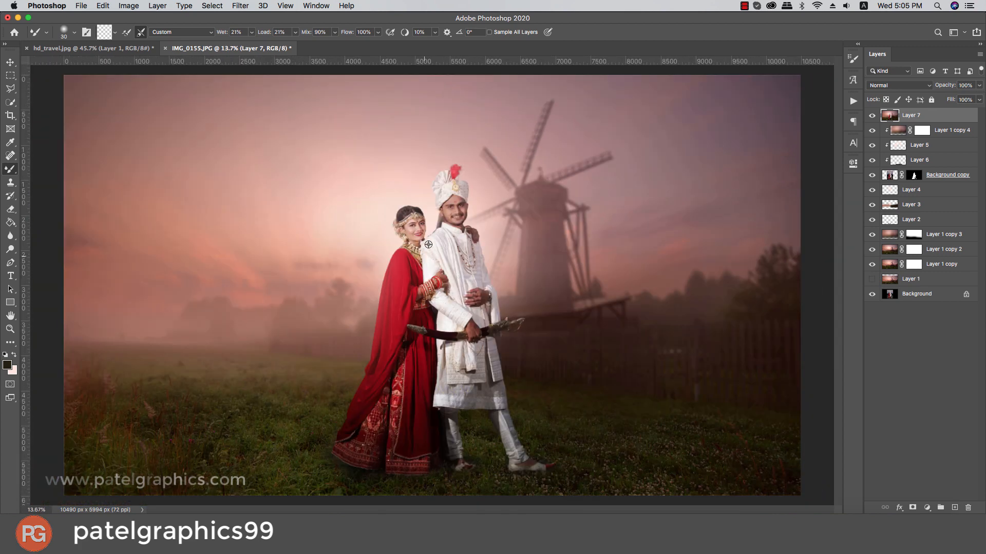
Step: Smooth the groom's cheek between his ear and nose with the Mixer Brush enlarged to 60 px
{"action": "scroll", "coordinate": [421, 224], "scroll_direction": "up", "scroll_amount": 5}
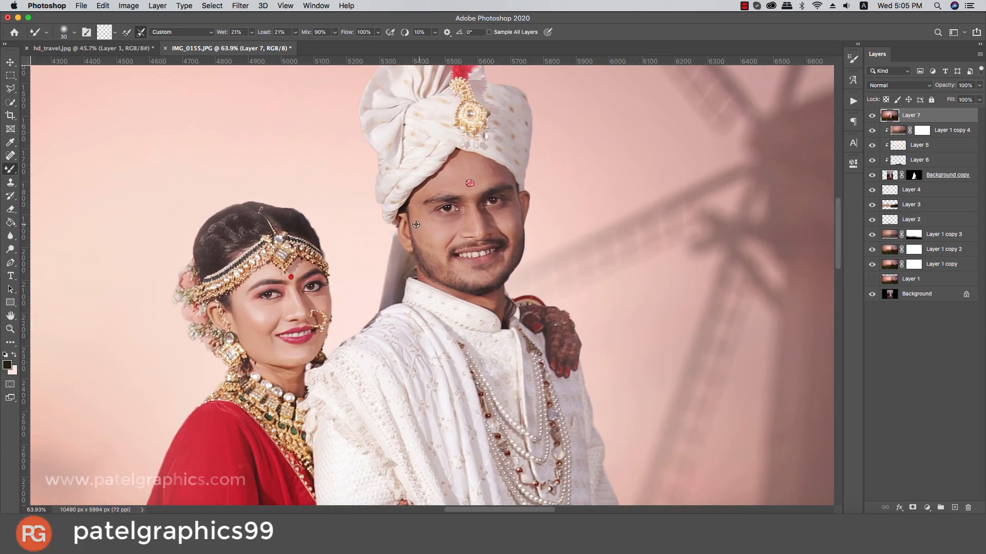
{"action": "scroll", "coordinate": [421, 225], "scroll_direction": "up", "scroll_amount": 5}
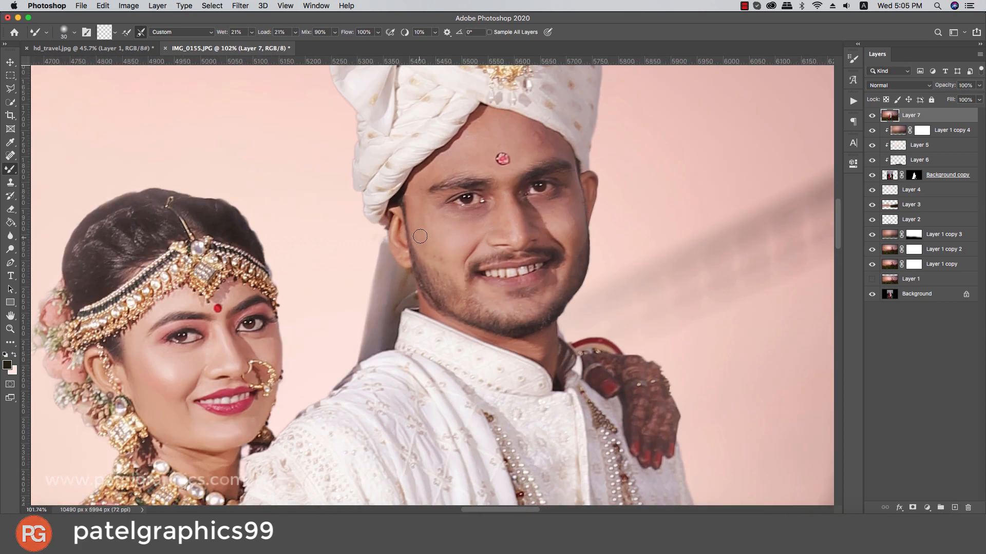
{"action": "key", "text": "bracketright"}
{"action": "left_click_drag", "start_coordinate": [434, 239], "coordinate": [416, 205]}
{"action": "mouse_move", "coordinate": [452, 240]}
{"action": "left_mouse_down"}
{"action": "mouse_move", "coordinate": [477, 226]}
{"action": "mouse_move", "coordinate": [457, 269]}
{"action": "mouse_move", "coordinate": [441, 261]}
{"action": "left_mouse_up"}
{"action": "left_click_drag", "start_coordinate": [437, 238], "coordinate": [430, 225]}
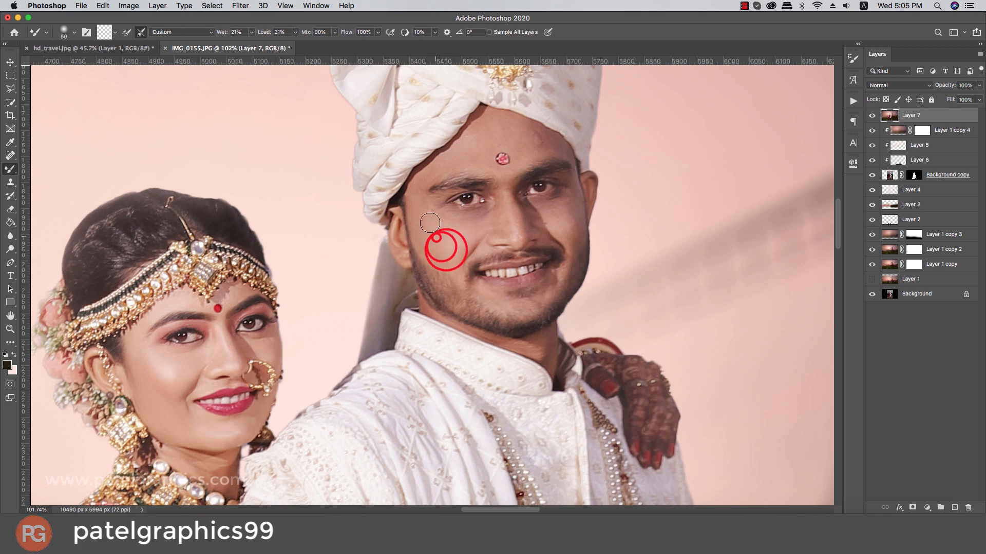
Step: Smooth the groom's forehead and far cheek, reducing the Mixer Brush size for the cheek
{"action": "mouse_move", "coordinate": [446, 160]}
{"action": "left_mouse_down"}
{"action": "mouse_move", "coordinate": [522, 138]}
{"action": "mouse_move", "coordinate": [568, 142]}
{"action": "mouse_move", "coordinate": [552, 152]}
{"action": "left_mouse_up"}
{"action": "mouse_move", "coordinate": [555, 225]}
{"action": "left_mouse_down"}
{"action": "mouse_move", "coordinate": [568, 241]}
{"action": "mouse_move", "coordinate": [573, 202]}
{"action": "mouse_move", "coordinate": [561, 225]}
{"action": "mouse_move", "coordinate": [574, 208]}
{"action": "mouse_move", "coordinate": [563, 227]}
{"action": "left_mouse_up"}
{"action": "key", "text": "bracketleft"}
{"action": "key", "text": "bracketleft"}
{"action": "left_click_drag", "start_coordinate": [572, 229], "coordinate": [546, 225]}
Step: Smooth the tip and bridge of the groom's nose with a small Mixer Brush, enlarging it to 35 px
{"action": "key", "text": "bracketleft"}
{"action": "mouse_move", "coordinate": [518, 234]}
{"action": "left_mouse_down"}
{"action": "mouse_move", "coordinate": [513, 209]}
{"action": "mouse_move", "coordinate": [511, 236]}
{"action": "mouse_move", "coordinate": [486, 235]}
{"action": "mouse_move", "coordinate": [521, 223]}
{"action": "left_mouse_up"}
{"action": "key", "text": "bracketright"}
{"action": "left_click_drag", "start_coordinate": [520, 224], "coordinate": [517, 216]}
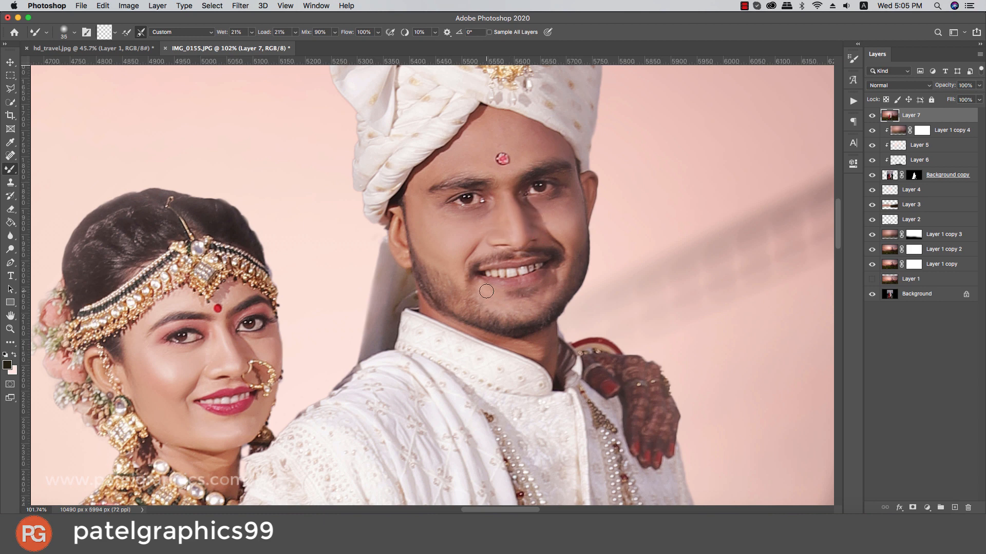
Step: Blend the groom's skin beside his mouth and along the beard edge, undoing the last stroke
{"action": "left_click_drag", "start_coordinate": [486, 291], "coordinate": [459, 287]}
{"action": "left_click_drag", "start_coordinate": [448, 260], "coordinate": [466, 265]}
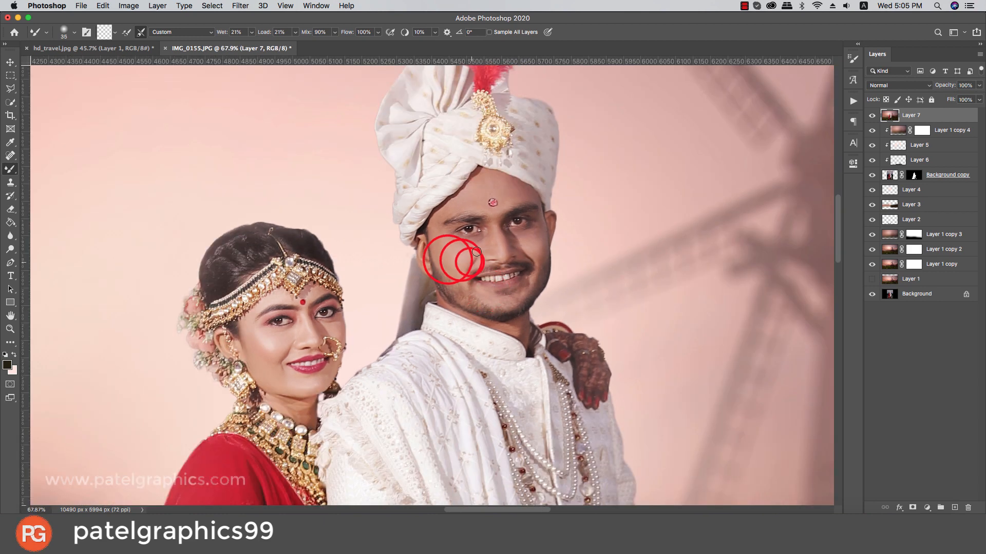
{"action": "scroll", "coordinate": [445, 270], "scroll_direction": "down", "scroll_amount": 2}
{"action": "key", "text": "super+z"}
{"action": "scroll", "coordinate": [444, 270], "scroll_direction": "down", "scroll_amount": 5}
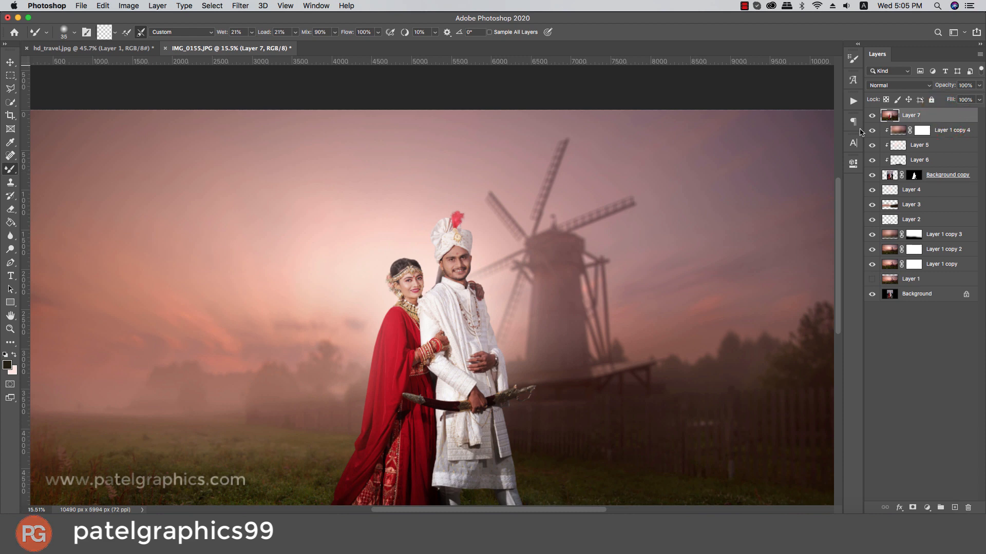
Step: Duplicate the retouched layer, set the copy's blend mode to Screen and give it an inverted, all-black layer mask
{"action": "key", "text": "super+j"}
{"action": "left_click", "coordinate": [896, 85]}
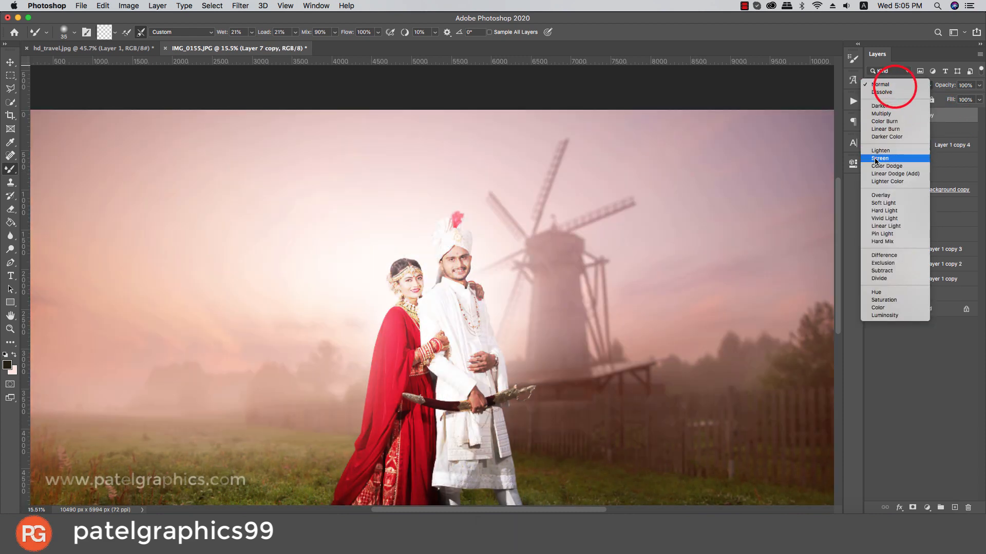
{"action": "left_click", "coordinate": [875, 160]}
{"action": "left_click", "coordinate": [911, 506]}
{"action": "key", "text": "super+i"}
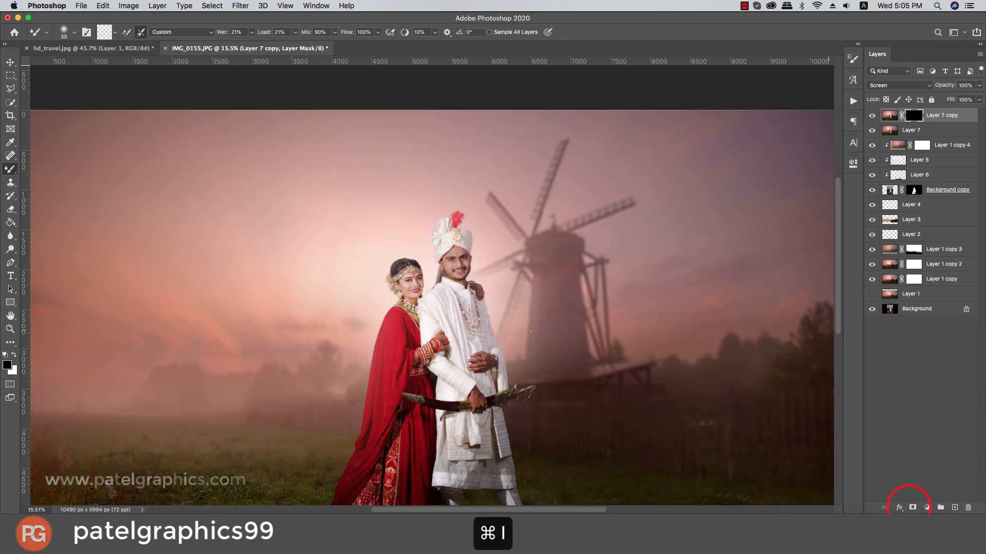
Step: Paint white on the Screen layer's mask along the groom's temple with the regular Brush at 35 px
{"action": "scroll", "coordinate": [452, 255], "scroll_direction": "up", "scroll_amount": 3}
{"action": "scroll", "coordinate": [452, 255], "scroll_direction": "up", "scroll_amount": 2}
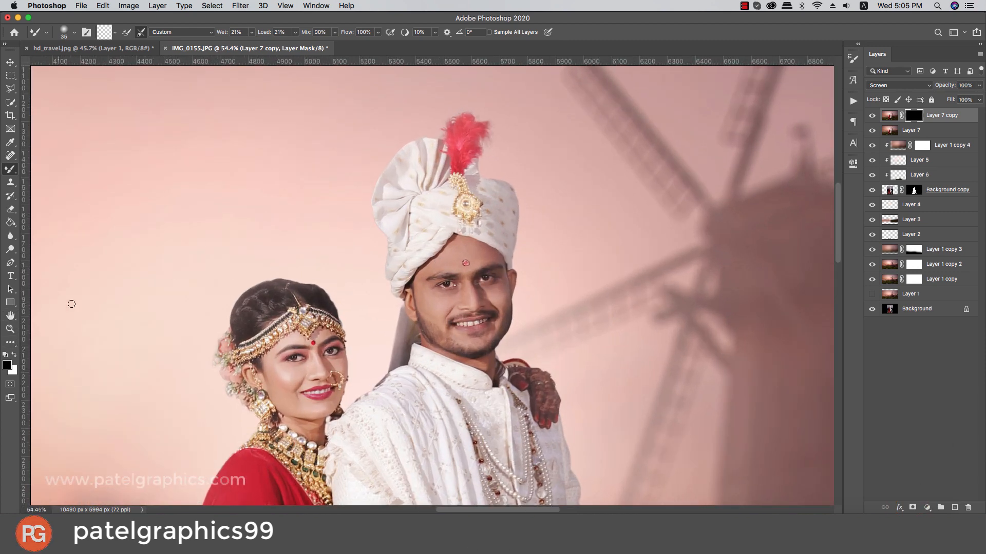
{"action": "right_click", "coordinate": [11, 170]}
{"action": "left_click", "coordinate": [41, 162]}
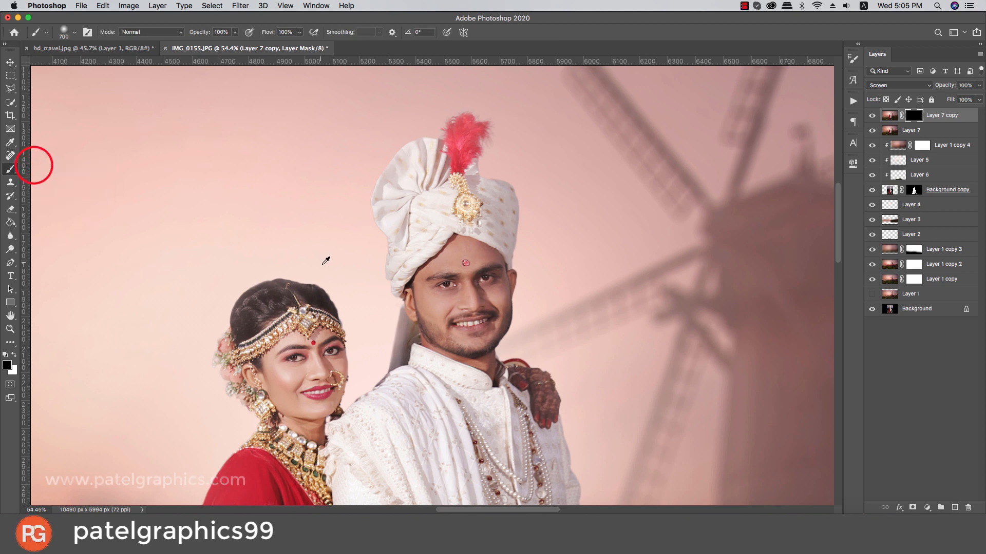
{"action": "scroll", "coordinate": [329, 261], "scroll_direction": "up", "scroll_amount": 1}
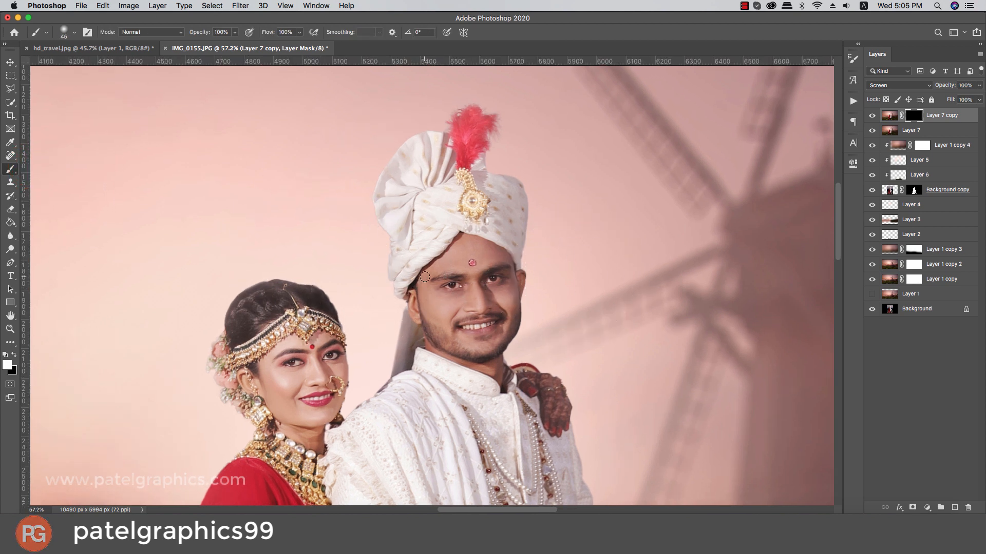
{"action": "left_click_drag", "start_coordinate": [421, 288], "coordinate": [422, 301]}
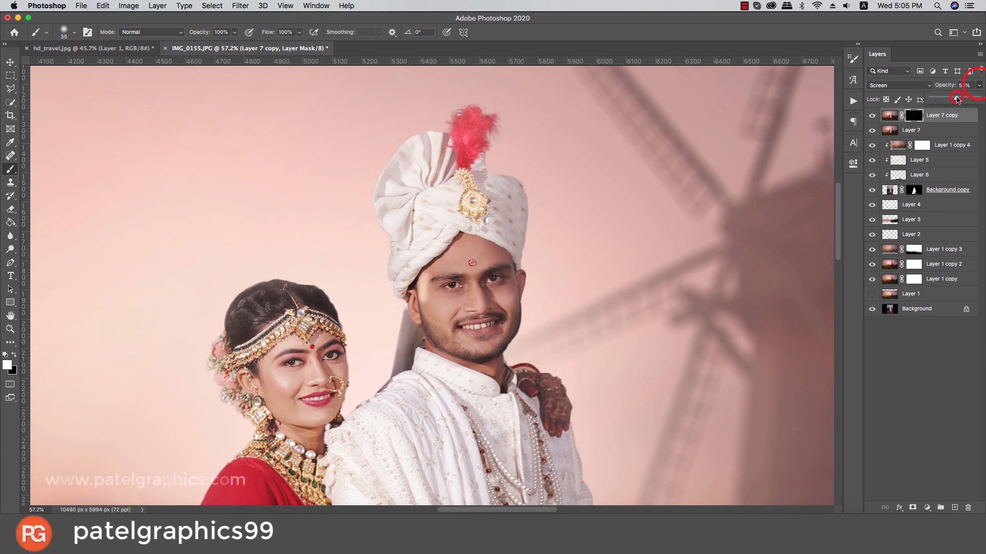
Step: Reveal the brightening along the groom's beard line with a 20 px brush and set the layer's opacity to 100%
{"action": "scroll", "coordinate": [440, 296], "scroll_direction": "up", "scroll_amount": 6}
{"action": "scroll", "coordinate": [441, 296], "scroll_direction": "down", "scroll_amount": 1}
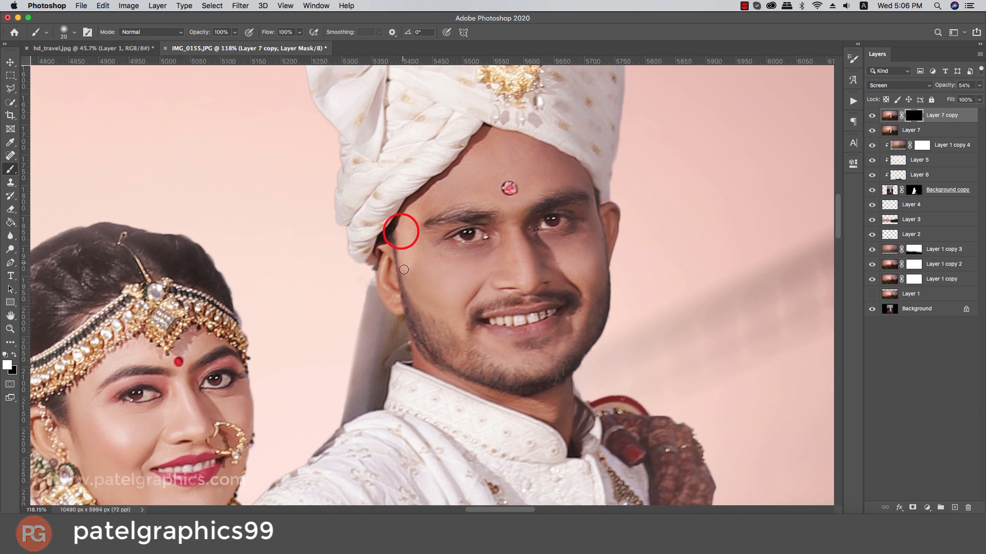
{"action": "left_click_drag", "start_coordinate": [404, 270], "coordinate": [417, 299]}
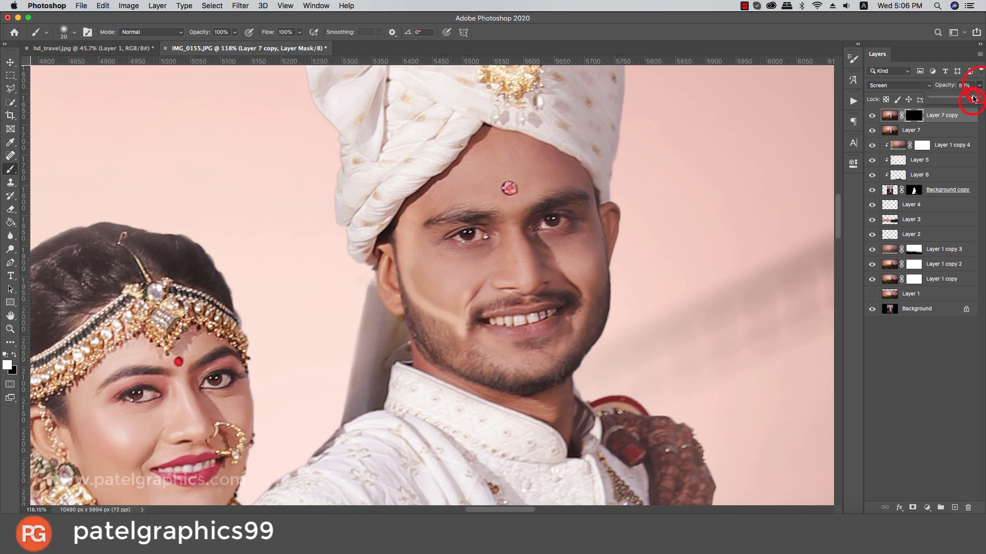
{"action": "left_click_drag", "start_coordinate": [973, 97], "coordinate": [978, 98]}
Step: Paint the mask over the groom's near cheek and up to his forehead, progressively enlarging the brush
{"action": "scroll", "coordinate": [483, 276], "scroll_direction": "down", "scroll_amount": 2}
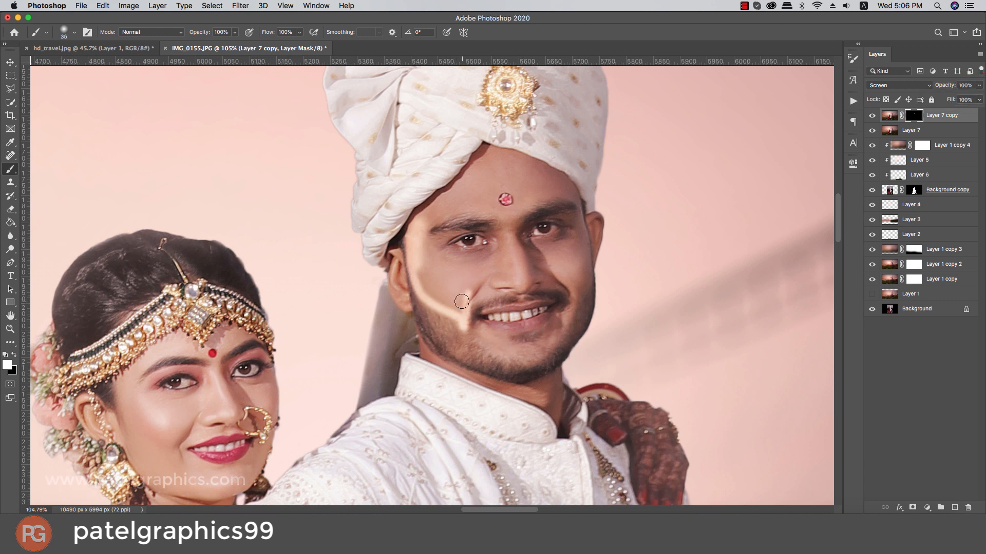
{"action": "mouse_move", "coordinate": [470, 299]}
{"action": "left_mouse_down"}
{"action": "mouse_move", "coordinate": [511, 285]}
{"action": "mouse_move", "coordinate": [525, 292]}
{"action": "mouse_move", "coordinate": [518, 281]}
{"action": "mouse_move", "coordinate": [478, 286]}
{"action": "mouse_move", "coordinate": [452, 304]}
{"action": "mouse_move", "coordinate": [464, 306]}
{"action": "mouse_move", "coordinate": [423, 279]}
{"action": "mouse_move", "coordinate": [448, 303]}
{"action": "mouse_move", "coordinate": [445, 256]}
{"action": "mouse_move", "coordinate": [469, 261]}
{"action": "left_mouse_up"}
{"action": "key", "text": "bracketright"}
{"action": "key", "text": "bracketright"}
{"action": "key", "text": "bracketright"}
{"action": "key", "text": "bracketright"}
{"action": "key", "text": "bracketright"}
{"action": "mouse_move", "coordinate": [464, 268]}
{"action": "left_mouse_down"}
{"action": "mouse_move", "coordinate": [439, 284]}
{"action": "mouse_move", "coordinate": [504, 242]}
{"action": "mouse_move", "coordinate": [452, 244]}
{"action": "mouse_move", "coordinate": [450, 204]}
{"action": "mouse_move", "coordinate": [471, 198]}
{"action": "mouse_move", "coordinate": [489, 158]}
{"action": "mouse_move", "coordinate": [477, 192]}
{"action": "mouse_move", "coordinate": [501, 218]}
{"action": "mouse_move", "coordinate": [523, 187]}
{"action": "mouse_move", "coordinate": [501, 177]}
{"action": "left_mouse_up"}
Step: Brighten the groom's forehead with a larger brush, and the far side of his face with a smaller one
{"action": "key", "text": "bracketright"}
{"action": "key", "text": "bracketright"}
{"action": "mouse_move", "coordinate": [499, 176]}
{"action": "left_mouse_down"}
{"action": "mouse_move", "coordinate": [499, 167]}
{"action": "mouse_move", "coordinate": [548, 188]}
{"action": "left_mouse_up"}
{"action": "key", "text": "bracketleft"}
{"action": "key", "text": "bracketleft"}
{"action": "mouse_move", "coordinate": [545, 187]}
{"action": "left_mouse_down"}
{"action": "mouse_move", "coordinate": [570, 192]}
{"action": "mouse_move", "coordinate": [560, 186]}
{"action": "mouse_move", "coordinate": [523, 206]}
{"action": "mouse_move", "coordinate": [537, 226]}
{"action": "mouse_move", "coordinate": [565, 233]}
{"action": "mouse_move", "coordinate": [513, 259]}
{"action": "mouse_move", "coordinate": [537, 286]}
{"action": "mouse_move", "coordinate": [570, 284]}
{"action": "mouse_move", "coordinate": [557, 275]}
{"action": "mouse_move", "coordinate": [597, 219]}
{"action": "mouse_move", "coordinate": [596, 243]}
{"action": "mouse_move", "coordinate": [600, 218]}
{"action": "mouse_move", "coordinate": [598, 264]}
{"action": "left_mouse_up"}
Step: Load the couple's layer mask as a selection and brighten the groom's far cheek inside it at 25 px
{"action": "key", "text": "bracketleft"}
{"action": "key", "text": "bracketright"}
{"action": "key", "text": "bracketleft"}
{"action": "left_click", "coordinate": [910, 191], "text": "super"}
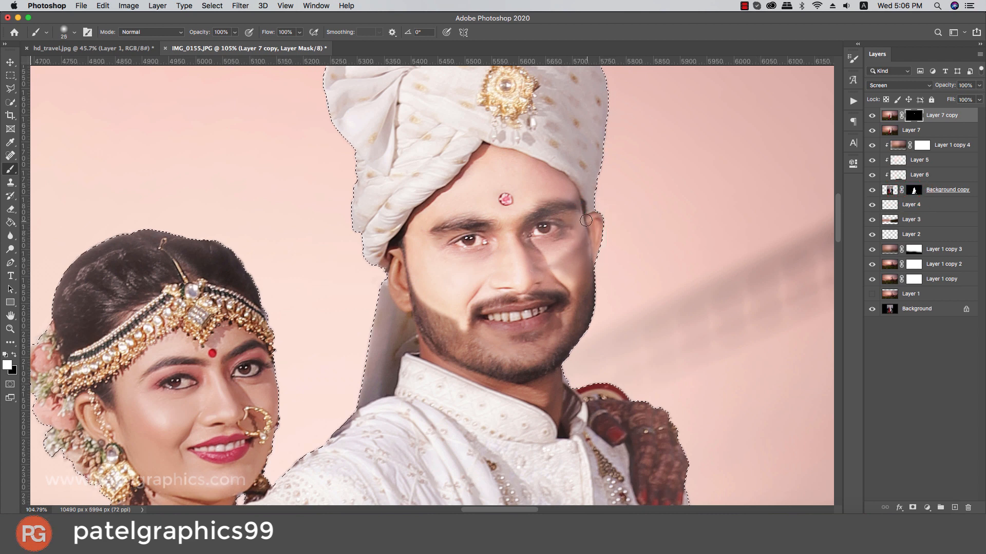
{"action": "mouse_move", "coordinate": [578, 225]}
{"action": "left_mouse_down"}
{"action": "mouse_move", "coordinate": [582, 278]}
{"action": "mouse_move", "coordinate": [586, 264]}
{"action": "mouse_move", "coordinate": [575, 302]}
{"action": "mouse_move", "coordinate": [568, 288]}
{"action": "left_mouse_up"}
Step: Paint the mask over the groom's mouth, chin and lower cheek with the brush enlarged to 35 px
{"action": "key", "text": "bracketright"}
{"action": "key", "text": "bracketright"}
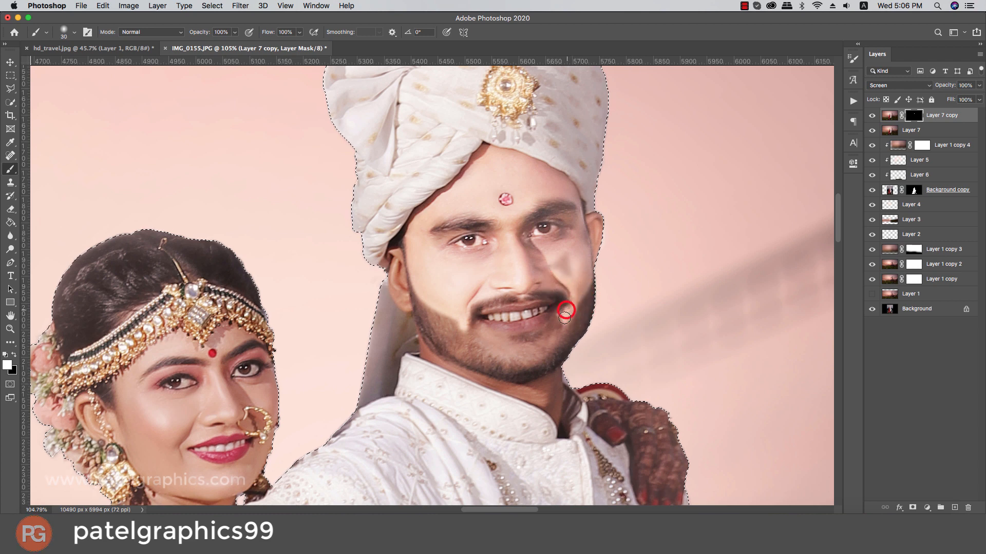
{"action": "mouse_move", "coordinate": [557, 328]}
{"action": "left_mouse_down"}
{"action": "mouse_move", "coordinate": [546, 346]}
{"action": "mouse_move", "coordinate": [555, 336]}
{"action": "mouse_move", "coordinate": [548, 317]}
{"action": "mouse_move", "coordinate": [529, 322]}
{"action": "left_mouse_up"}
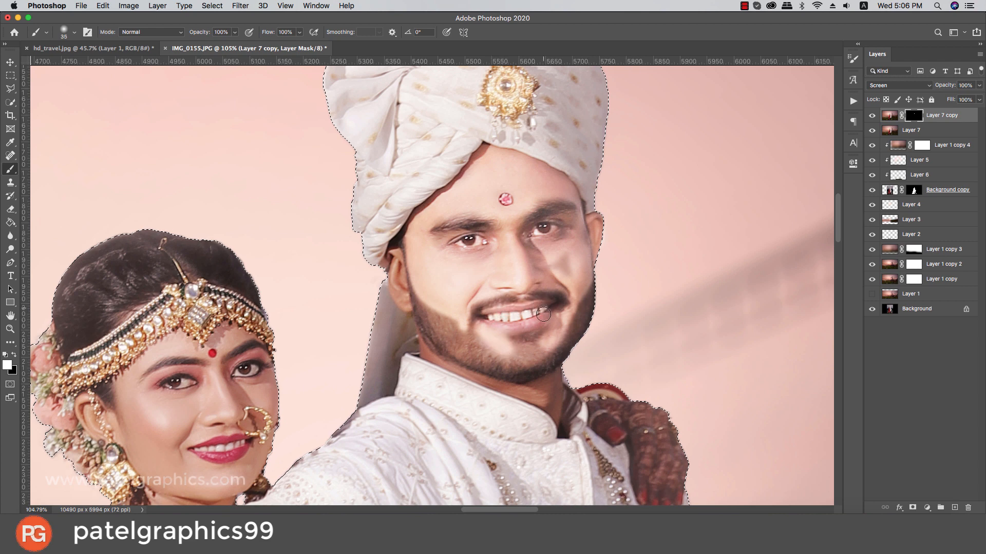
{"action": "mouse_move", "coordinate": [507, 345]}
{"action": "left_mouse_down"}
{"action": "mouse_move", "coordinate": [562, 335]}
{"action": "mouse_move", "coordinate": [482, 335]}
{"action": "left_mouse_up"}
{"action": "left_click_drag", "start_coordinate": [557, 324], "coordinate": [569, 324]}
{"action": "scroll", "coordinate": [567, 325], "scroll_direction": "down", "scroll_amount": 8}
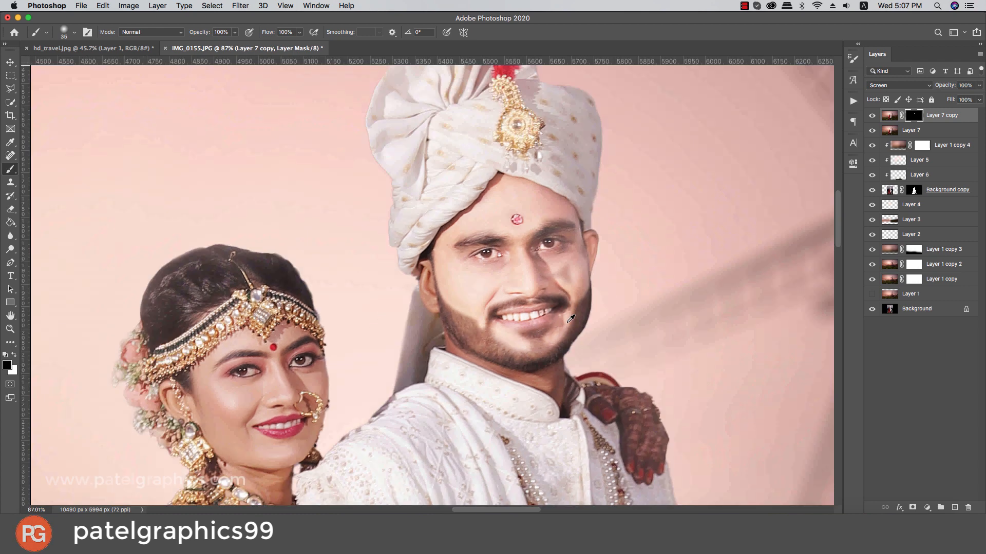
Step: Restore the couple selection, undo the unwanted fill of the mask, and make white the foreground colour
{"action": "key", "text": "super+z"}
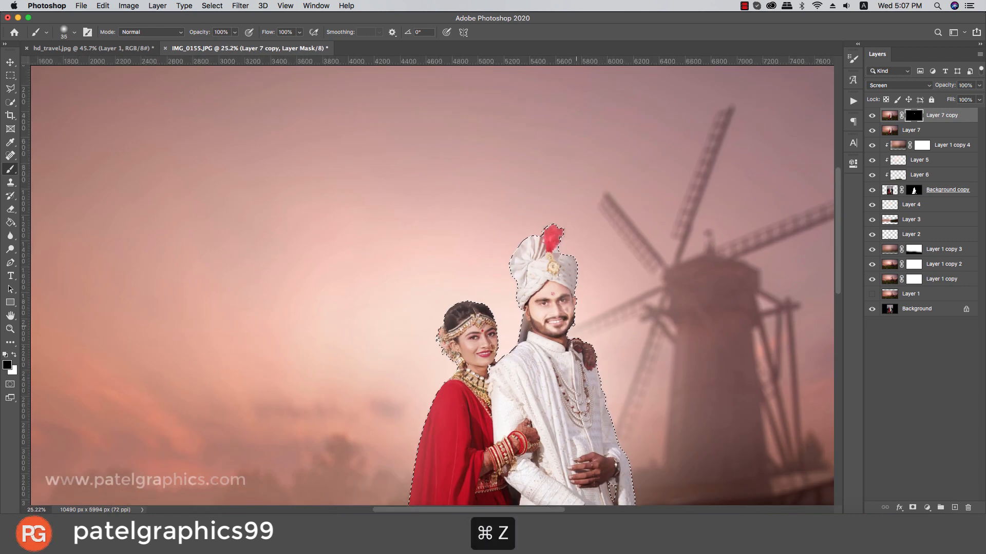
{"action": "scroll", "coordinate": [568, 323], "scroll_direction": "up", "scroll_amount": 4}
{"action": "key", "text": "super+z"}
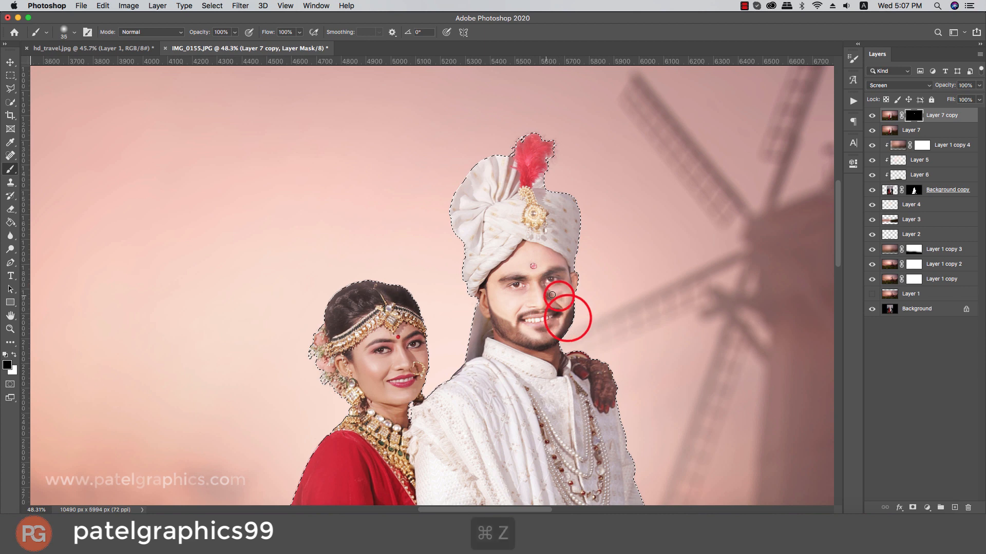
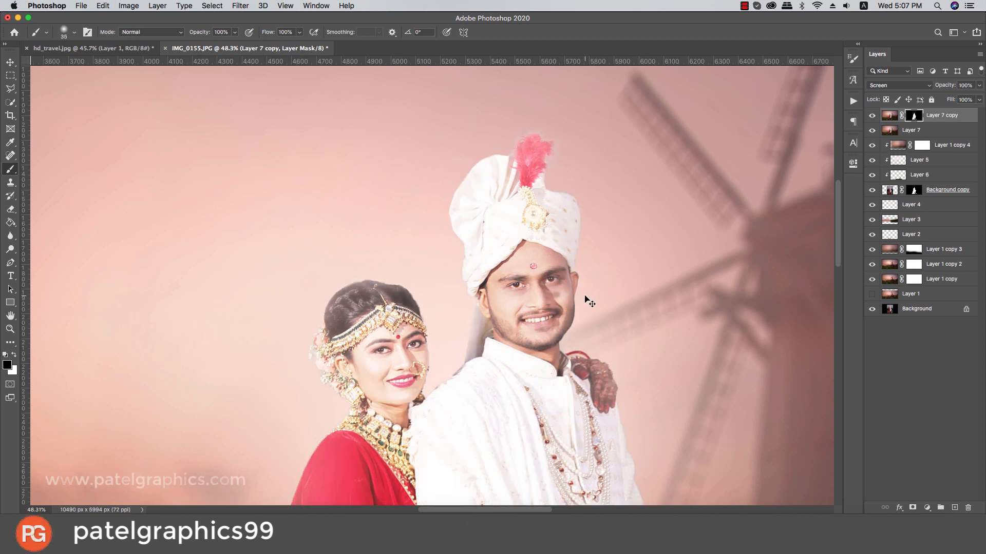
{"action": "key", "text": "super+z"}
{"action": "key", "text": "x"}
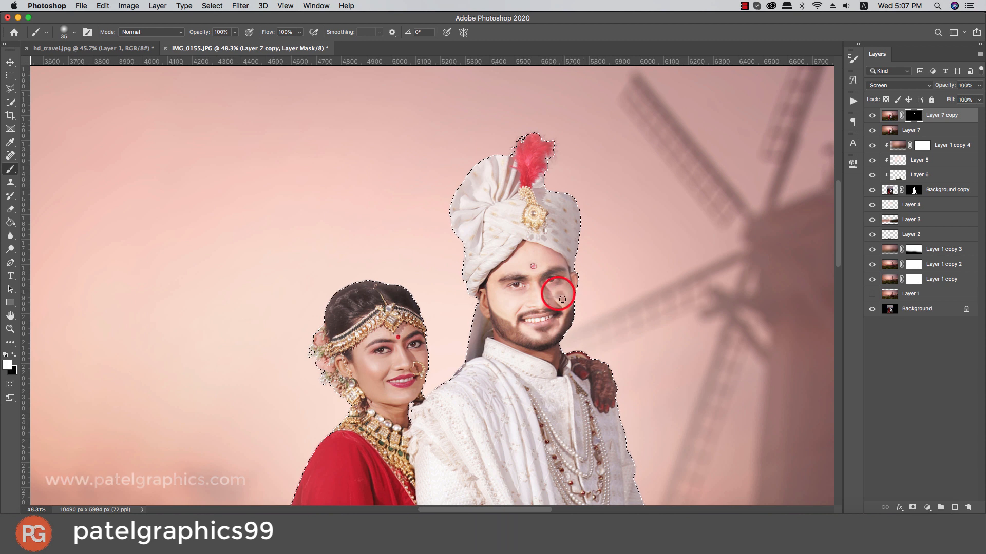
Step: Brighten the groom's far cheek and the area around his near ear by painting white on the mask
{"action": "mouse_move", "coordinate": [561, 296]}
{"action": "left_mouse_down"}
{"action": "mouse_move", "coordinate": [546, 300]}
{"action": "mouse_move", "coordinate": [561, 299]}
{"action": "mouse_move", "coordinate": [567, 284]}
{"action": "left_mouse_up"}
{"action": "key", "text": "bracketright"}
{"action": "key", "text": "bracketright"}
{"action": "key", "text": "bracketright"}
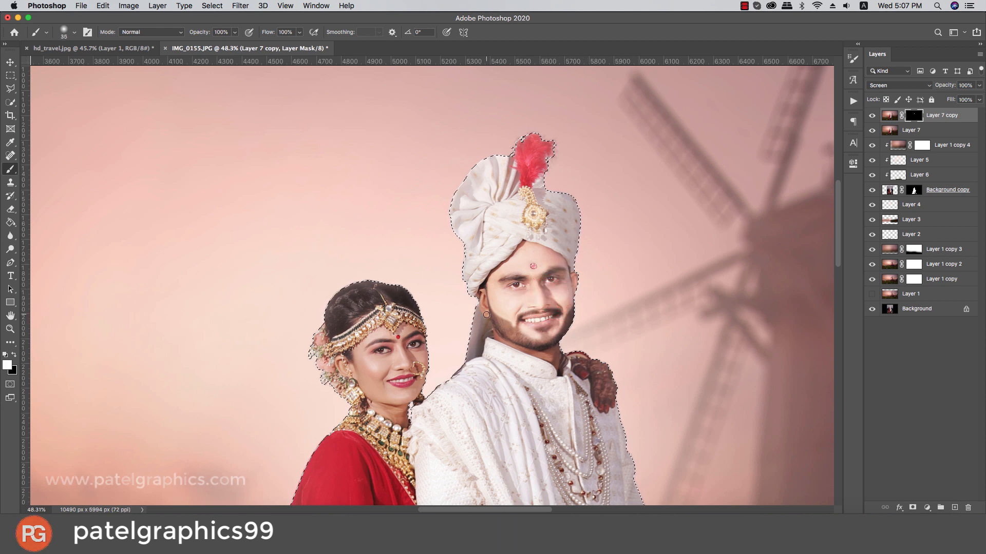
{"action": "scroll", "coordinate": [486, 314], "scroll_direction": "up", "scroll_amount": 2}
{"action": "mouse_move", "coordinate": [505, 300]}
{"action": "left_mouse_down"}
{"action": "mouse_move", "coordinate": [483, 308]}
{"action": "mouse_move", "coordinate": [479, 292]}
{"action": "mouse_move", "coordinate": [483, 302]}
{"action": "left_mouse_up"}
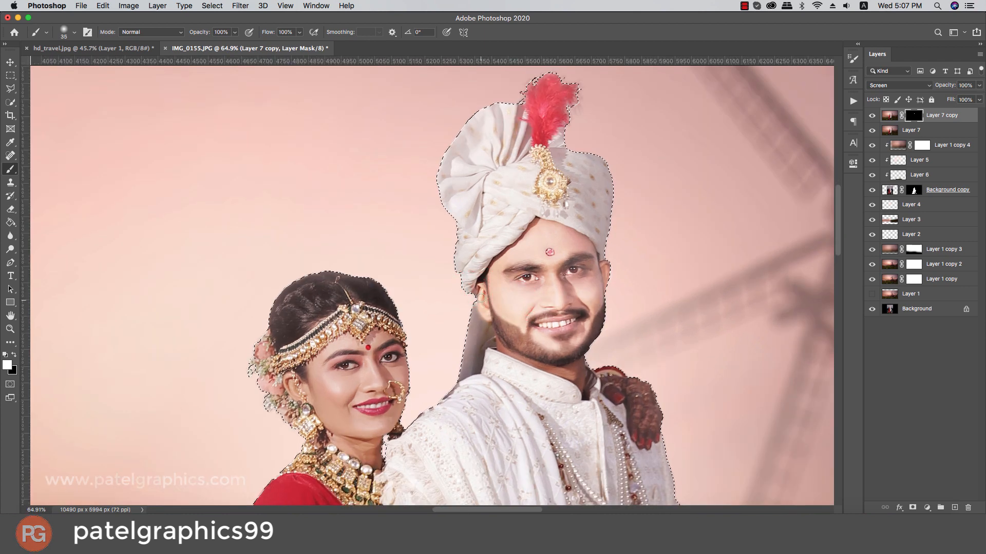
Step: Try brightening the groom's neck below the ear with a 10 px brush, and undo the stroke
{"action": "key", "text": "bracketleft"}
{"action": "left_click_drag", "start_coordinate": [493, 334], "coordinate": [498, 341]}
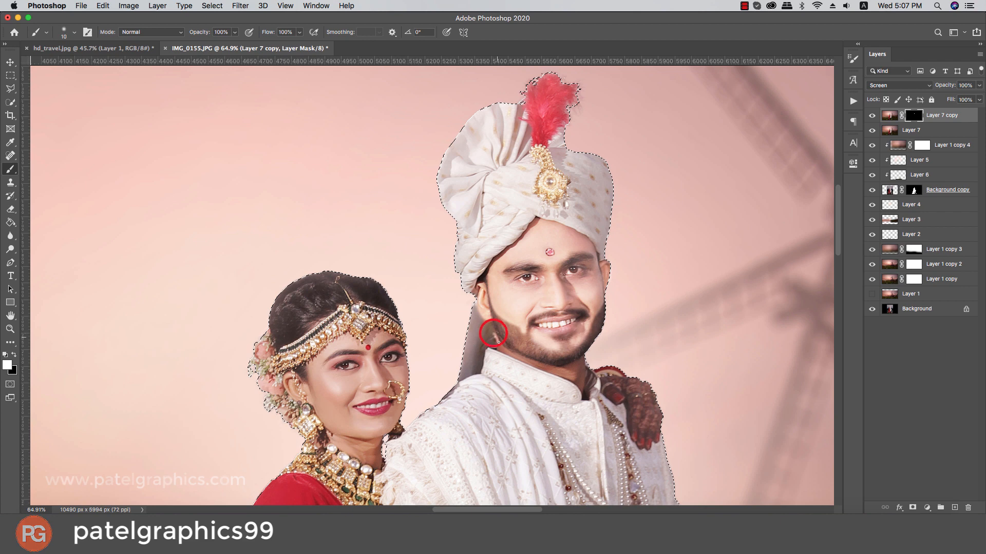
{"action": "key", "text": "super+z"}
{"action": "scroll", "coordinate": [512, 355], "scroll_direction": "up", "scroll_amount": 5}
{"action": "scroll", "coordinate": [516, 346], "scroll_direction": "down", "scroll_amount": 1}
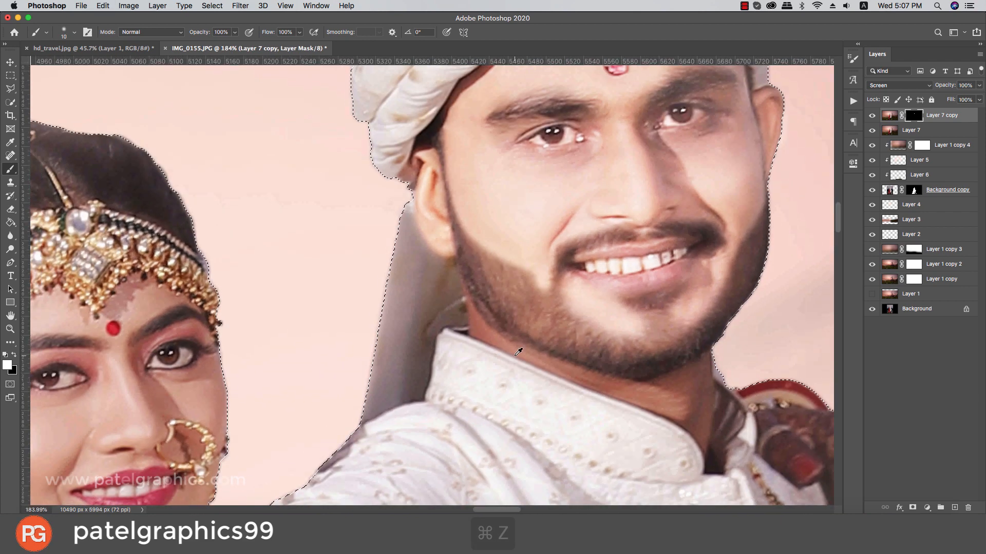
Step: Brighten the groom's neck between the beard and collar by painting white on the mask, enlarging the brush to 35 px
{"action": "left_click_drag", "start_coordinate": [505, 344], "coordinate": [614, 380]}
{"action": "key", "text": "bracketleft"}
{"action": "left_click", "coordinate": [626, 389]}
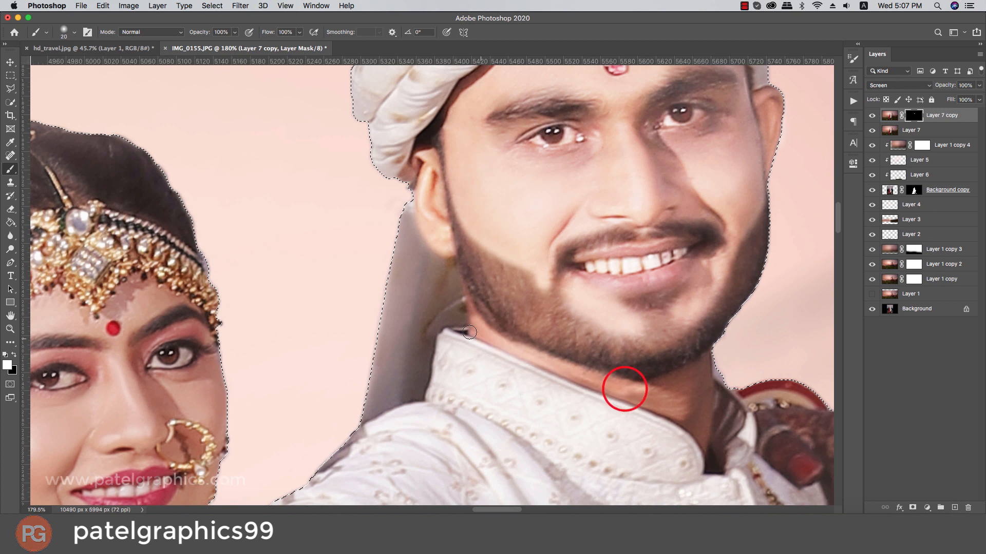
{"action": "key", "text": "x"}
{"action": "key", "text": "bracketright"}
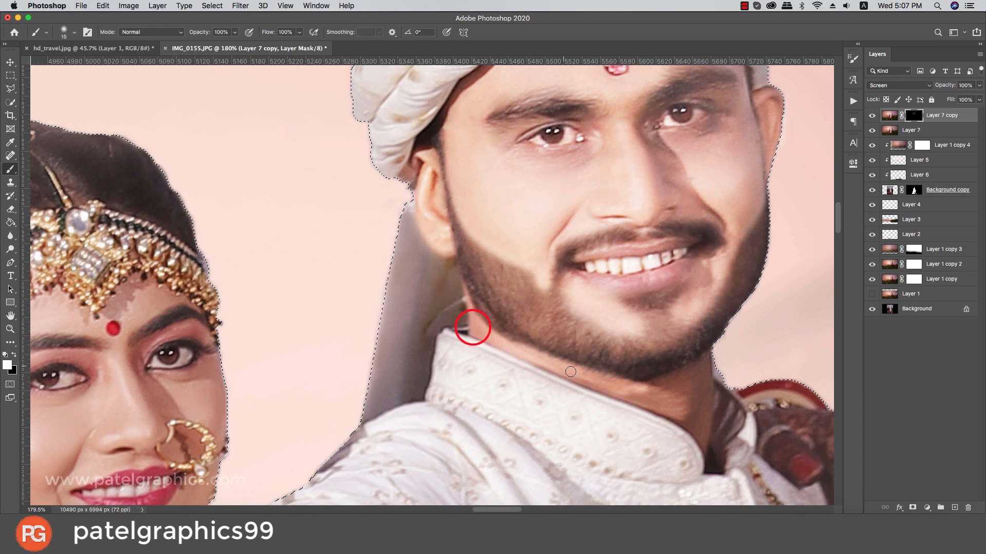
{"action": "mouse_move", "coordinate": [563, 369]}
{"action": "left_mouse_down"}
{"action": "mouse_move", "coordinate": [700, 437]}
{"action": "mouse_move", "coordinate": [702, 415]}
{"action": "left_mouse_up"}
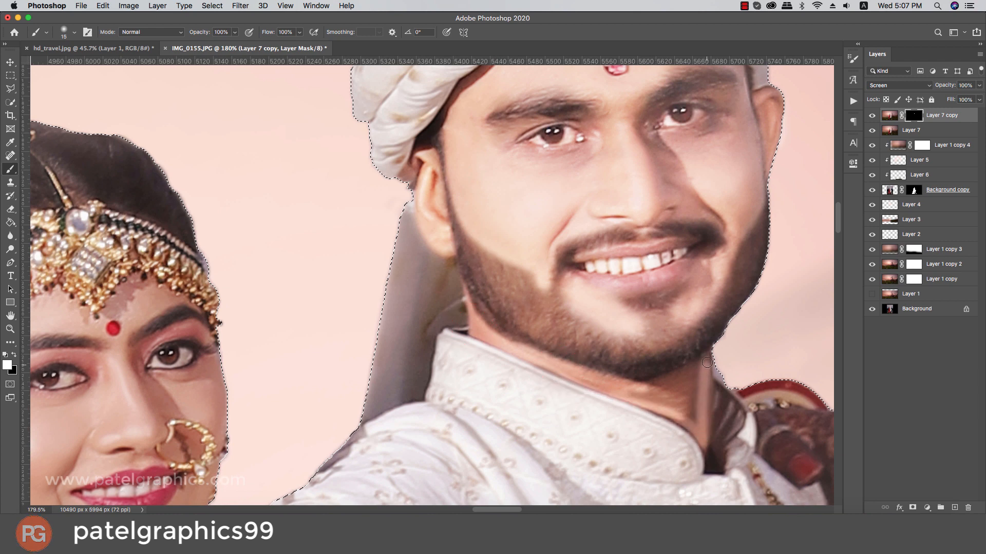
{"action": "key", "text": "bracketright"}
{"action": "key", "text": "bracketright"}
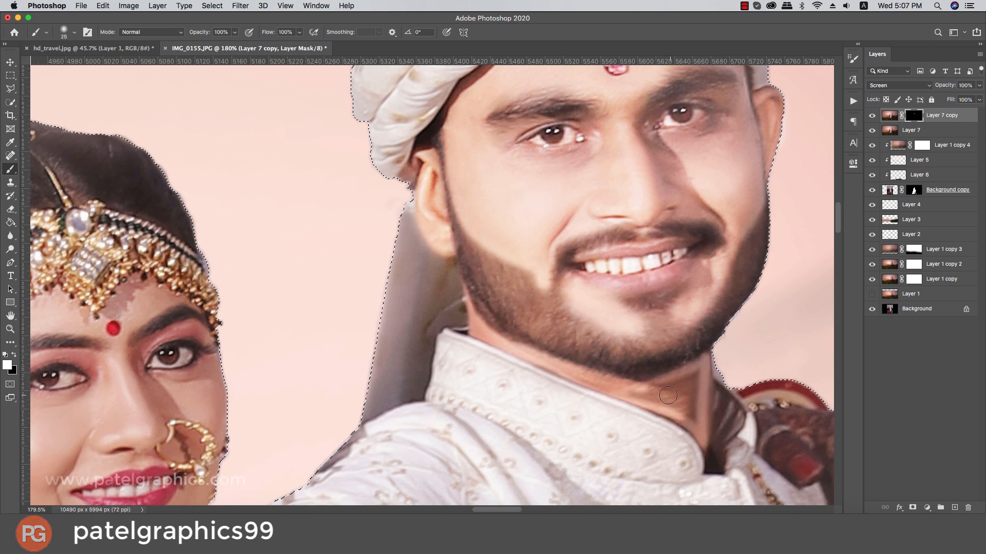
{"action": "mouse_move", "coordinate": [647, 394]}
{"action": "left_mouse_down"}
{"action": "mouse_move", "coordinate": [684, 392]}
{"action": "mouse_move", "coordinate": [693, 419]}
{"action": "left_mouse_up"}
Step: Reduce the opacity of the masked Screen layer to 26% and deselect the couple
{"action": "scroll", "coordinate": [688, 394], "scroll_direction": "down", "scroll_amount": 10}
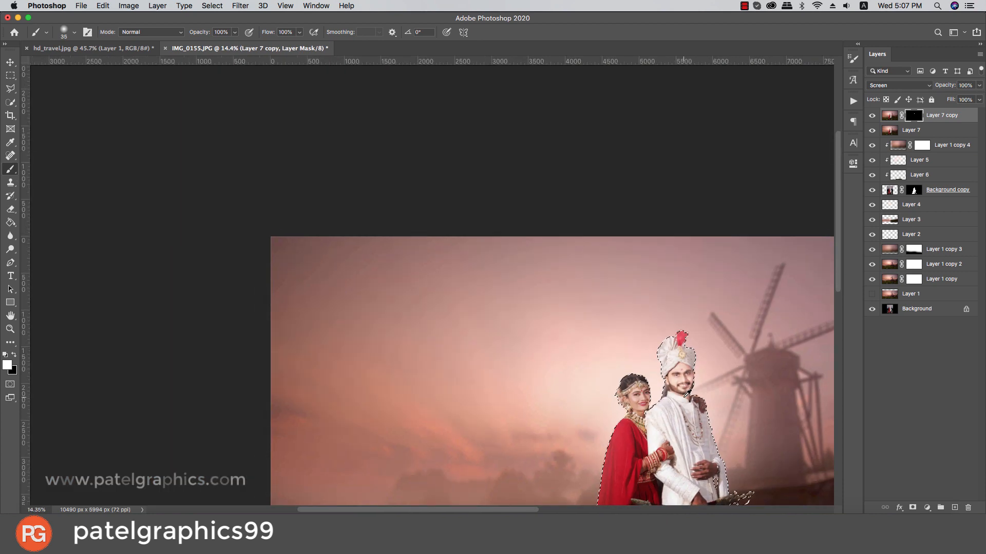
{"action": "scroll", "coordinate": [446, 273], "scroll_direction": "up", "scroll_amount": 4}
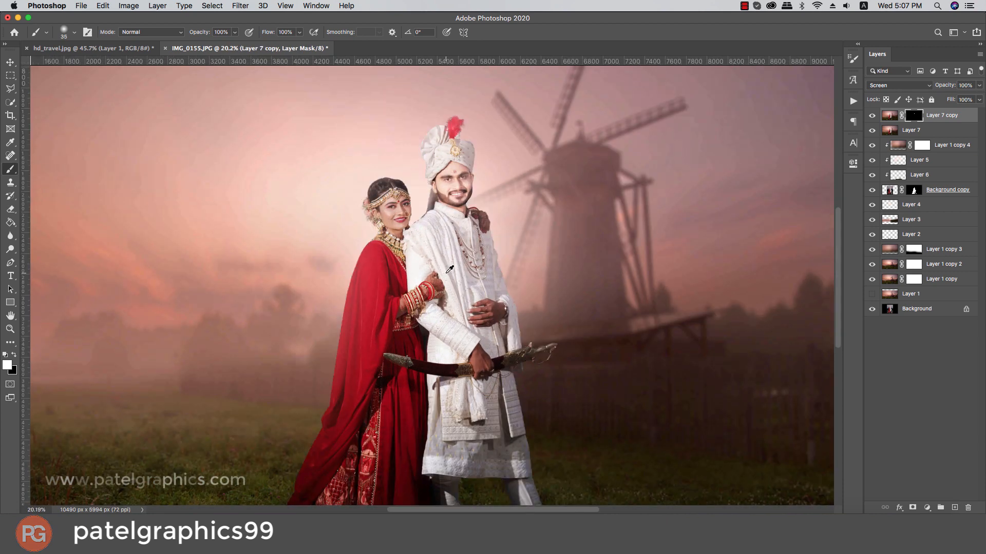
{"action": "left_click", "coordinate": [980, 84]}
{"action": "mouse_move", "coordinate": [951, 96]}
{"action": "left_mouse_down"}
{"action": "mouse_move", "coordinate": [929, 100]}
{"action": "mouse_move", "coordinate": [941, 102]}
{"action": "left_mouse_up"}
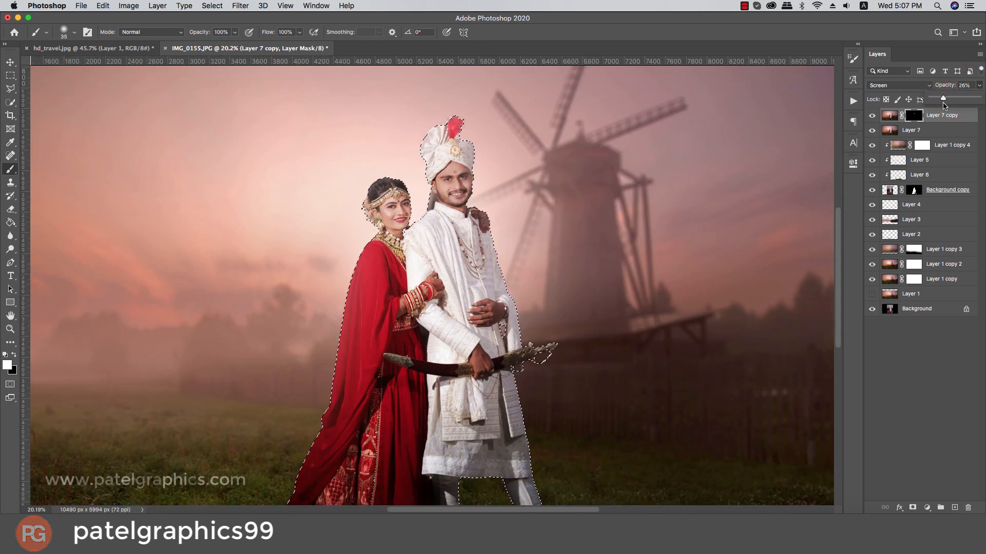
{"action": "key", "text": "super+d"}
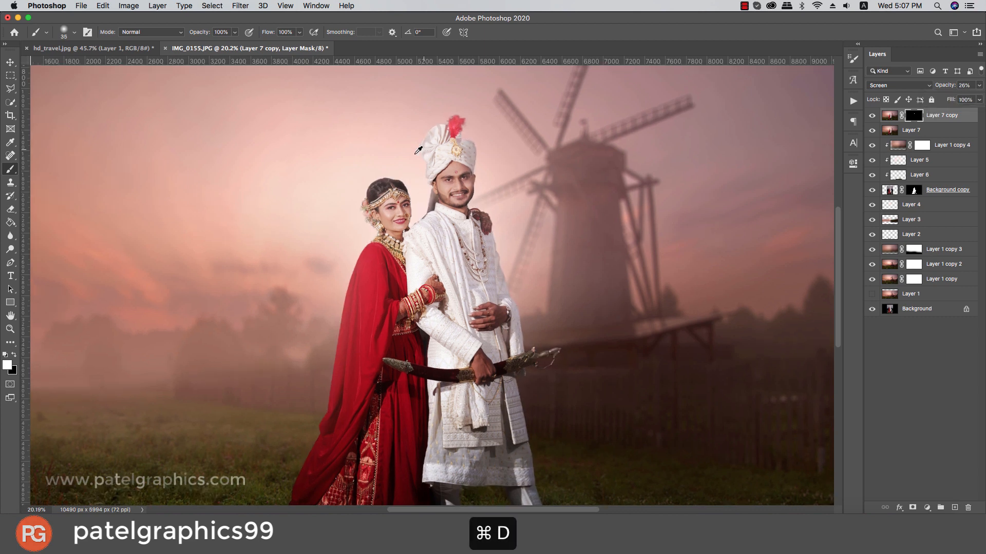
Step: Brighten the groom's upper hand resting on his waist by painting white on the Screen layer's mask
{"action": "scroll", "coordinate": [419, 150], "scroll_direction": "up", "scroll_amount": 6}
{"action": "left_click_drag", "start_coordinate": [445, 273], "coordinate": [443, 271]}
{"action": "scroll", "coordinate": [442, 252], "scroll_direction": "down", "scroll_amount": 6}
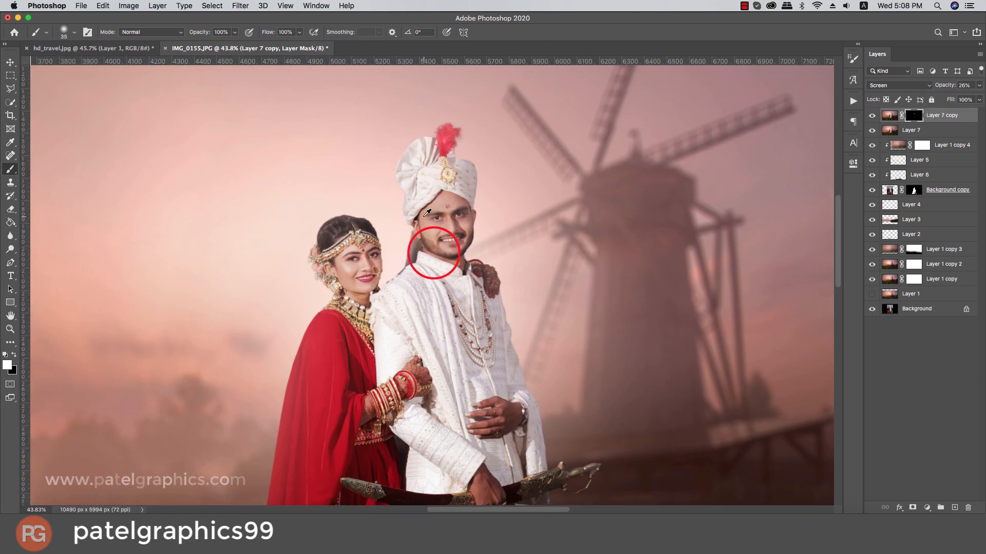
{"action": "scroll", "coordinate": [478, 351], "scroll_direction": "up", "scroll_amount": 4}
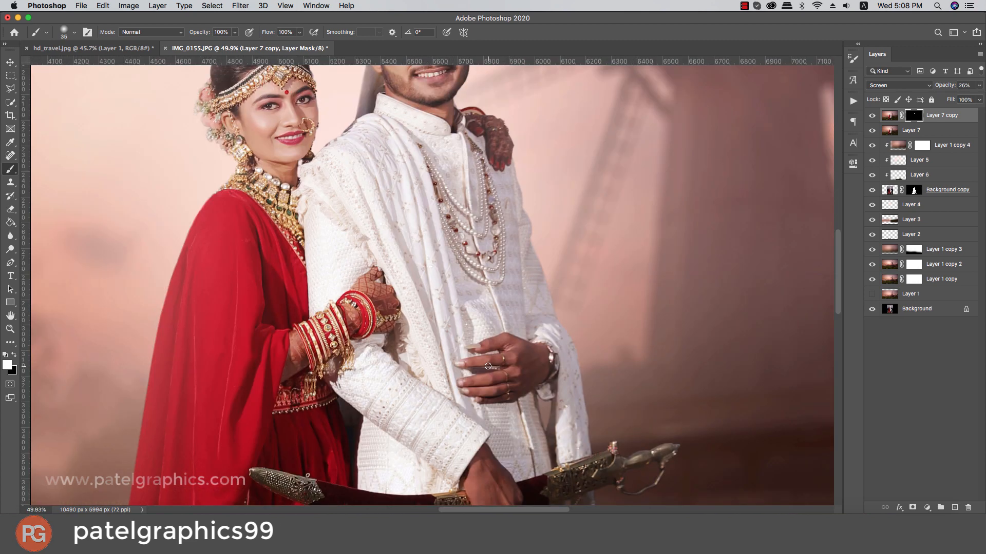
{"action": "mouse_move", "coordinate": [511, 361]}
{"action": "left_mouse_down"}
{"action": "mouse_move", "coordinate": [489, 360]}
{"action": "mouse_move", "coordinate": [513, 345]}
{"action": "mouse_move", "coordinate": [517, 370]}
{"action": "mouse_move", "coordinate": [512, 354]}
{"action": "mouse_move", "coordinate": [524, 359]}
{"action": "mouse_move", "coordinate": [469, 363]}
{"action": "left_mouse_up"}
{"action": "key", "text": "]"}
Step: Set the Screen layer's opacity to 39% and brighten the groom's sword-holding hand with an enlarged brush
{"action": "left_click", "coordinate": [980, 86]}
{"action": "key", "text": "]"}
{"action": "key", "text": "]"}
{"action": "key", "text": "]"}
{"action": "scroll", "coordinate": [478, 380], "scroll_direction": "down", "scroll_amount": 3}
{"action": "key", "text": "]"}
{"action": "key", "text": "]"}
{"action": "mouse_move", "coordinate": [485, 413]}
{"action": "left_mouse_down"}
{"action": "mouse_move", "coordinate": [486, 381]}
{"action": "mouse_move", "coordinate": [509, 424]}
{"action": "left_mouse_up"}
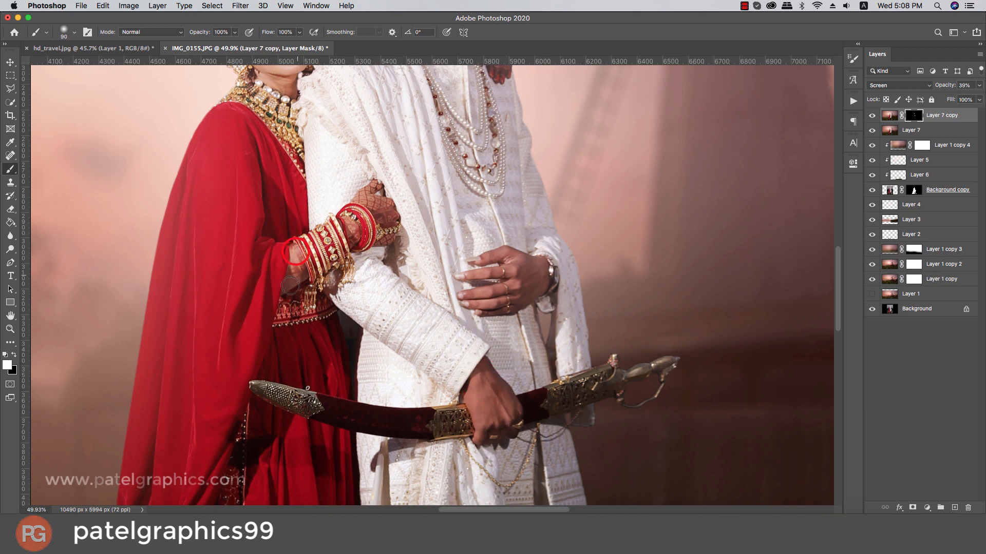
Step: Paint white on the mask over the bride's hand, forearm and neck, undoing one stroke
{"action": "key", "text": "["}
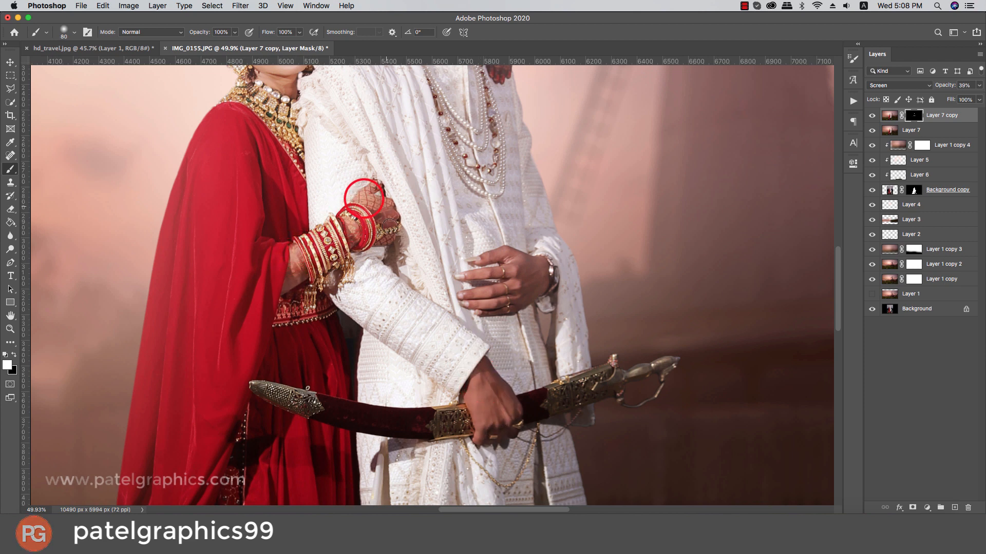
{"action": "scroll", "coordinate": [403, 206], "scroll_direction": "down", "scroll_amount": 5}
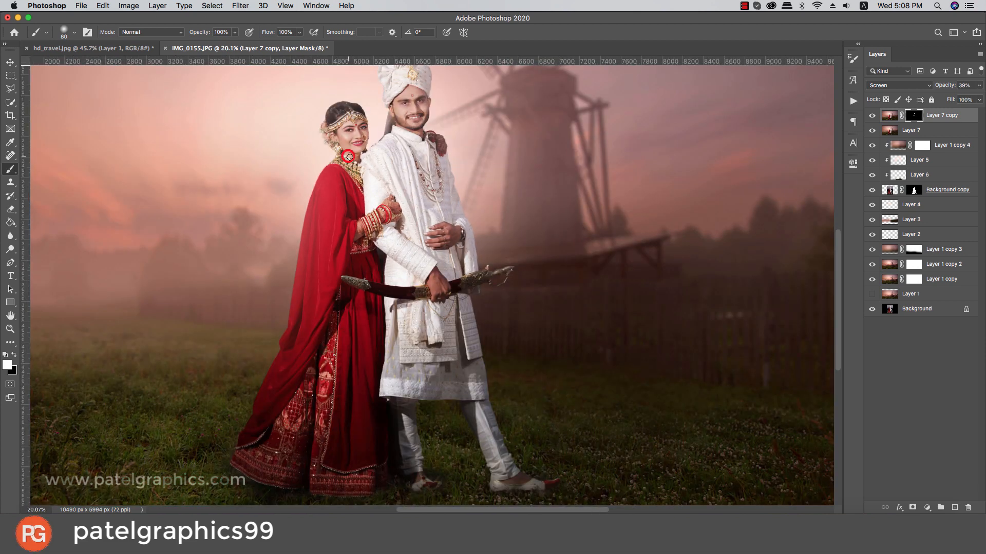
{"action": "key", "text": "super+z"}
{"action": "scroll", "coordinate": [354, 159], "scroll_direction": "up", "scroll_amount": 1}
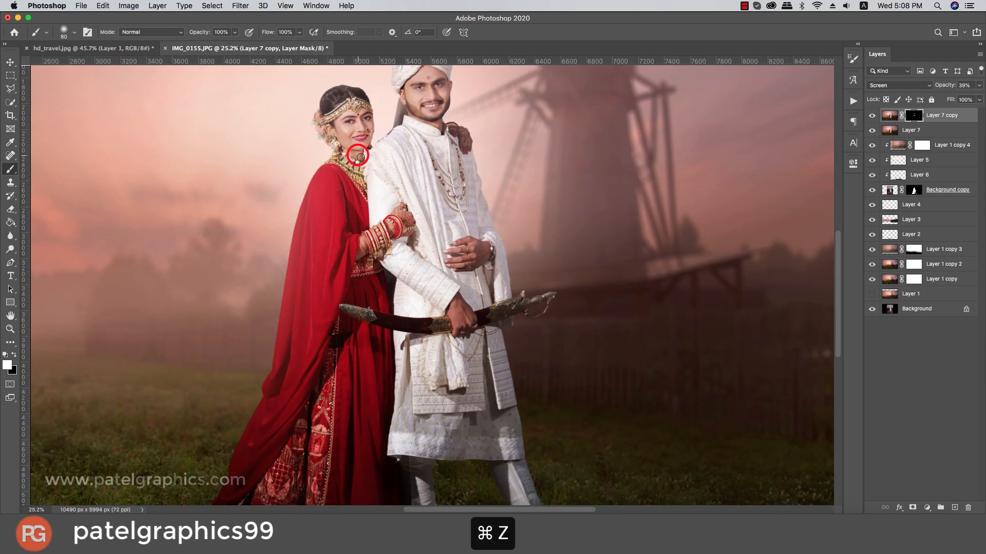
Step: Lower the opacity of the Screen layer to 25% while judging the whole composite
{"action": "scroll", "coordinate": [380, 228], "scroll_direction": "down", "scroll_amount": 3}
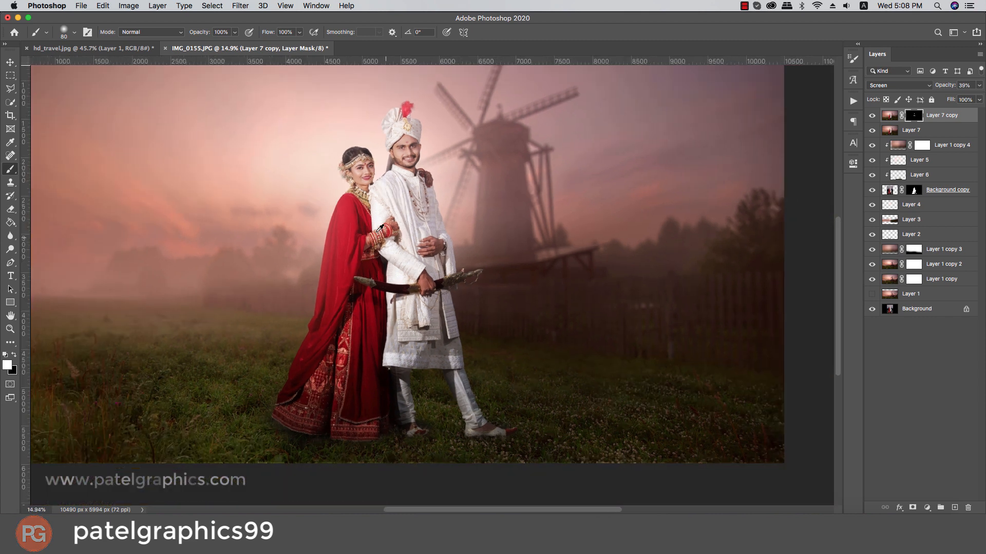
{"action": "scroll", "coordinate": [381, 227], "scroll_direction": "down", "scroll_amount": 1}
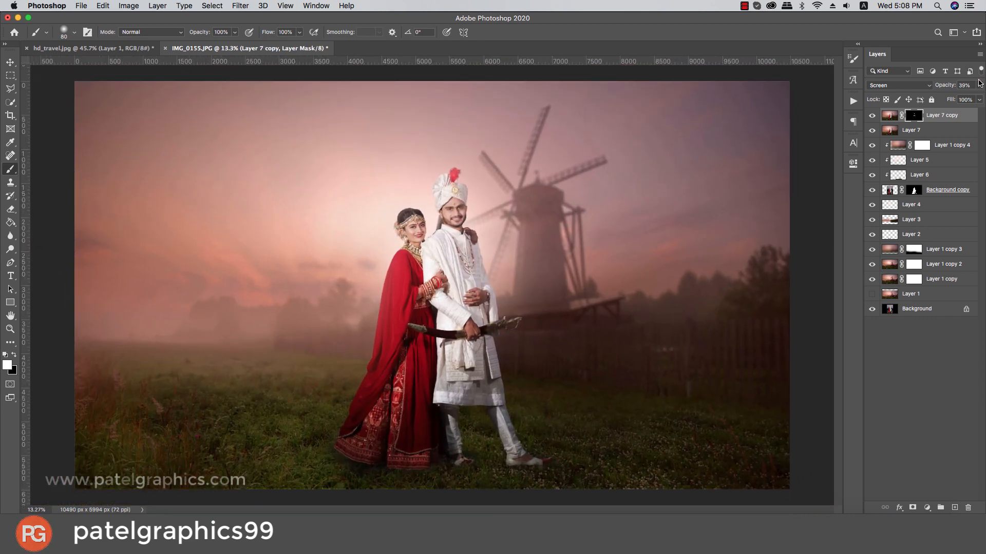
{"action": "left_click_drag", "start_coordinate": [942, 98], "coordinate": [930, 97]}
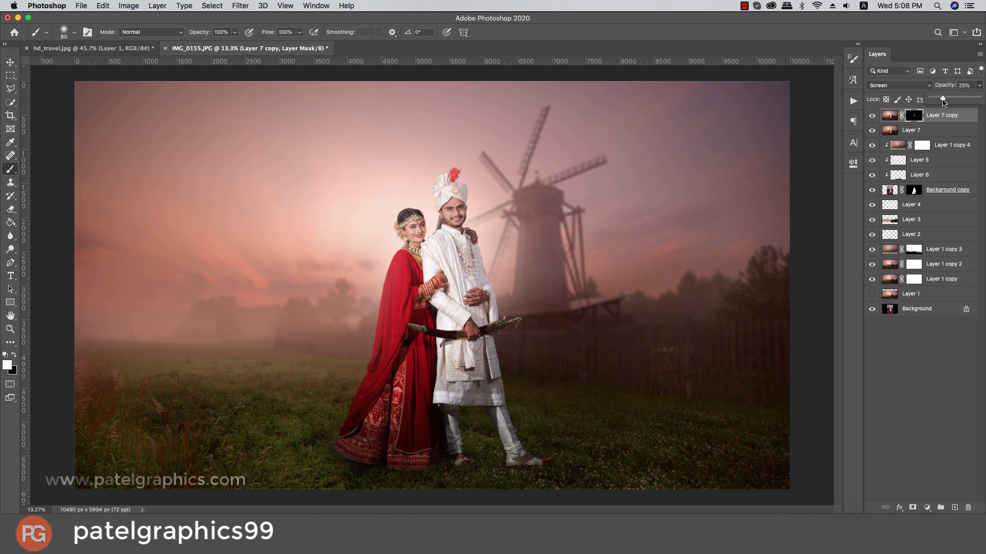
Step: Compare the composite with and without the Screen layer, checking the faces up close and the full image
{"action": "scroll", "coordinate": [447, 194], "scroll_direction": "up", "scroll_amount": 4}
{"action": "scroll", "coordinate": [450, 198], "scroll_direction": "up", "scroll_amount": 4}
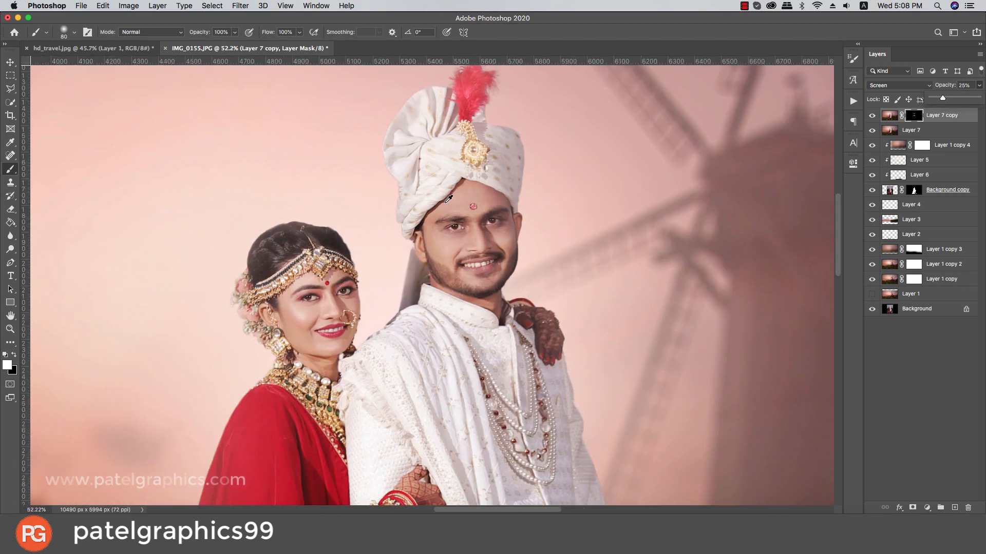
{"action": "scroll", "coordinate": [449, 198], "scroll_direction": "down", "scroll_amount": 8}
{"action": "scroll", "coordinate": [449, 199], "scroll_direction": "up", "scroll_amount": 2}
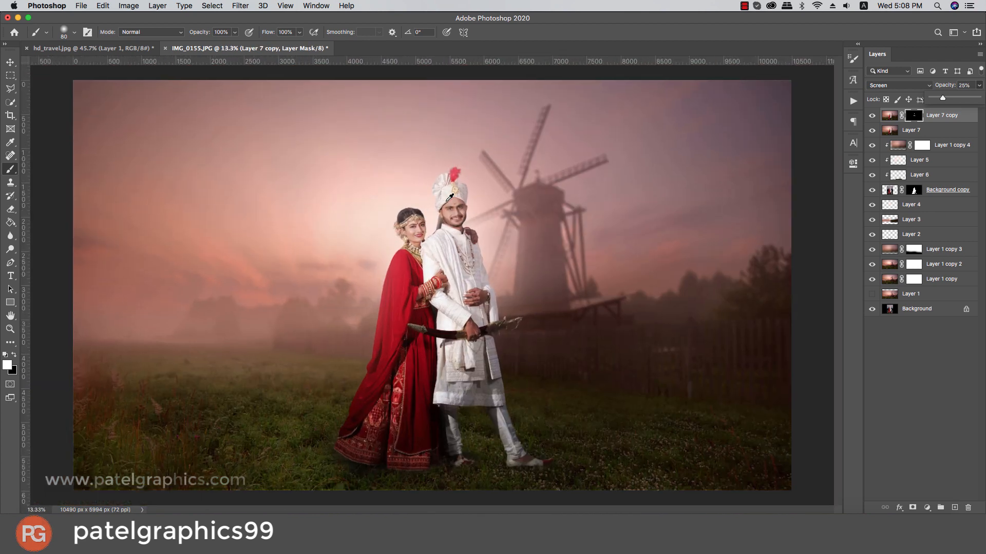
{"action": "left_click", "coordinate": [871, 116]}
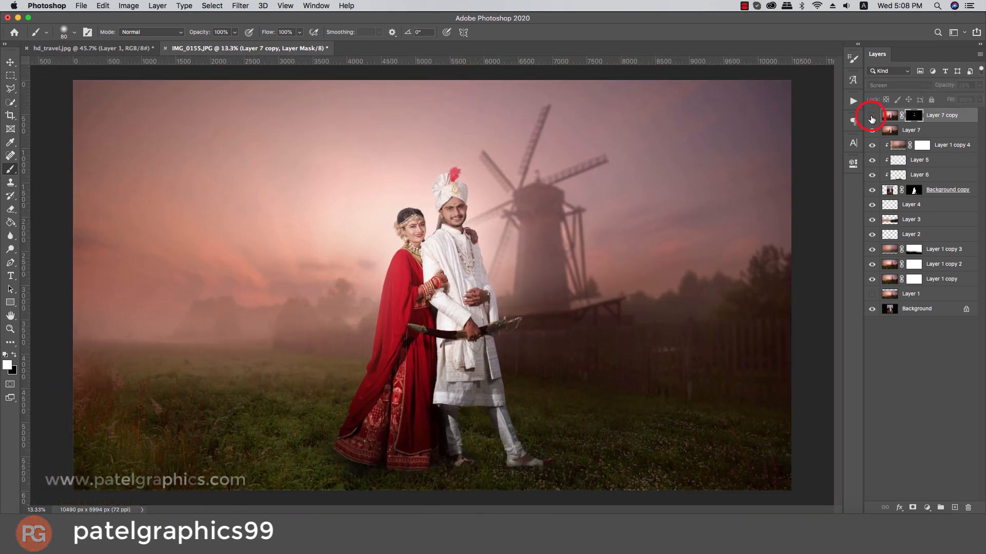
{"action": "left_click", "coordinate": [871, 116]}
{"action": "left_click", "coordinate": [872, 117]}
{"action": "left_click", "coordinate": [871, 119]}
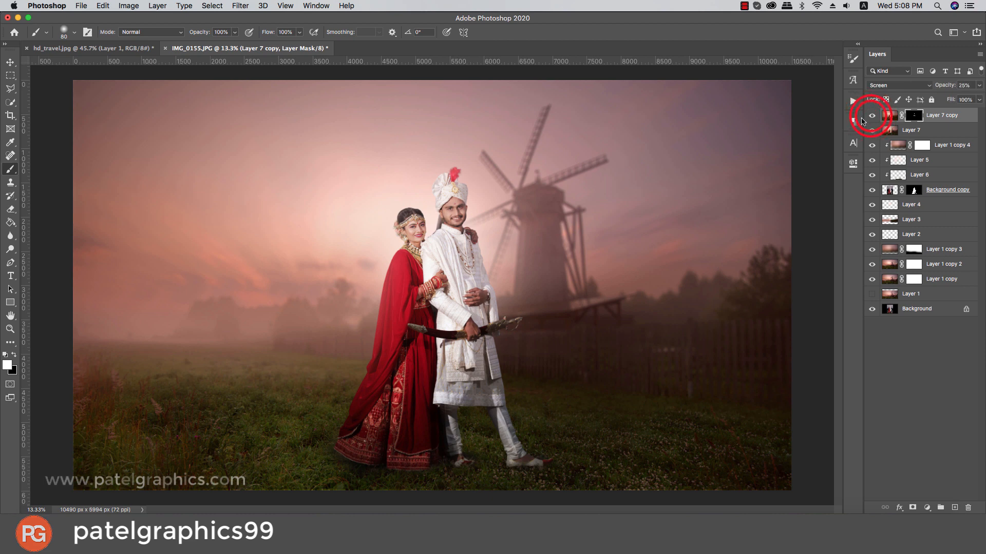
{"action": "scroll", "coordinate": [643, 177], "scroll_direction": "up", "scroll_amount": 2}
{"action": "scroll", "coordinate": [642, 179], "scroll_direction": "down", "scroll_amount": 1}
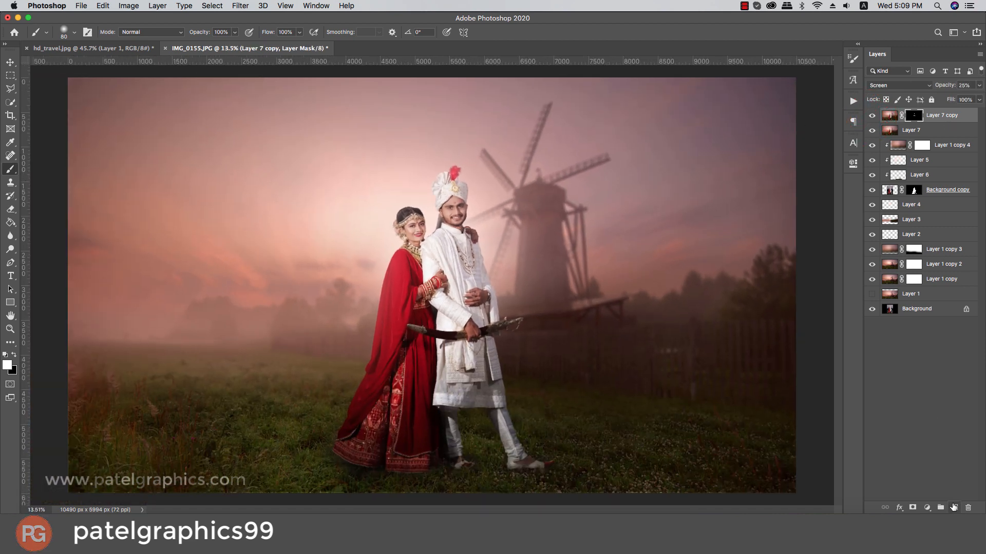
Step: Add a new layer on top and fill it with the merged image using Apply Image with Multiply at 100%
{"action": "left_click", "coordinate": [953, 507]}
{"action": "key", "text": "x"}
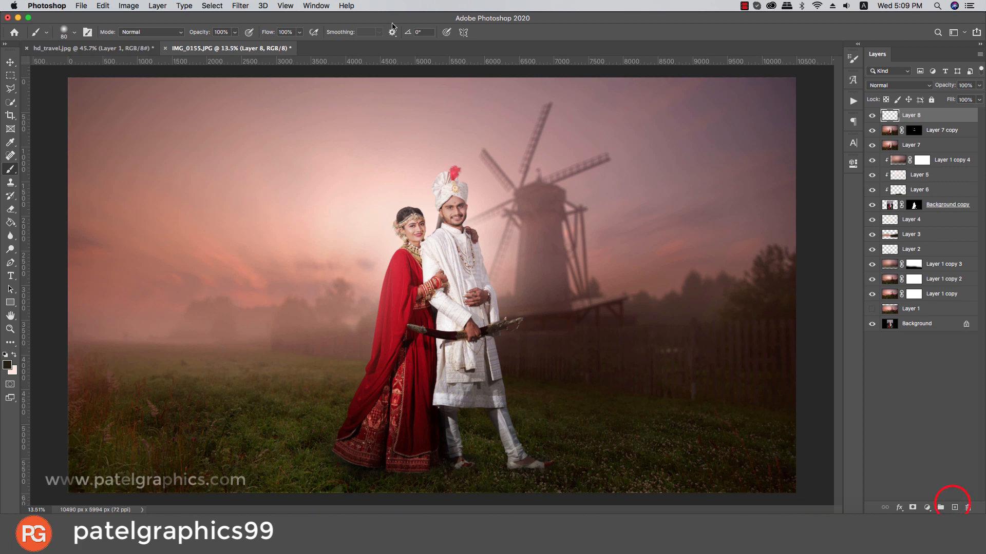
{"action": "left_click", "coordinate": [242, 8]}
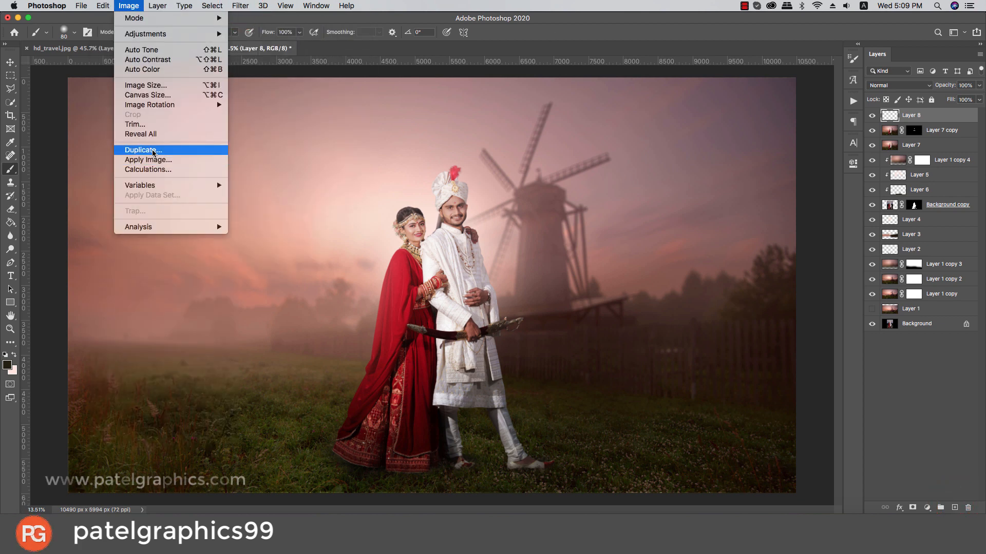
{"action": "left_click", "coordinate": [148, 160]}
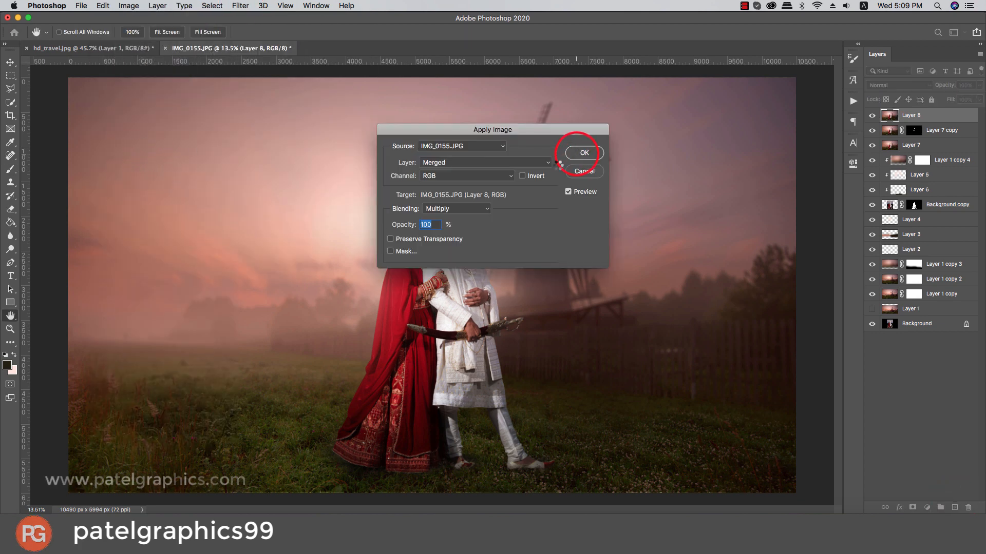
{"action": "left_click", "coordinate": [578, 153]}
{"action": "key", "text": "b"}
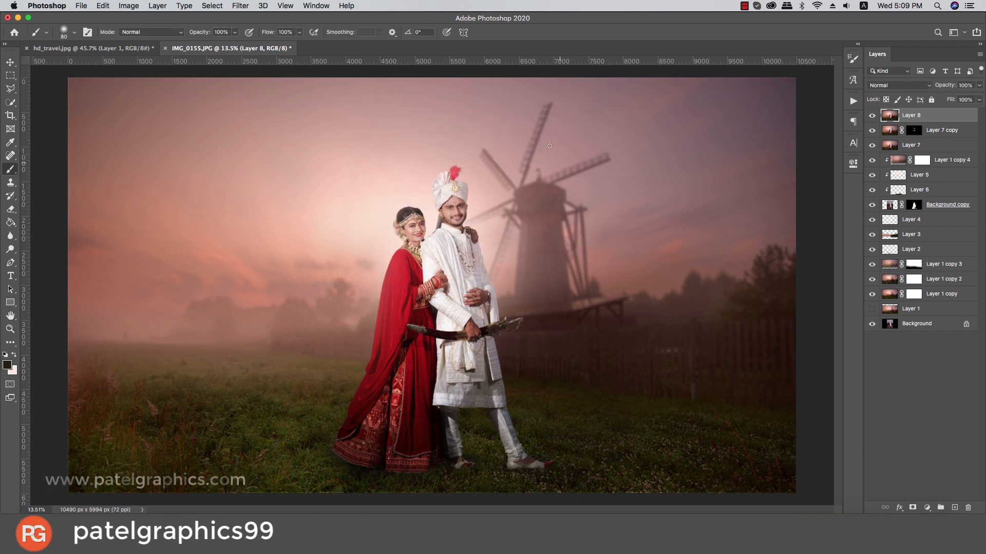
Step: Open the merged layer in the Camera Raw Filter, apply the Auto adjustments and set Exposure to +0.25
{"action": "left_click", "coordinate": [237, 7]}
{"action": "left_click", "coordinate": [269, 68]}
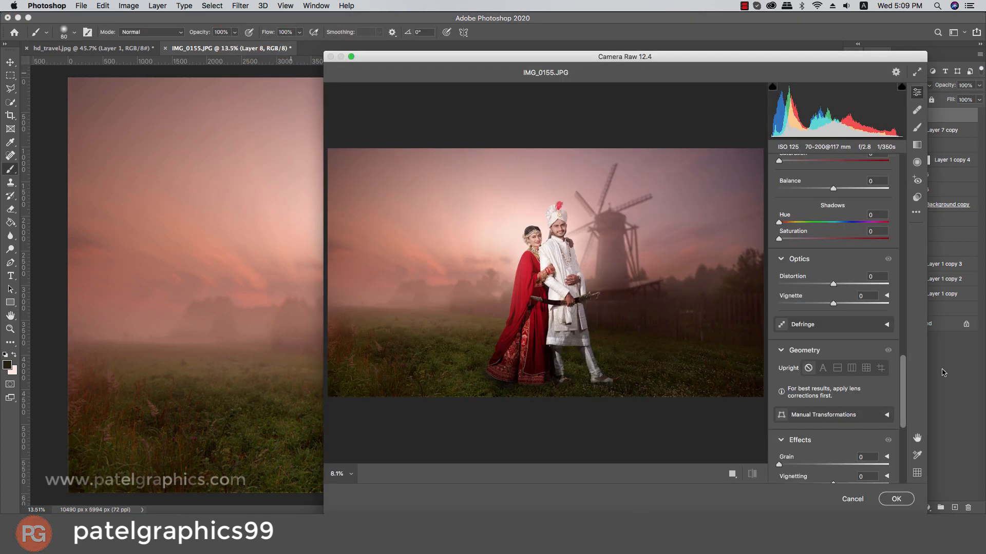
{"action": "left_click_drag", "start_coordinate": [902, 374], "coordinate": [894, 164]}
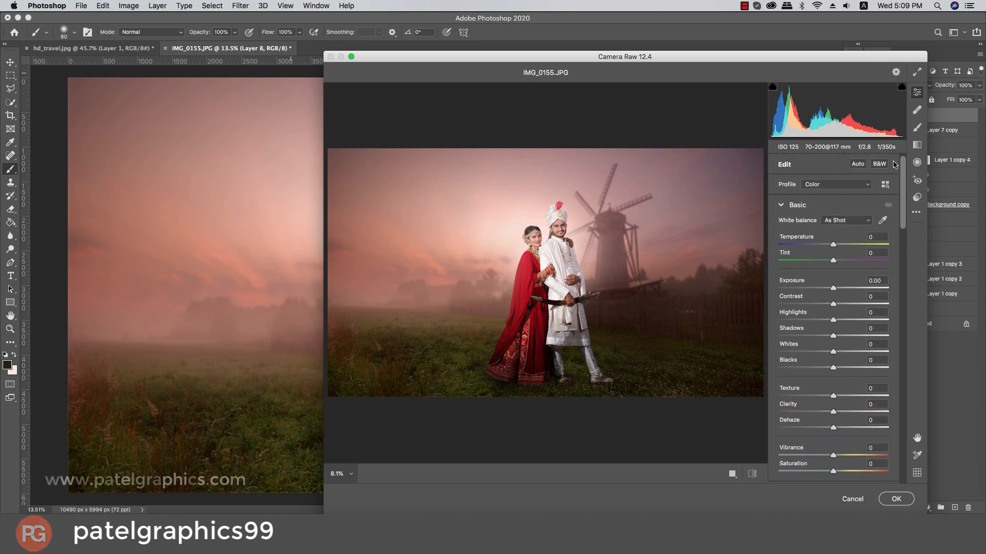
{"action": "left_click", "coordinate": [862, 163]}
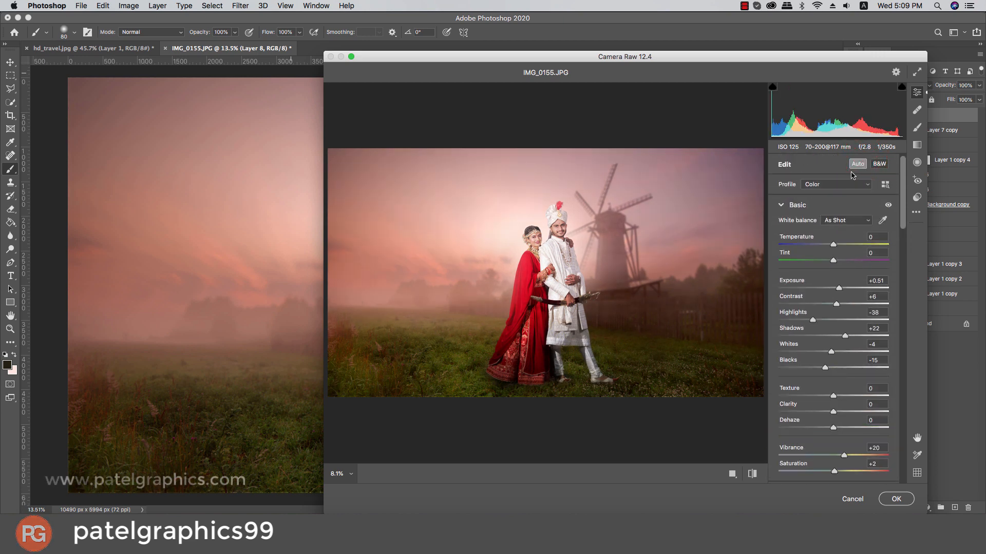
{"action": "left_click_drag", "start_coordinate": [839, 289], "coordinate": [837, 290]}
{"action": "double_click", "coordinate": [833, 289]}
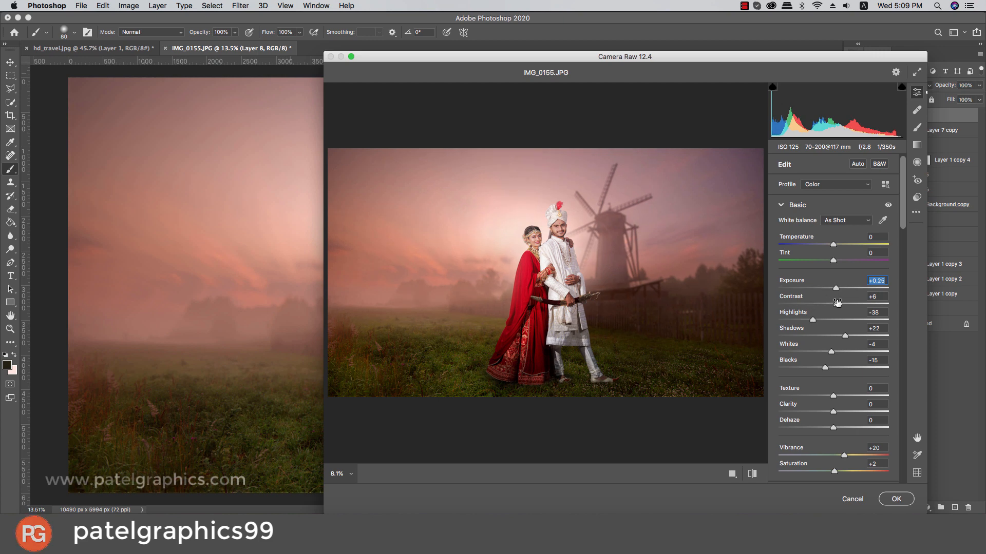
Step: Set Vibrance to +33 and Vignetting to -7 in Camera Raw
{"action": "left_click_drag", "start_coordinate": [904, 227], "coordinate": [903, 243]}
{"action": "left_click_drag", "start_coordinate": [843, 383], "coordinate": [851, 383]}
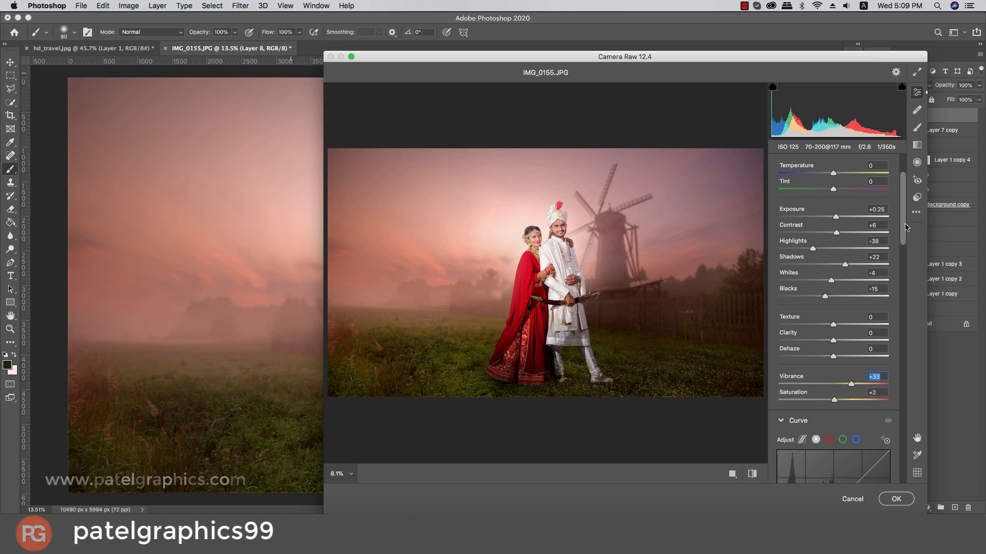
{"action": "left_click_drag", "start_coordinate": [905, 227], "coordinate": [890, 466]}
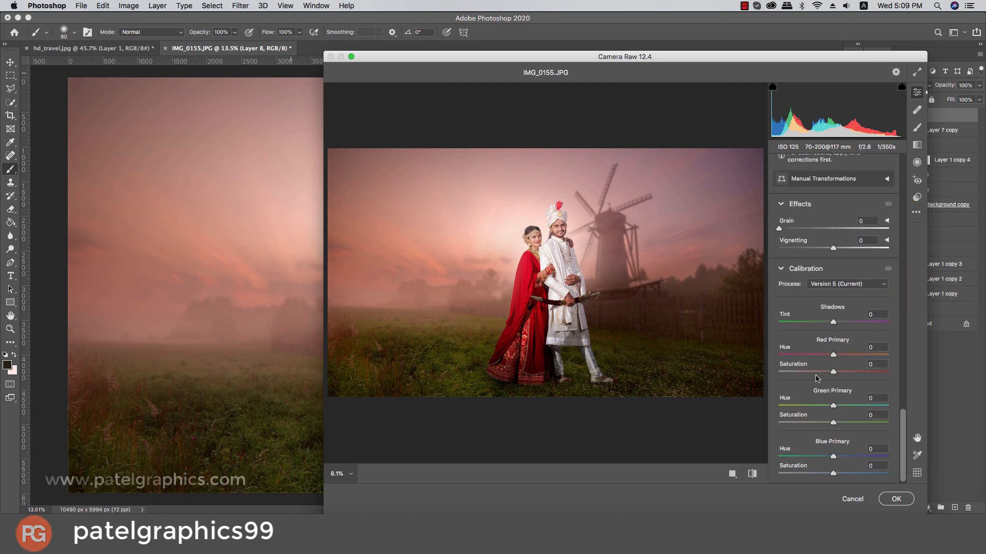
{"action": "left_click_drag", "start_coordinate": [831, 249], "coordinate": [831, 250]}
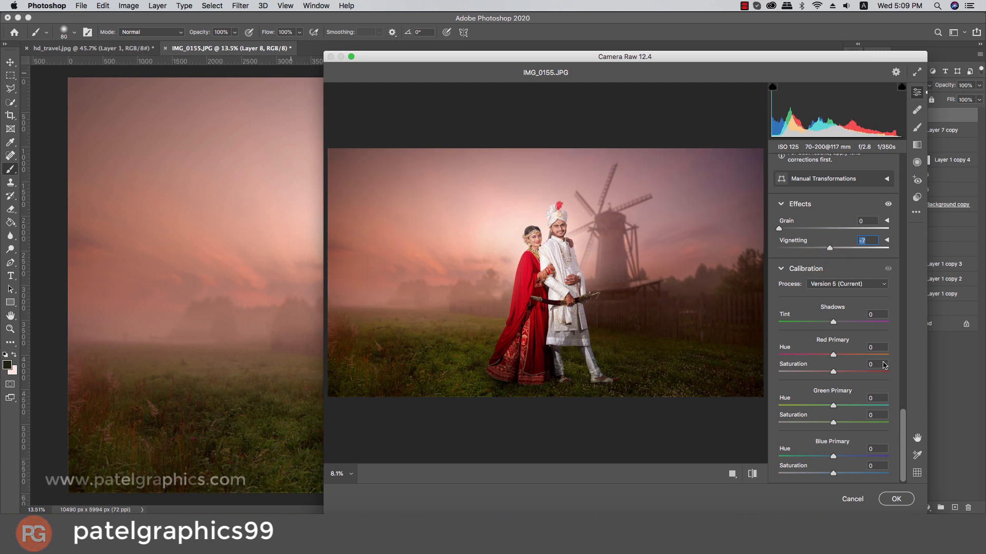
Step: Calibrate Blue Primary to Hue -15 and Saturation +8, and Green Primary to Hue +13 and Saturation -17
{"action": "left_click_drag", "start_coordinate": [835, 473], "coordinate": [830, 456]}
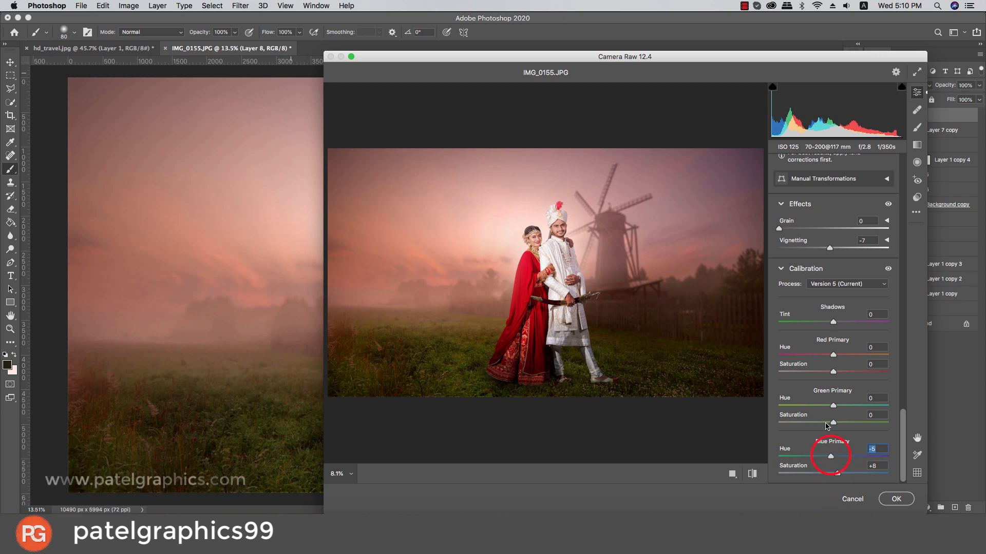
{"action": "mouse_move", "coordinate": [833, 422]}
{"action": "left_mouse_down"}
{"action": "mouse_move", "coordinate": [824, 423]}
{"action": "mouse_move", "coordinate": [840, 406]}
{"action": "left_mouse_up"}
{"action": "left_click_drag", "start_coordinate": [830, 456], "coordinate": [826, 457]}
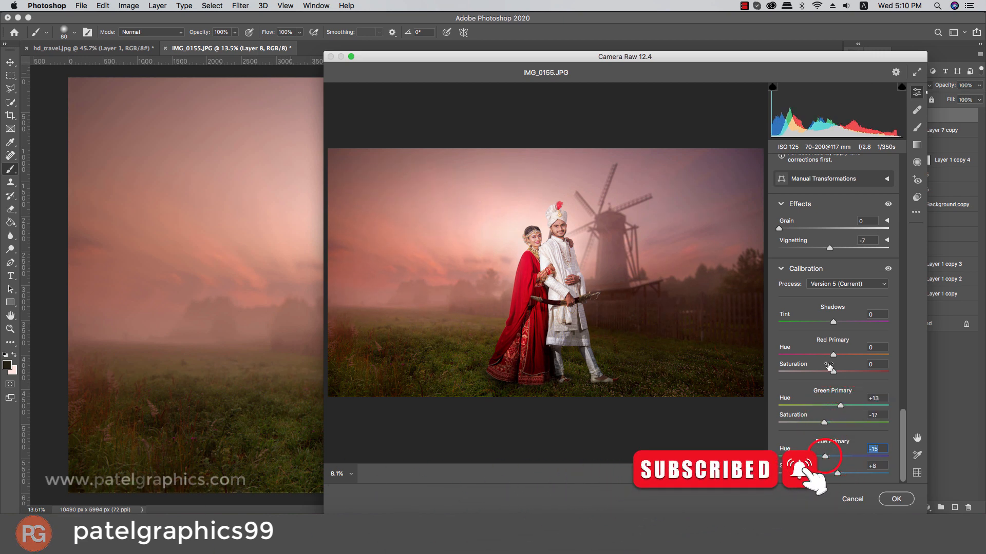
Step: Calibrate Red Primary to Hue +12 and Saturation -6, and show the before and after images side by side
{"action": "mouse_move", "coordinate": [833, 372]}
{"action": "left_mouse_down"}
{"action": "mouse_move", "coordinate": [840, 354]}
{"action": "mouse_move", "coordinate": [832, 376]}
{"action": "left_mouse_up"}
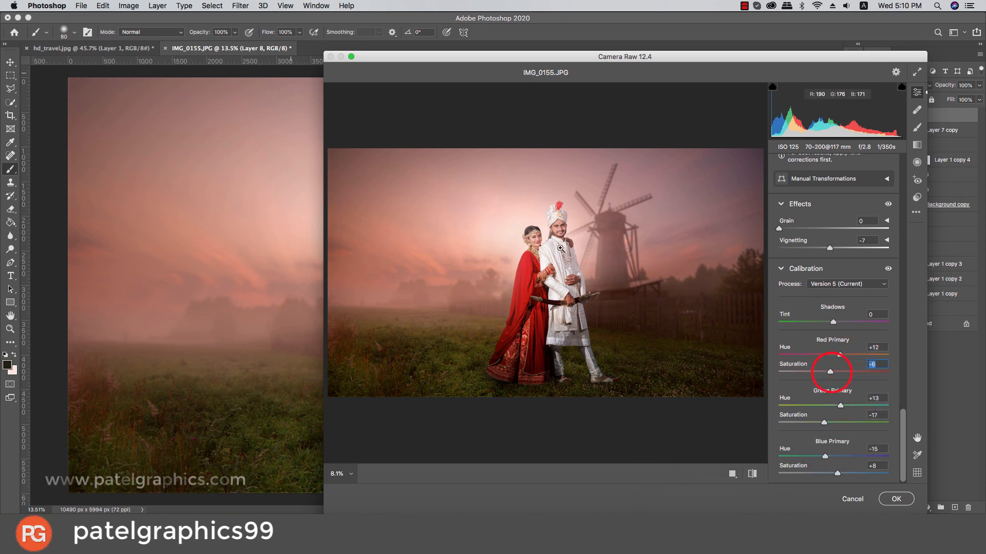
{"action": "left_click", "coordinate": [558, 240]}
{"action": "left_click", "coordinate": [509, 244]}
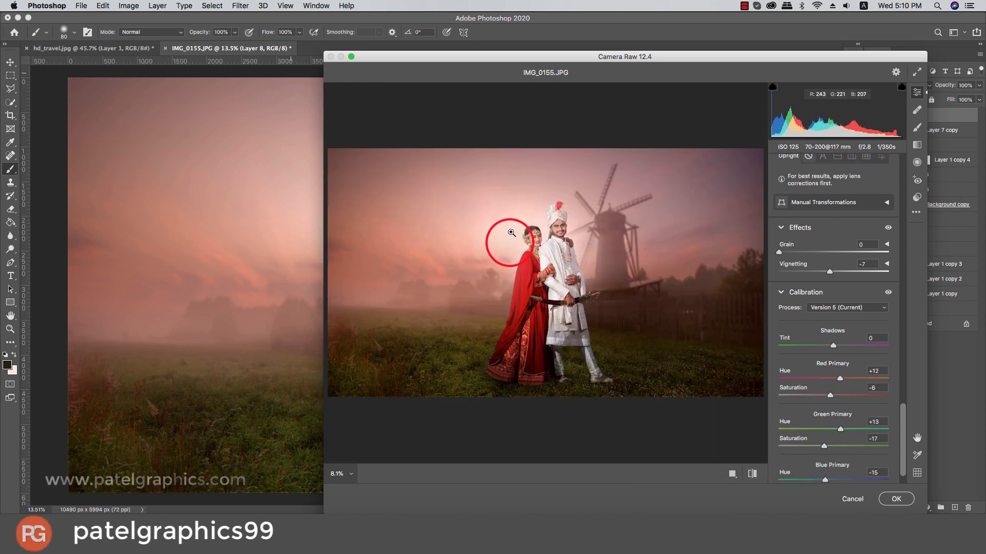
{"action": "scroll", "coordinate": [547, 230], "scroll_direction": "up", "scroll_amount": 1}
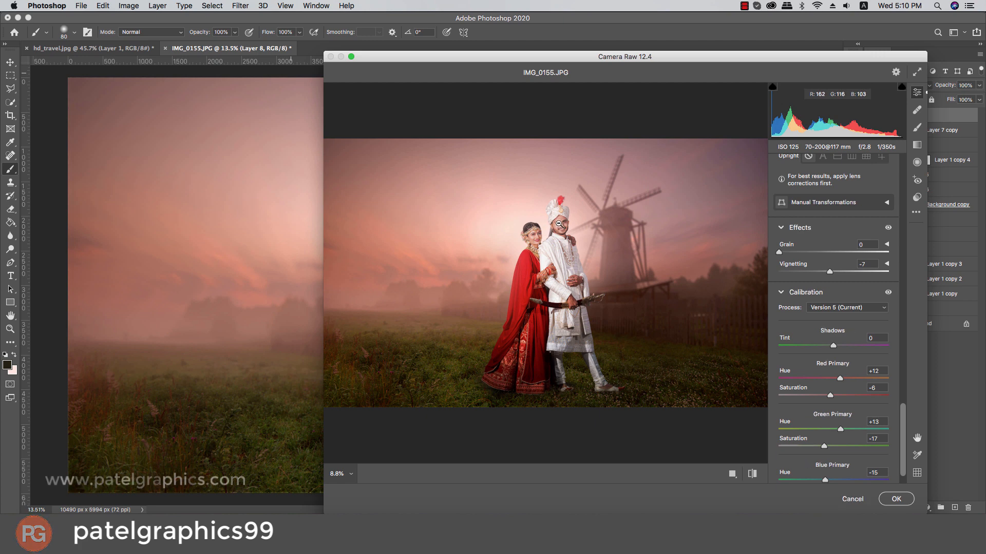
{"action": "key", "text": "alt"}
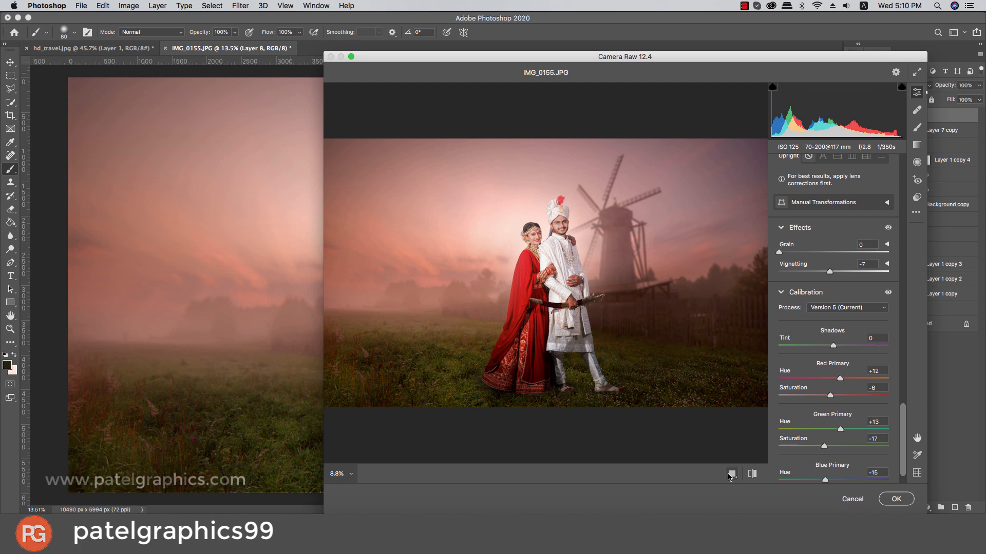
{"action": "left_click", "coordinate": [751, 473]}
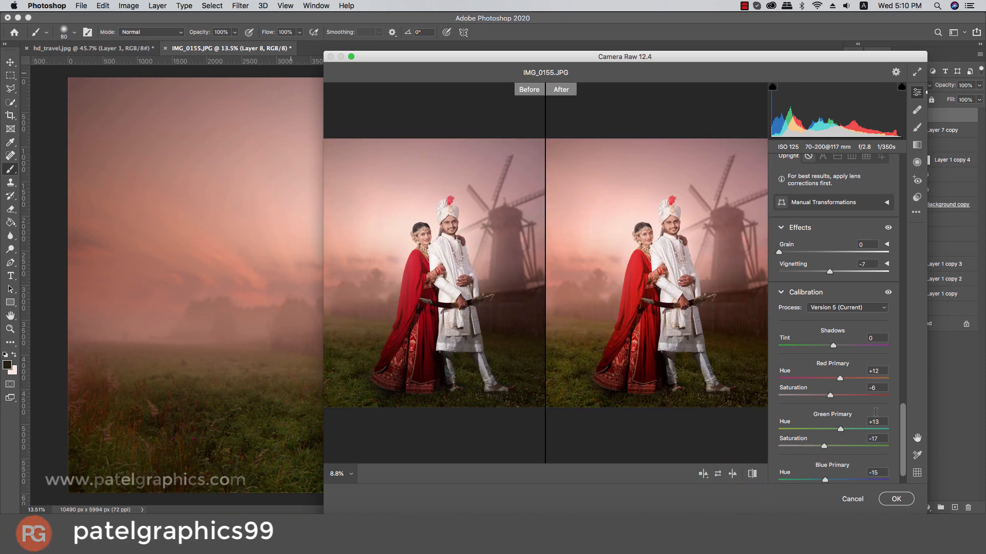
Step: Keep Temperature at 0, set Tint to +2 and apply the Camera Raw adjustments to the merged layer
{"action": "left_click_drag", "start_coordinate": [902, 429], "coordinate": [869, 176]}
{"action": "left_click_drag", "start_coordinate": [842, 250], "coordinate": [828, 244]}
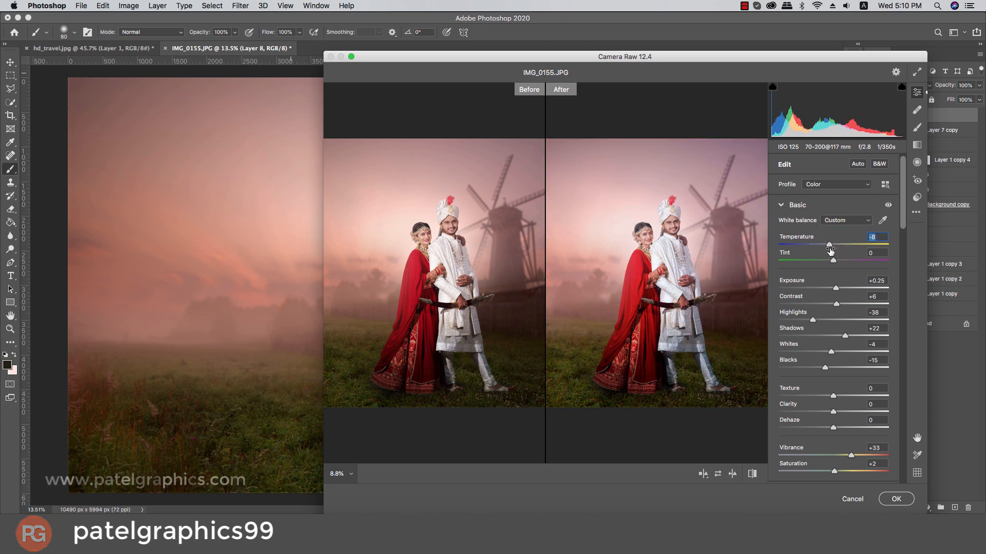
{"action": "type", "text": "0"}
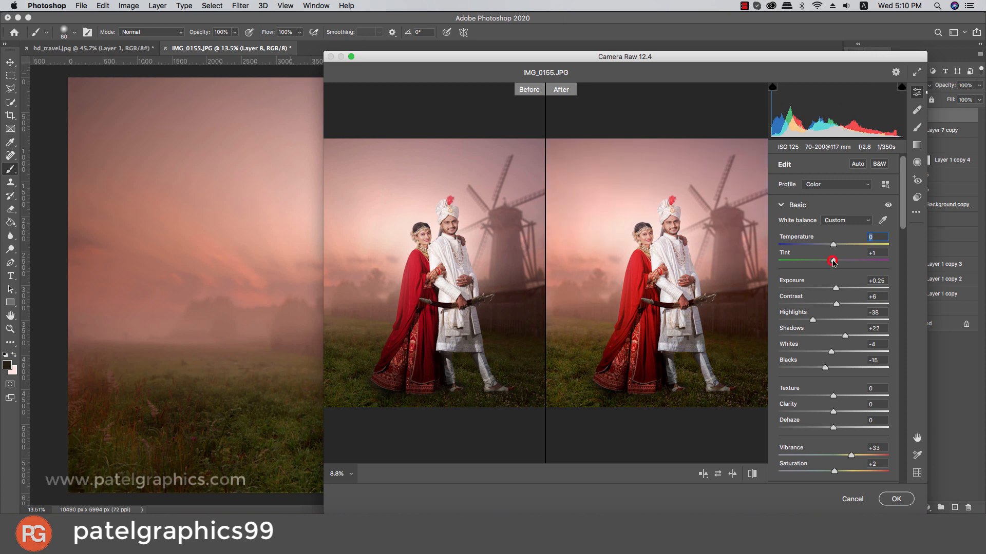
{"action": "left_click_drag", "start_coordinate": [840, 267], "coordinate": [832, 246]}
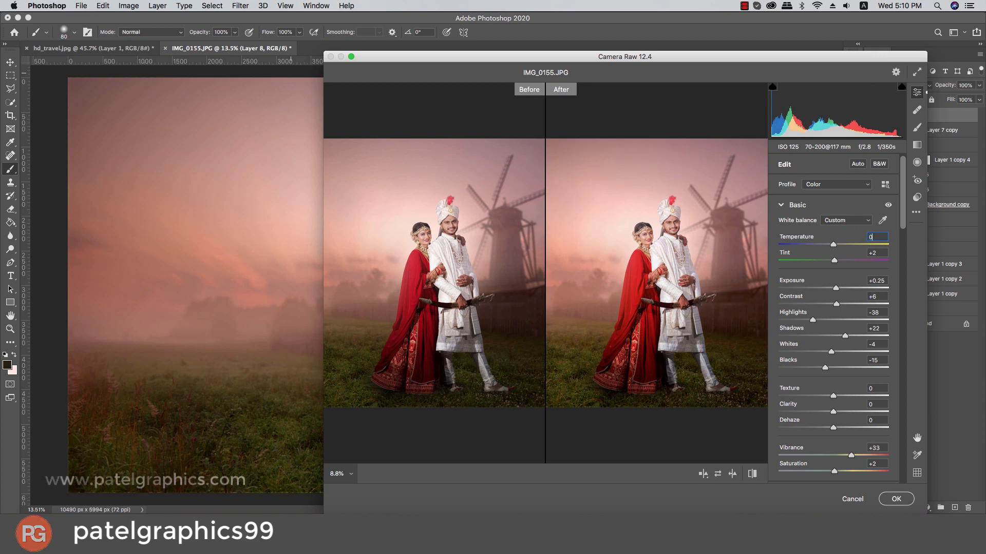
{"action": "left_click", "coordinate": [890, 501]}
Step: Compare the composite with and without the graded Layer 8 by switching its visibility
{"action": "scroll", "coordinate": [565, 246], "scroll_direction": "down", "scroll_amount": 3}
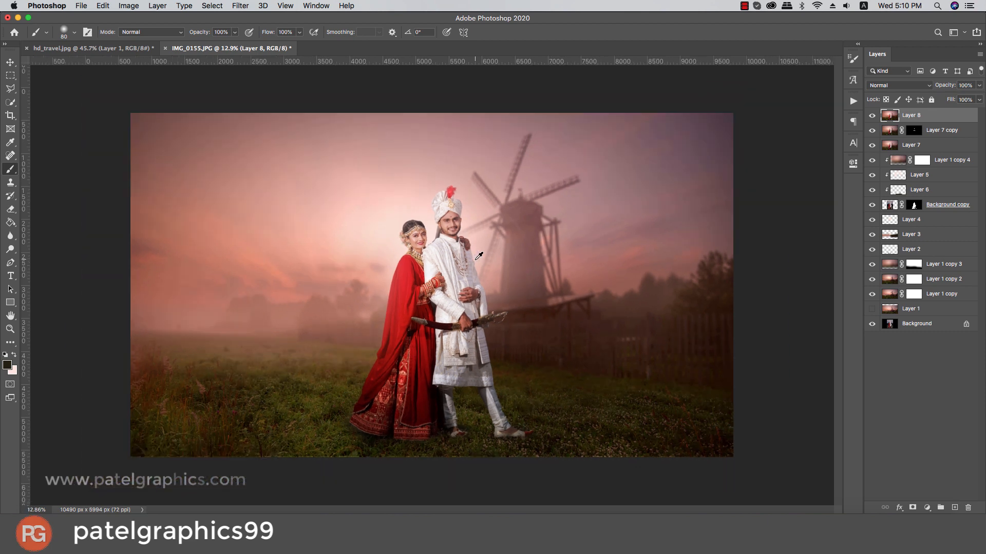
{"action": "scroll", "coordinate": [479, 255], "scroll_direction": "up", "scroll_amount": 2}
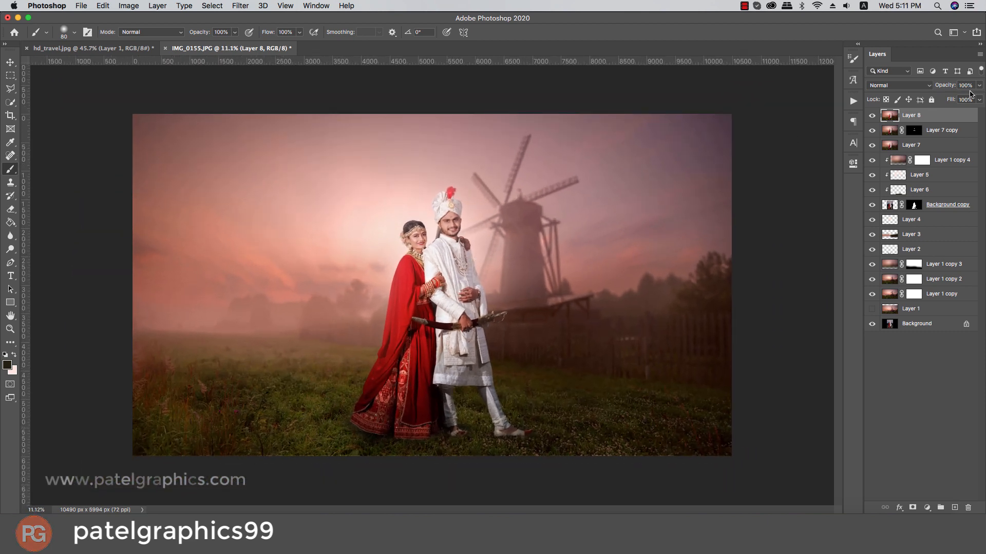
{"action": "left_click", "coordinate": [872, 115]}
{"action": "left_click", "coordinate": [872, 116]}
{"action": "left_click", "coordinate": [872, 116]}
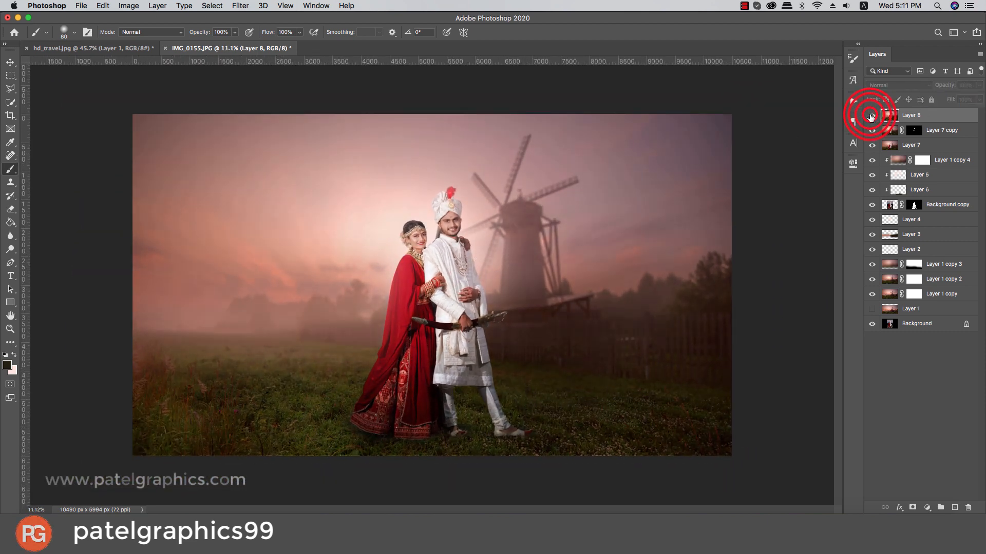
{"action": "left_click", "coordinate": [872, 116]}
Step: Add a Color Lookup adjustment layer above Layer 8 with the 2Strip.look 3D LUT
{"action": "left_click", "coordinate": [928, 508]}
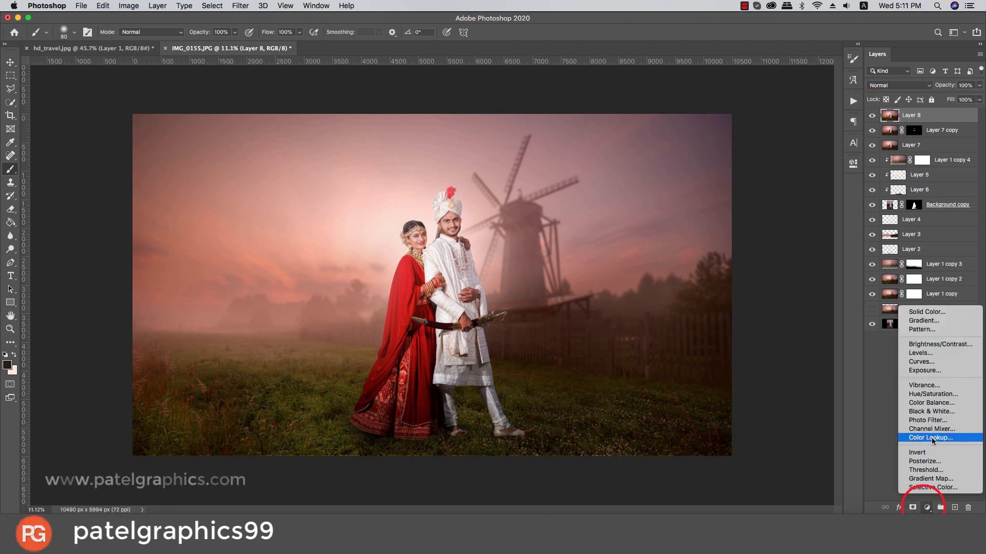
{"action": "left_click", "coordinate": [933, 438]}
{"action": "left_click", "coordinate": [761, 193]}
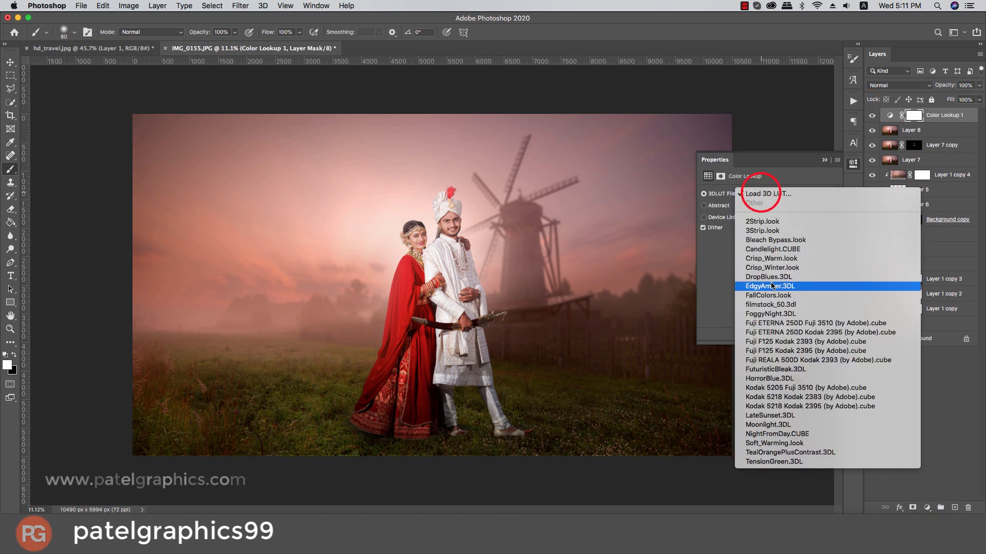
{"action": "left_click", "coordinate": [766, 286]}
{"action": "left_click", "coordinate": [753, 193]}
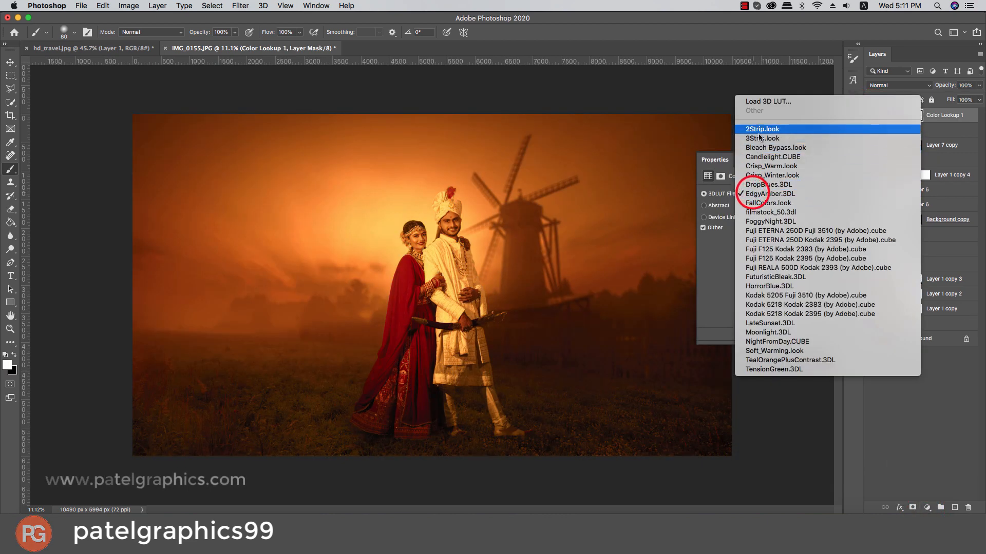
{"action": "left_click", "coordinate": [756, 129]}
{"action": "left_click", "coordinate": [825, 160]}
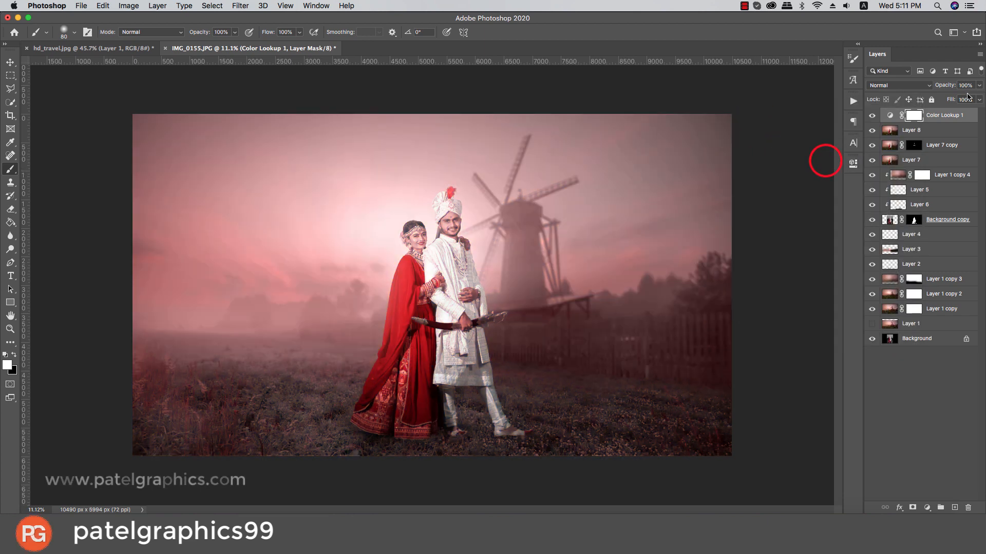
Step: Lower the Color Lookup layer's opacity to 20%, comparing the image with and without it
{"action": "left_click", "coordinate": [979, 85]}
{"action": "mouse_move", "coordinate": [951, 100]}
{"action": "left_mouse_down"}
{"action": "mouse_move", "coordinate": [927, 106]}
{"action": "mouse_move", "coordinate": [940, 111]}
{"action": "left_mouse_up"}
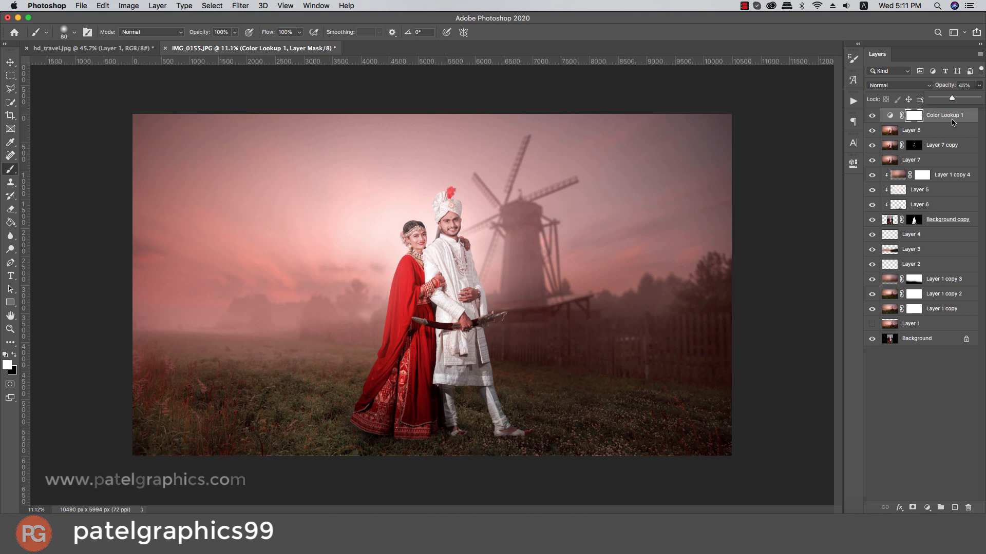
{"action": "left_click_drag", "start_coordinate": [952, 123], "coordinate": [928, 123]}
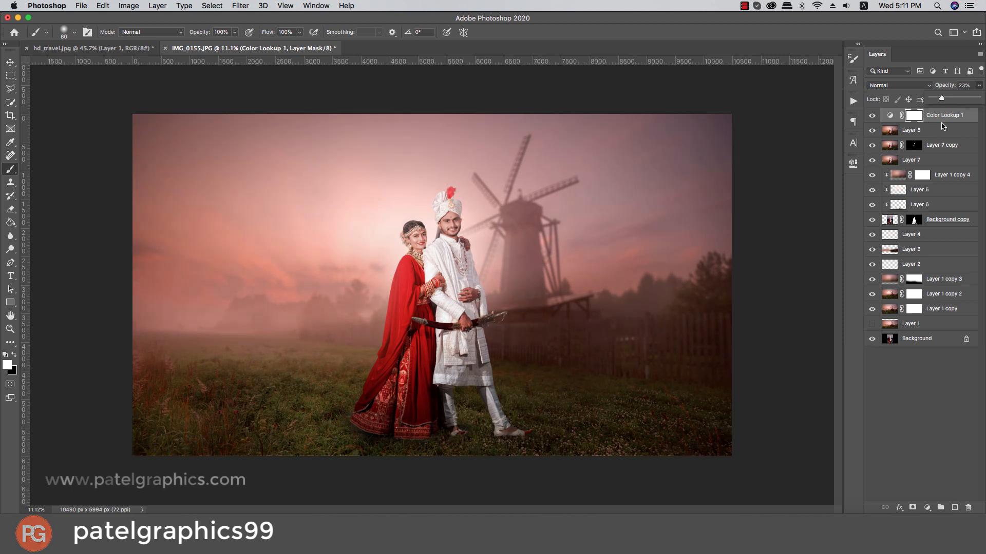
{"action": "left_click", "coordinate": [872, 117]}
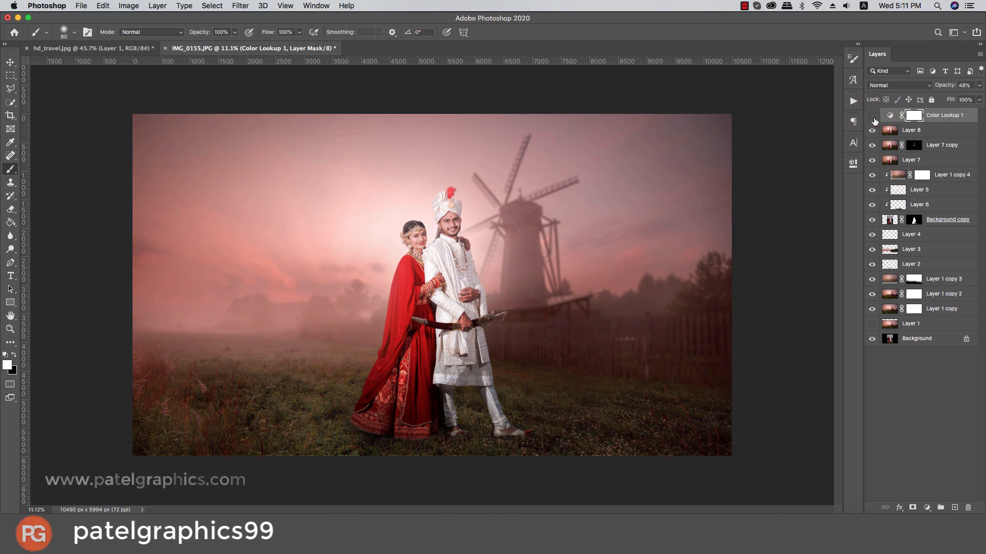
{"action": "left_click", "coordinate": [873, 116]}
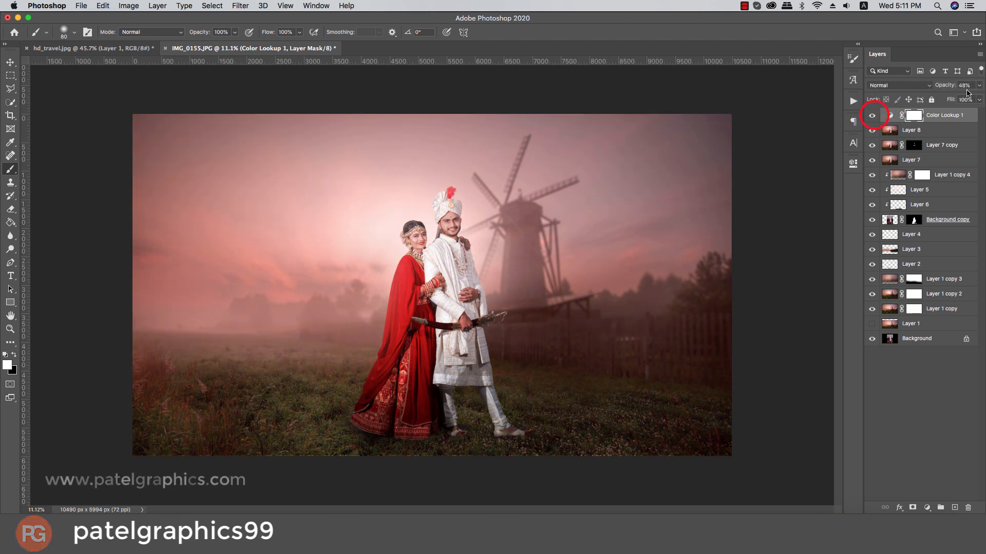
{"action": "left_click", "coordinate": [978, 85]}
{"action": "left_click_drag", "start_coordinate": [948, 98], "coordinate": [942, 101]}
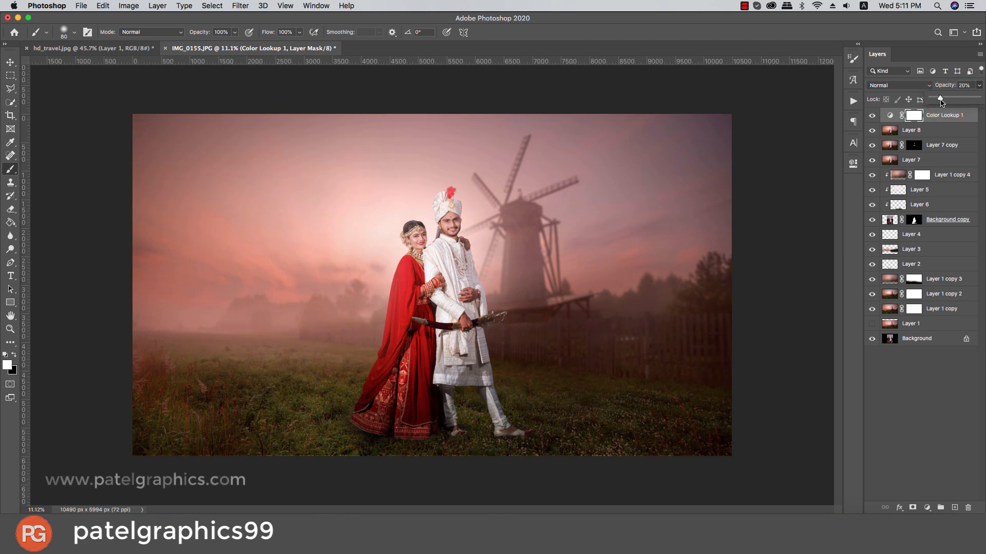
Step: Duplicate the Color Lookup 1 adjustment layer and open the copy's lookup settings
{"action": "left_click", "coordinate": [937, 116]}
{"action": "key", "text": "super+j"}
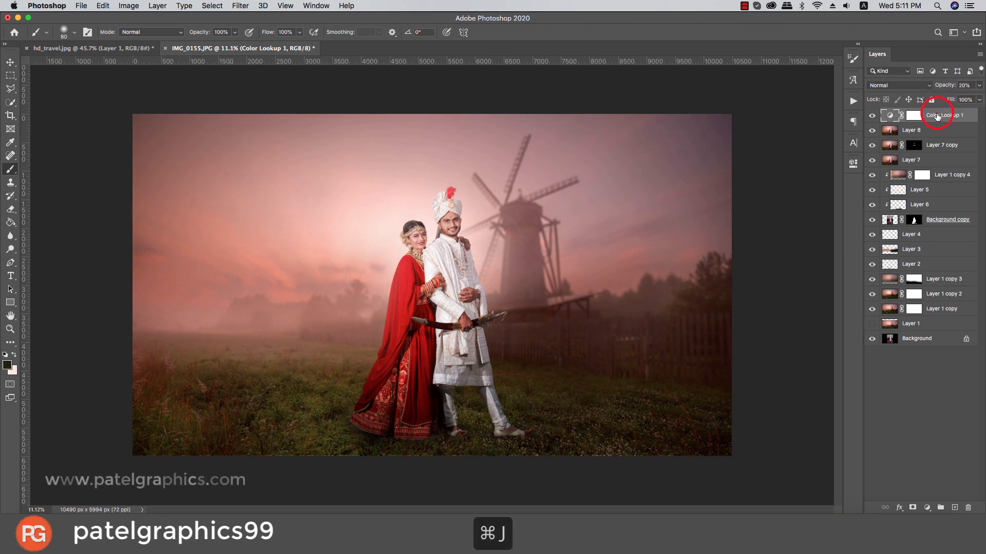
{"action": "double_click", "coordinate": [892, 115]}
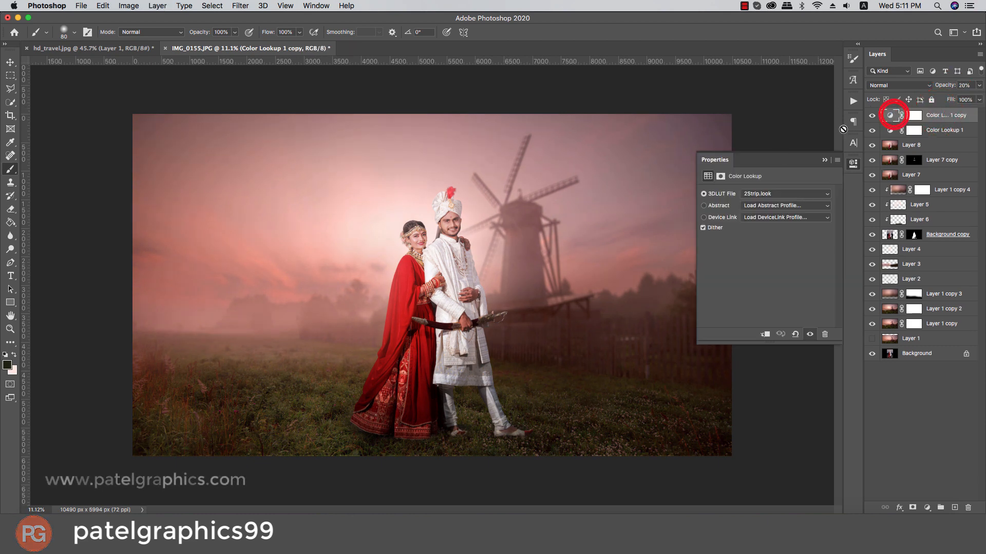
Step: Try the Bleach Bypass, Candlelight, FallColors, filmstock_50 and FoggyNight 3D LUTs on the copied Color Lookup layer
{"action": "left_click", "coordinate": [771, 194]}
{"action": "left_click", "coordinate": [762, 211]}
{"action": "left_click", "coordinate": [756, 196]}
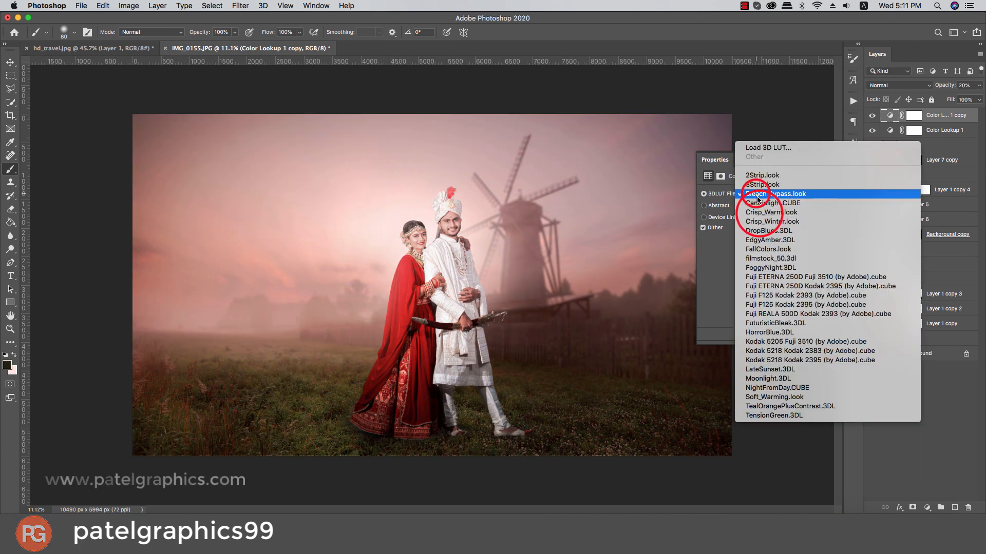
{"action": "left_click", "coordinate": [760, 193]}
{"action": "left_click", "coordinate": [760, 193]}
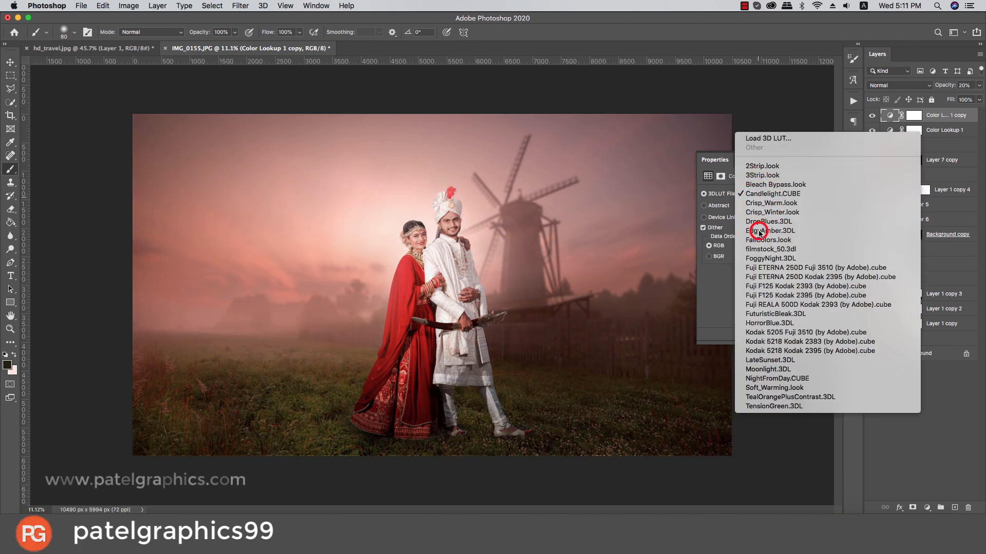
{"action": "left_click", "coordinate": [759, 221]}
{"action": "left_click", "coordinate": [759, 194]}
{"action": "left_click", "coordinate": [758, 203]}
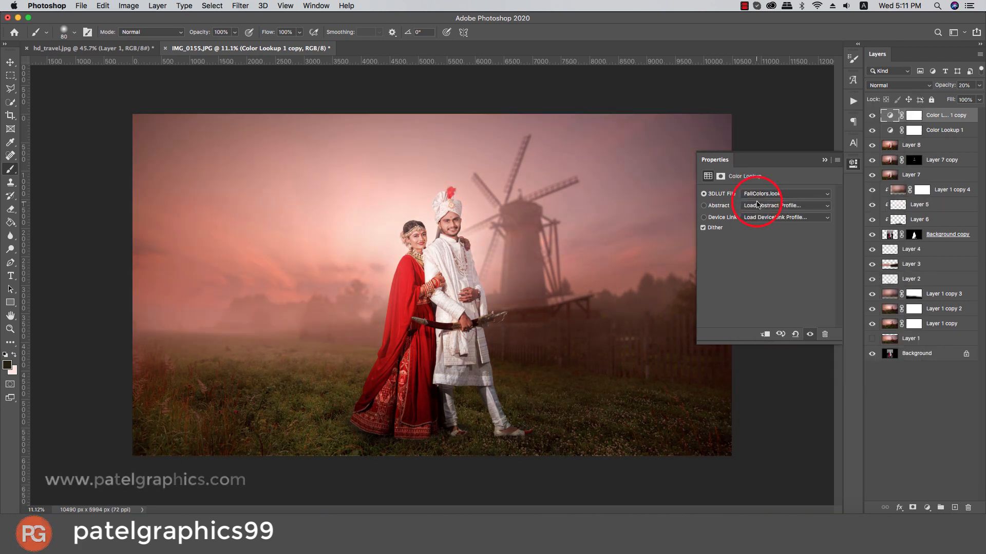
{"action": "left_click", "coordinate": [761, 197]}
{"action": "left_click", "coordinate": [761, 200]}
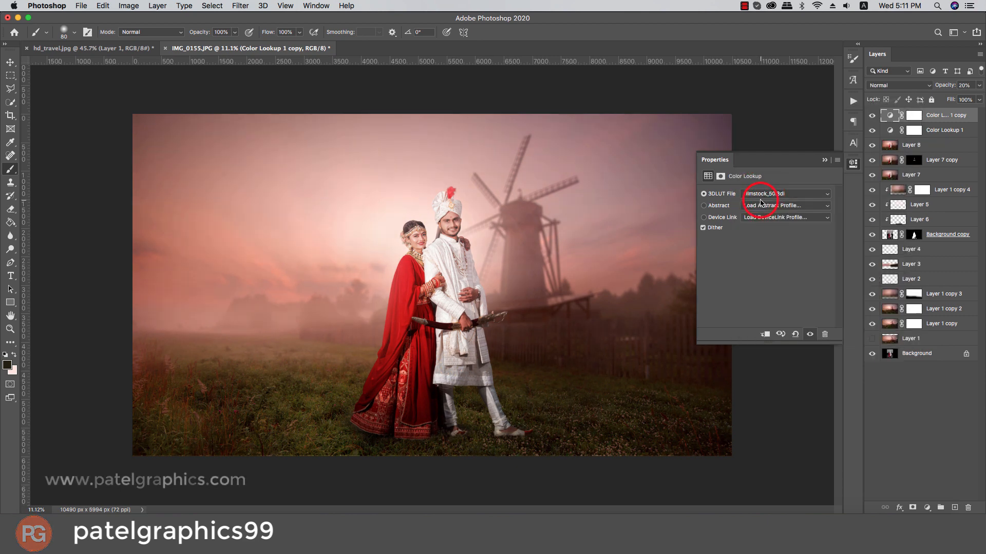
{"action": "left_click", "coordinate": [763, 197]}
{"action": "left_click", "coordinate": [763, 194]}
{"action": "left_click", "coordinate": [764, 196]}
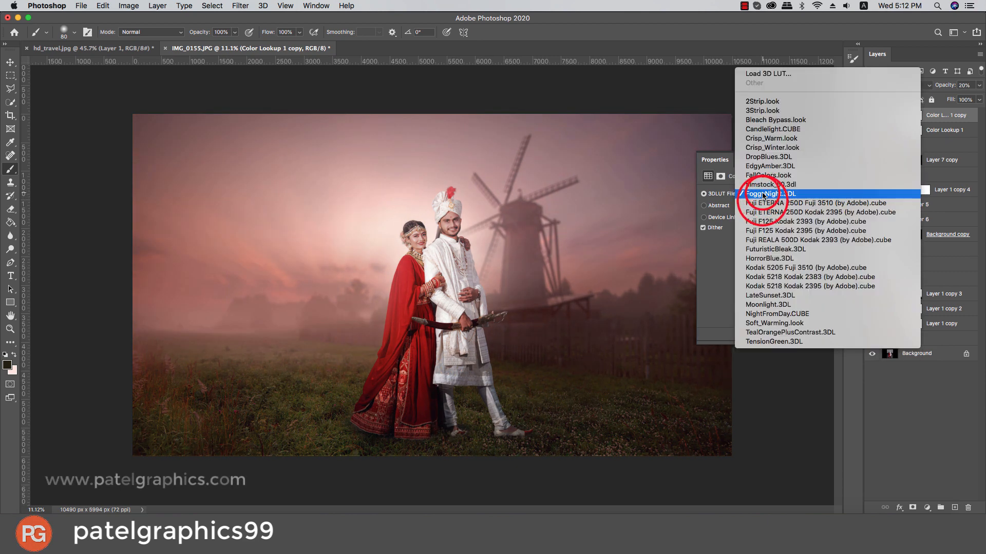
{"action": "left_click", "coordinate": [763, 194]}
Step: Try 41% opacity on the copied Color Lookup layer and switch its LUT to Fuji ETERNA 250D Fuji 3510
{"action": "left_click", "coordinate": [979, 86]}
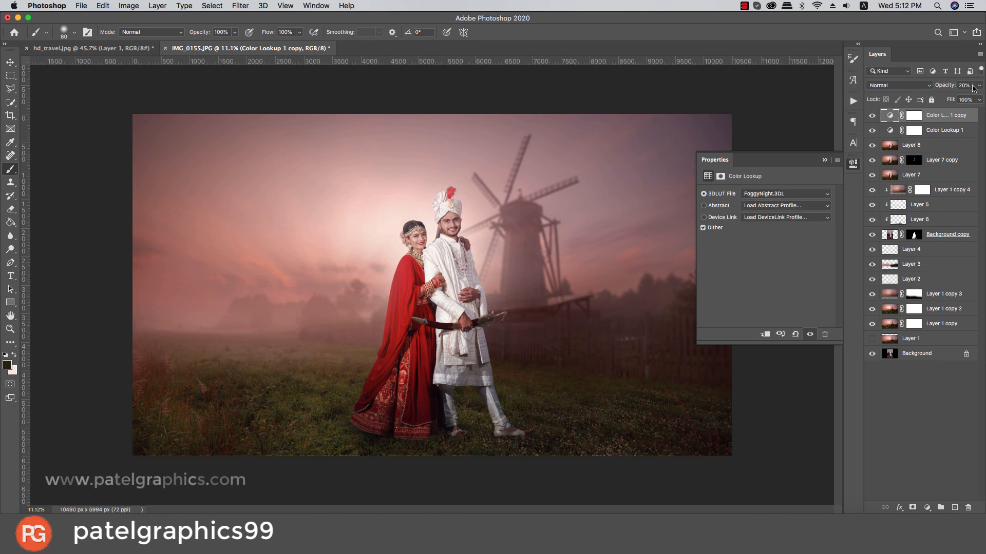
{"action": "left_click_drag", "start_coordinate": [939, 98], "coordinate": [959, 99]}
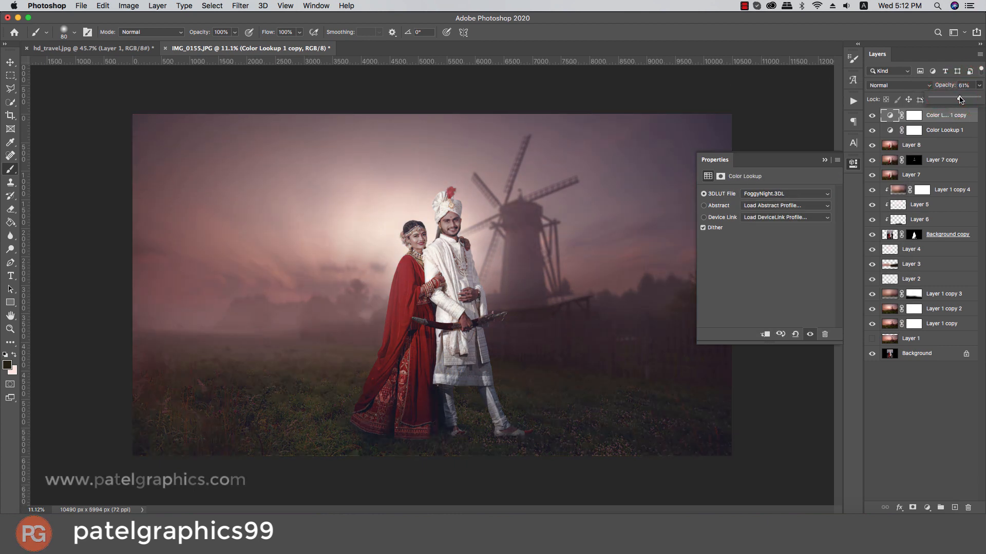
{"action": "left_click", "coordinate": [765, 194]}
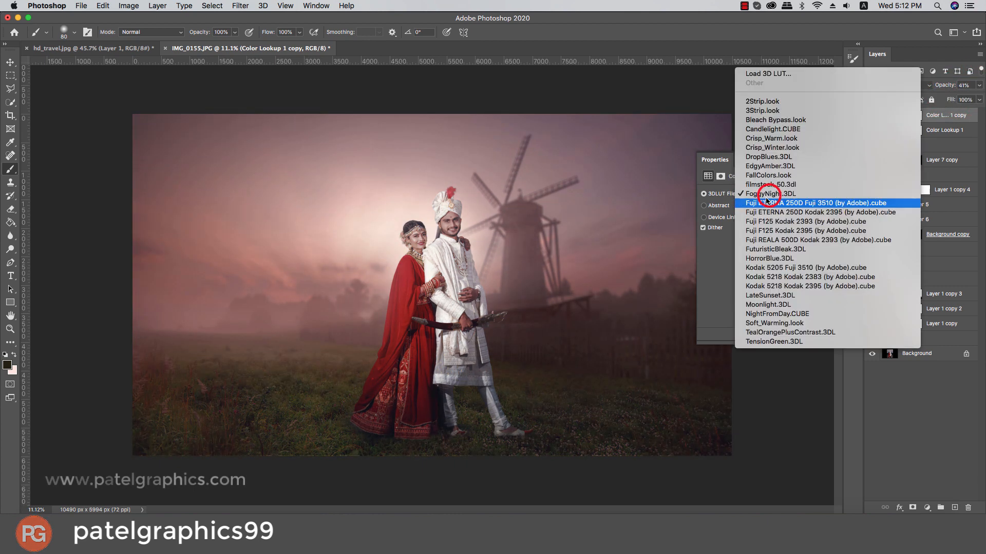
{"action": "left_click", "coordinate": [765, 199]}
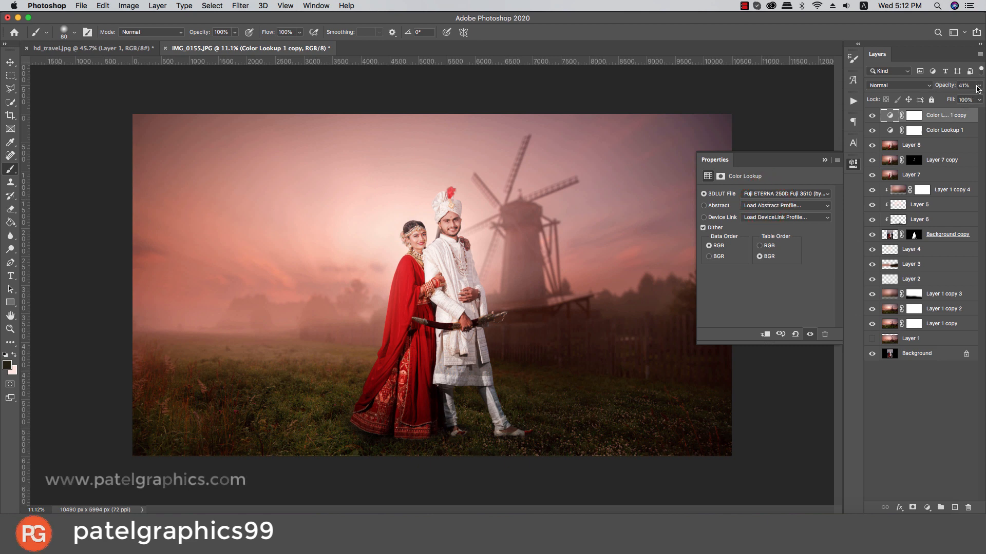
Step: Set the copied Color Lookup layer to 14% opacity with the filmstock_50.3dl LUT and check its effect by switching visibility
{"action": "left_click", "coordinate": [979, 86]}
{"action": "left_click_drag", "start_coordinate": [951, 98], "coordinate": [942, 102]}
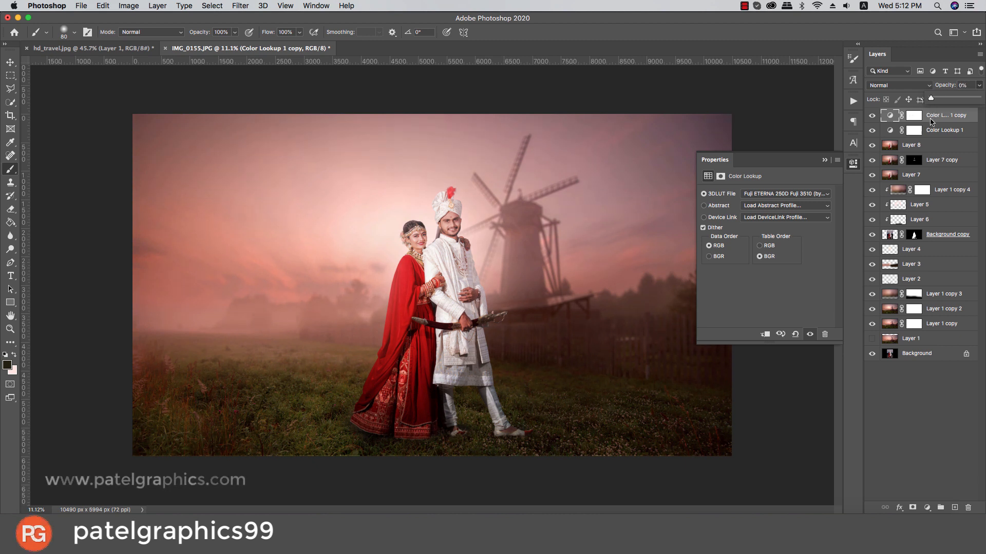
{"action": "left_click", "coordinate": [776, 195]}
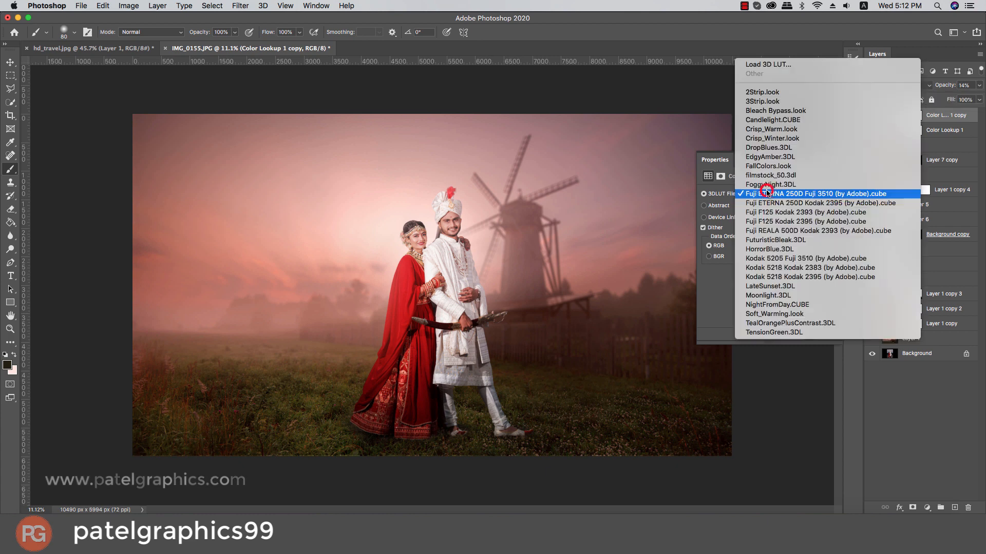
{"action": "left_click", "coordinate": [767, 176]}
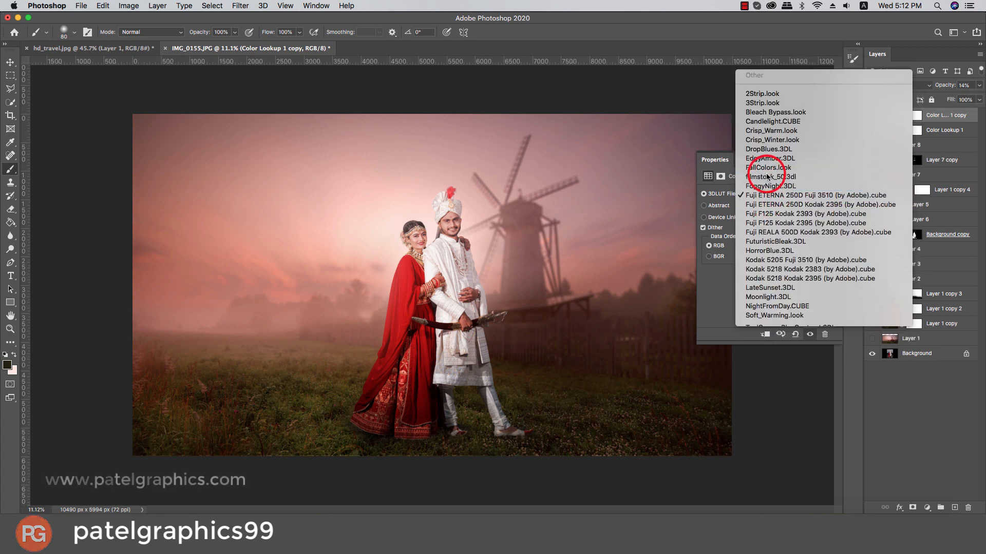
{"action": "left_click", "coordinate": [872, 118]}
{"action": "left_click", "coordinate": [872, 117]}
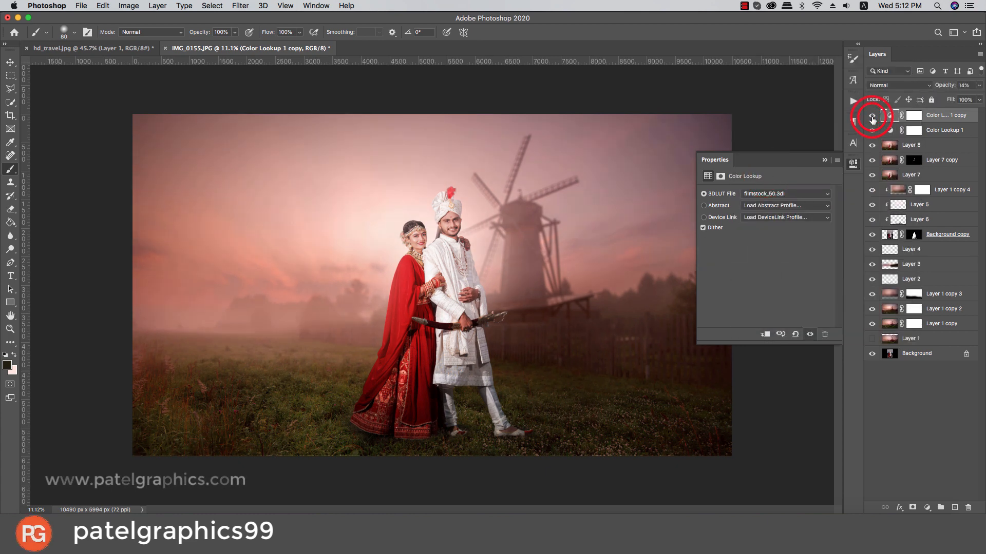
Step: Compare the image with and without the Color Lookup 1 copy layer
{"action": "left_click", "coordinate": [872, 117]}
{"action": "left_click", "coordinate": [872, 117]}
{"action": "left_click", "coordinate": [872, 118]}
{"action": "left_click", "coordinate": [872, 118]}
{"action": "left_click", "coordinate": [872, 118]}
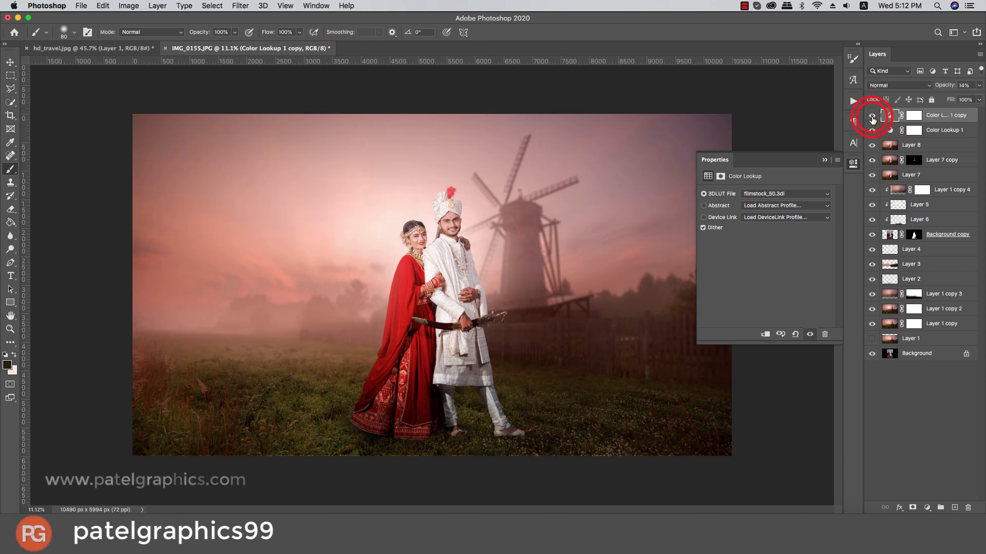
{"action": "left_click", "coordinate": [872, 118]}
{"action": "left_click", "coordinate": [872, 118]}
{"action": "left_click", "coordinate": [872, 118]}
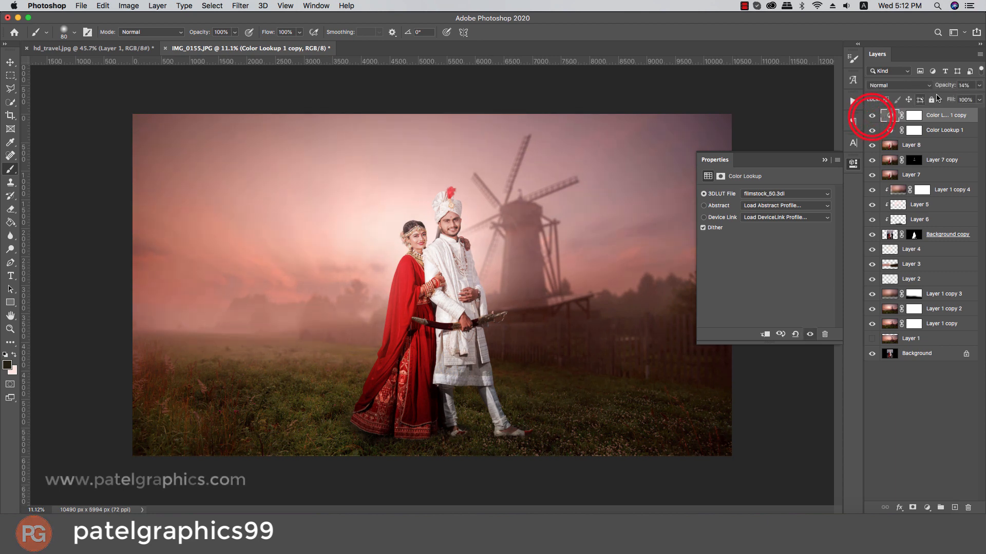
Step: Lower the Color Lookup 1 copy layer's opacity to 11% and duplicate the layer
{"action": "left_click", "coordinate": [977, 86]}
{"action": "left_click_drag", "start_coordinate": [936, 98], "coordinate": [932, 99]}
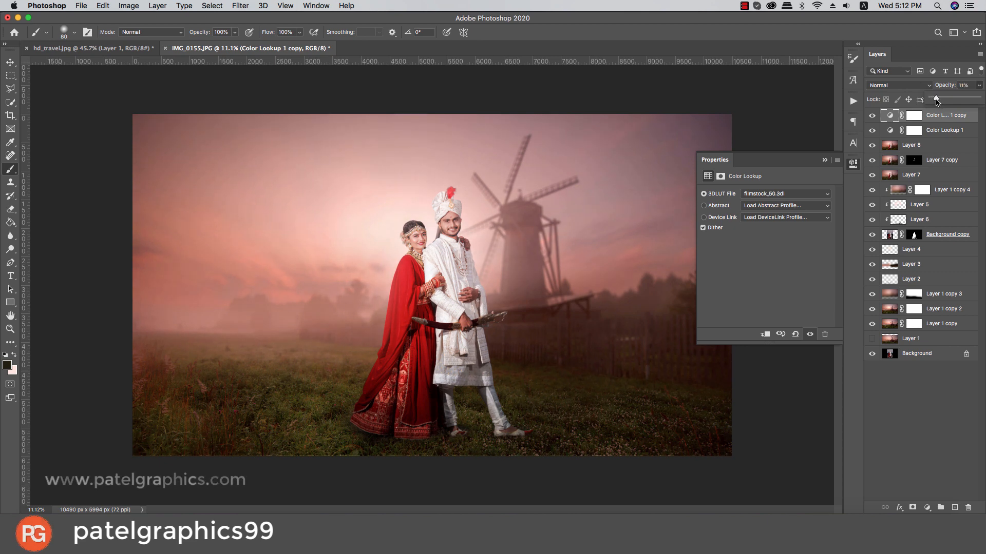
{"action": "left_click", "coordinate": [946, 116]}
{"action": "key", "text": "super+j"}
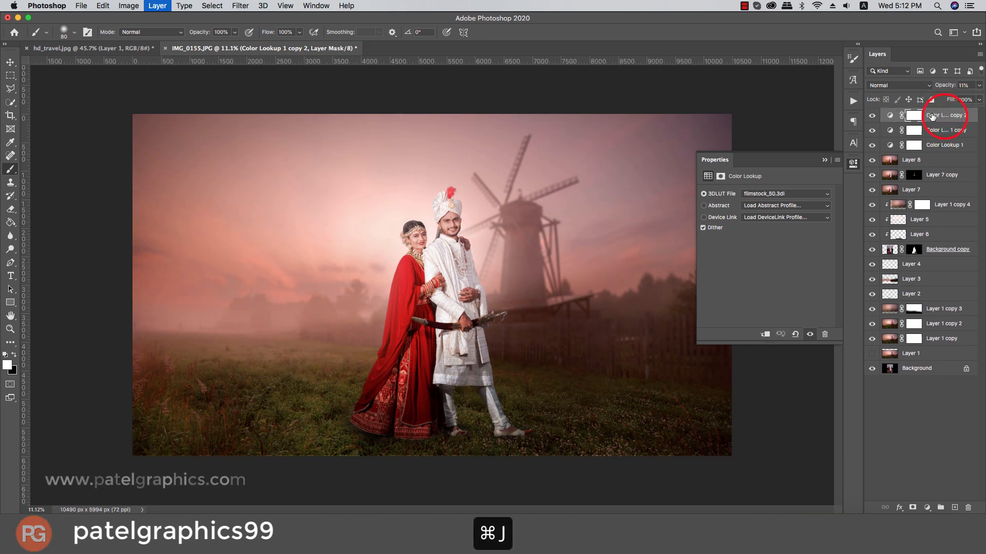
Step: Set the new duplicate's 3D LUT to Fuji ETERNA 250D Fuji 3510 and check its effect by switching visibility
{"action": "left_click", "coordinate": [751, 194]}
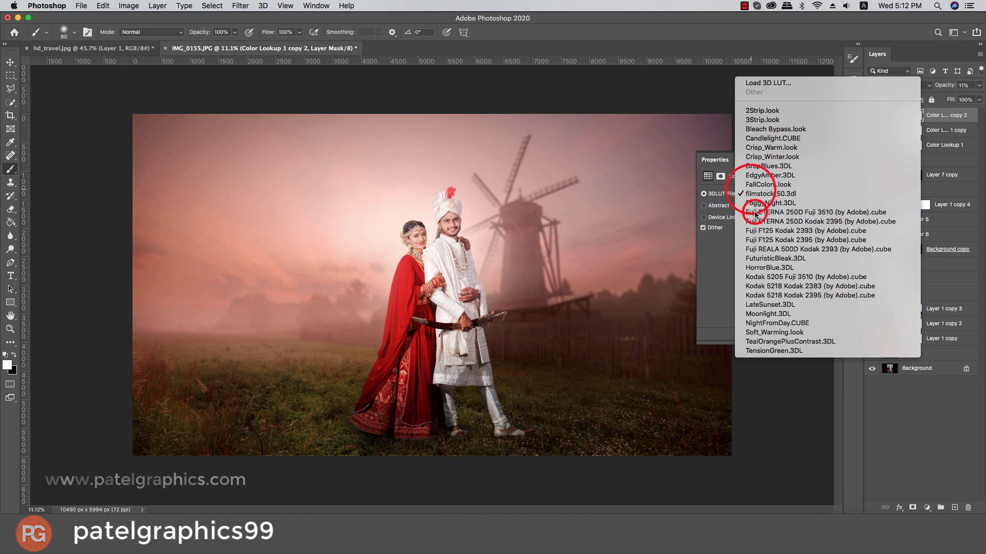
{"action": "left_click", "coordinate": [756, 213]}
{"action": "left_click", "coordinate": [869, 117]}
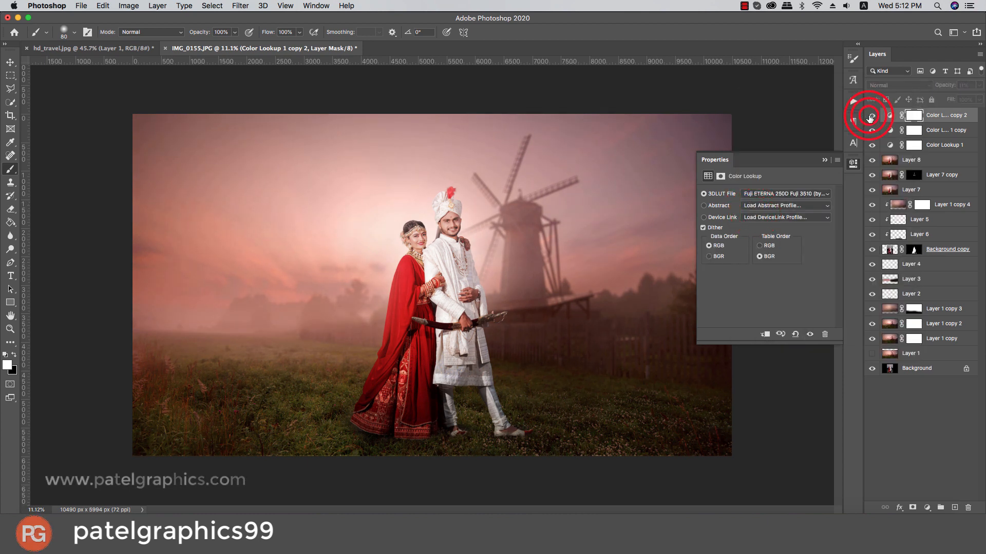
{"action": "left_click", "coordinate": [869, 118]}
{"action": "scroll", "coordinate": [767, 194], "scroll_direction": "down", "scroll_amount": 3}
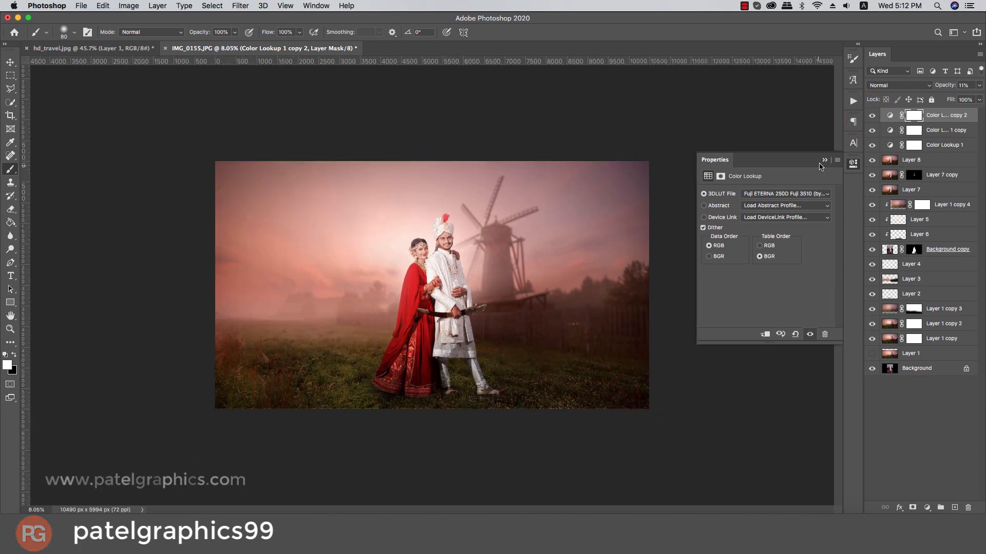
Step: Close the lookup settings and delete the Color Lookup 1 copy layer, leaving Color Lookup 1 copy 2 selected
{"action": "left_click", "coordinate": [824, 161]}
{"action": "scroll", "coordinate": [824, 161], "scroll_direction": "up", "scroll_amount": 3}
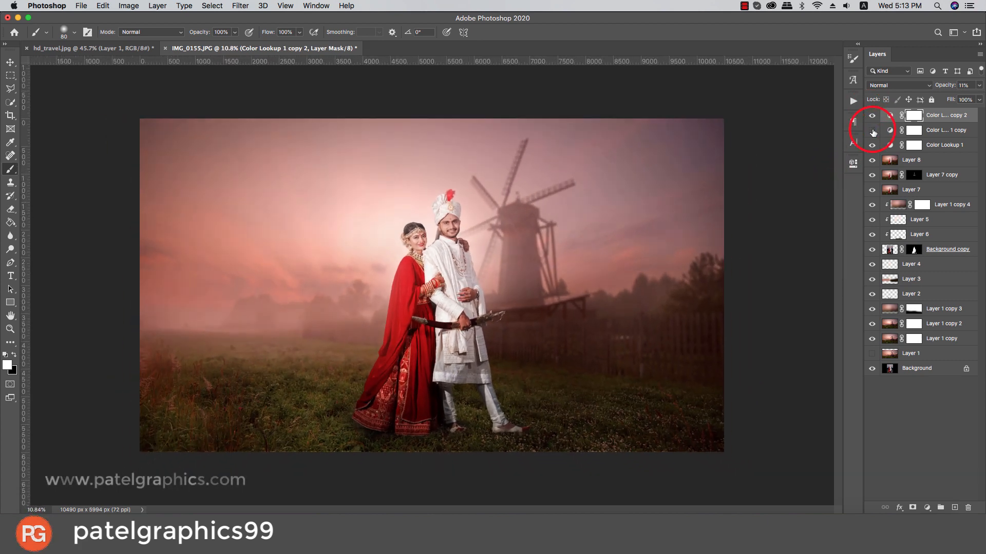
{"action": "left_click", "coordinate": [903, 129]}
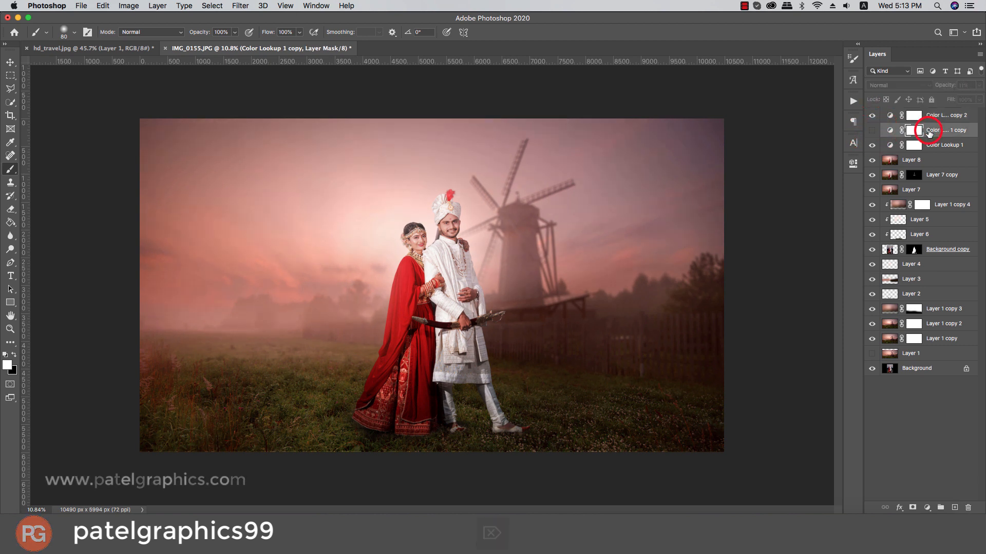
{"action": "key", "text": "BackSpace"}
{"action": "left_click", "coordinate": [931, 116]}
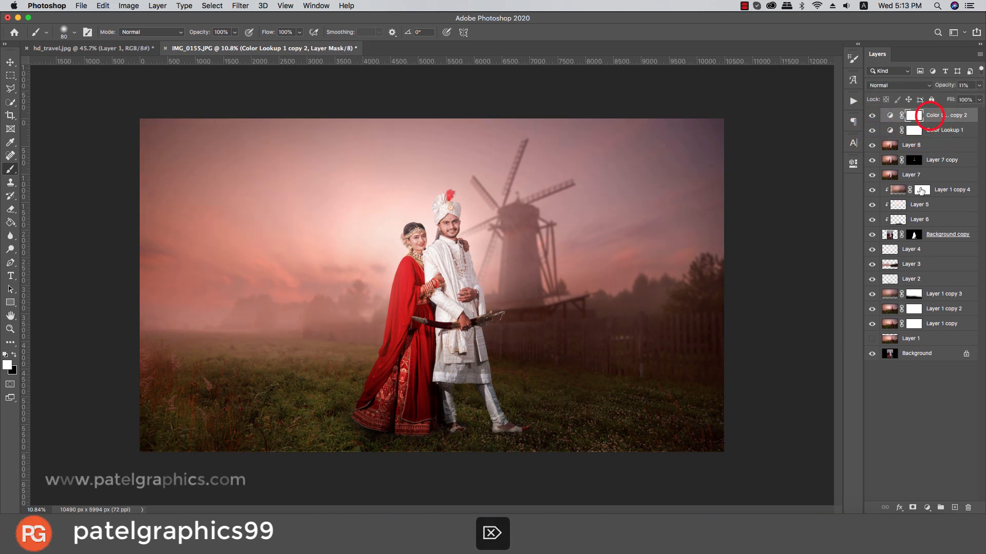
Step: Group all layers from Layer 1 up to Color Lookup 1 copy 2
{"action": "left_click", "coordinate": [914, 338]}
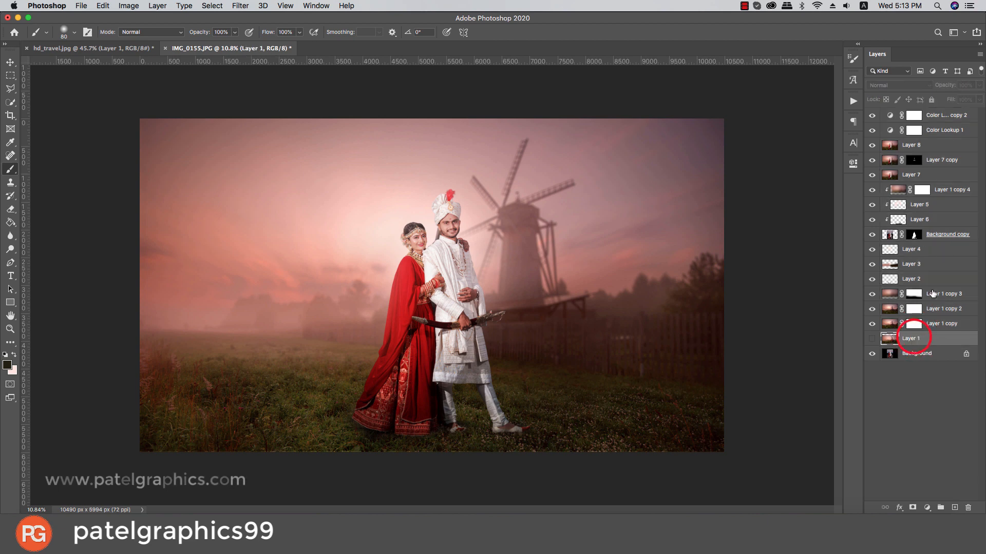
{"action": "left_click", "coordinate": [941, 117], "text": "shift"}
{"action": "key", "text": "super+g"}
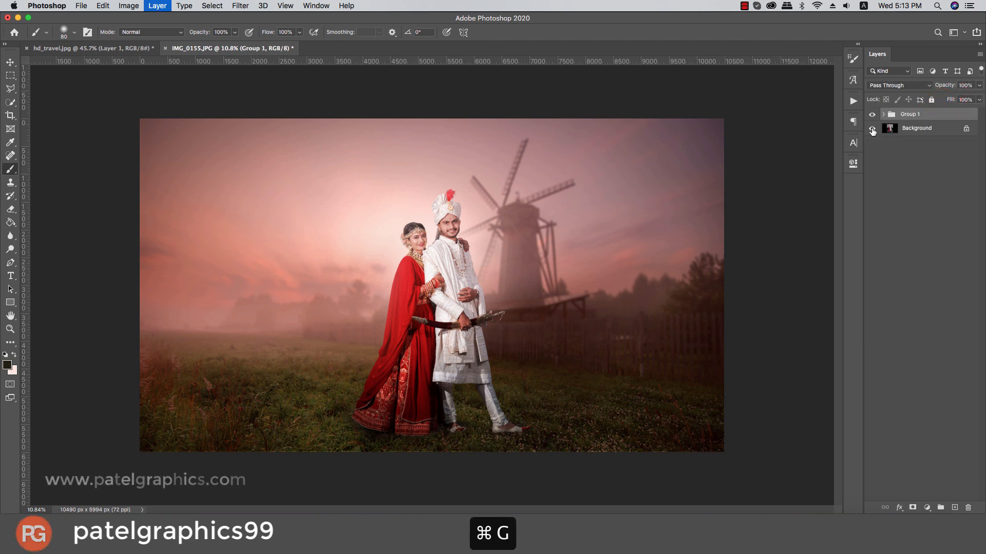
Step: Compare the finished composite with the original couple photo by hiding and showing Group 1
{"action": "left_click", "coordinate": [873, 115]}
{"action": "left_click", "coordinate": [872, 115]}
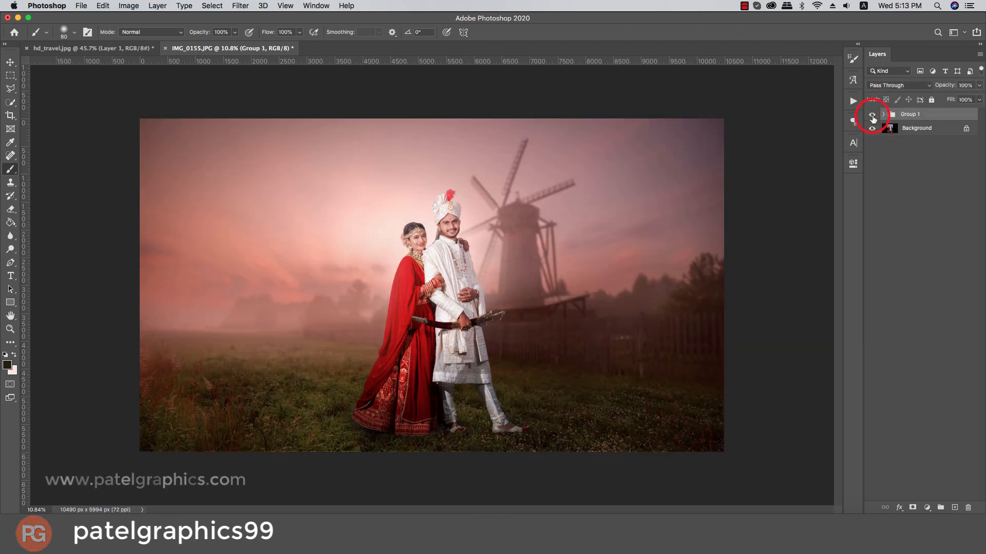
{"action": "left_click", "coordinate": [873, 115]}
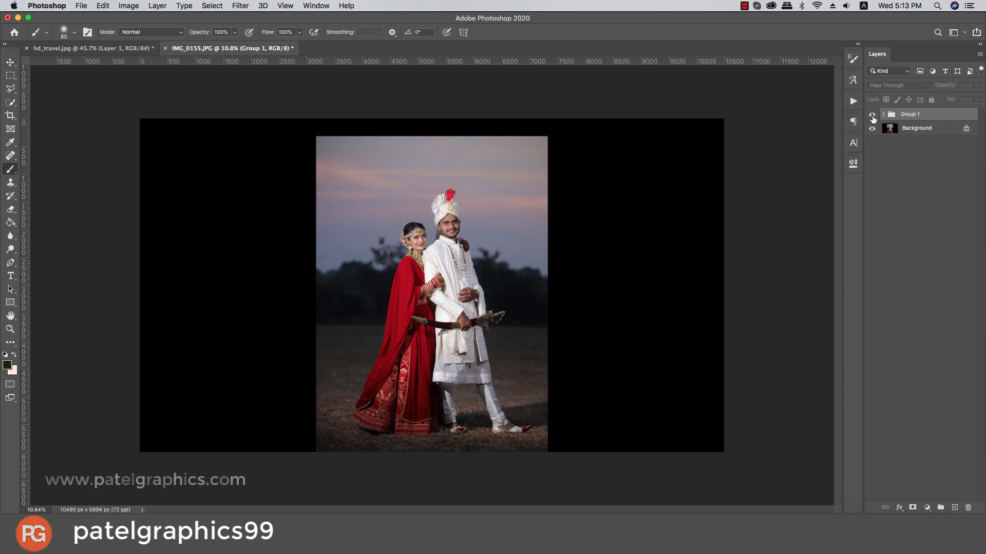
{"action": "left_click", "coordinate": [872, 115]}
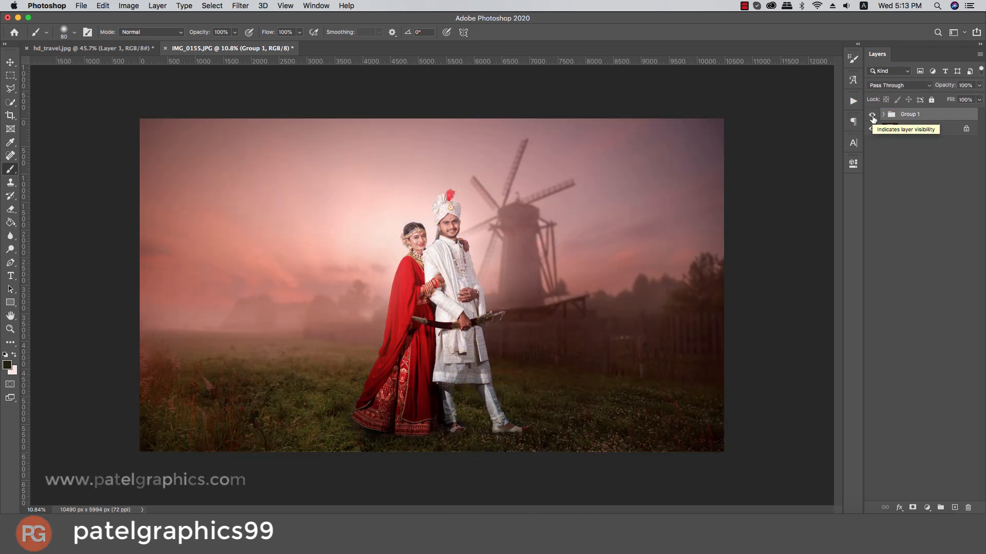
{"action": "left_click", "coordinate": [873, 118]}
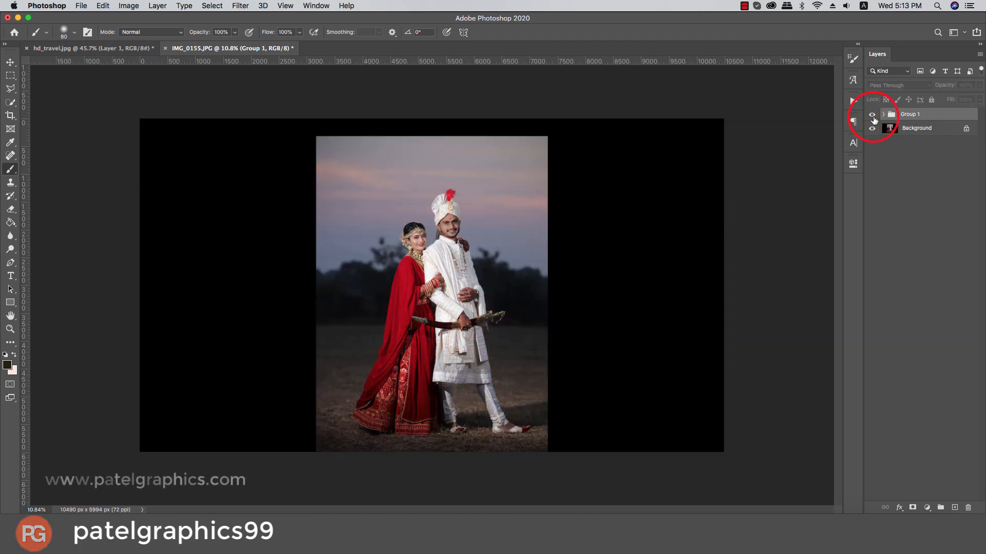
{"action": "left_click", "coordinate": [873, 116]}
Step: Inside Group 1, group the layers from Layer 1 copy up to Color Lookup 1 copy 2 and show Layer 1
{"action": "left_click", "coordinate": [883, 115]}
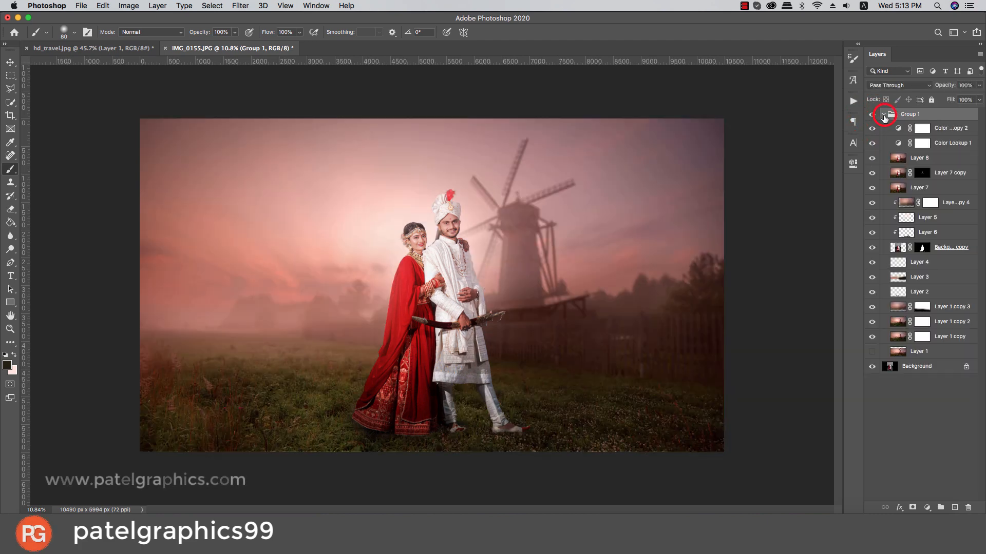
{"action": "left_click", "coordinate": [938, 130]}
{"action": "left_click", "coordinate": [940, 337], "text": "shift"}
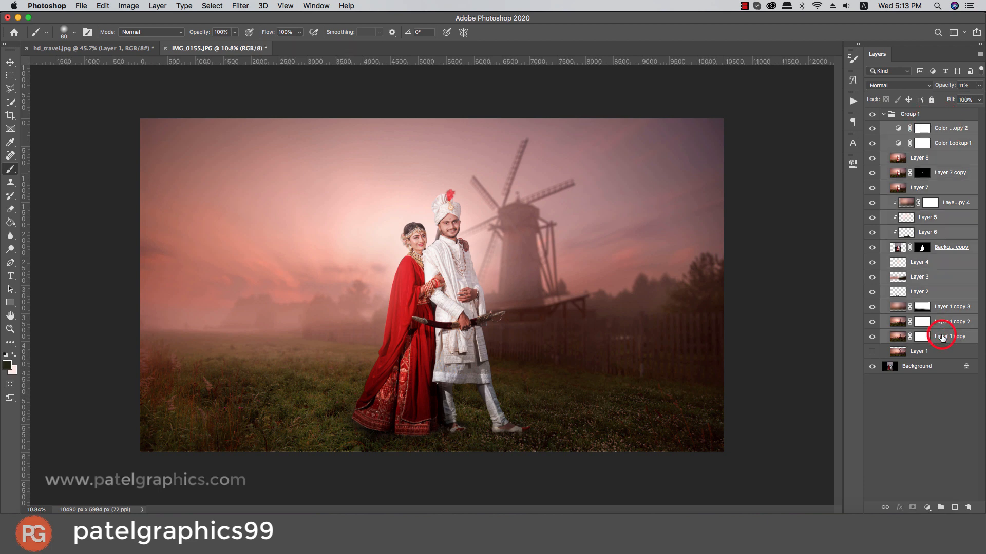
{"action": "key", "text": "super+g"}
{"action": "left_click", "coordinate": [872, 140]}
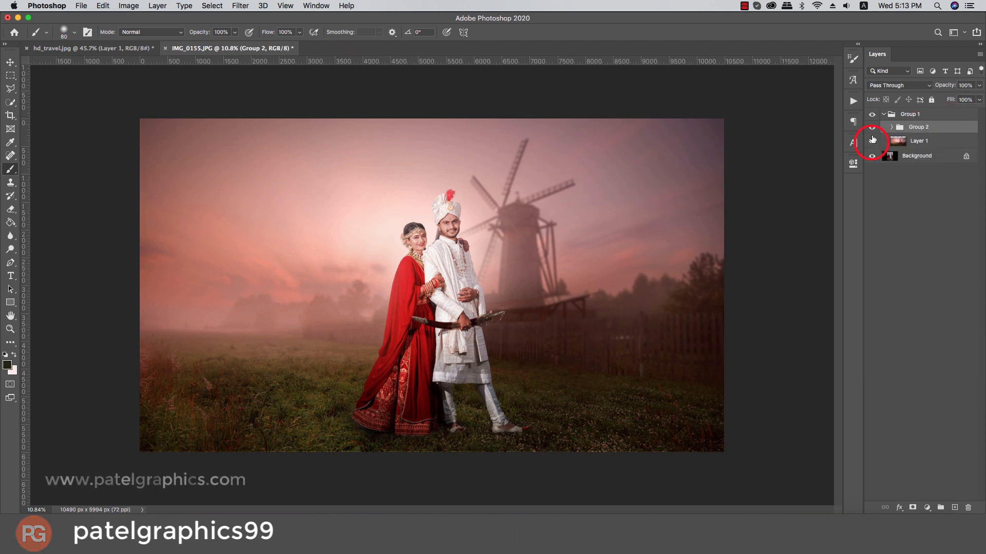
Step: Compare the composite with the plain windmill landscape by hiding and showing Group 2
{"action": "left_click", "coordinate": [873, 129]}
{"action": "left_click", "coordinate": [873, 129]}
{"action": "left_click", "coordinate": [872, 128]}
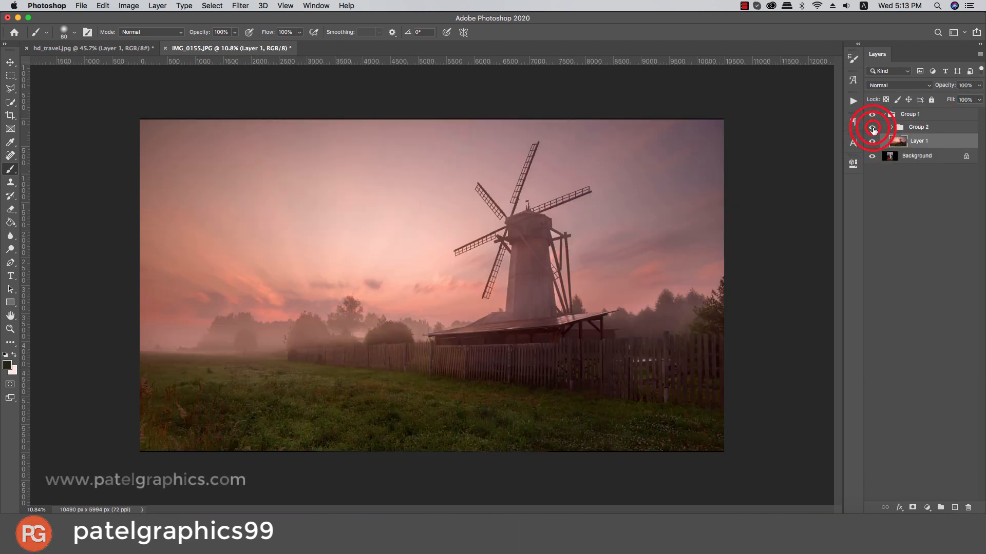
{"action": "left_click", "coordinate": [873, 129]}
{"action": "left_click", "coordinate": [873, 128]}
{"action": "left_click", "coordinate": [873, 129]}
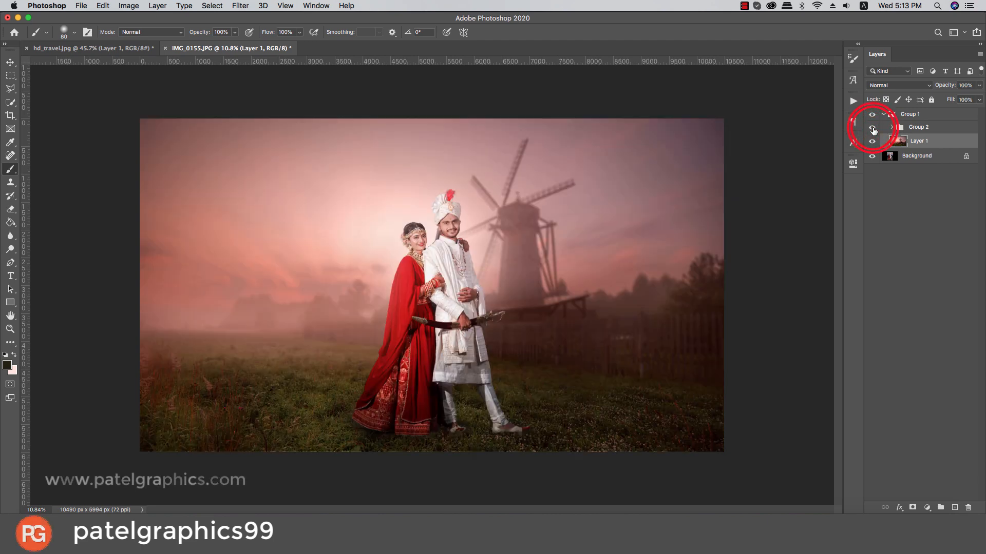
Step: Compare the composite with the original photo by switching Group 1's visibility, fit the image on screen, and save the document
{"action": "left_click", "coordinate": [872, 114]}
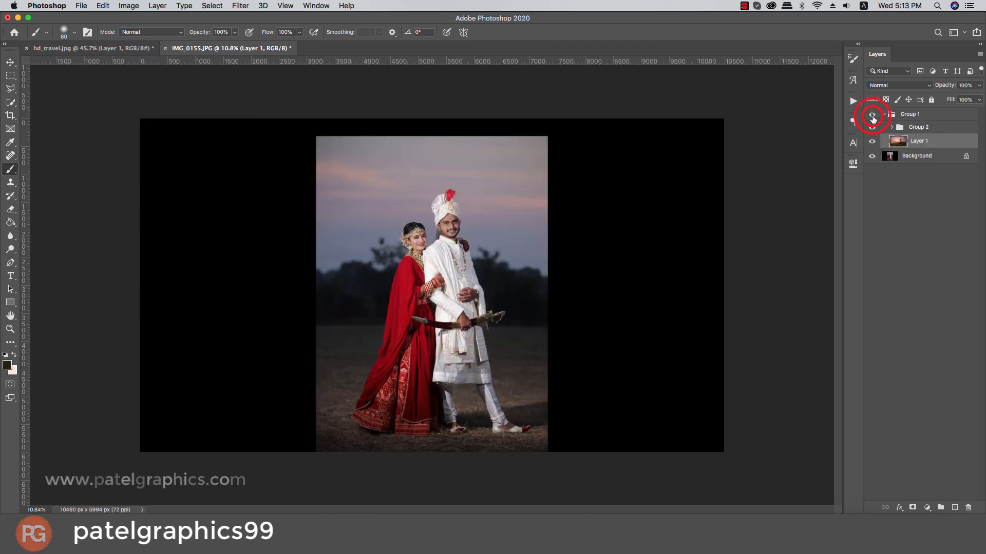
{"action": "left_click", "coordinate": [872, 114]}
{"action": "left_click", "coordinate": [872, 115]}
{"action": "left_click", "coordinate": [871, 114]}
{"action": "key", "text": "super+0"}
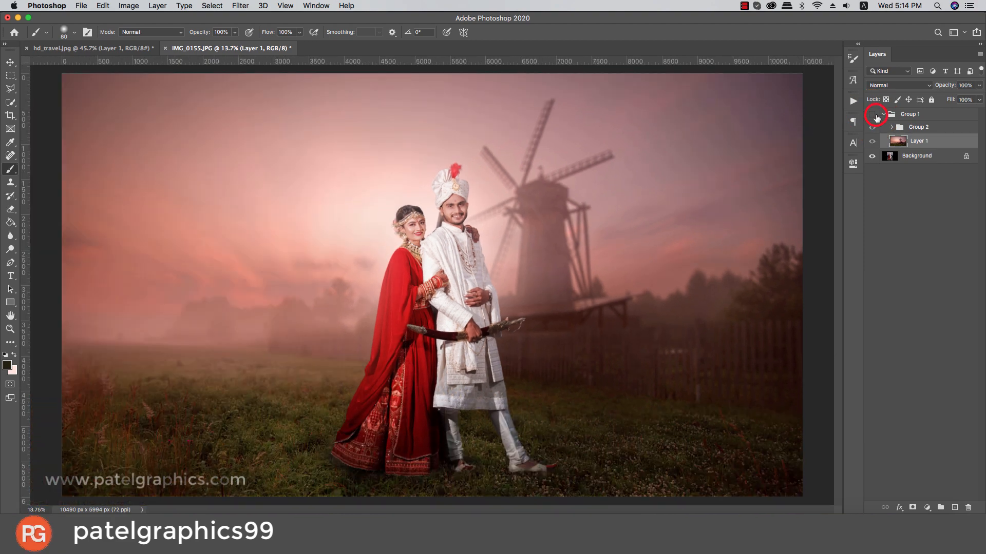
{"action": "left_click", "coordinate": [872, 114]}
{"action": "left_click", "coordinate": [872, 115]}
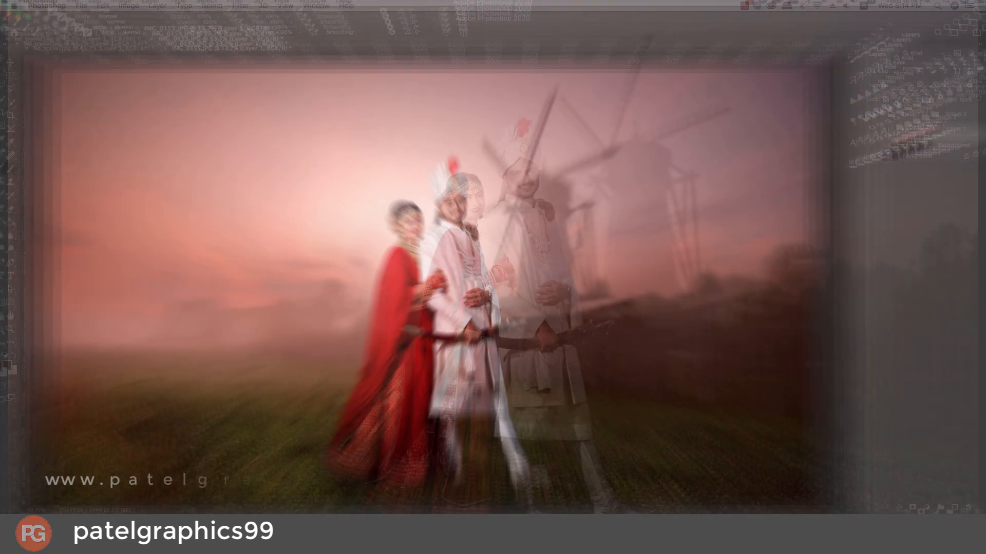
{"action": "key", "text": "super+s"}
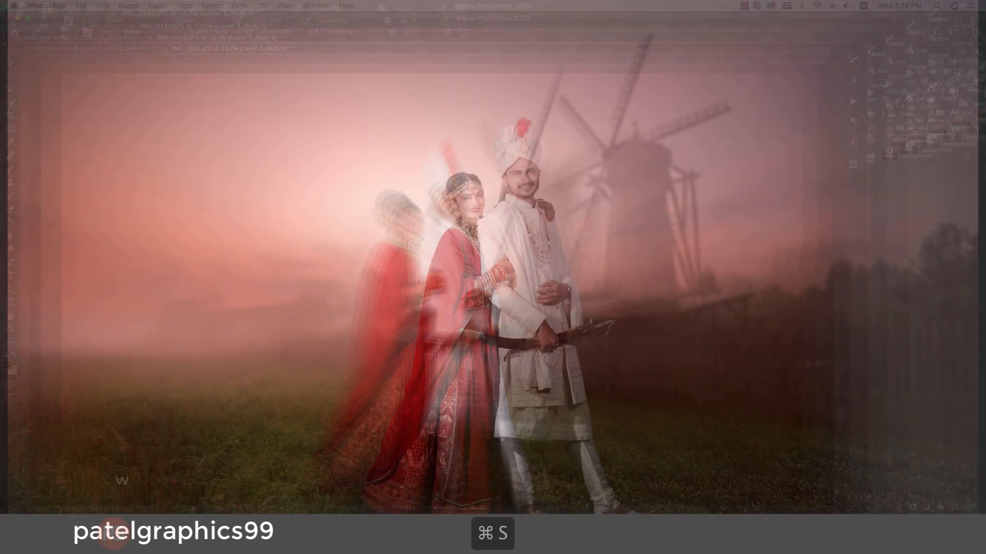